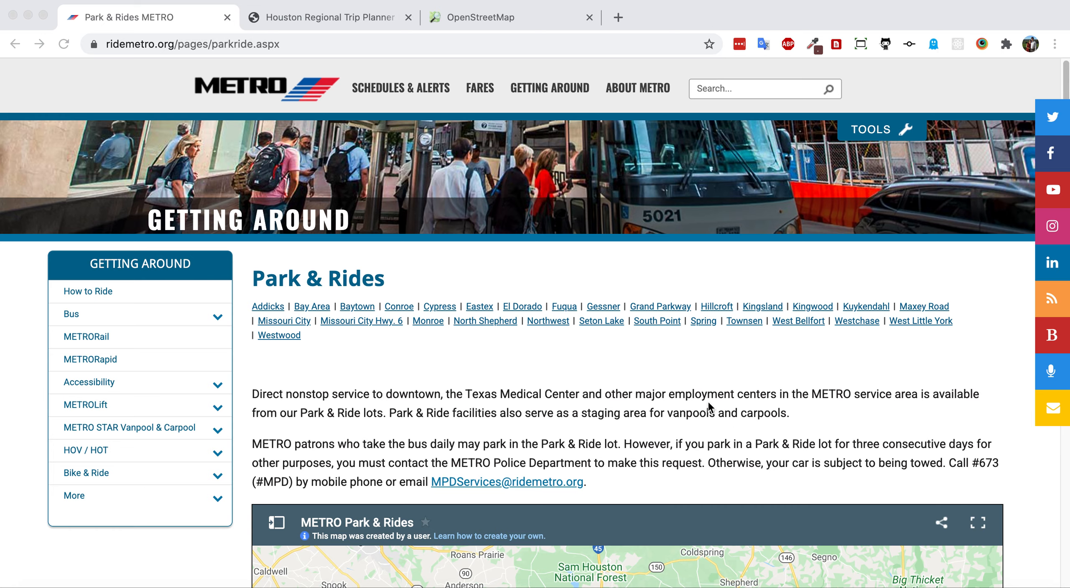
Look over the METRO Park & Rides page, including its lot list and the map of lots around Houston
click(674, 402)
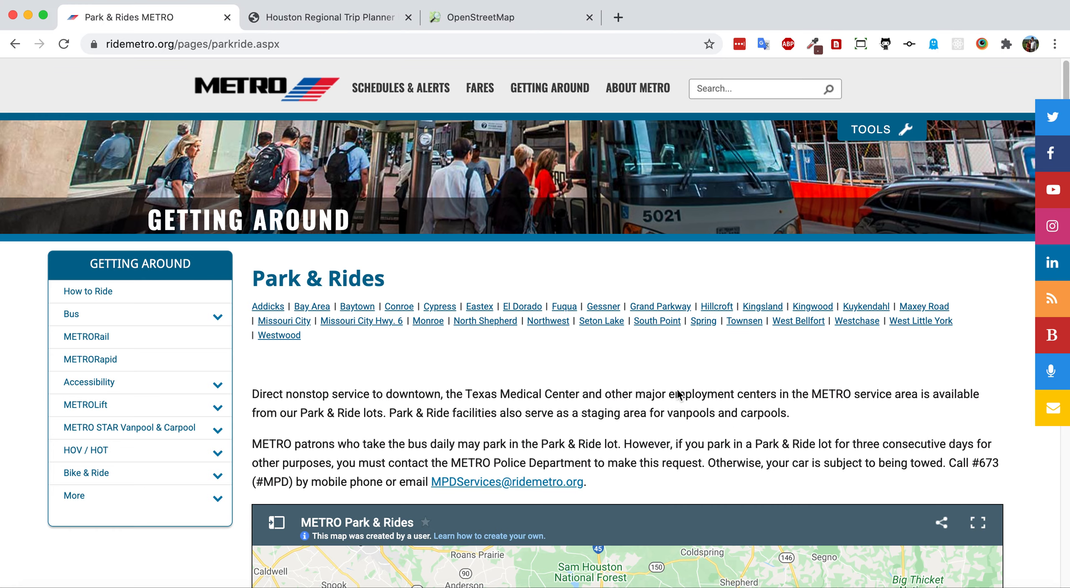
scroll(674, 402, down, 5)
scroll(1012, 314, down, 8)
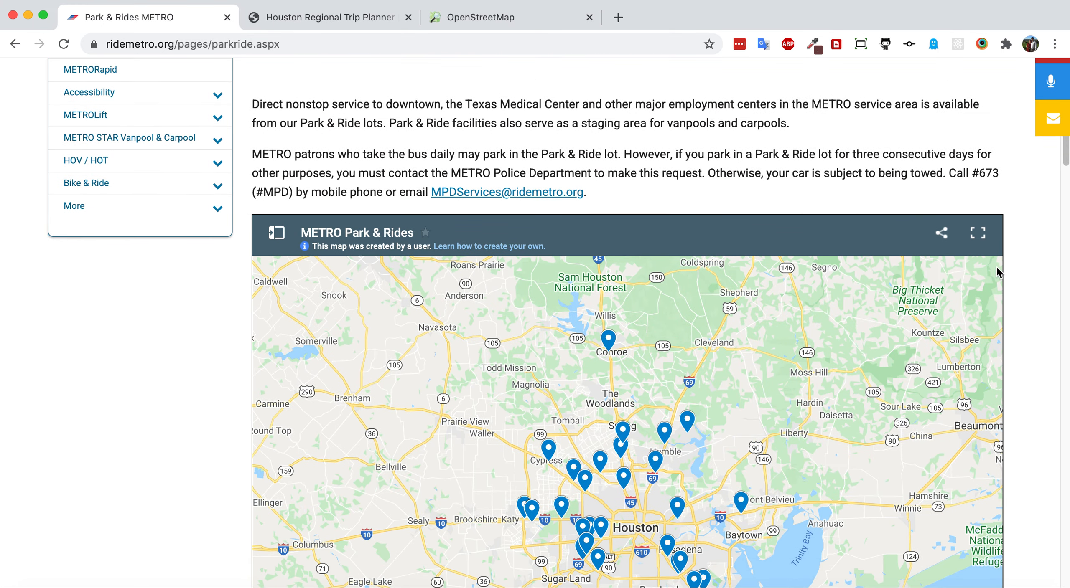
scroll(1013, 316, down, 2)
scroll(1012, 316, up, 4)
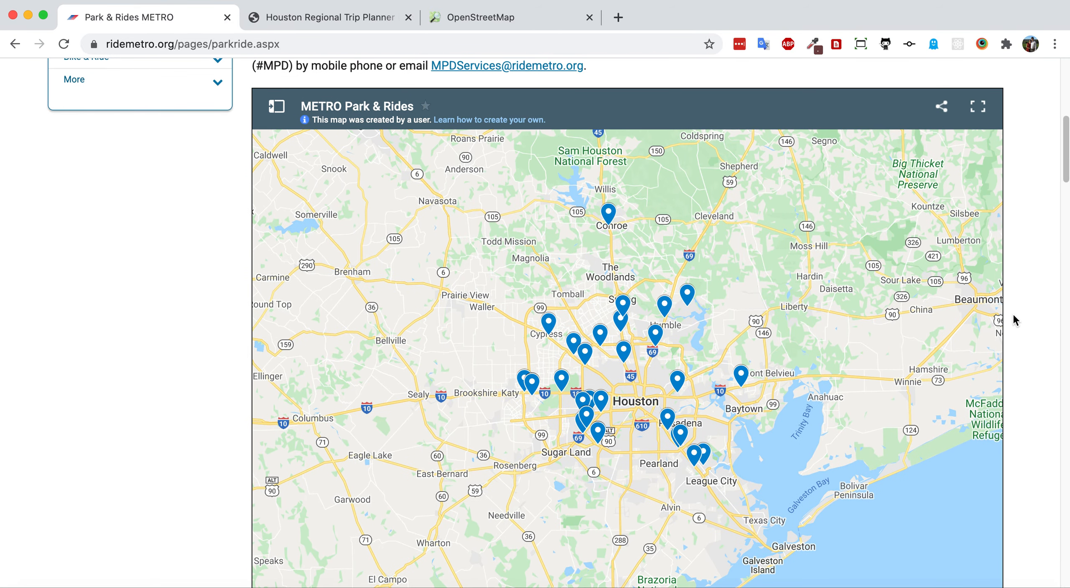
scroll(1012, 317, down, 3)
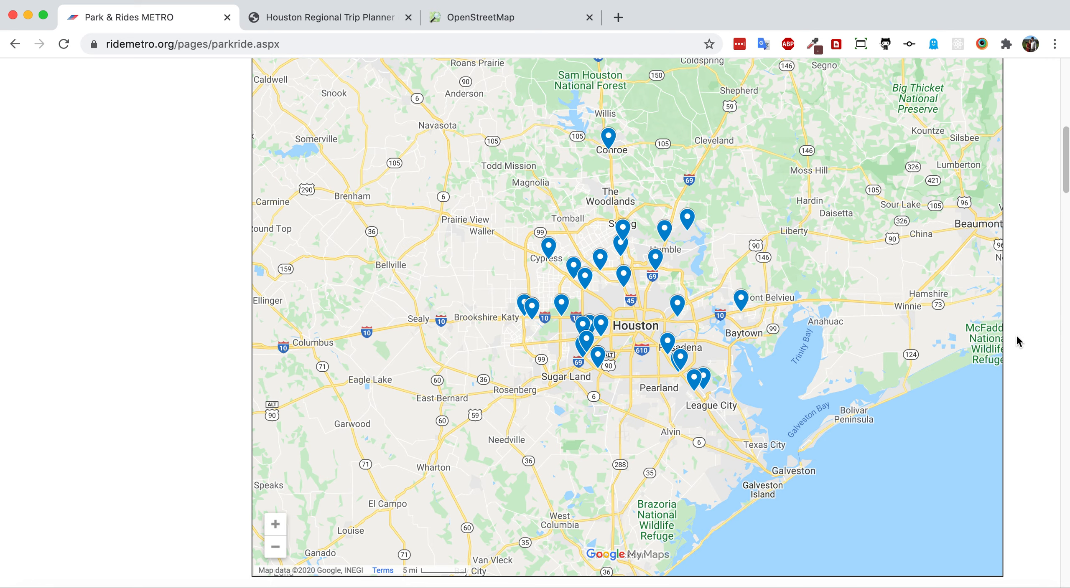
scroll(1018, 342, up, 1)
scroll(1017, 342, down, 1)
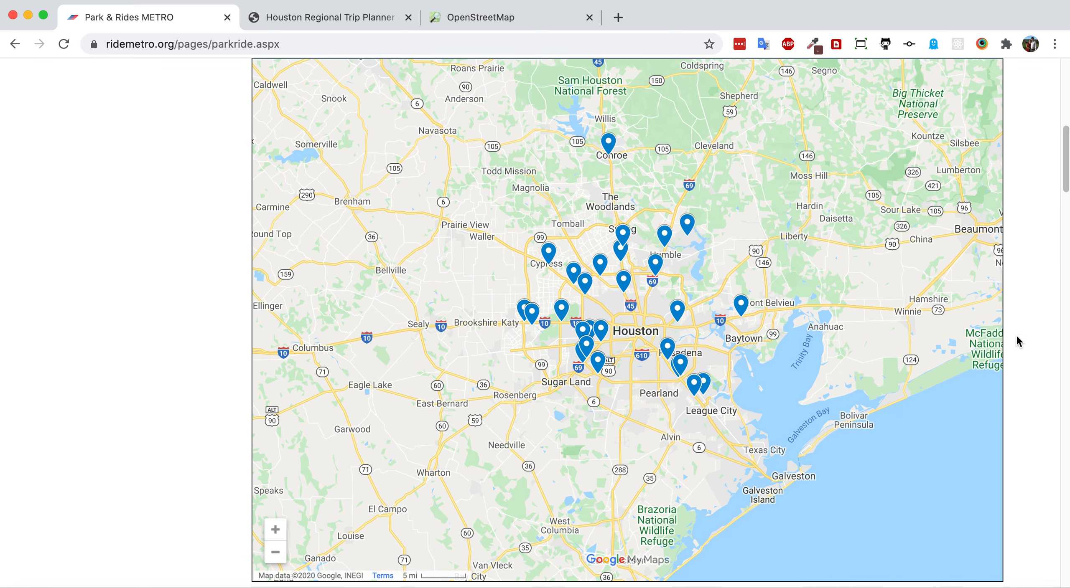
scroll(1017, 342, up, 3)
scroll(1017, 342, down, 5)
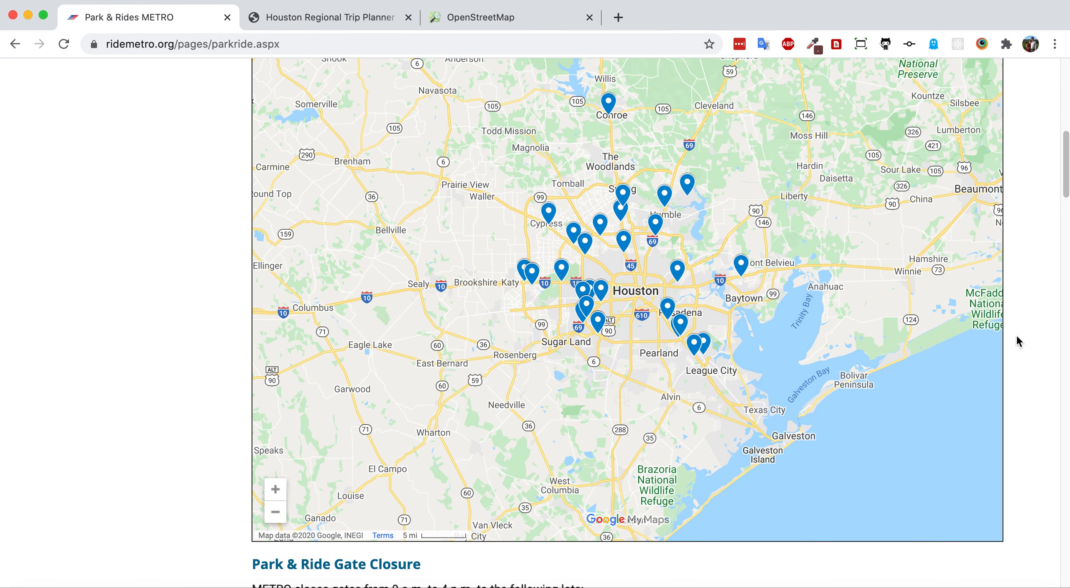
scroll(1034, 339, up, 3)
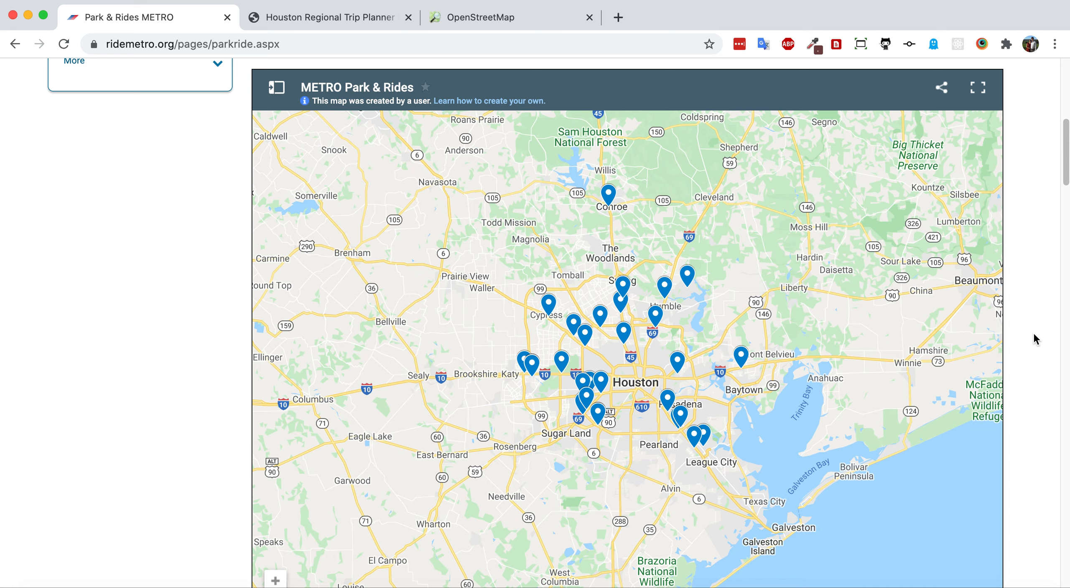
scroll(1034, 339, up, 10)
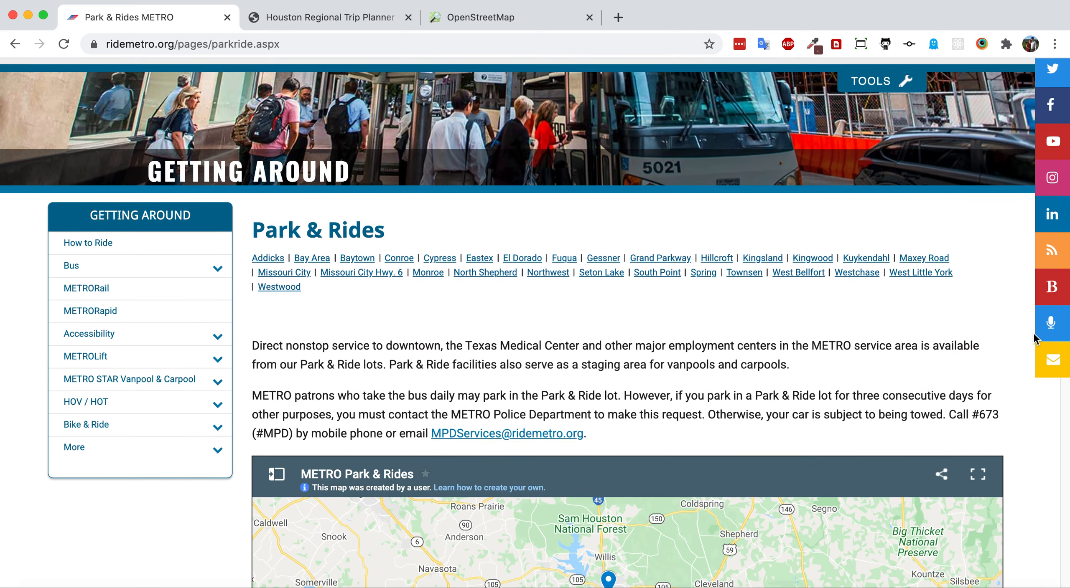
scroll(1034, 339, up, 2)
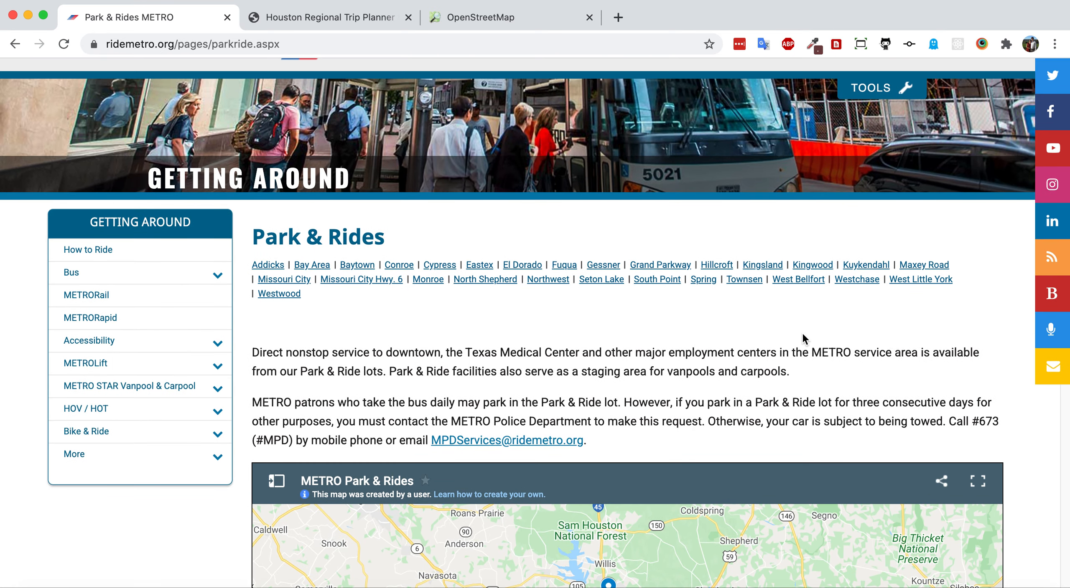
Open the details of the Kuykendahl Park & Ride on the METRO map and close them again
scroll(638, 343, down, 8)
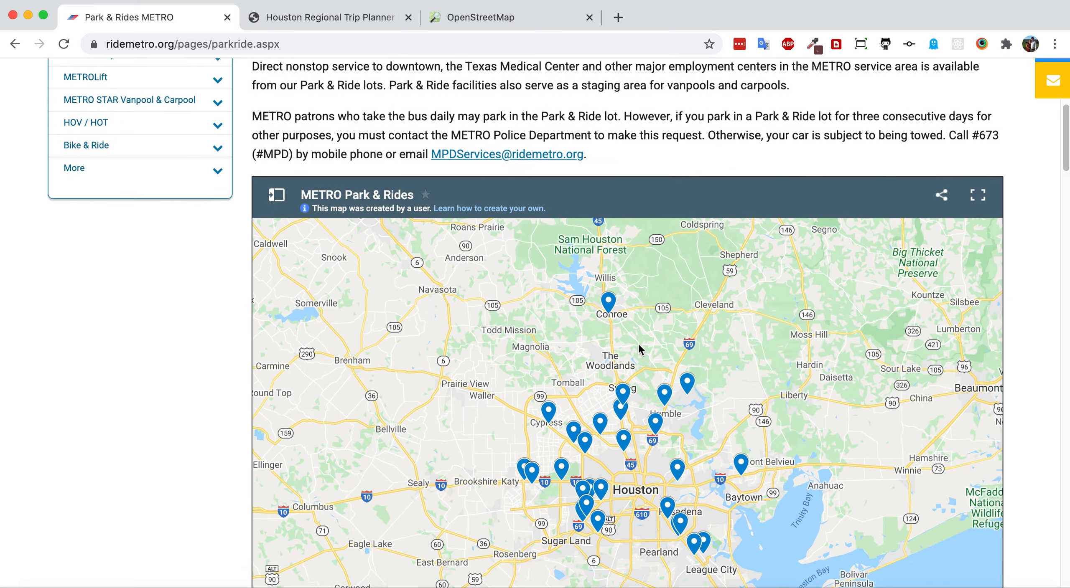
scroll(637, 343, down, 5)
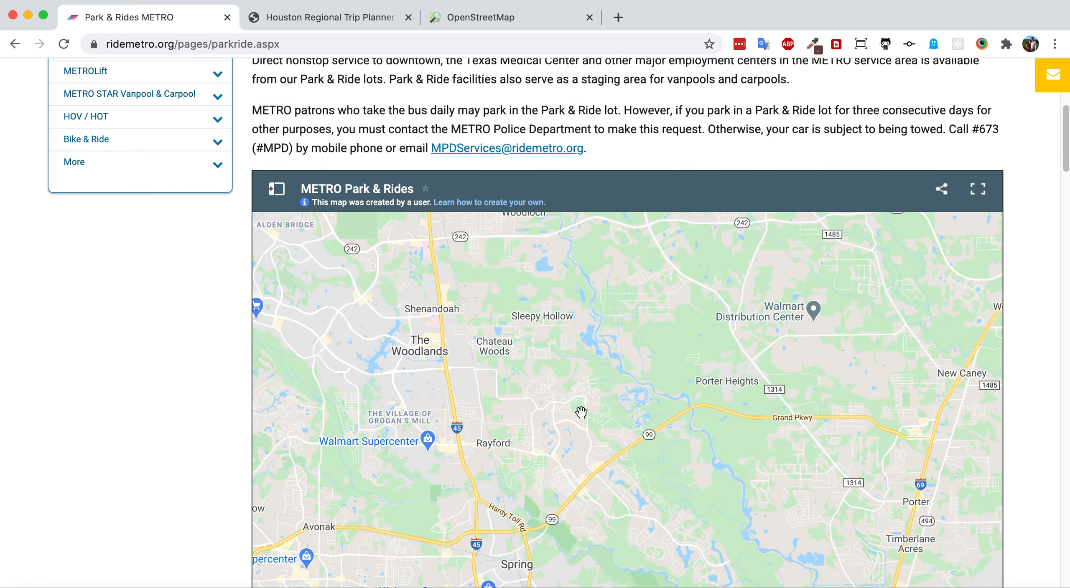
scroll(1021, 257, down, 8)
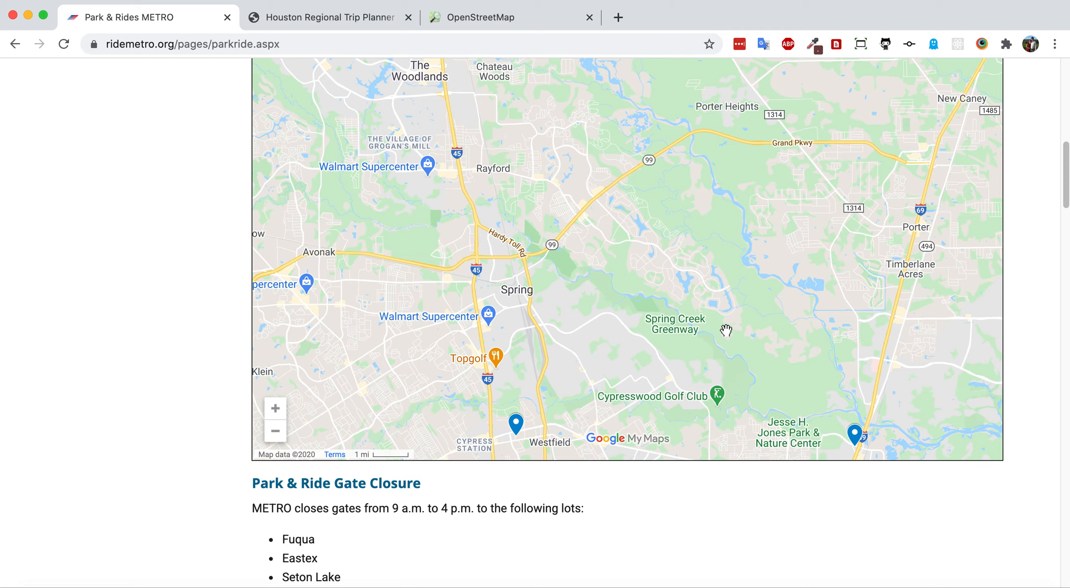
scroll(716, 259, up, 5)
drag(716, 260, 701, 196)
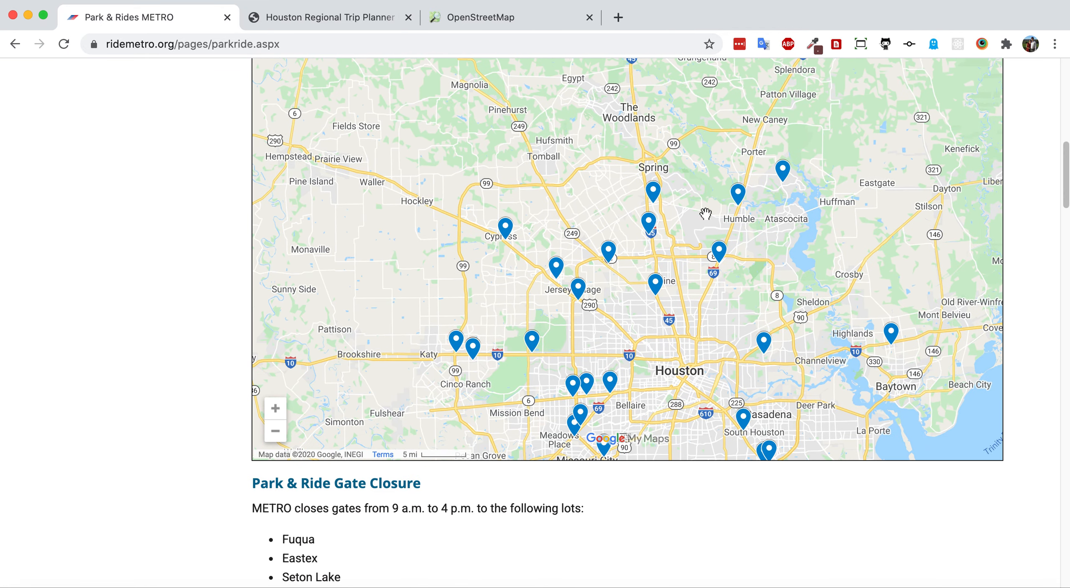
scroll(675, 234, up, 3)
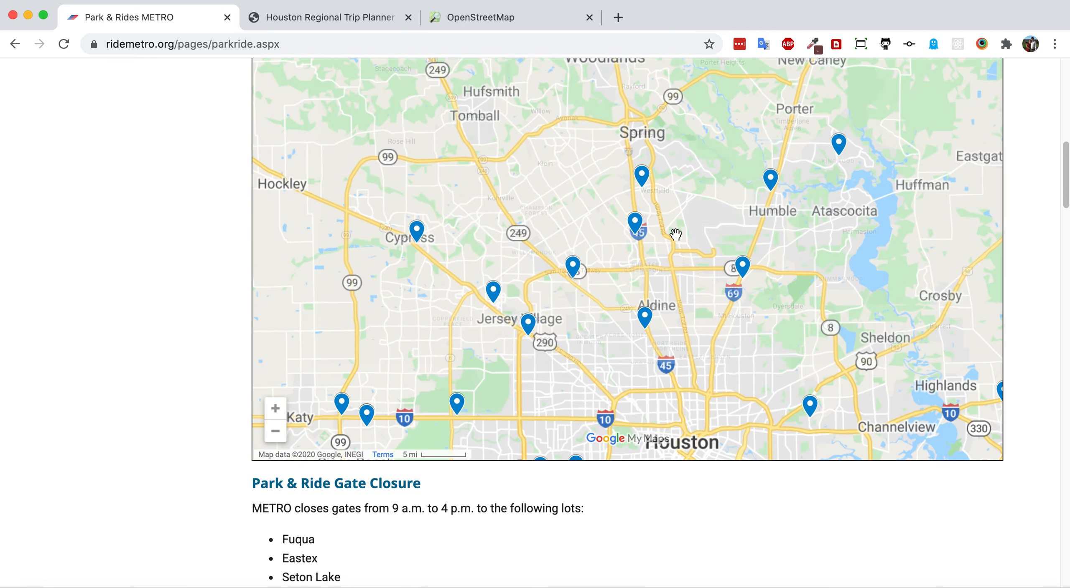
click(622, 223)
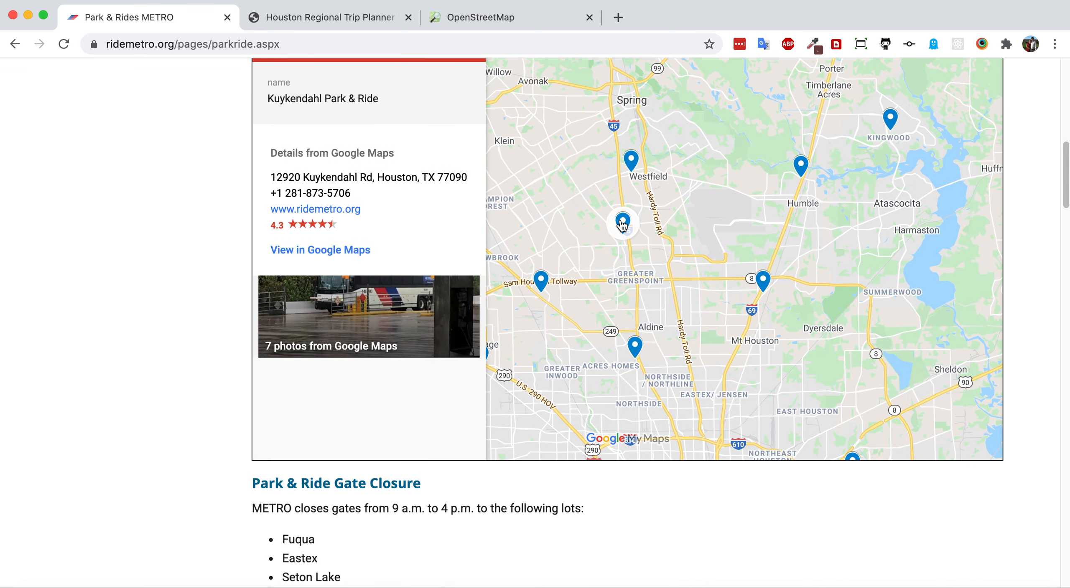
click(673, 249)
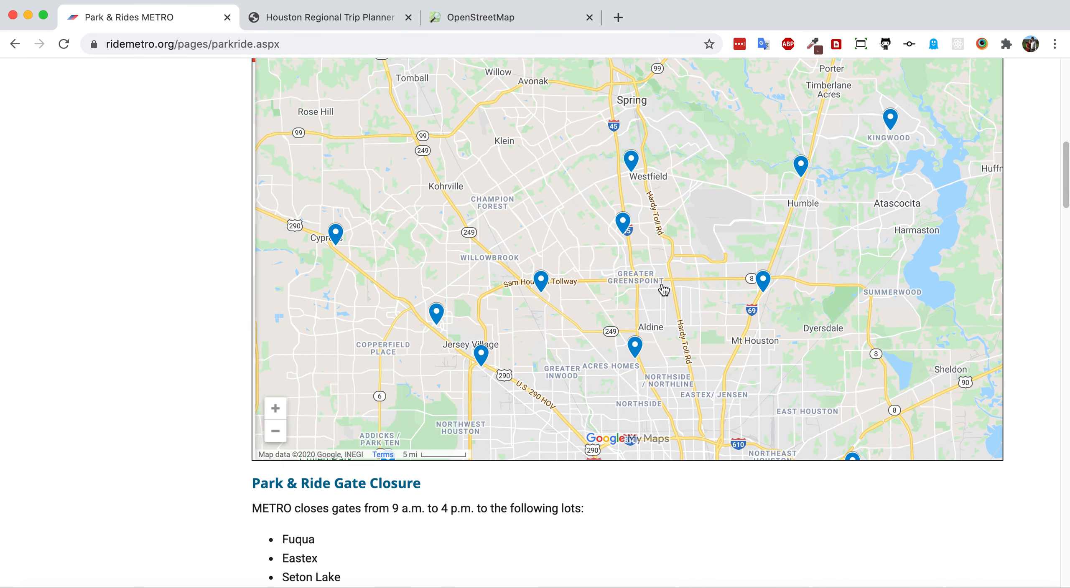
Open the details of the North Shepherd Park & Ride and view its location at closer range
drag(664, 288, 670, 186)
click(642, 243)
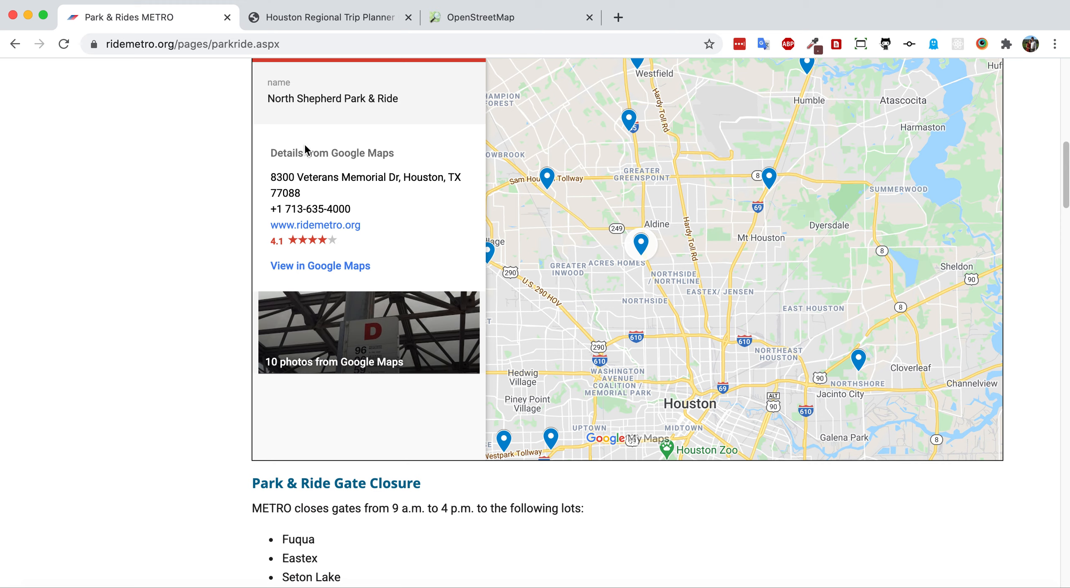
double_click(660, 278)
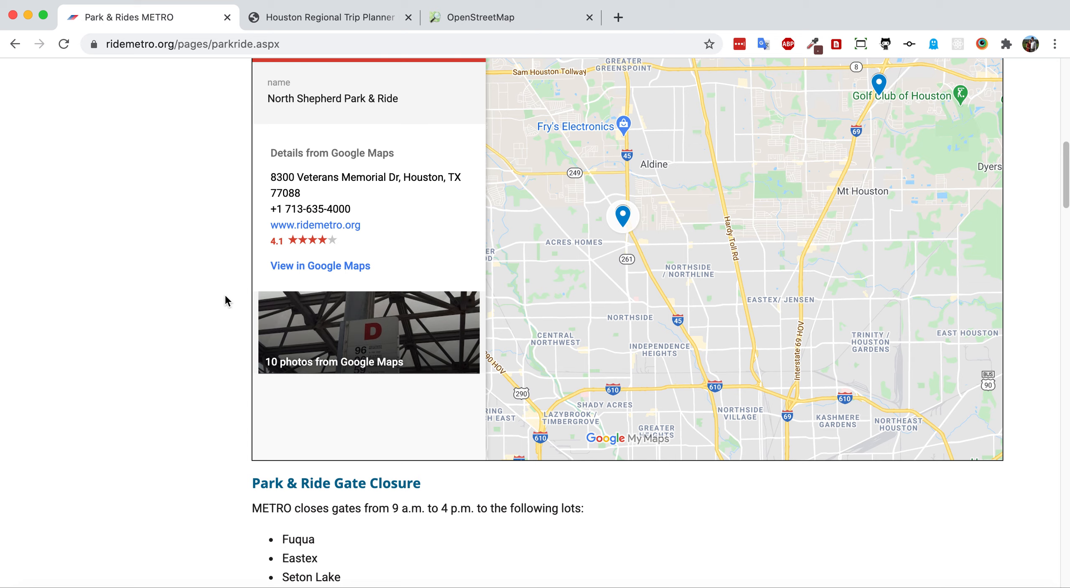
Compare the park-and-ride lots on the Houston Regional Trip Planner map with those on the METRO map
click(336, 17)
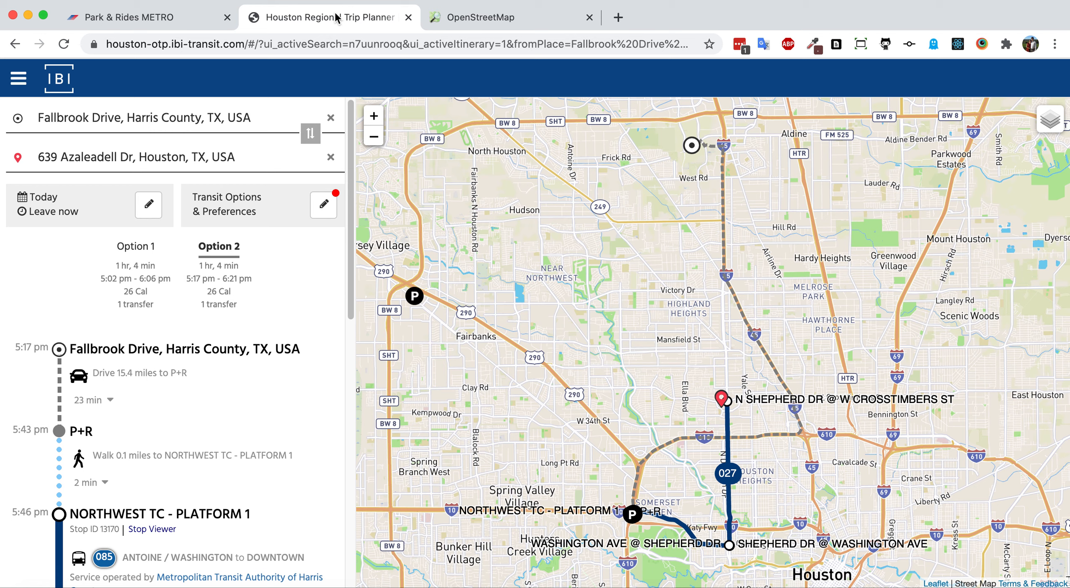
scroll(543, 284, down, 2)
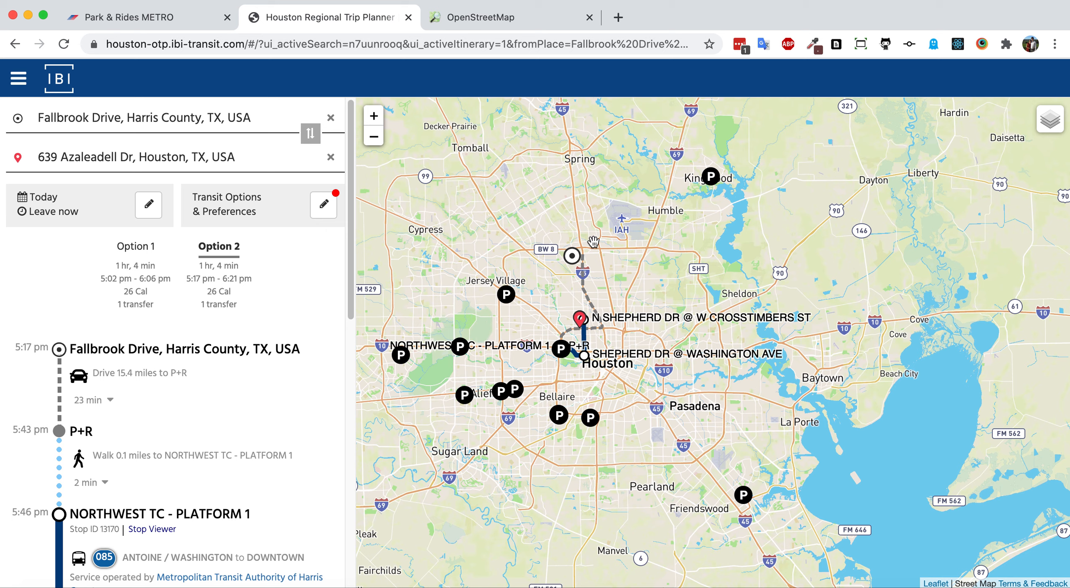
click(155, 23)
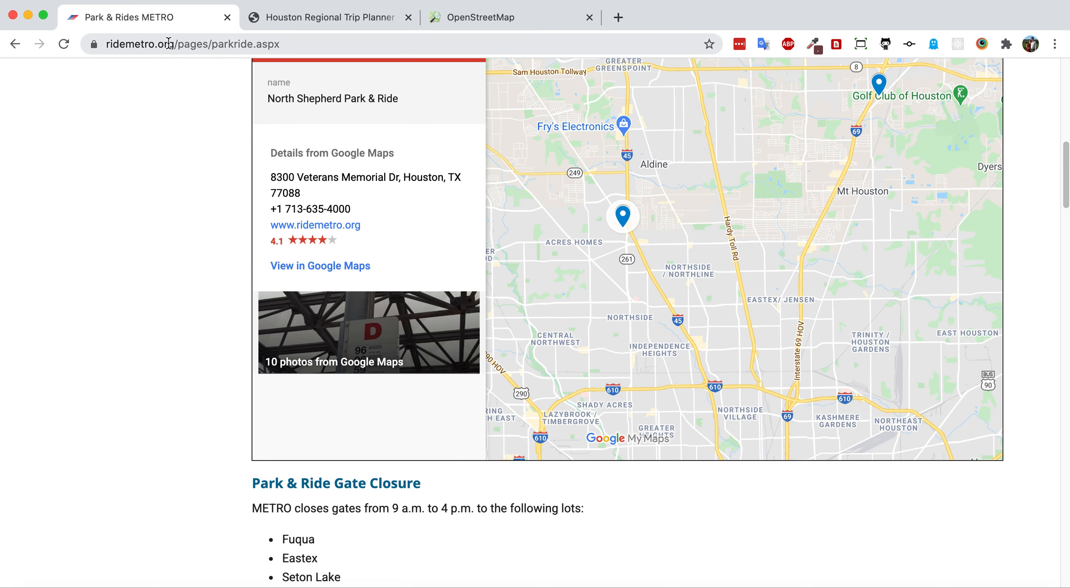
scroll(663, 233, down, 3)
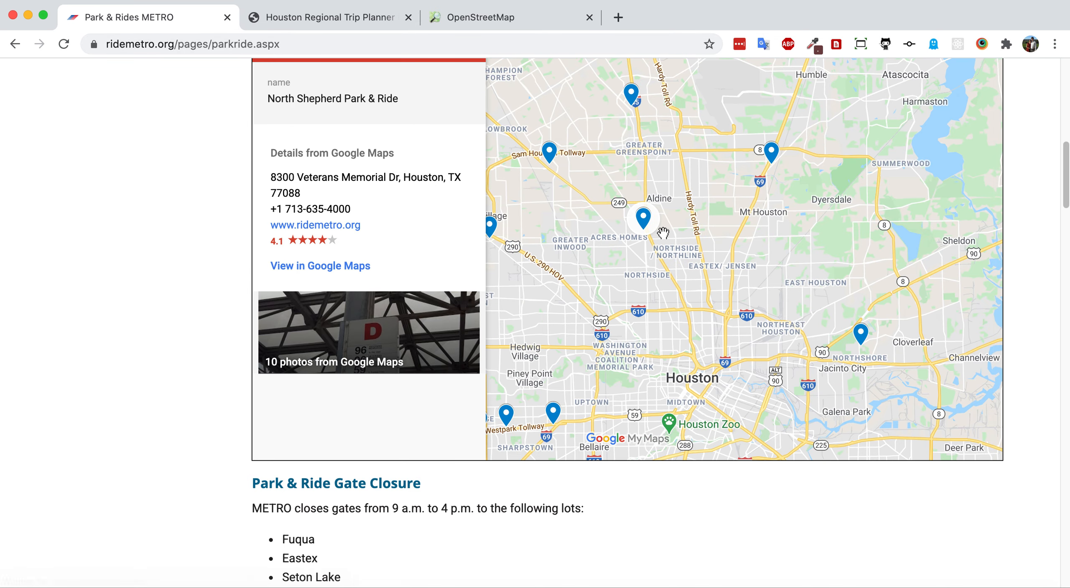
scroll(663, 232, down, 5)
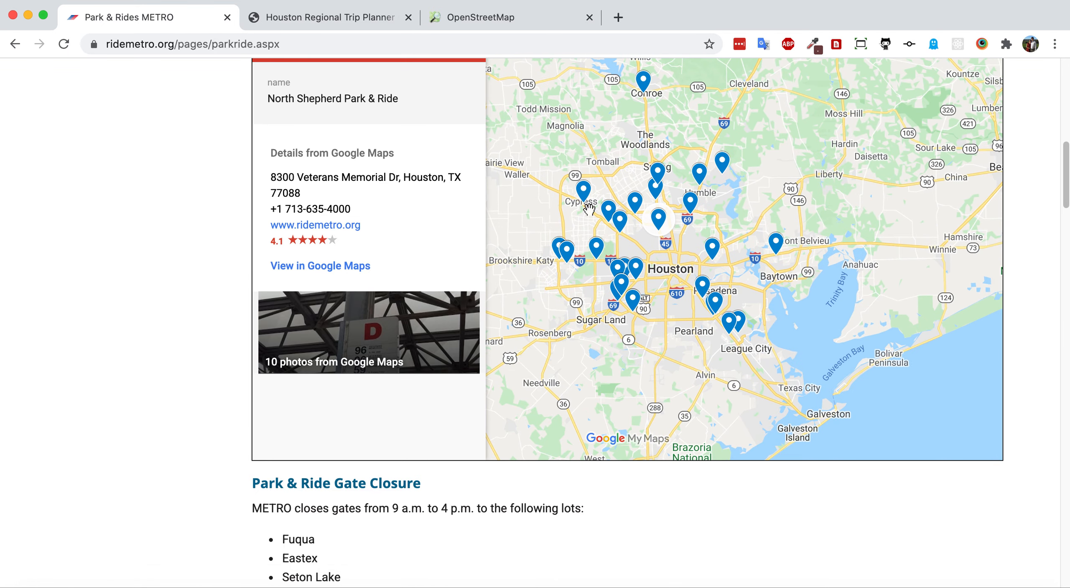
Return to the Houston Regional Trip Planner and examine its park-and-ride markers across the whole Houston region
click(374, 18)
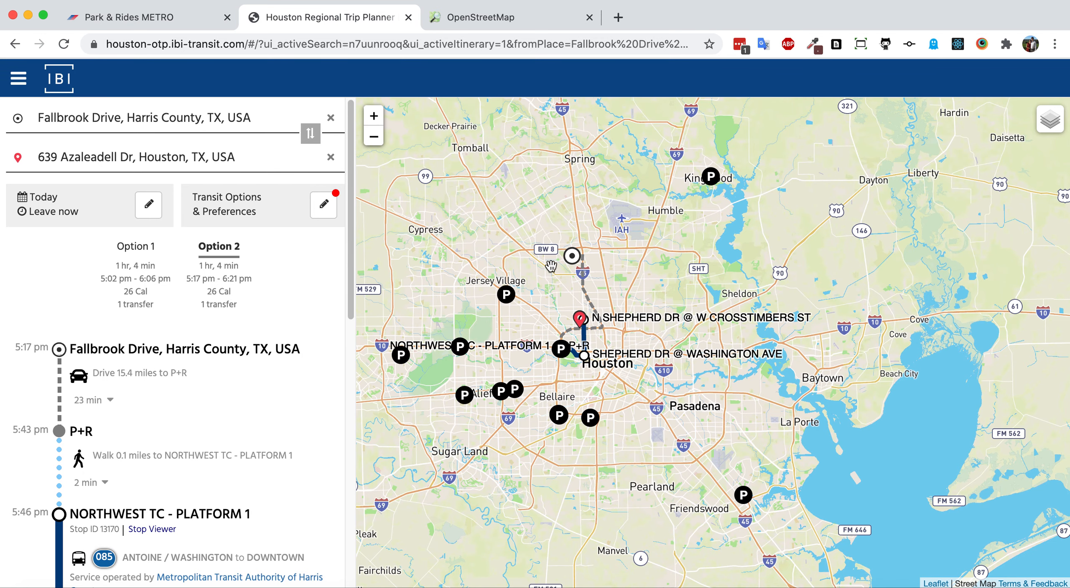
scroll(617, 275, down, 2)
drag(614, 239, 628, 262)
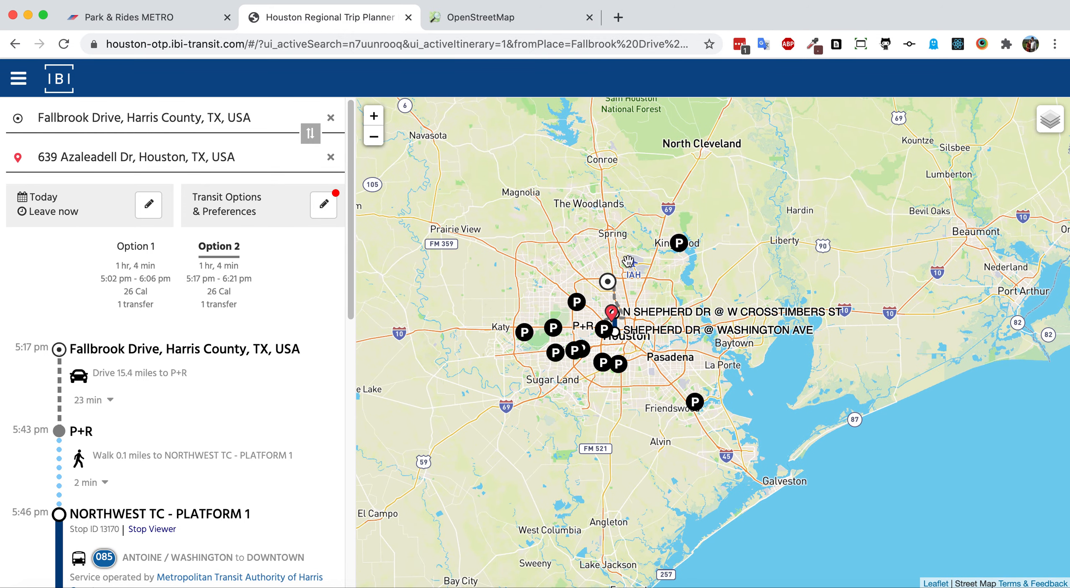
Inspect the North Shepherd Park & Ride site beside Veterans Memorial Drive and I-45 on the trip planner map
scroll(628, 262, up, 1)
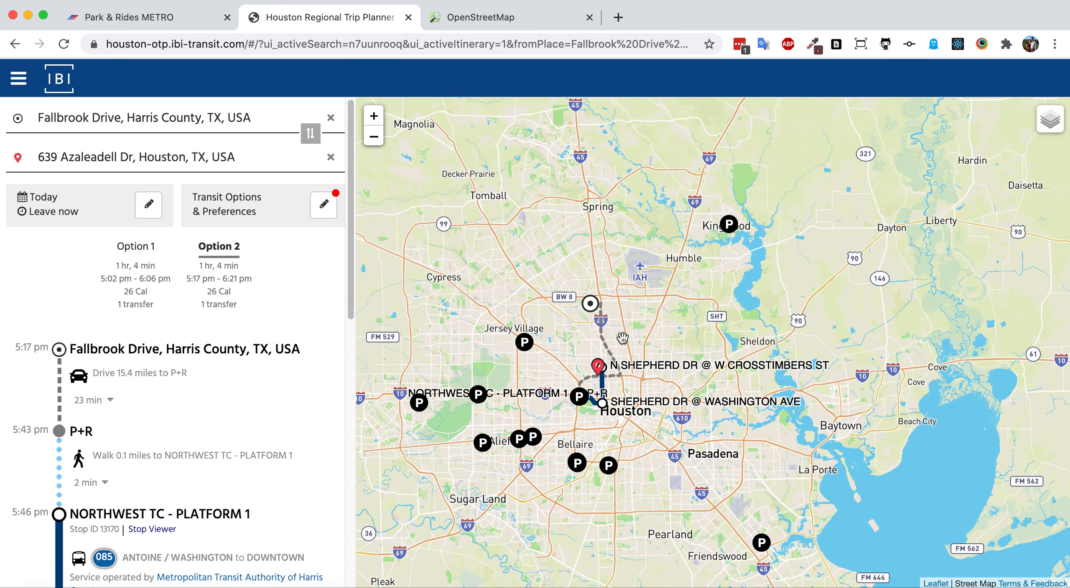
scroll(619, 338, up, 1)
scroll(579, 344, up, 1)
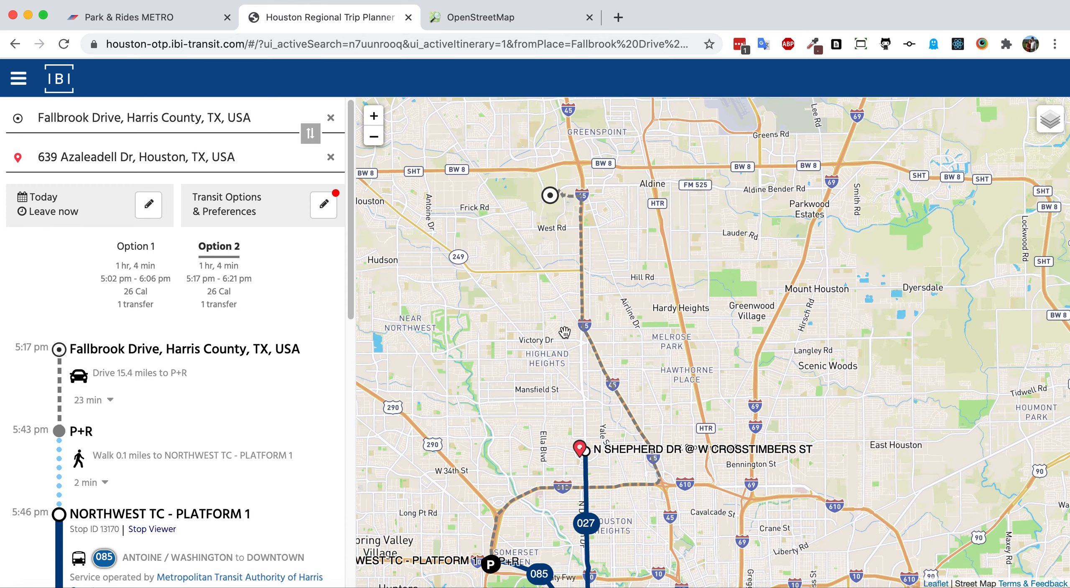
scroll(574, 326, up, 1)
scroll(575, 327, up, 1)
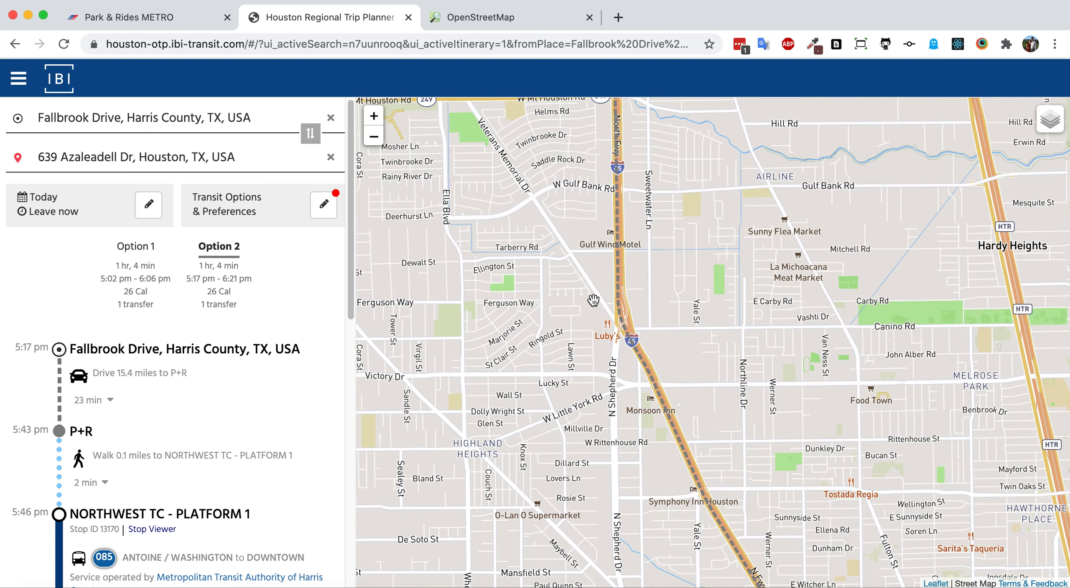
scroll(598, 313, up, 1)
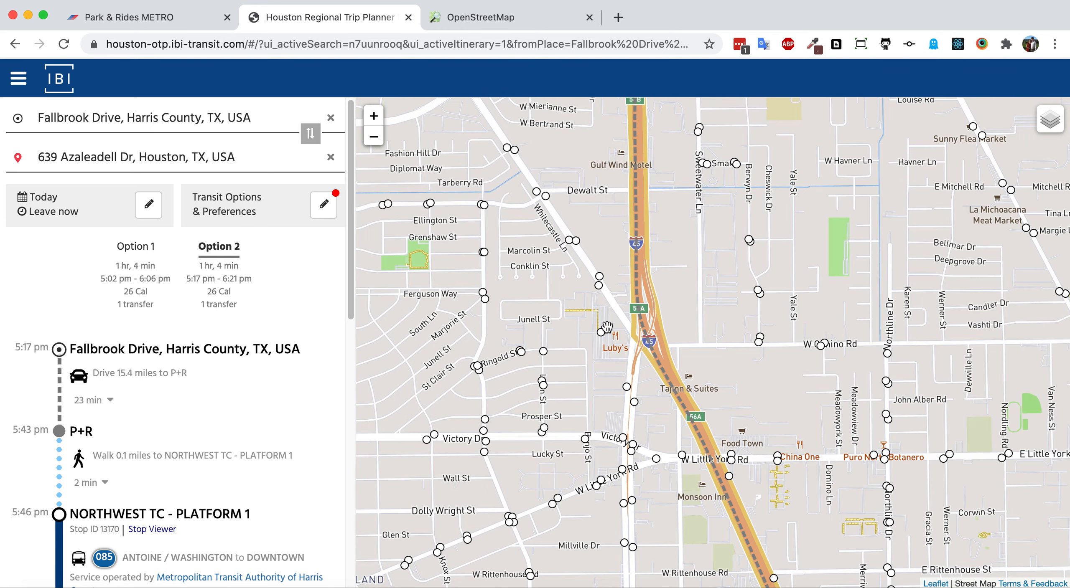
scroll(607, 327, up, 1)
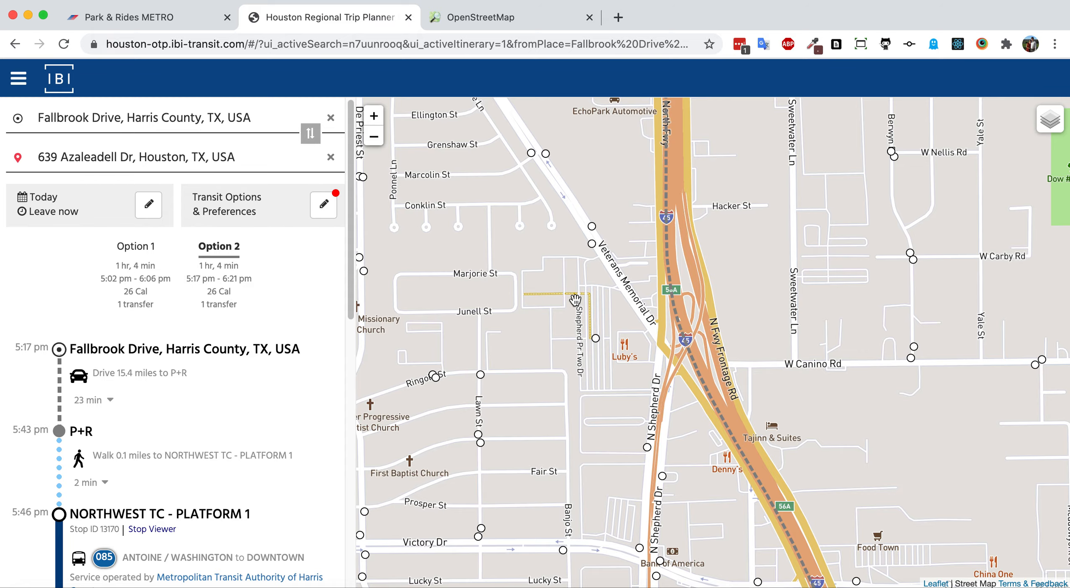
scroll(564, 284, down, 5)
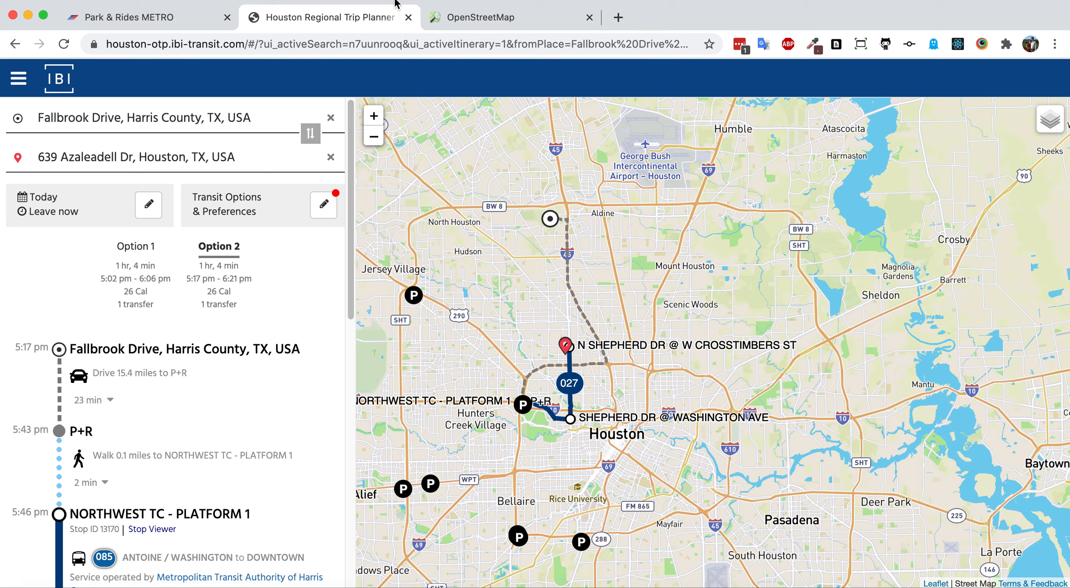
Switch to OpenStreetMap and locate the North Shepherd parking lots along Shepherd Pr Two Drive, west of I-45
click(473, 21)
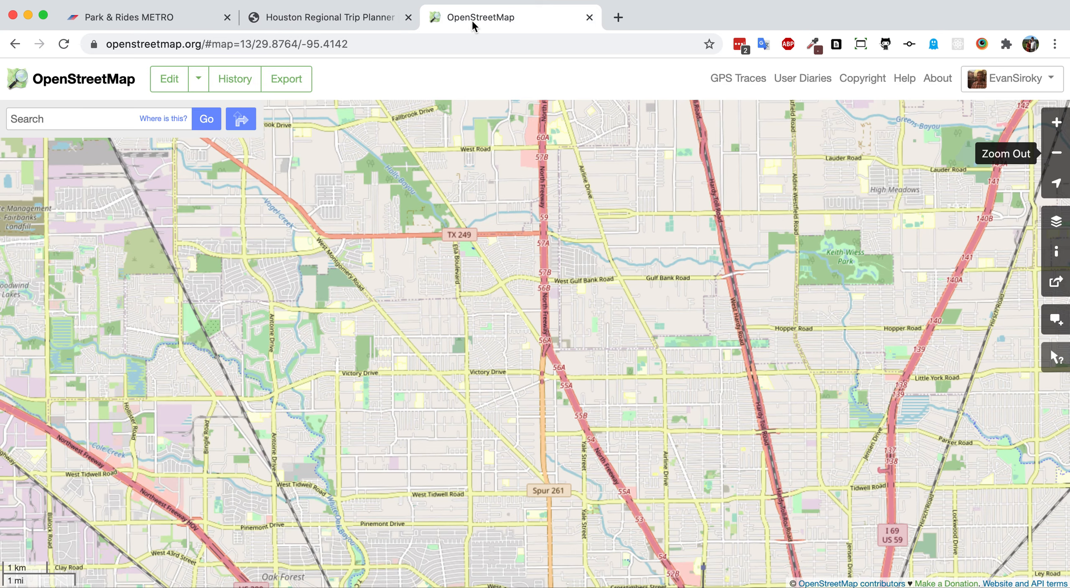
scroll(522, 337, down, 3)
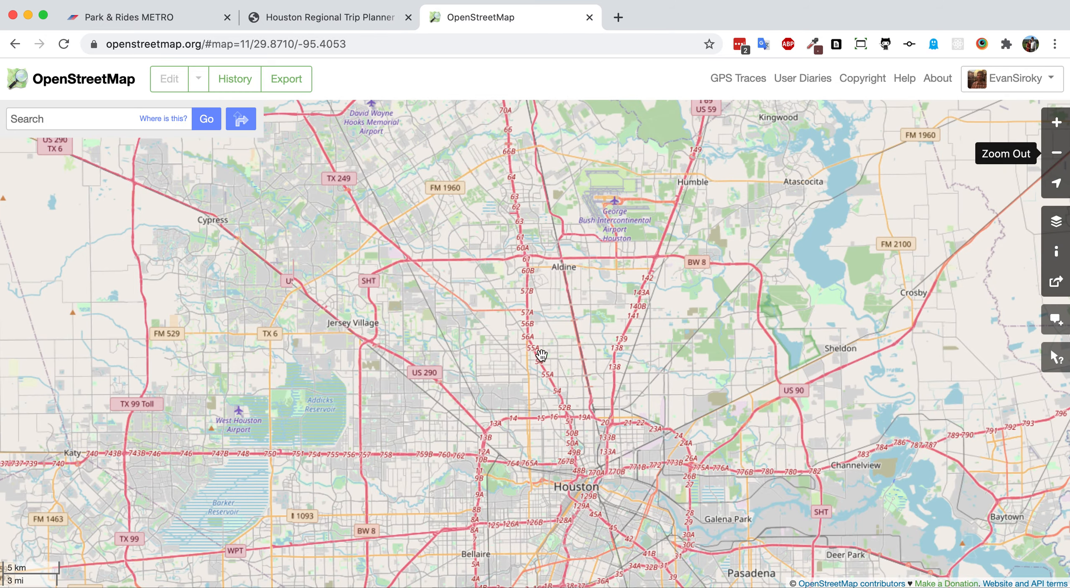
scroll(525, 336, up, 2)
scroll(523, 337, up, 3)
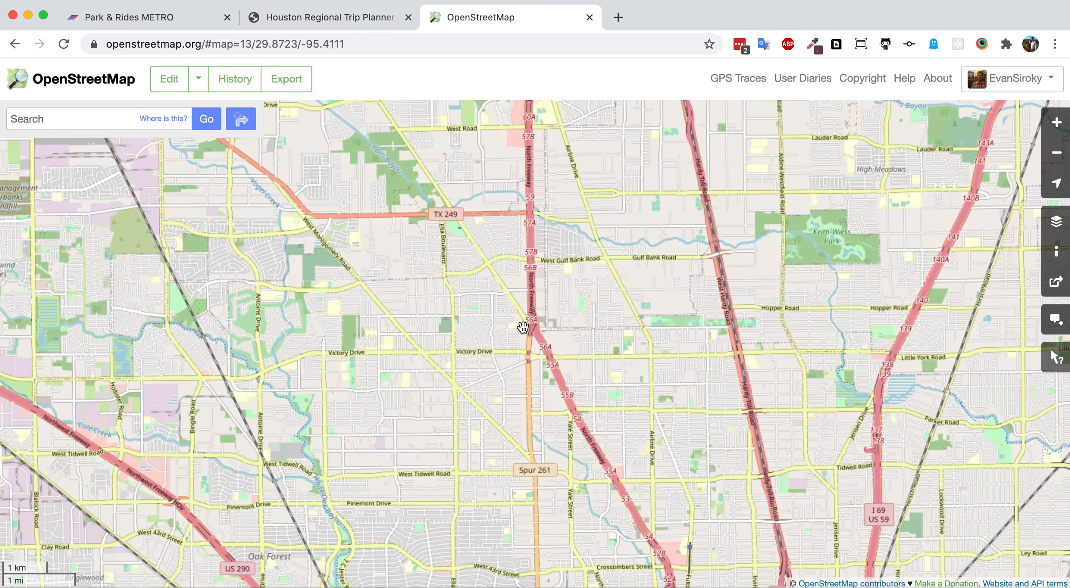
scroll(517, 323, up, 2)
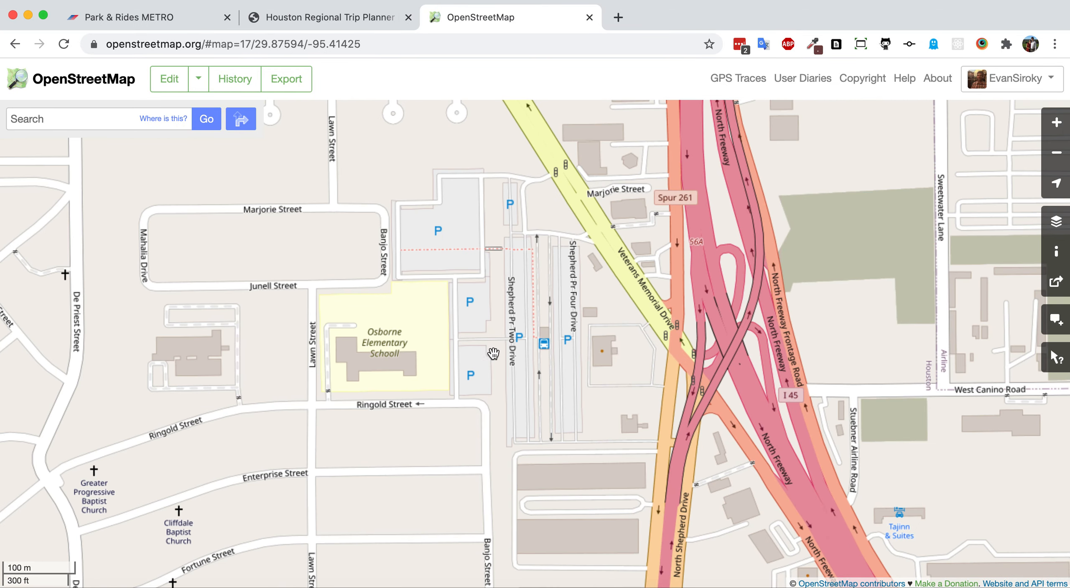
Examine the North Shepherd Park & Ride station and its surrounding parking lots on the OpenStreetMap map
scroll(498, 350, up, 1)
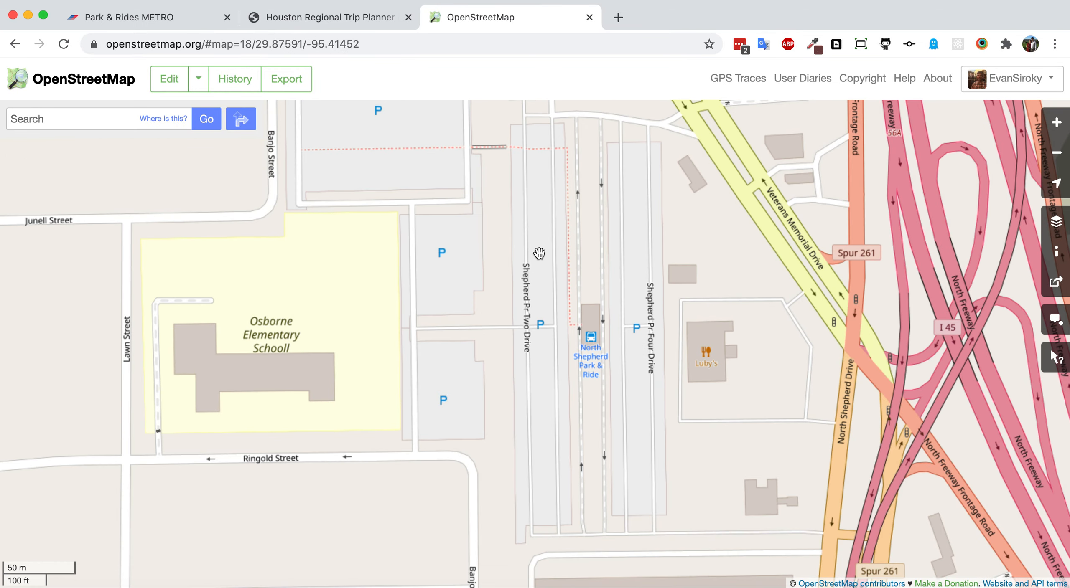
drag(539, 254, 507, 181)
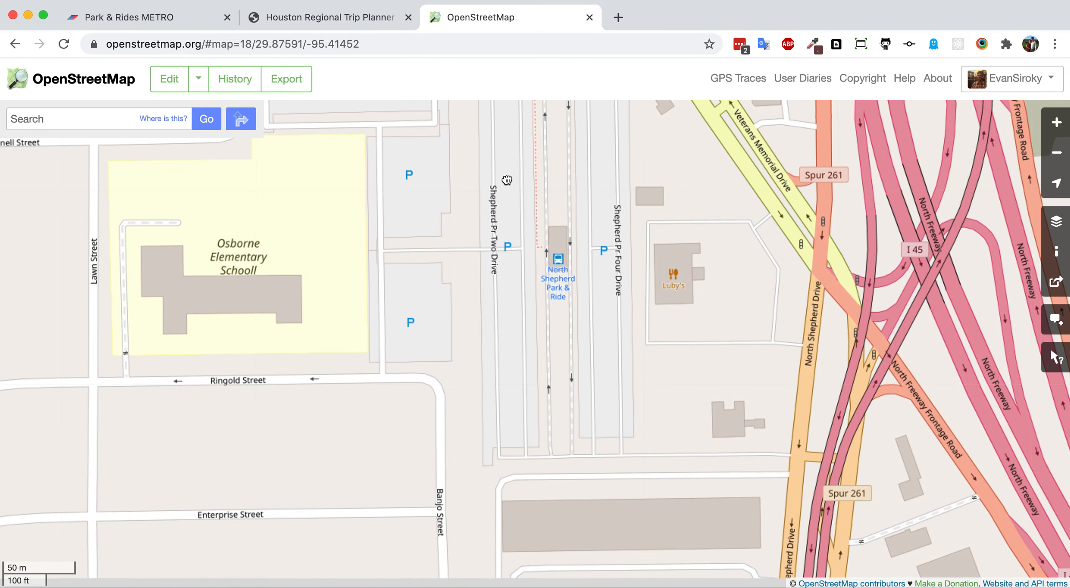
scroll(506, 234, down, 1)
drag(501, 232, 532, 304)
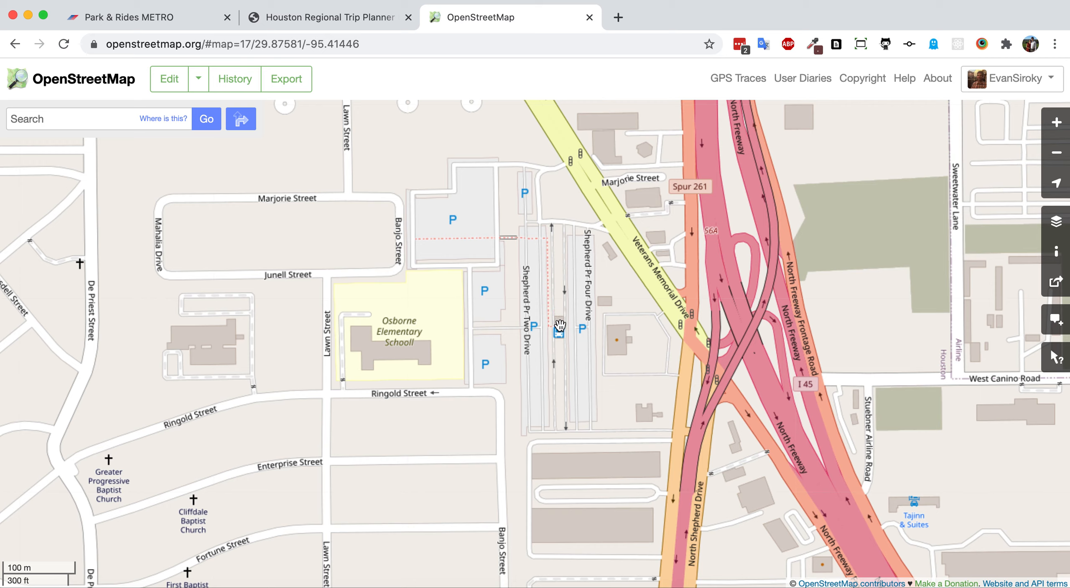
scroll(559, 325, up, 2)
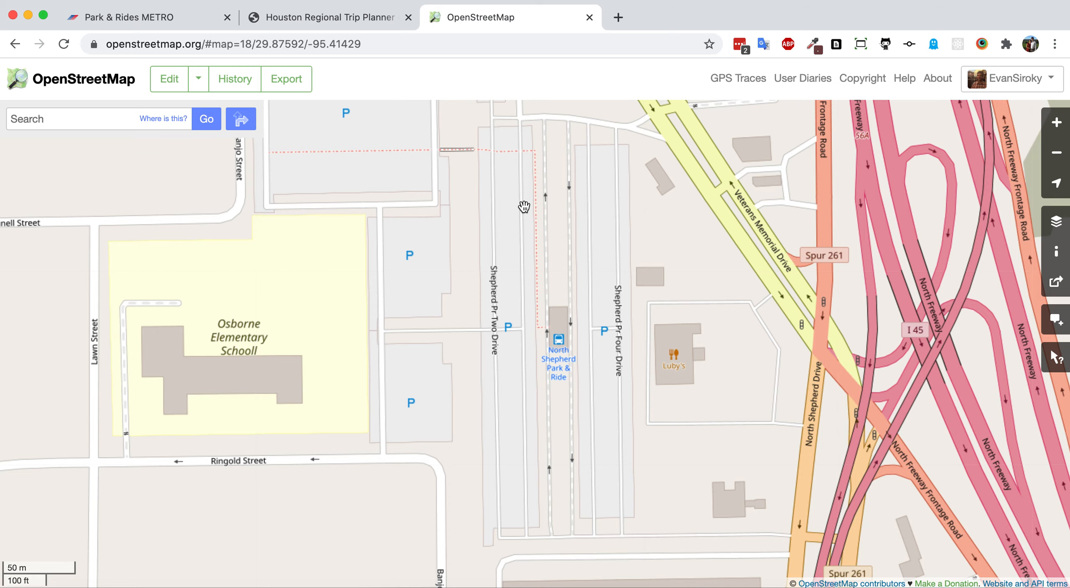
drag(523, 242, 526, 270)
scroll(527, 270, down, 3)
scroll(527, 270, down, 2)
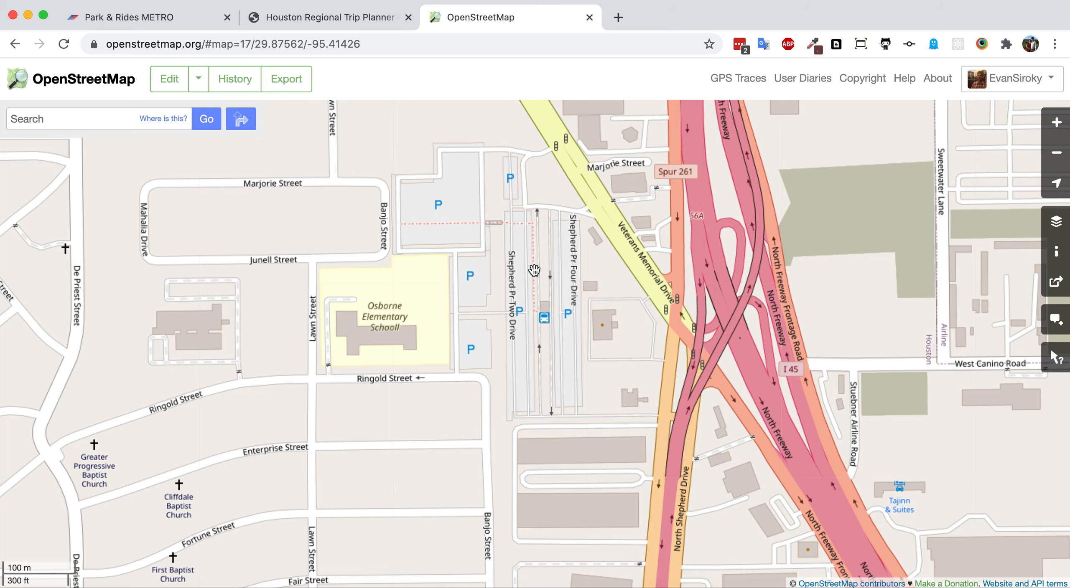
scroll(534, 271, up, 2)
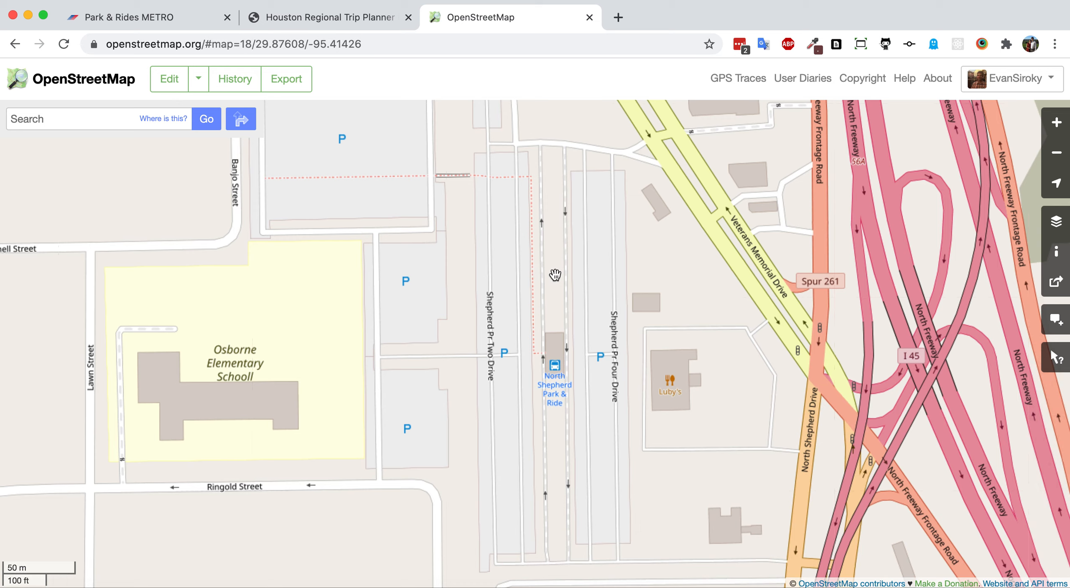
Open the North Shepherd area in the map editor and inspect the Shepherd Pr Two Drive driveway and surrounding lots on aerial imagery
click(169, 78)
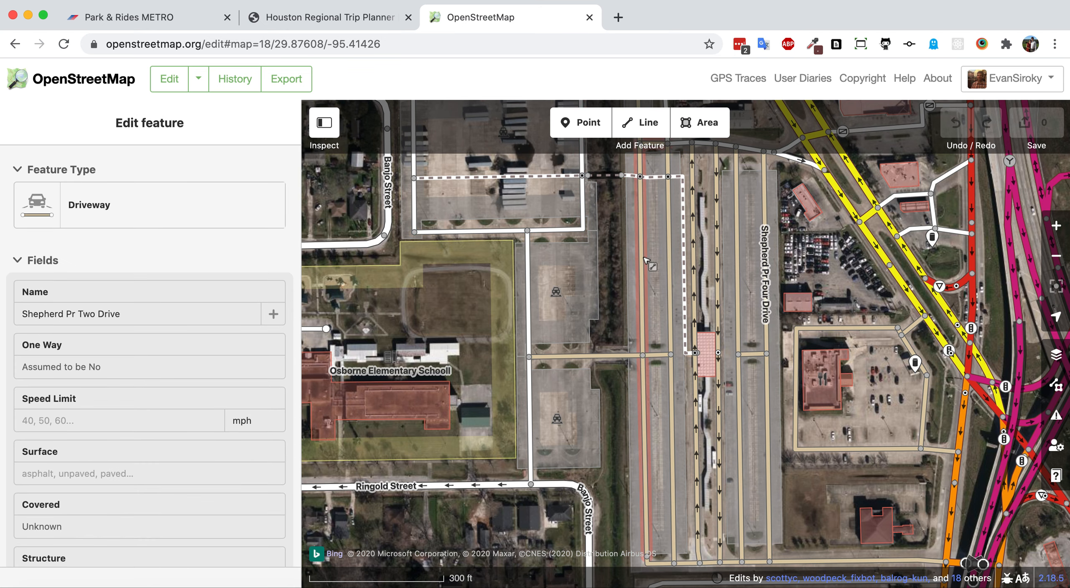
click(644, 332)
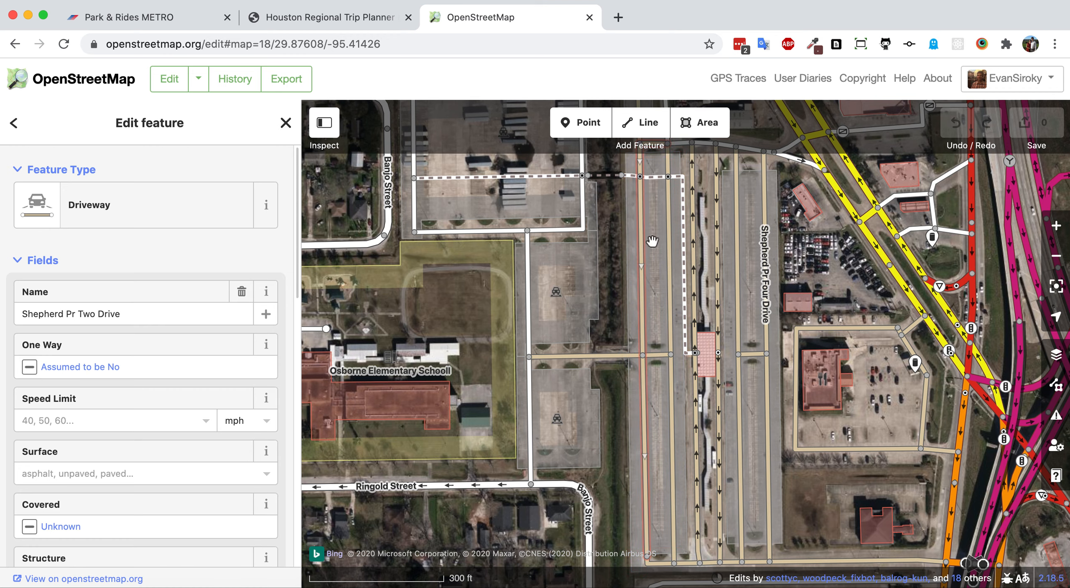
drag(652, 244, 618, 411)
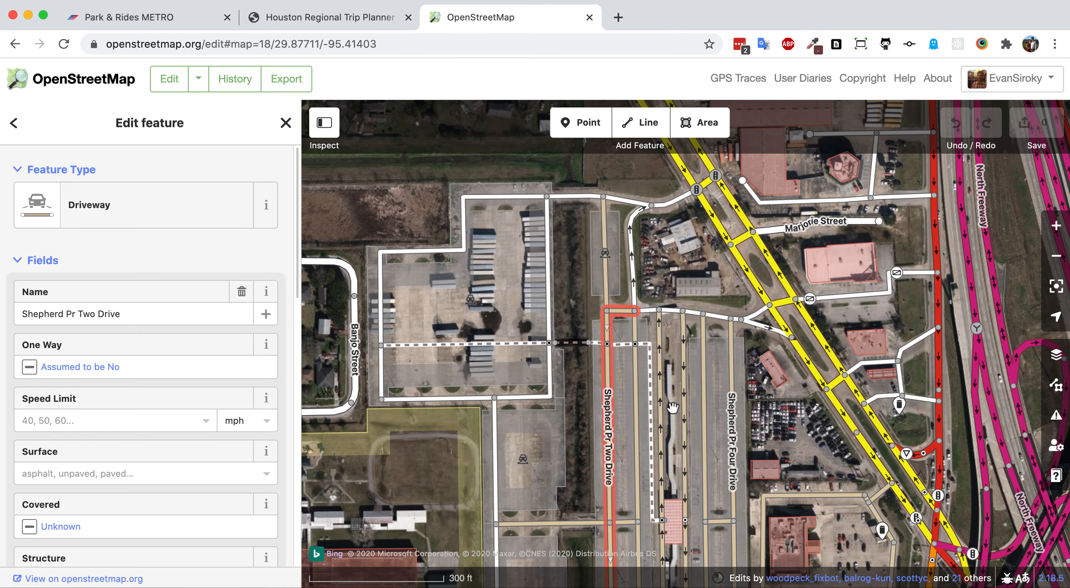
scroll(672, 406, down, 5)
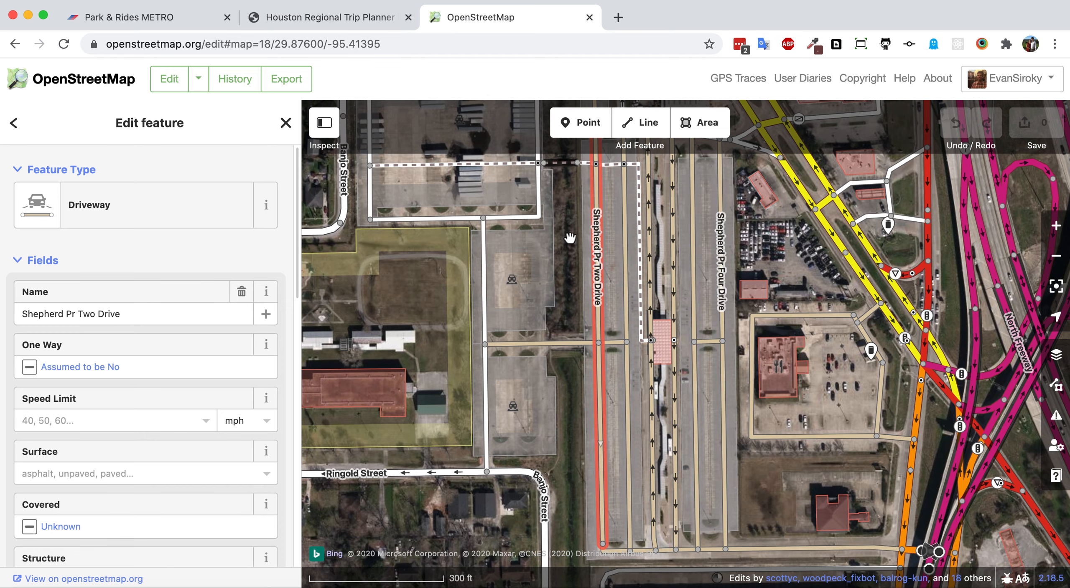
scroll(565, 330, up, 5)
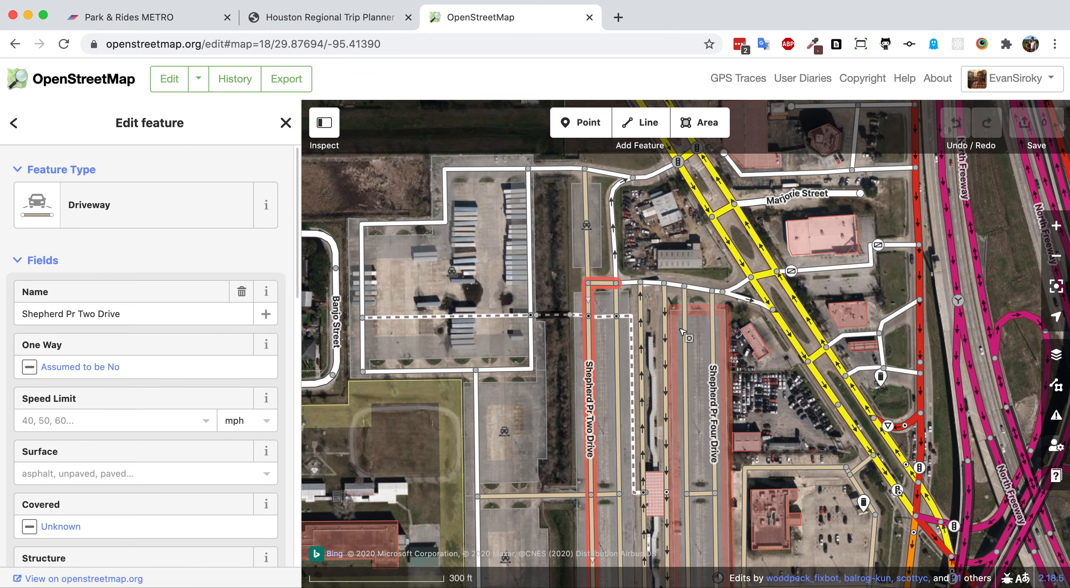
drag(654, 357, 661, 229)
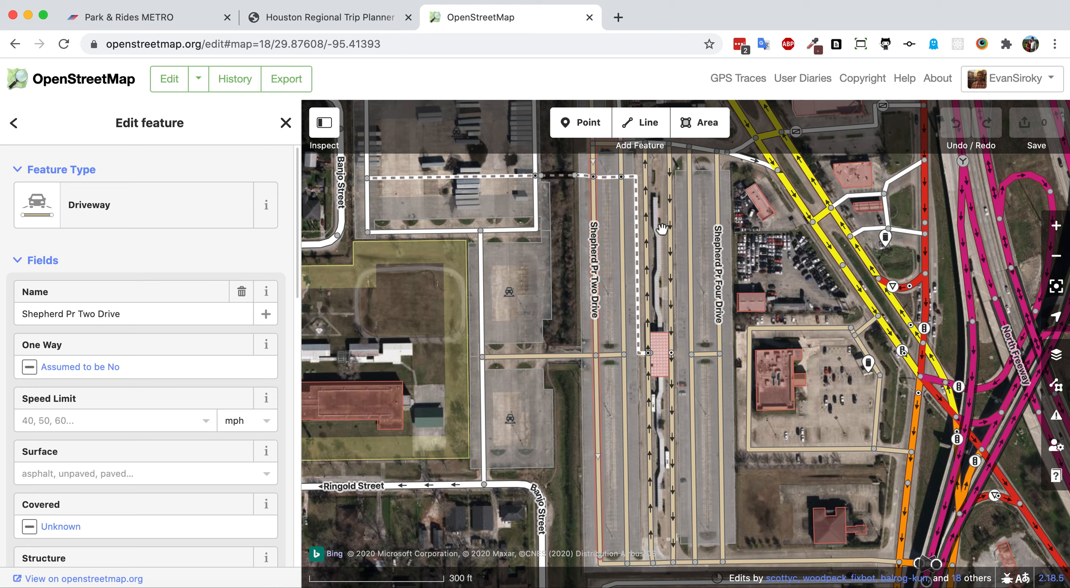
Change the feature type of the parking lot along Shepherd Pr Two Drive to Park & Ride Lot
click(582, 269)
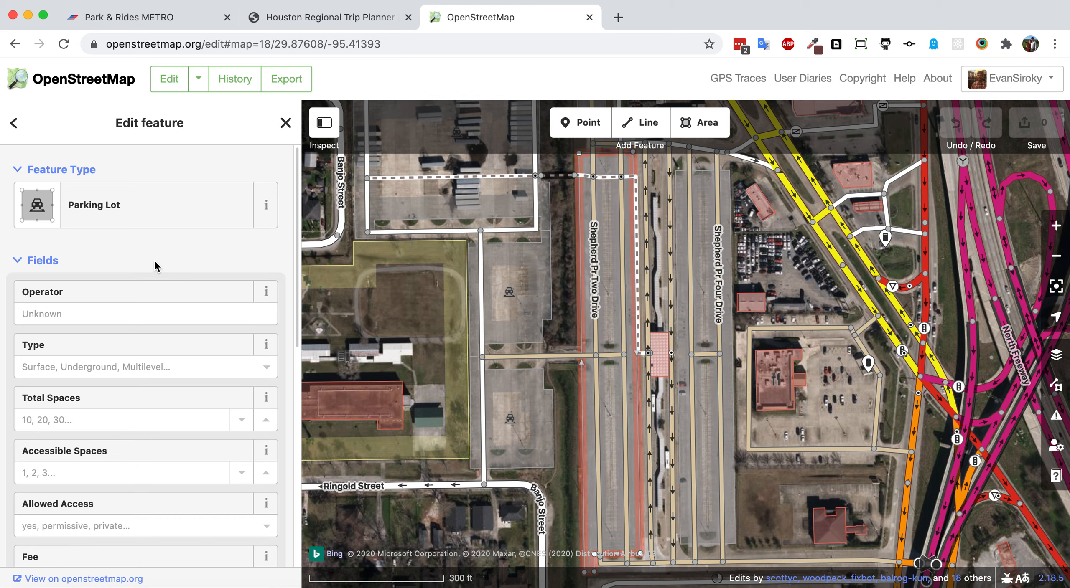
scroll(156, 266, down, 6)
scroll(155, 266, down, 3)
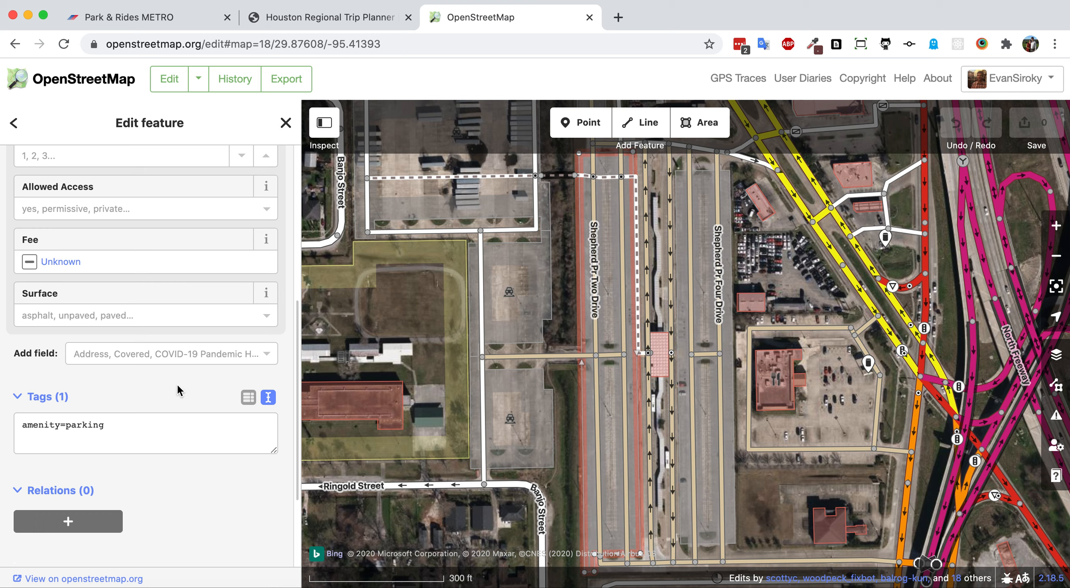
scroll(155, 420, down, 1)
scroll(155, 420, up, 8)
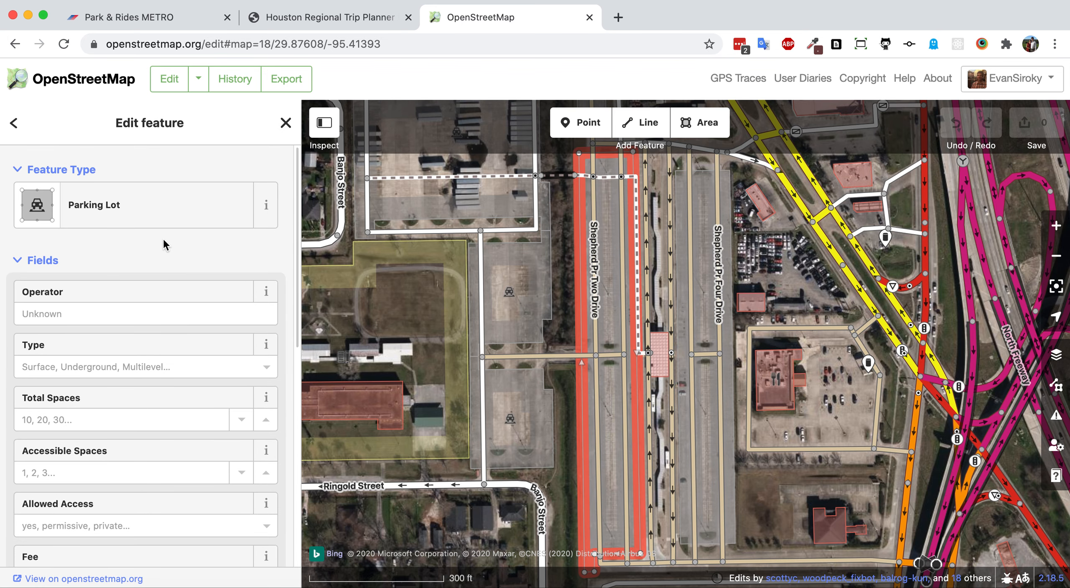
click(155, 223)
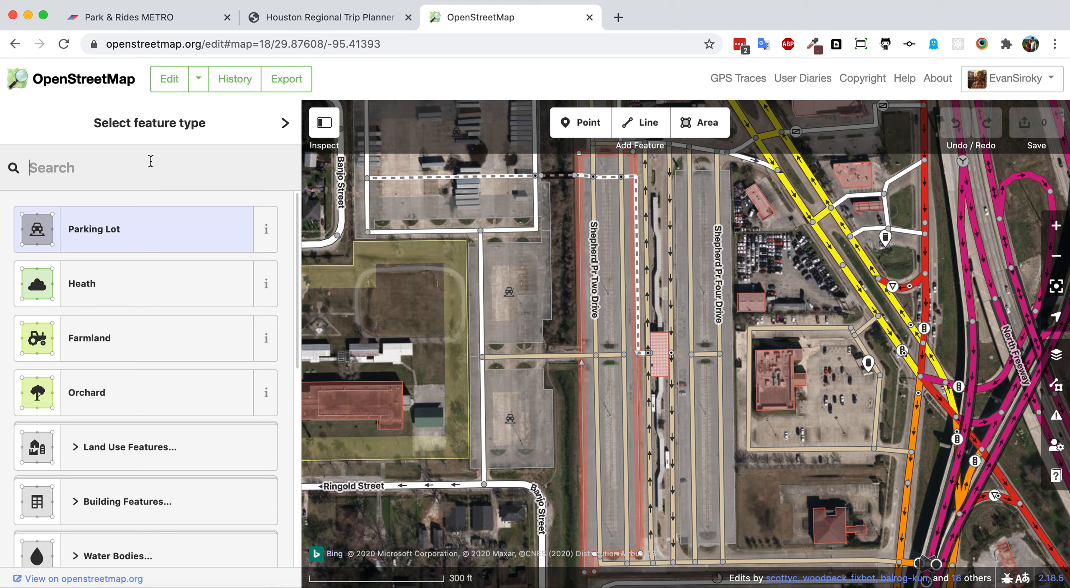
text(park)
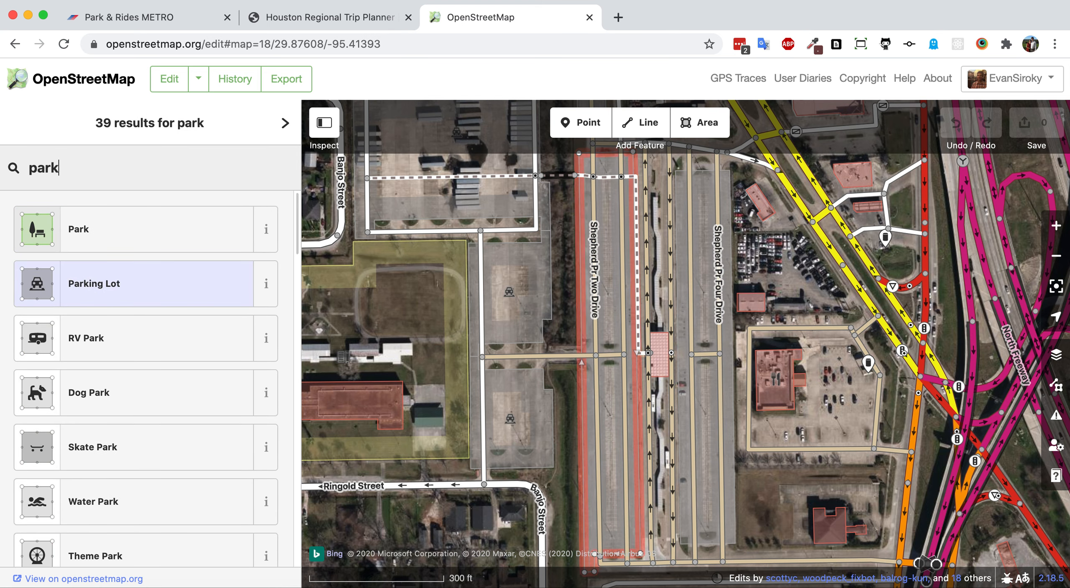
text( and)
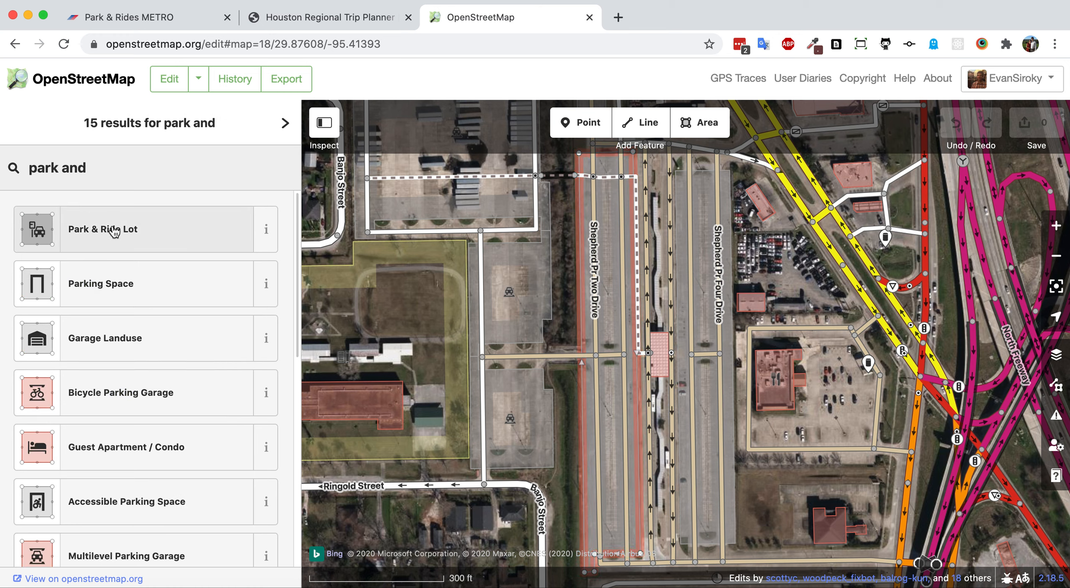
click(140, 231)
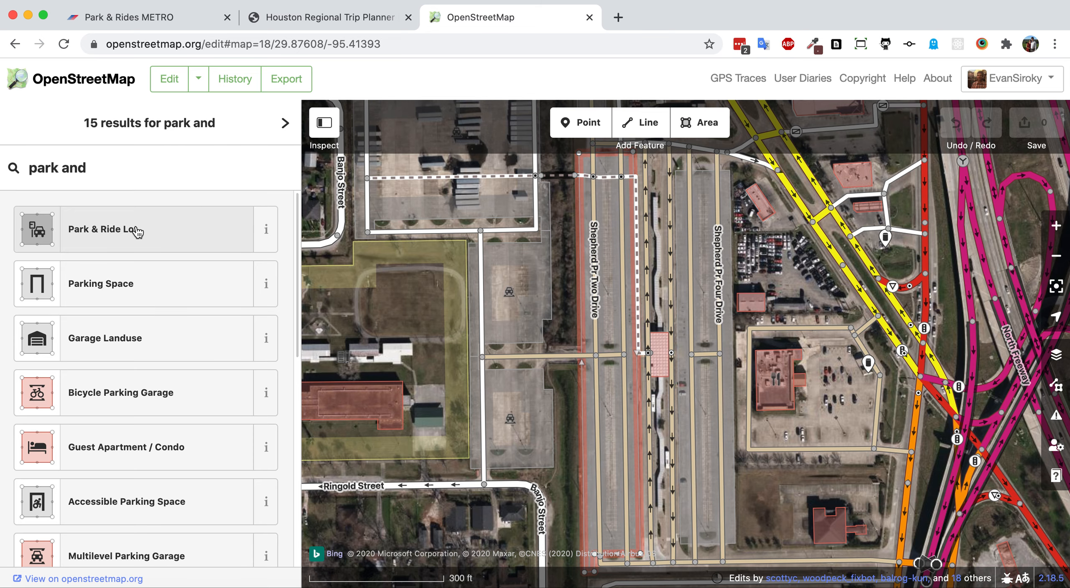
Review the lot's fields and its park-and-ride tagging, with the tags shown as a table
scroll(146, 232, down, 10)
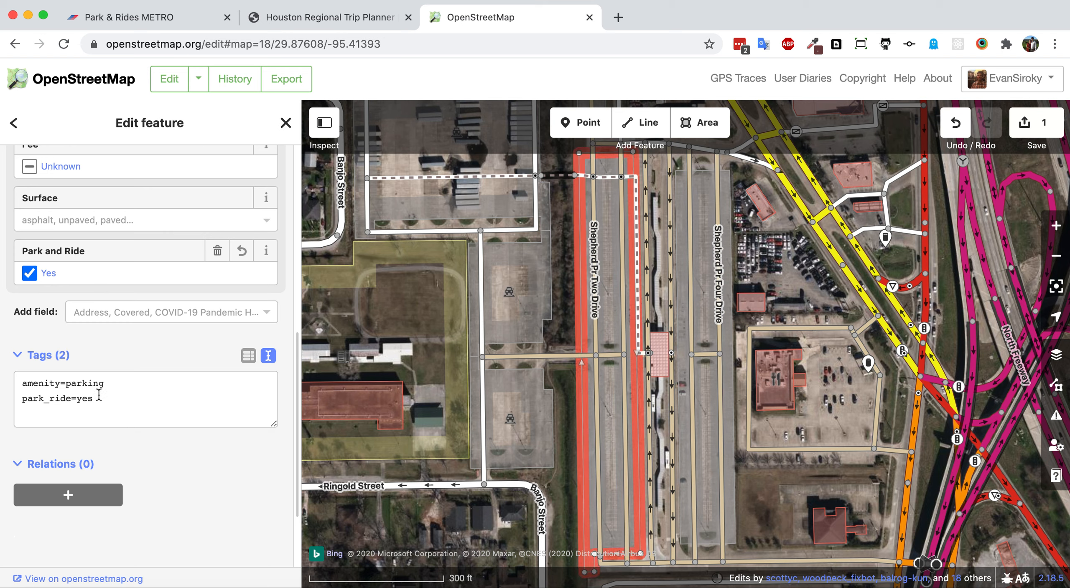
click(250, 357)
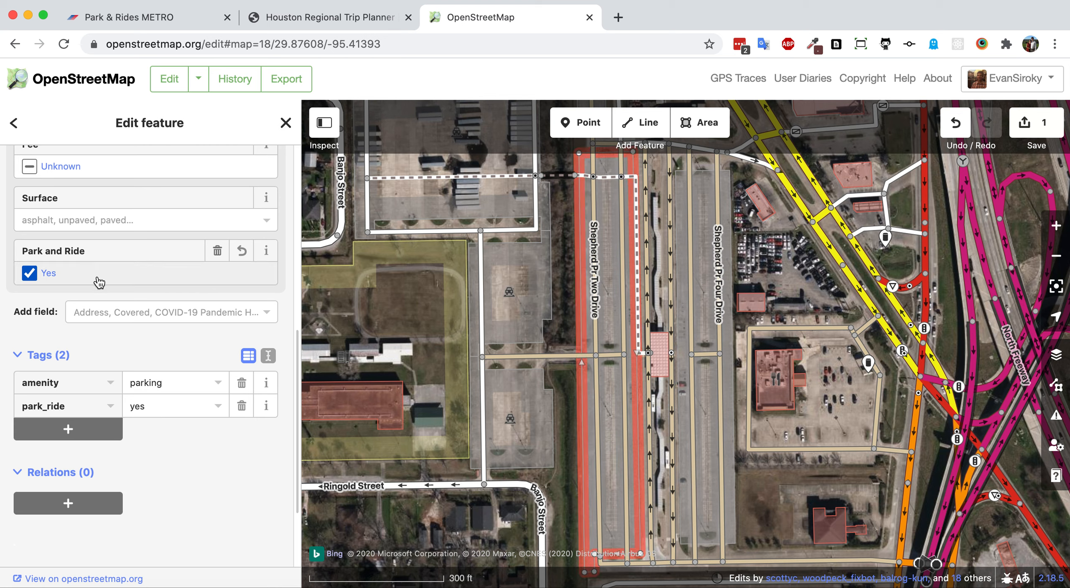
scroll(90, 285, up, 2)
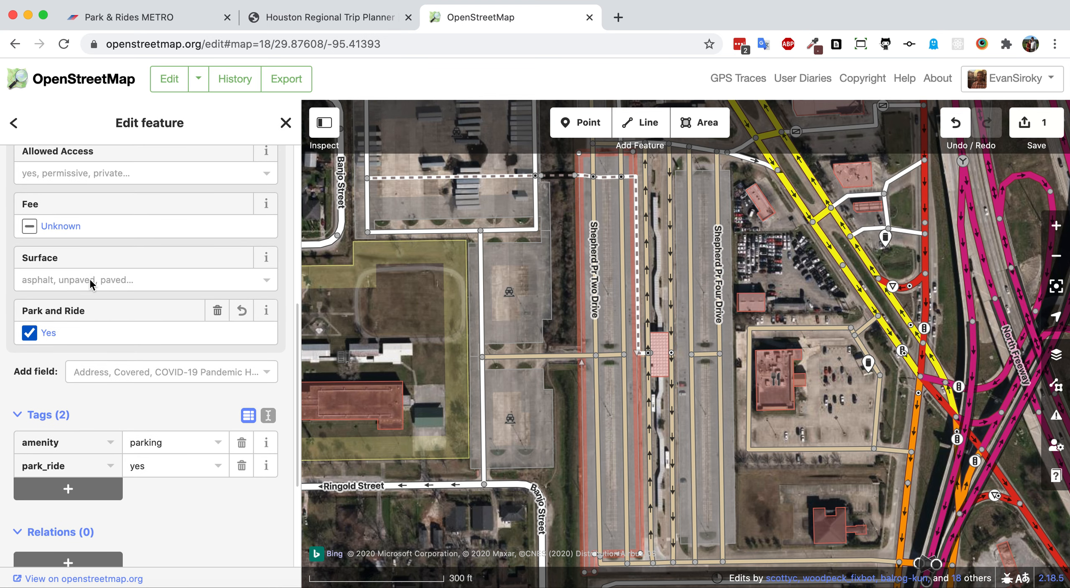
scroll(90, 330, up, 8)
scroll(90, 331, down, 7)
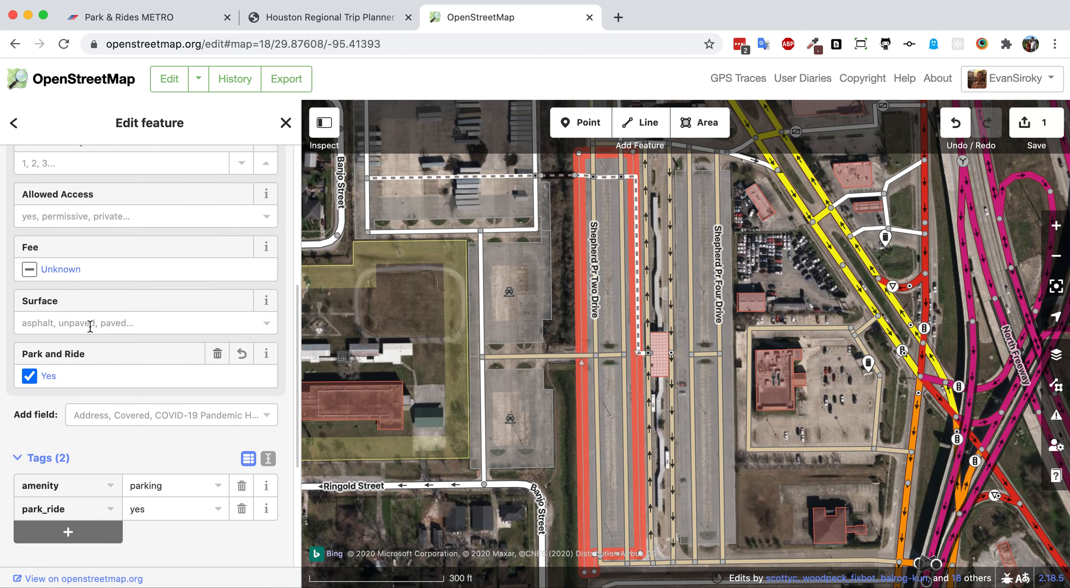
scroll(90, 330, up, 8)
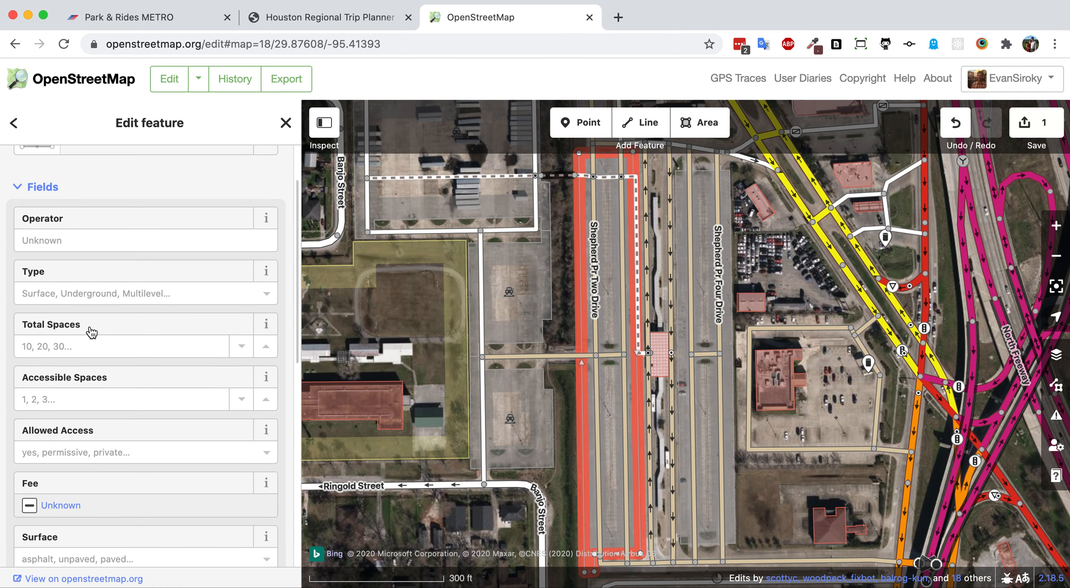
scroll(91, 332, down, 5)
scroll(90, 332, down, 8)
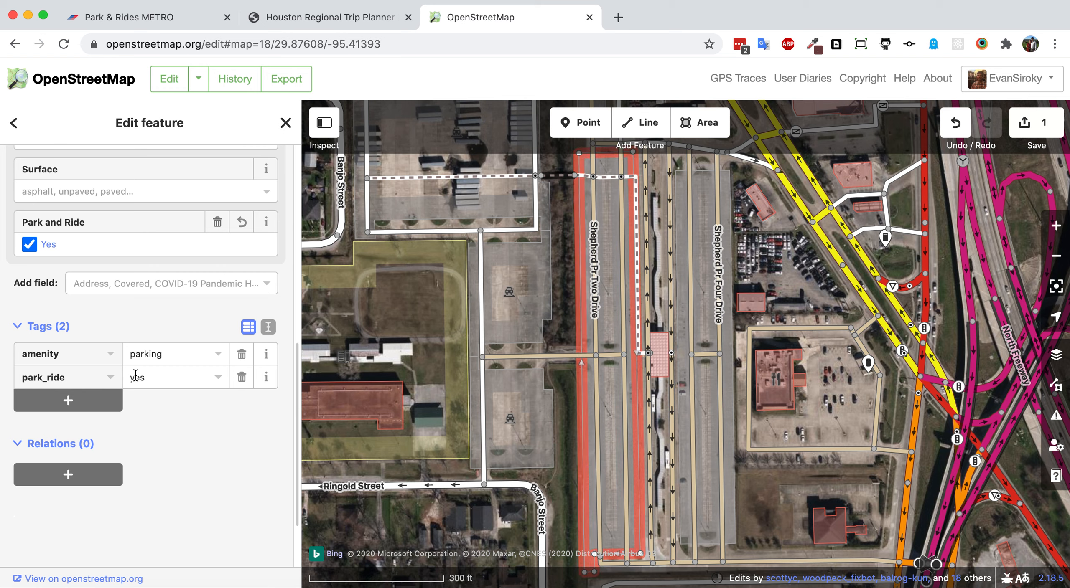
Add a tag with the key name to the Shepherd Pr Two Drive lot
click(95, 406)
text(name)
key(Tab)
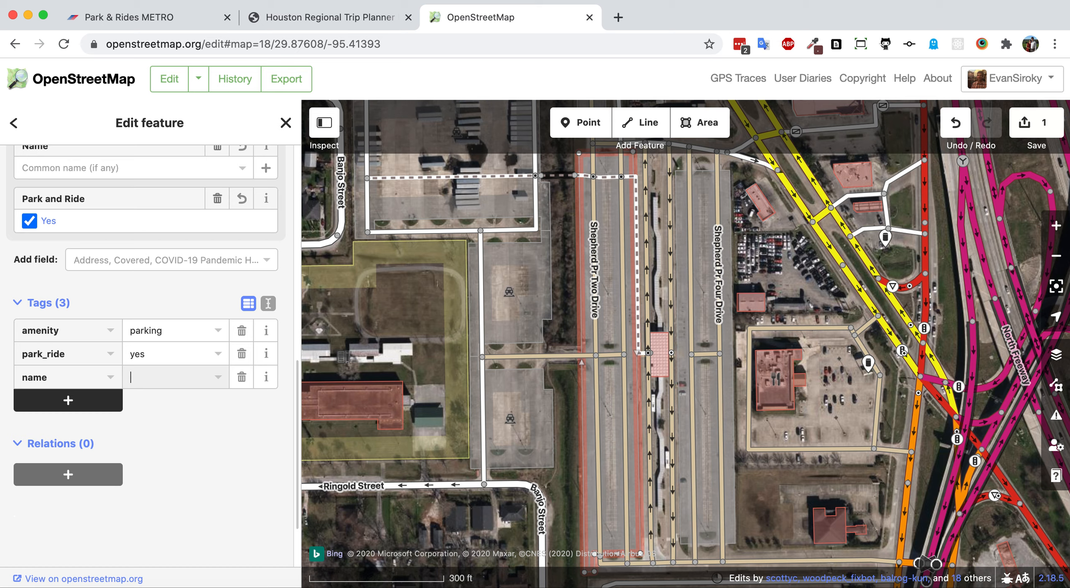
Copy the name North Shepherd Park & Ride from the METRO page and paste it as the lot's name value in OpenStreetMap
click(166, 18)
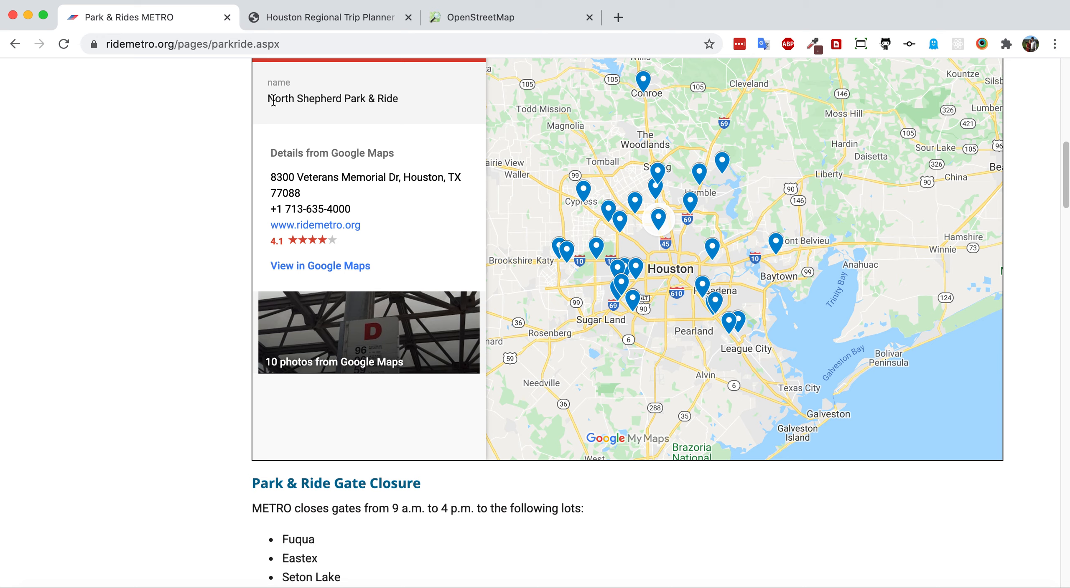
drag(268, 101, 398, 96)
key(super+c)
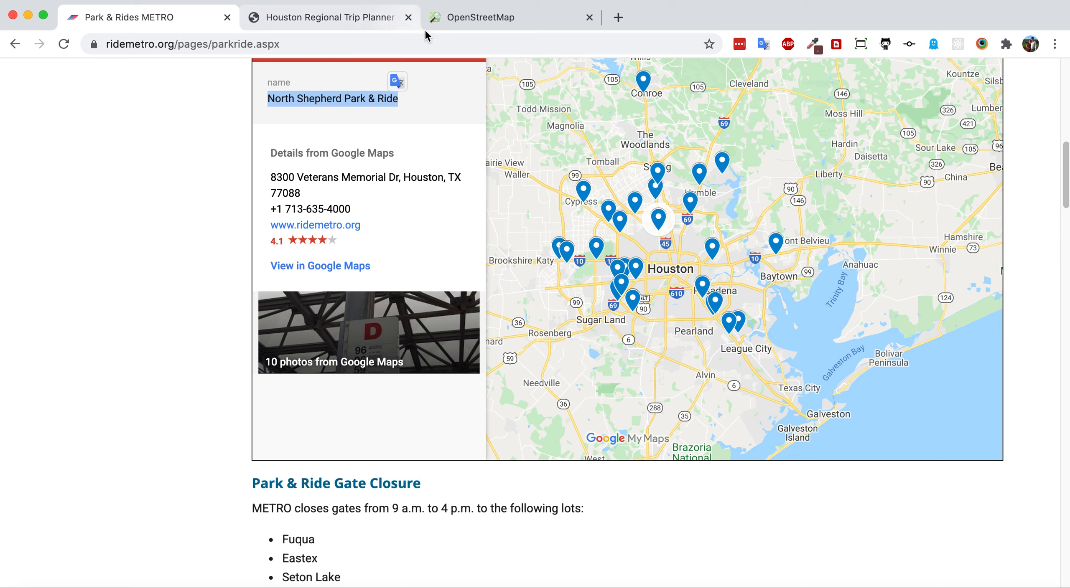
click(481, 20)
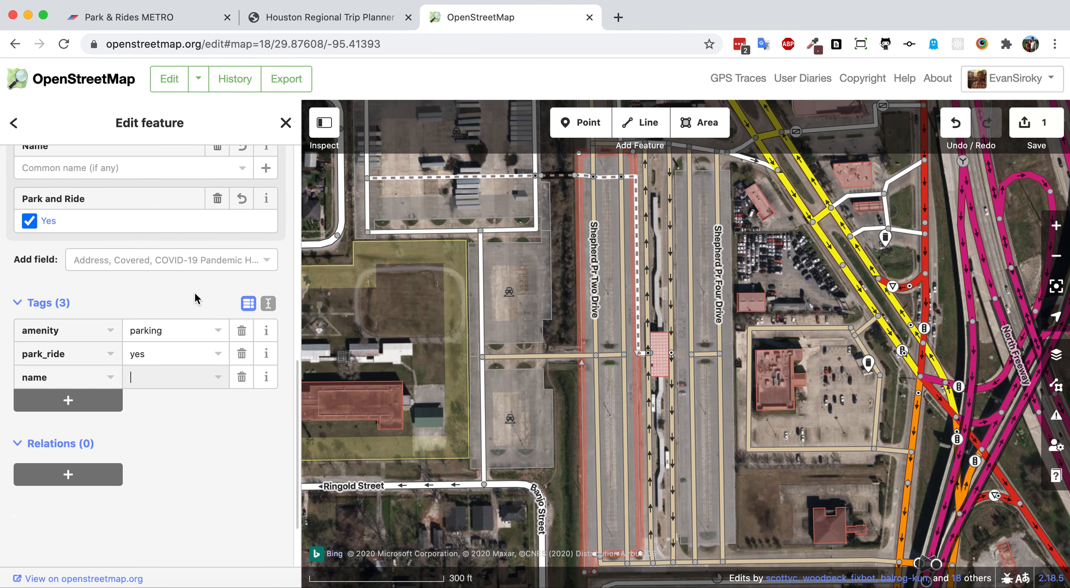
click(163, 376)
key(super+v)
click(175, 430)
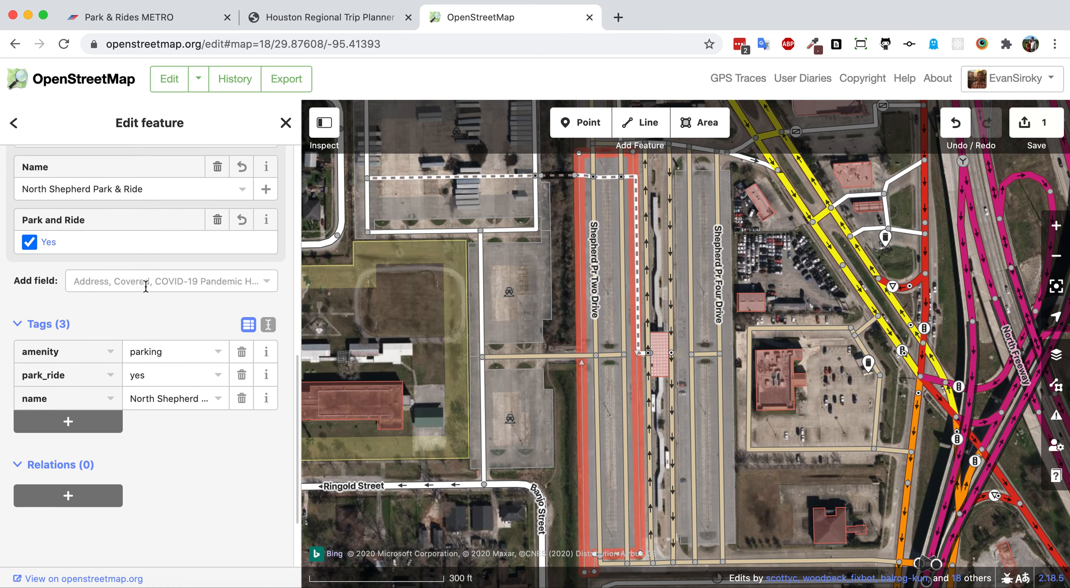
Show the lot's tags as text and copy all of them, including park_ride=yes and the name
scroll(140, 348, down, 1)
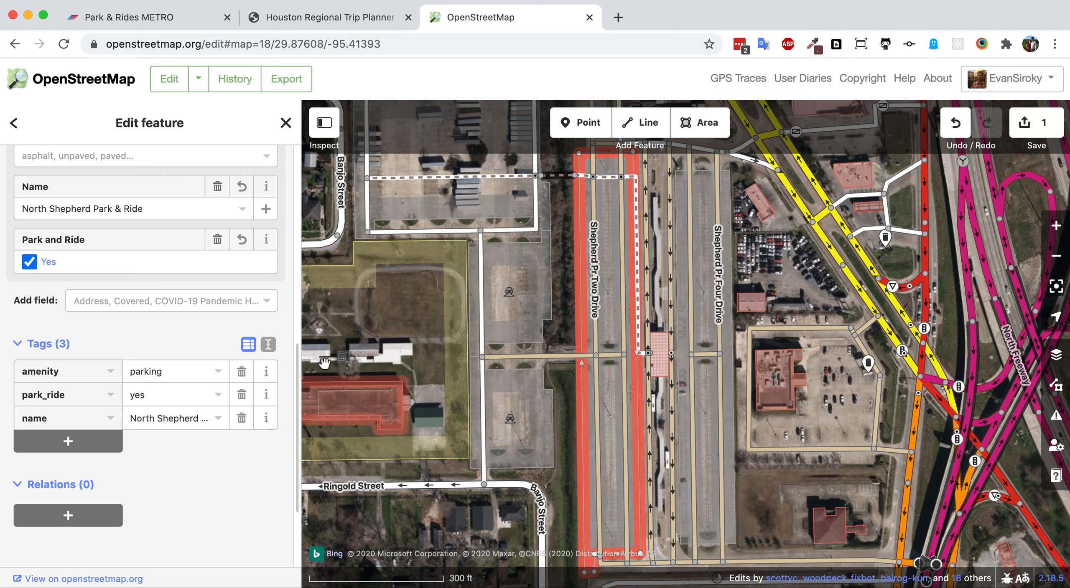
click(268, 343)
click(220, 369)
key(super+a)
key(super+c)
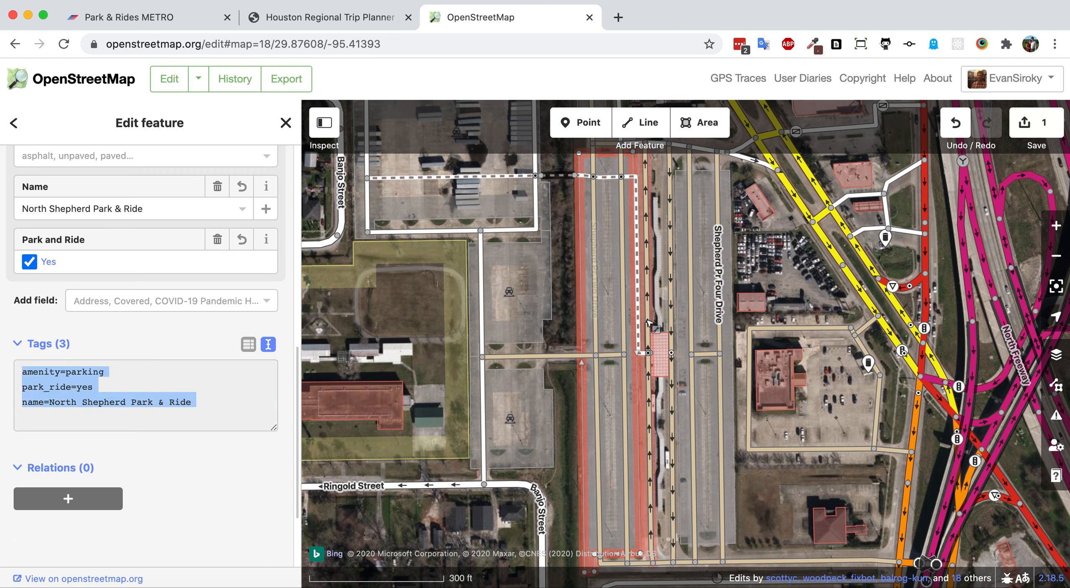
Replace the tags of the Shepherd Pr Four Drive parking lot with the copied amenity=parking, park_ride=yes and name=North Shepherd Park & Ride
click(732, 220)
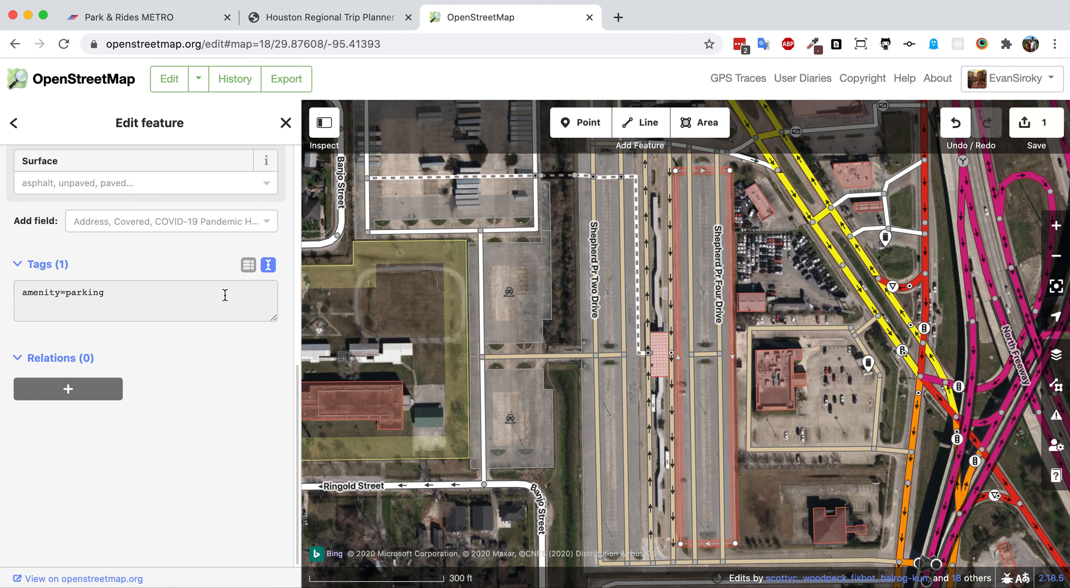
key(super+a)
key(super+v)
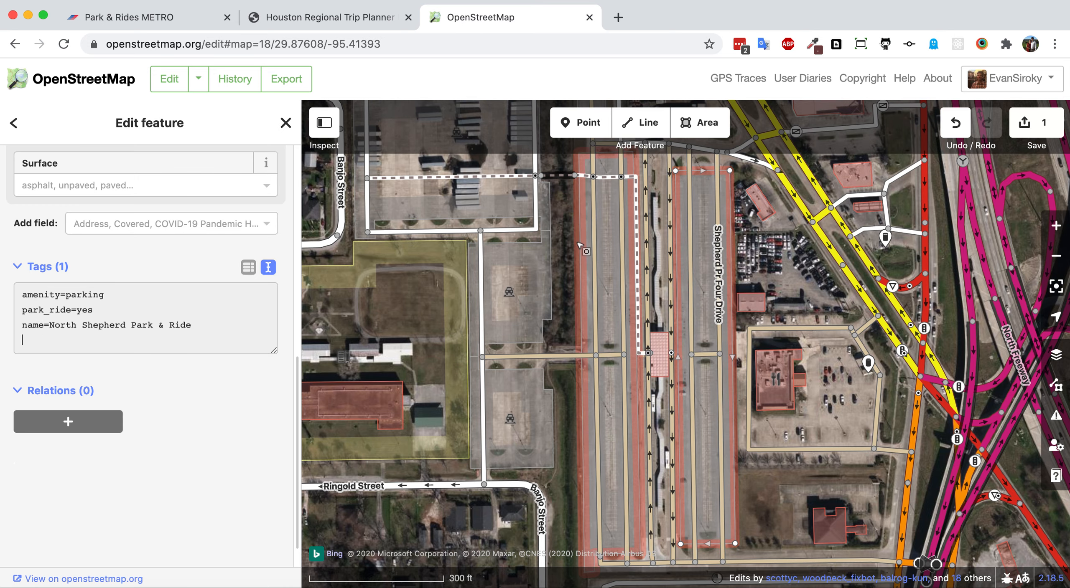
drag(559, 274, 544, 446)
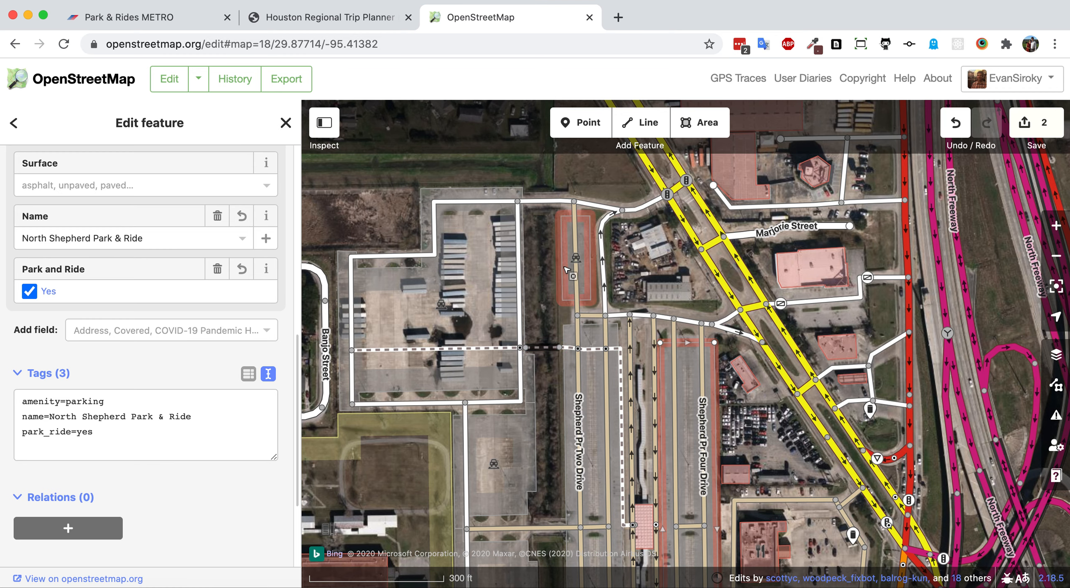
Replace the tags of the small northern parking lot with the copied amenity=parking, park_ride=yes and name=North Shepherd Park & Ride
click(566, 270)
click(198, 294)
key(super+a)
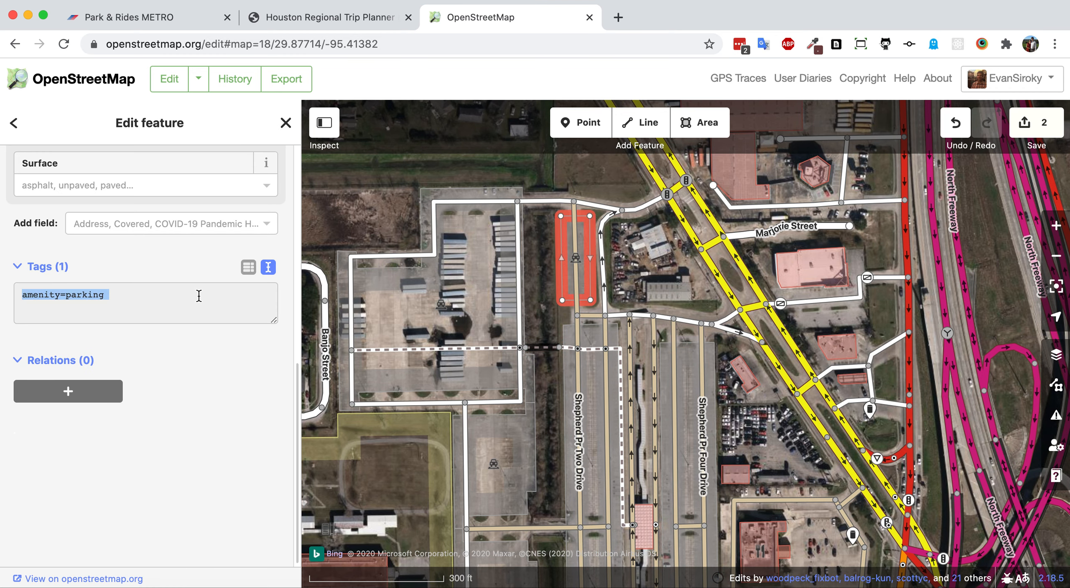
key(super+v)
click(544, 303)
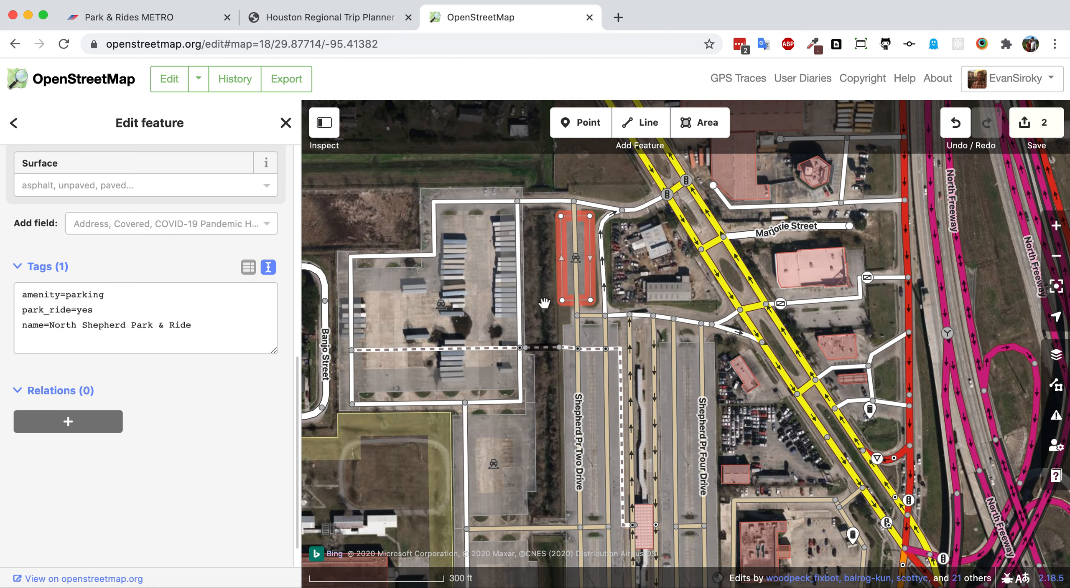
drag(546, 322, 521, 275)
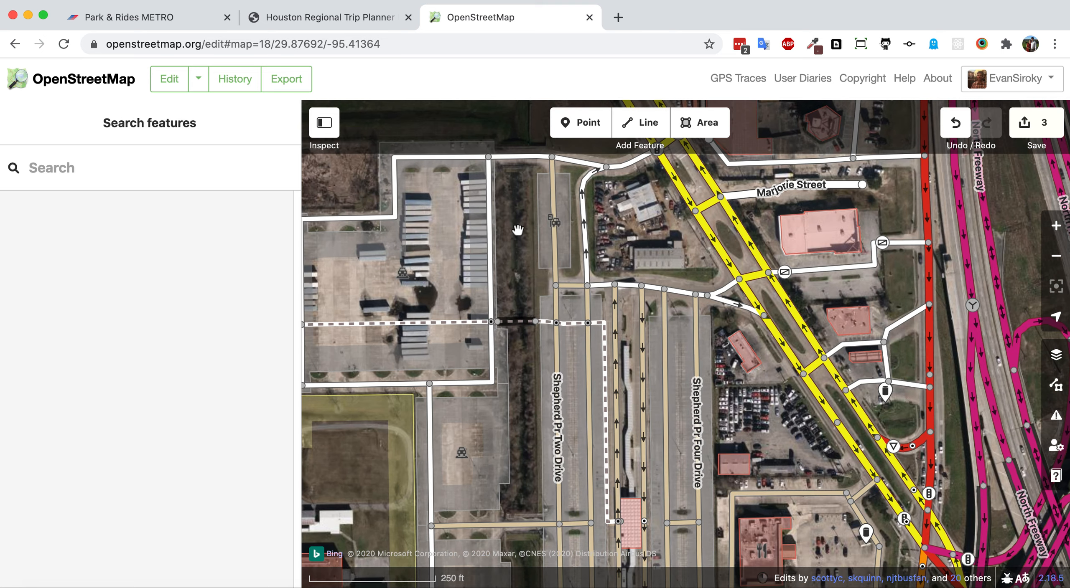
Try to reroute the parking aisle west around the small northern lot by adding and moving two nodes
scroll(517, 230, up, 5)
drag(522, 219, 485, 304)
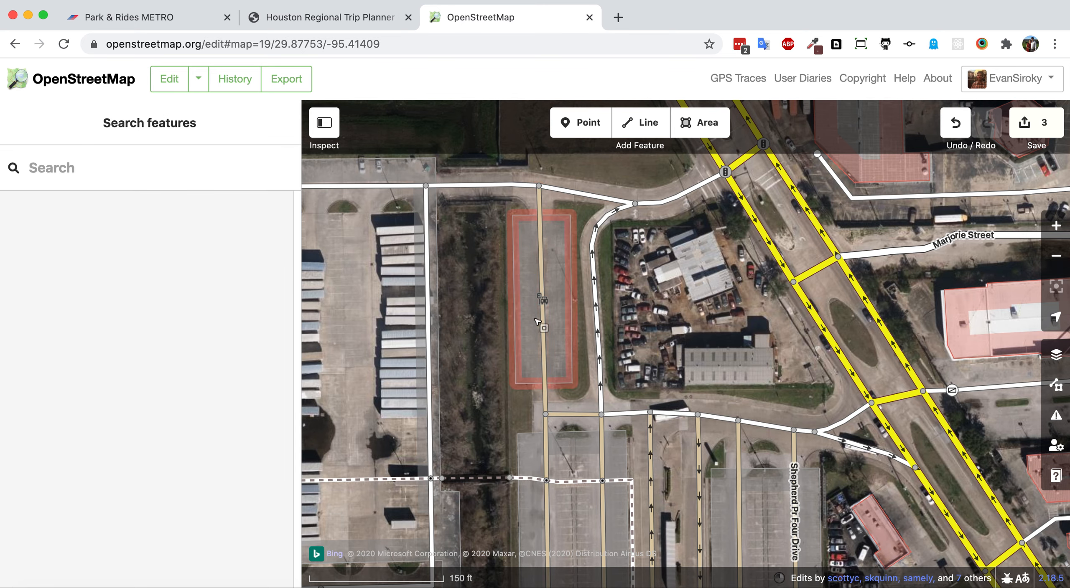
click(547, 246)
double_click(539, 205)
drag(539, 209, 475, 213)
click(543, 406)
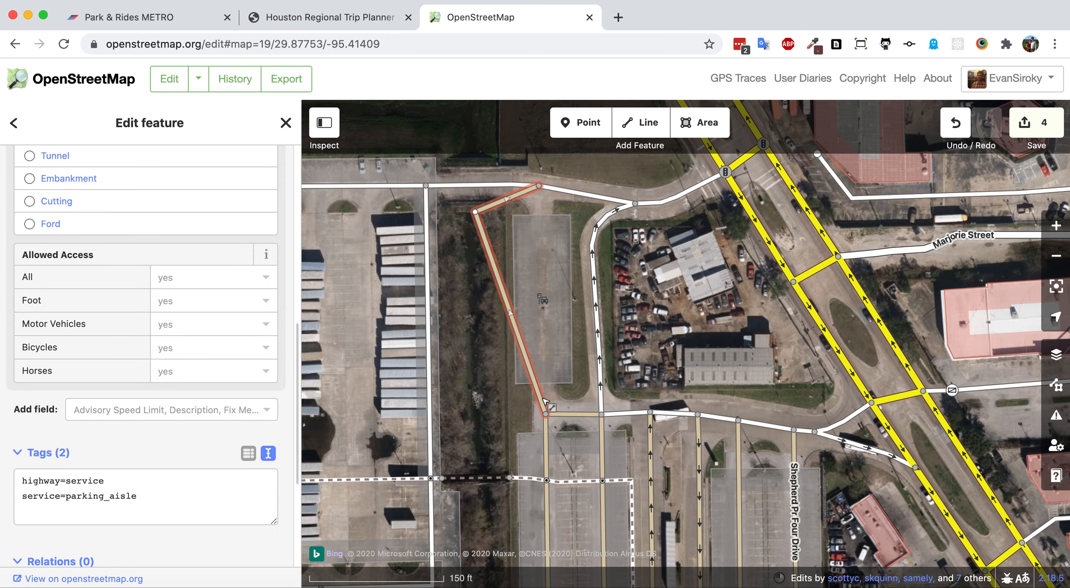
double_click(541, 400)
drag(541, 400, 501, 402)
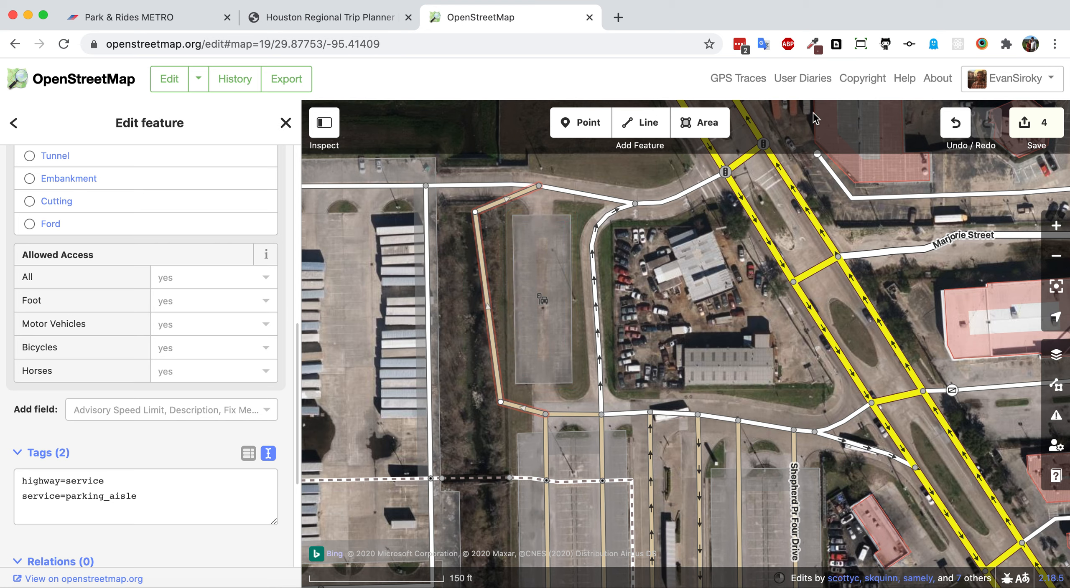
Undo the node additions and moves on the parking aisle and deselect it
click(954, 123)
click(955, 123)
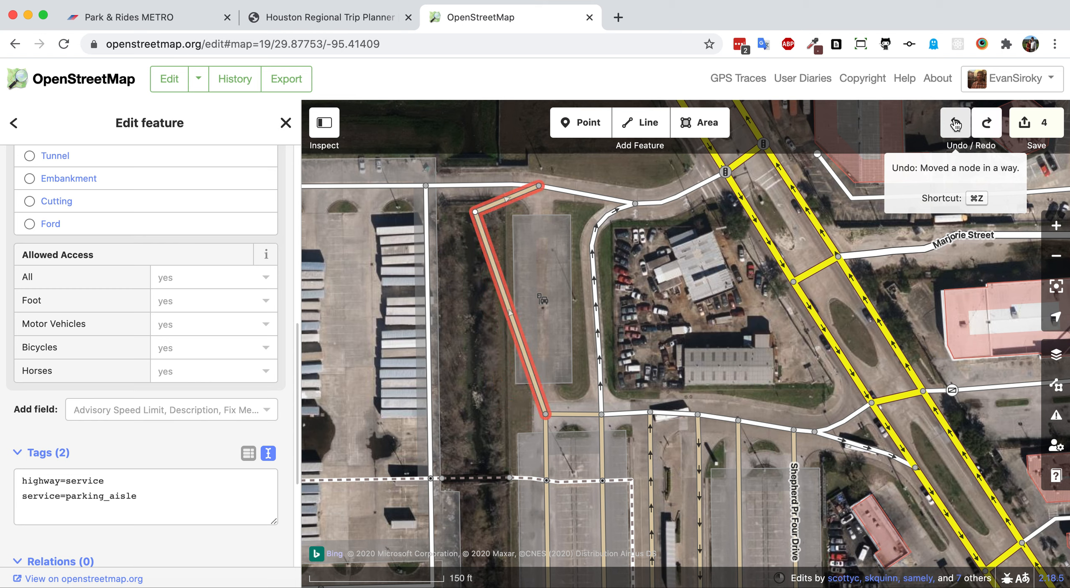
click(955, 124)
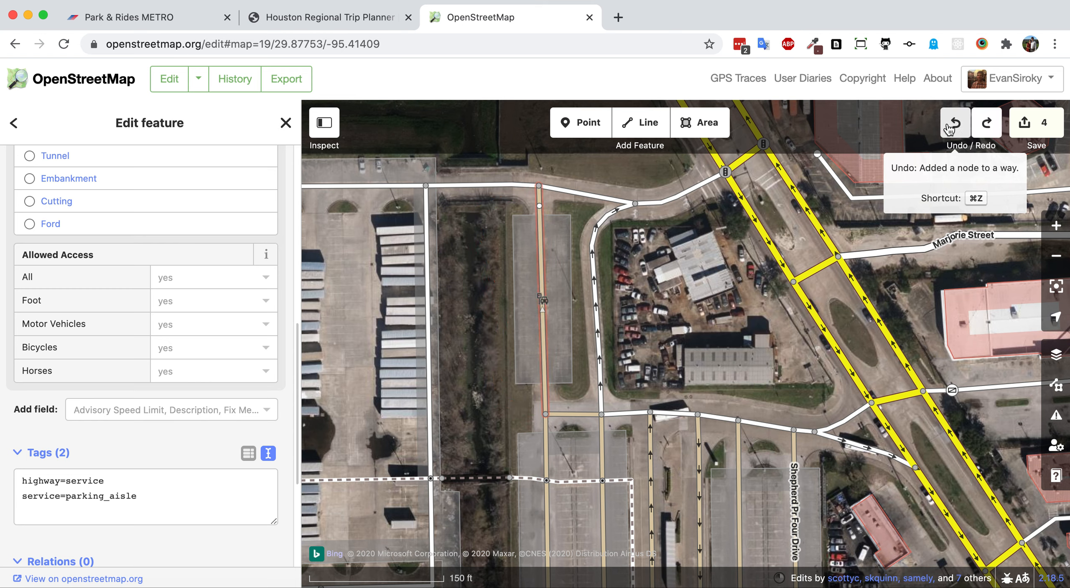
click(955, 125)
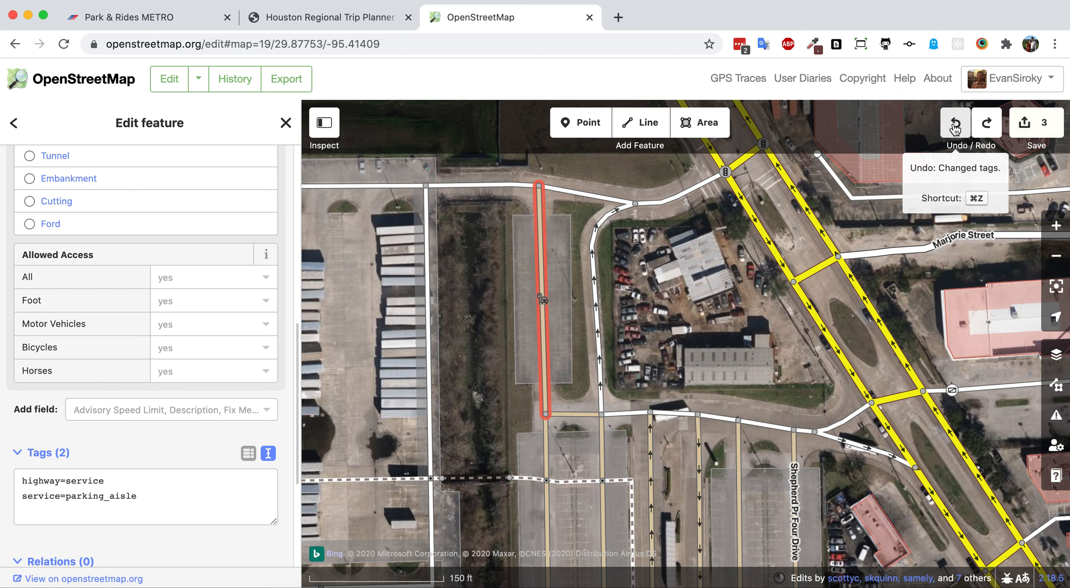
click(476, 334)
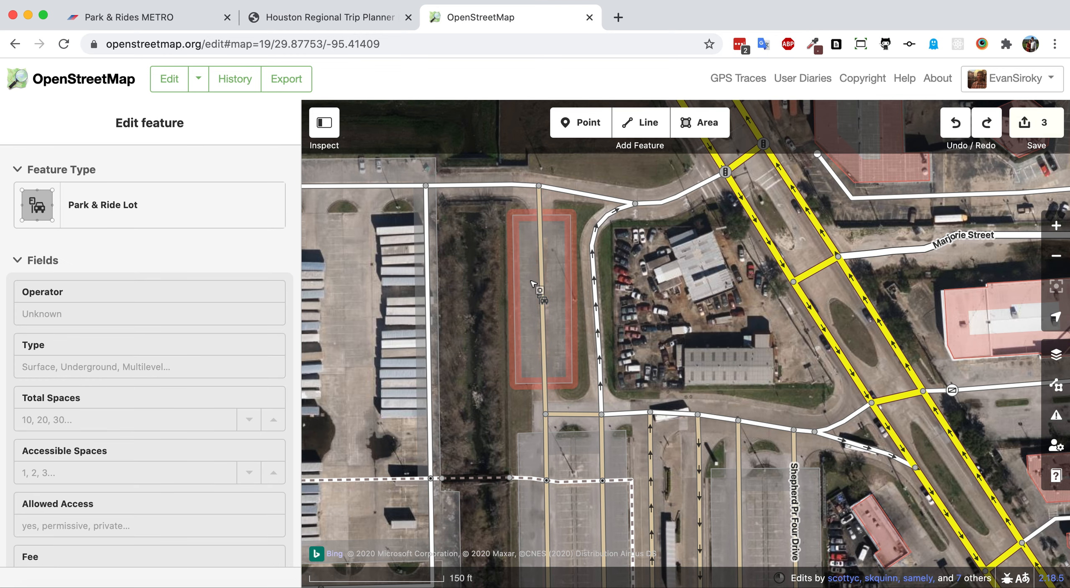
Examine how the parking aisles, footpath and driveway connect across the Shepherd Pr Two Drive lot, from its north edge to its south end
drag(486, 403, 457, 227)
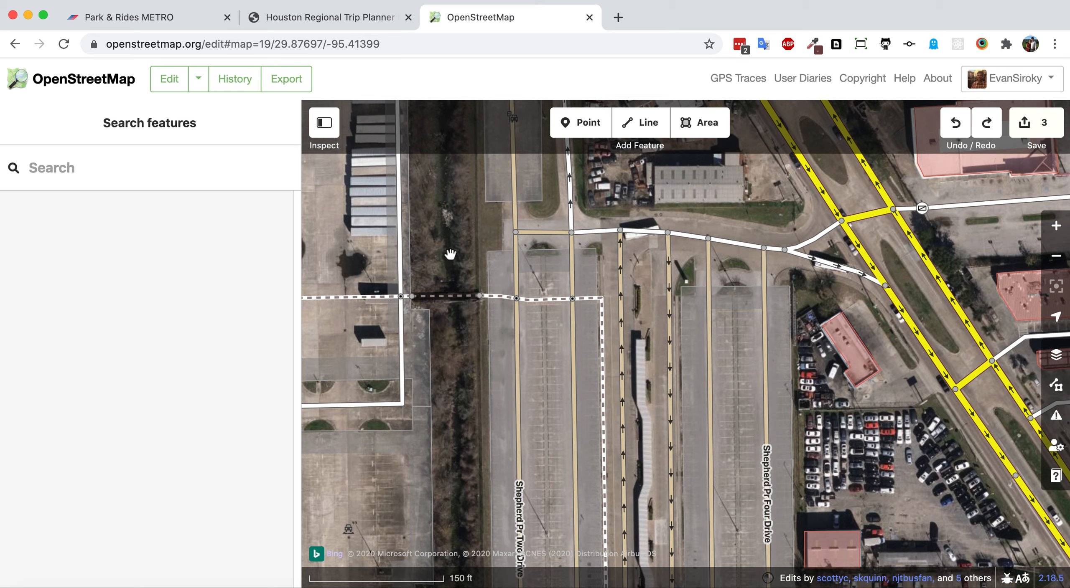
click(484, 250)
click(521, 253)
click(507, 395)
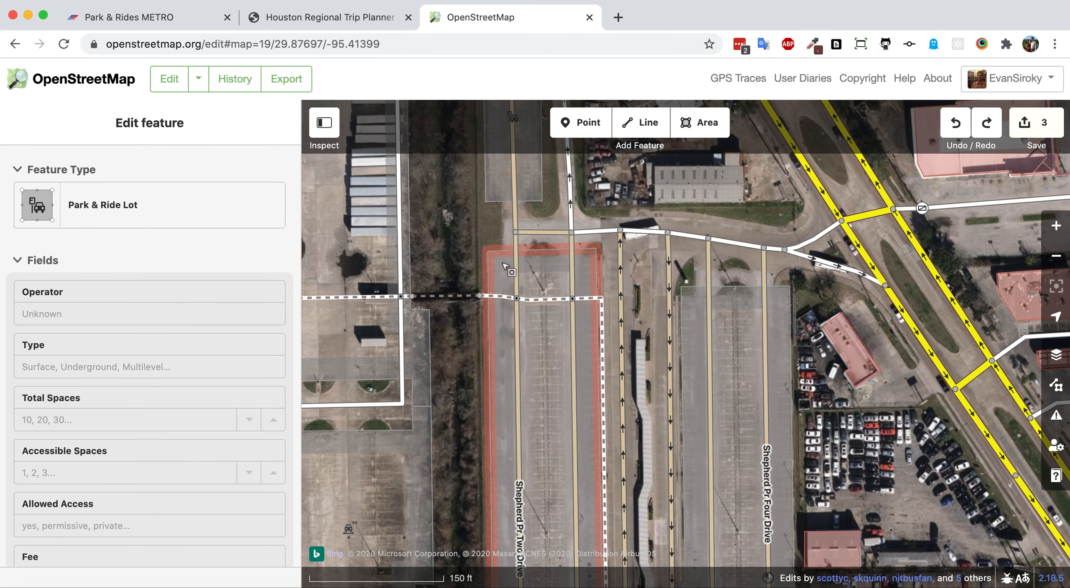
click(526, 243)
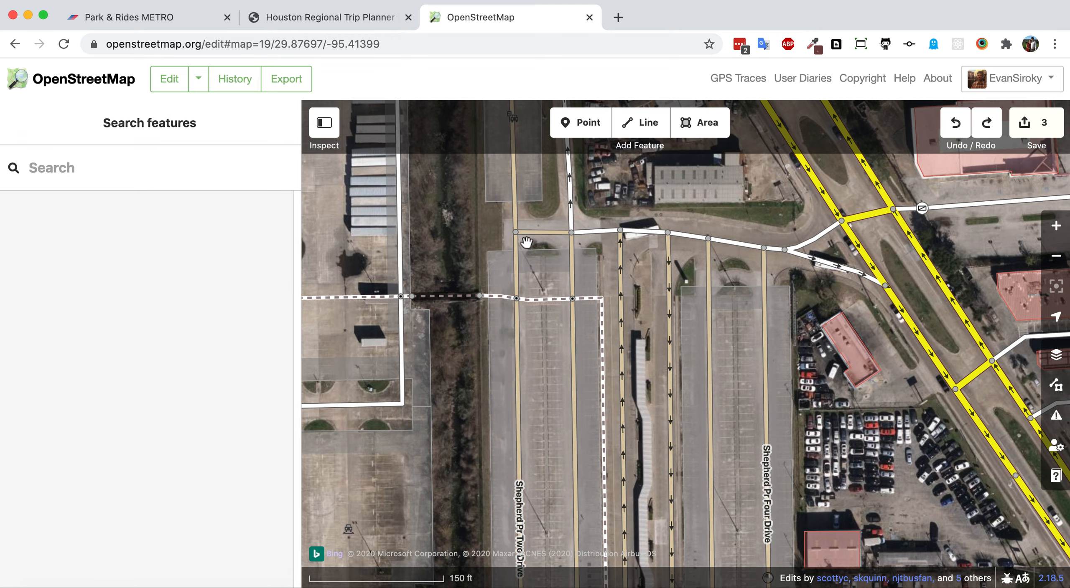
click(521, 252)
click(491, 300)
scroll(604, 279, down, 5)
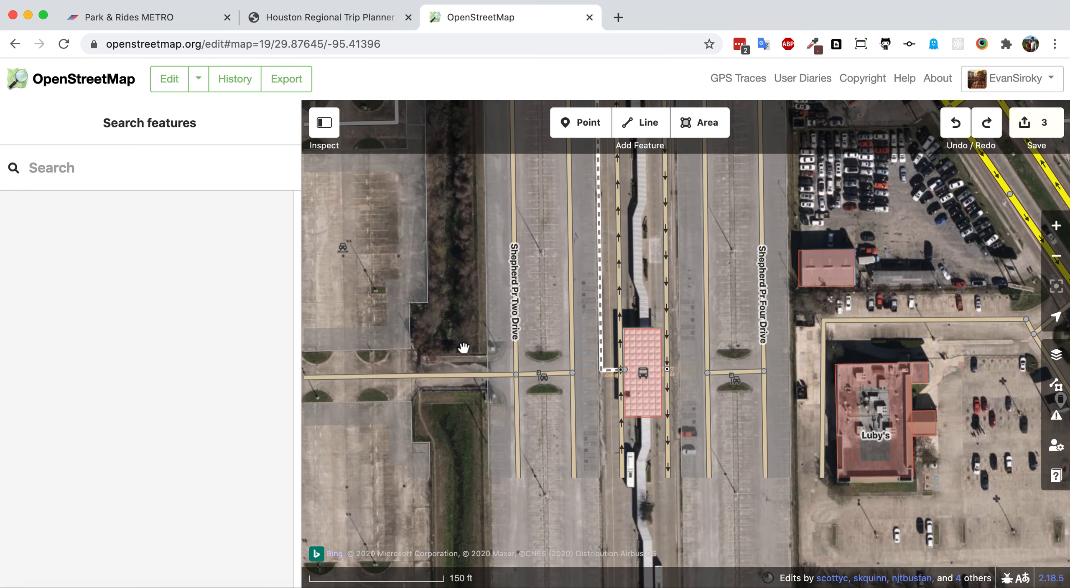
click(476, 378)
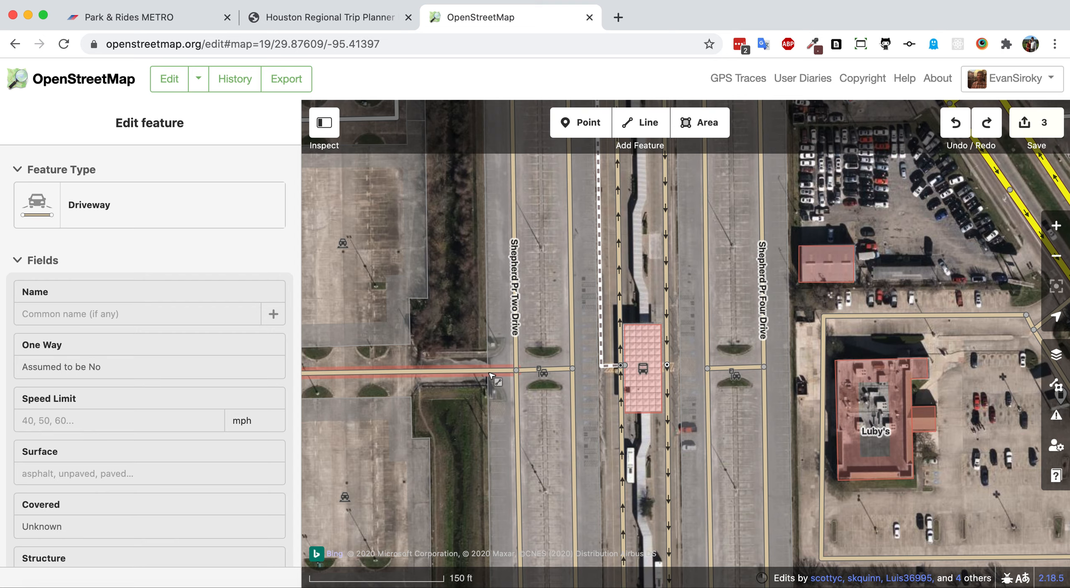
drag(469, 443, 472, 290)
drag(475, 392, 476, 238)
drag(473, 365, 473, 322)
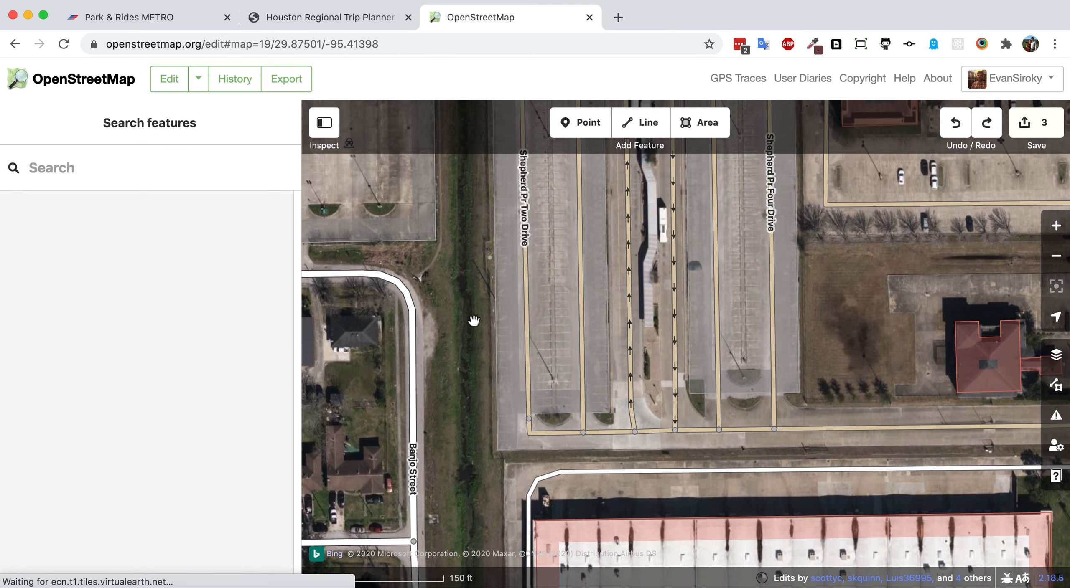
click(528, 417)
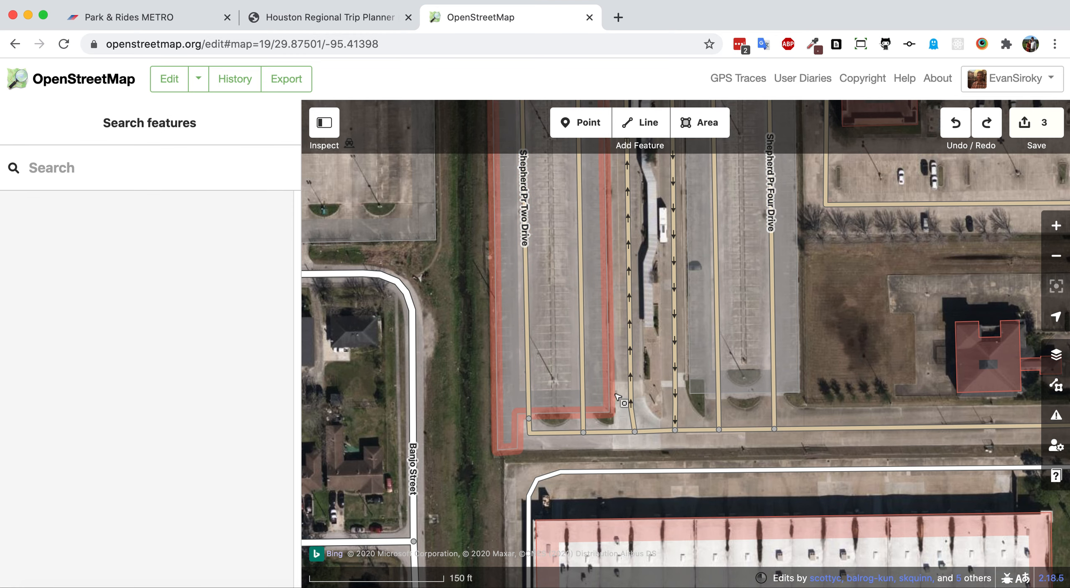
drag(617, 319, 600, 471)
drag(626, 275, 641, 407)
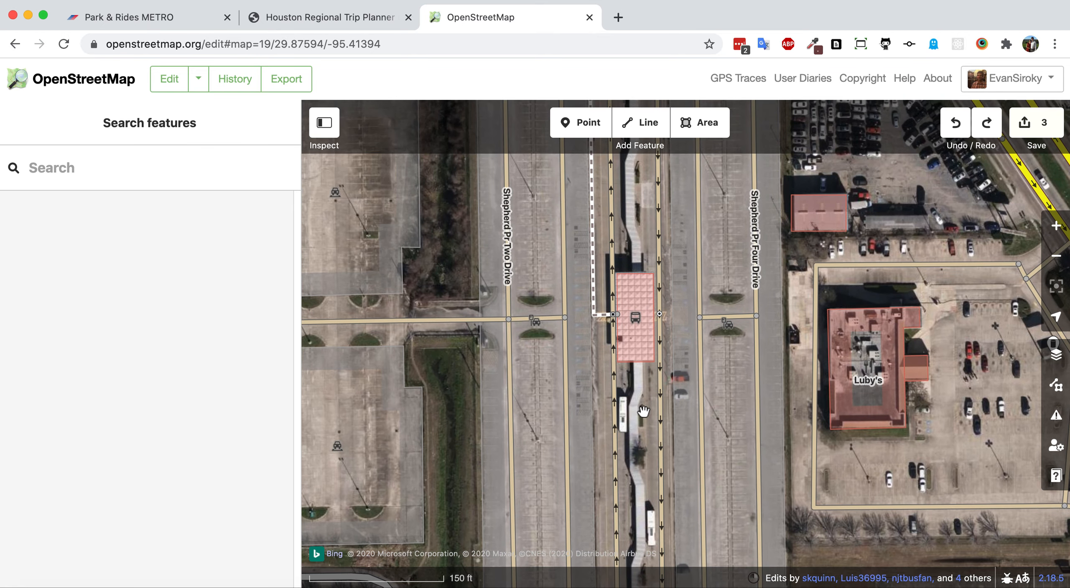
Inspect the access tags of the one-way driveway along the west side of the bus platform
scroll(621, 201, up, 5)
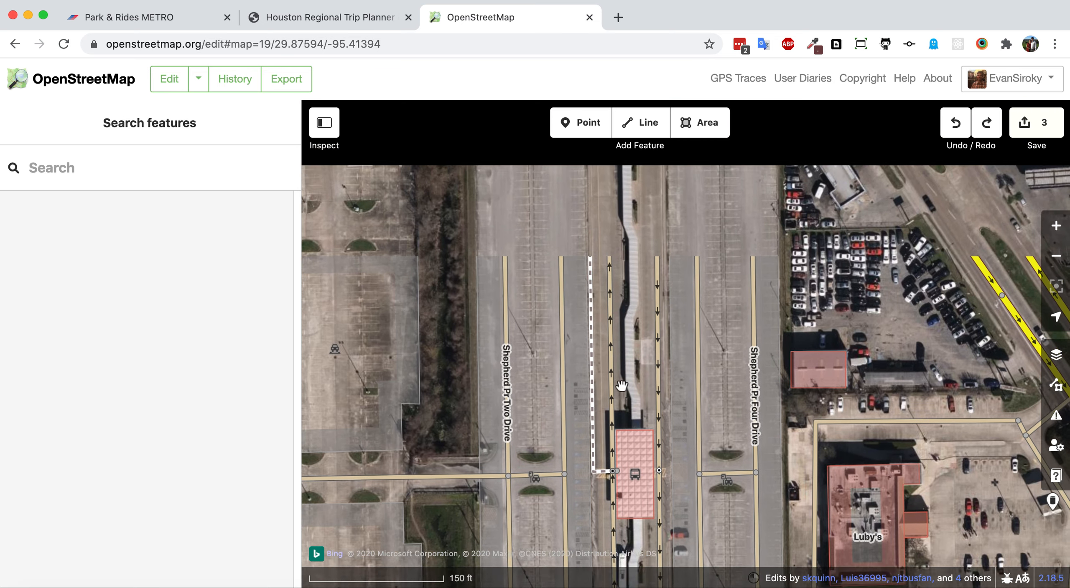
scroll(617, 261, up, 4)
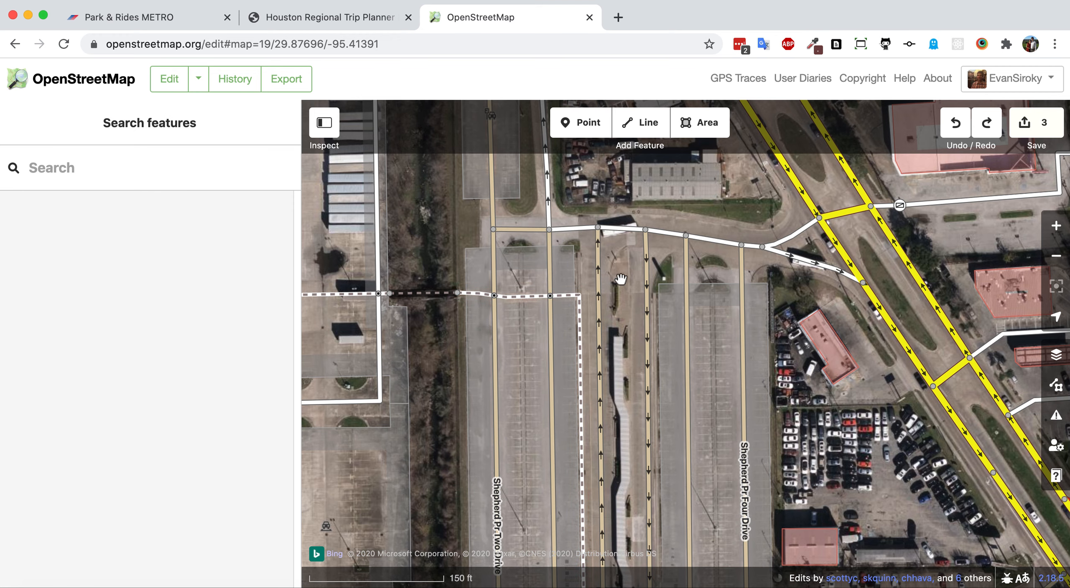
mouse_move(622, 311)
mouse_down()
mouse_move(613, 179)
mouse_move(608, 325)
mouse_up()
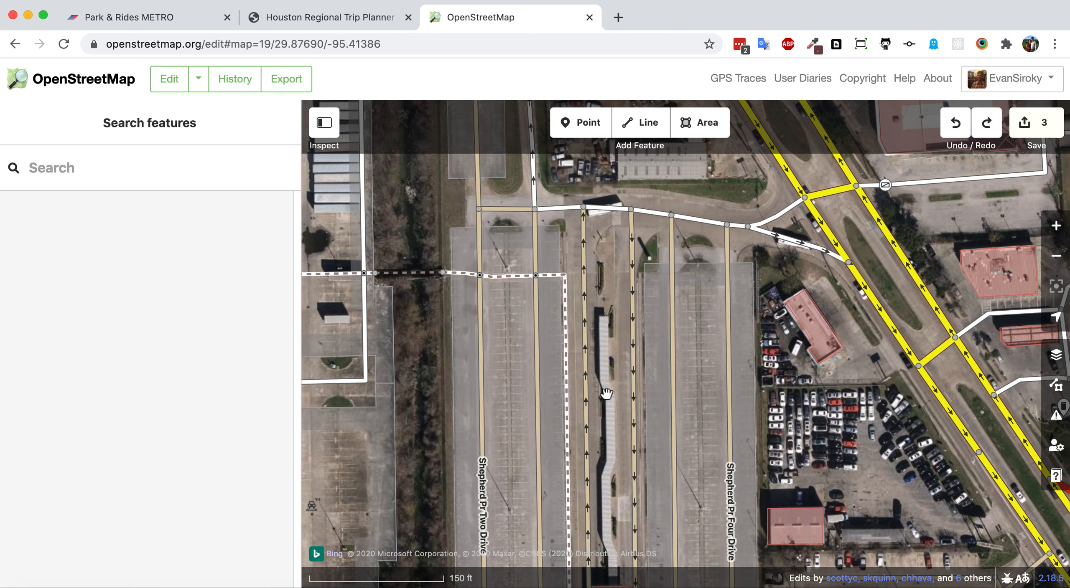
drag(606, 394, 597, 285)
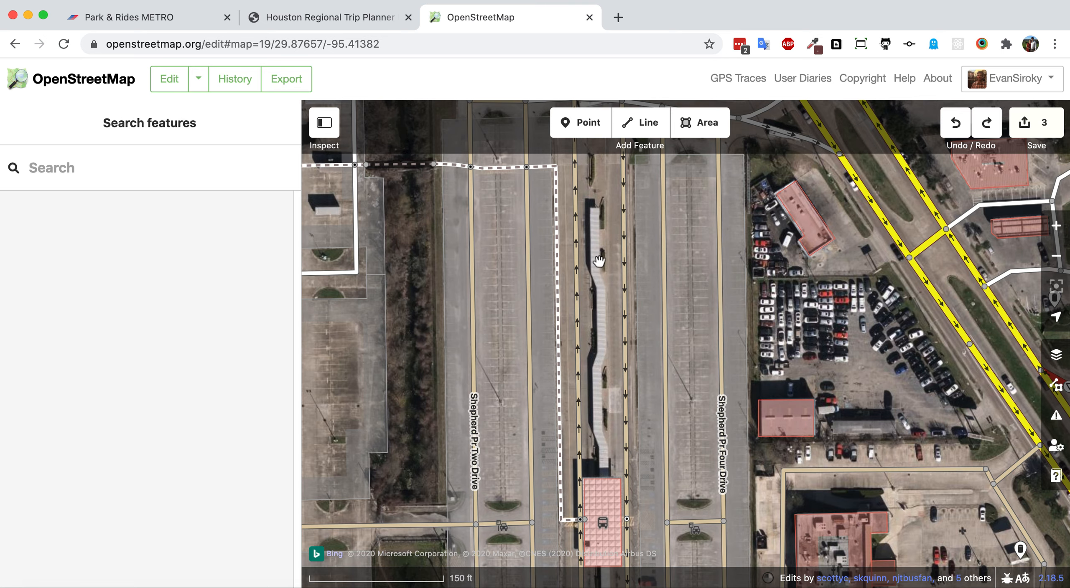
drag(599, 256, 584, 293)
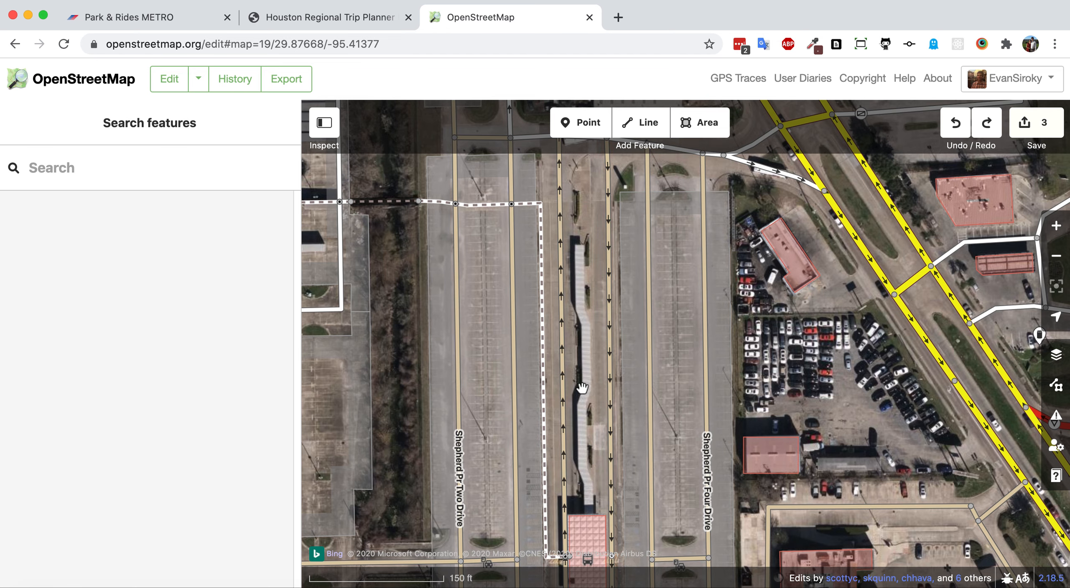
drag(581, 387, 568, 282)
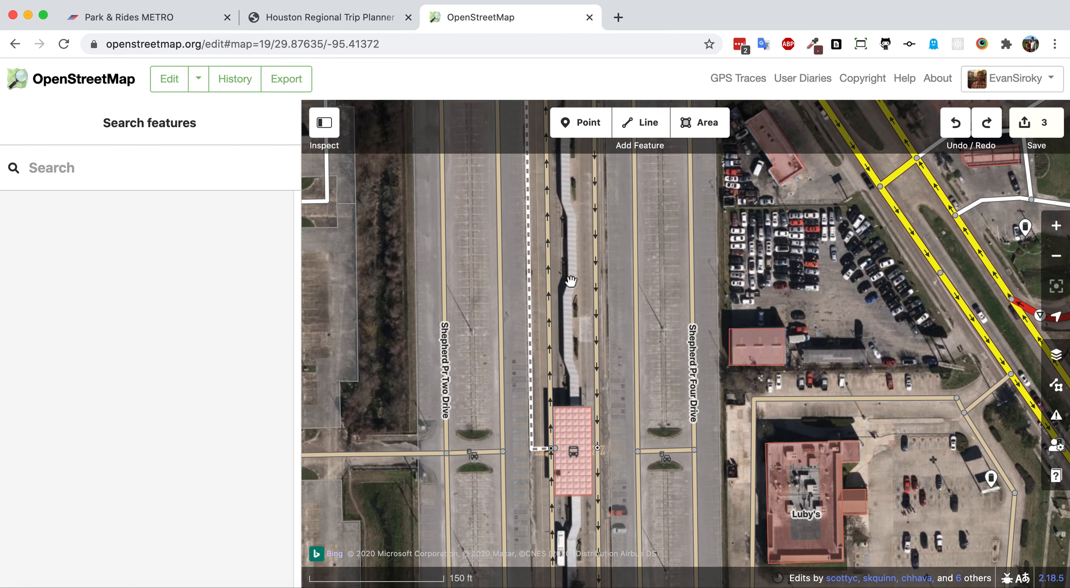
click(597, 294)
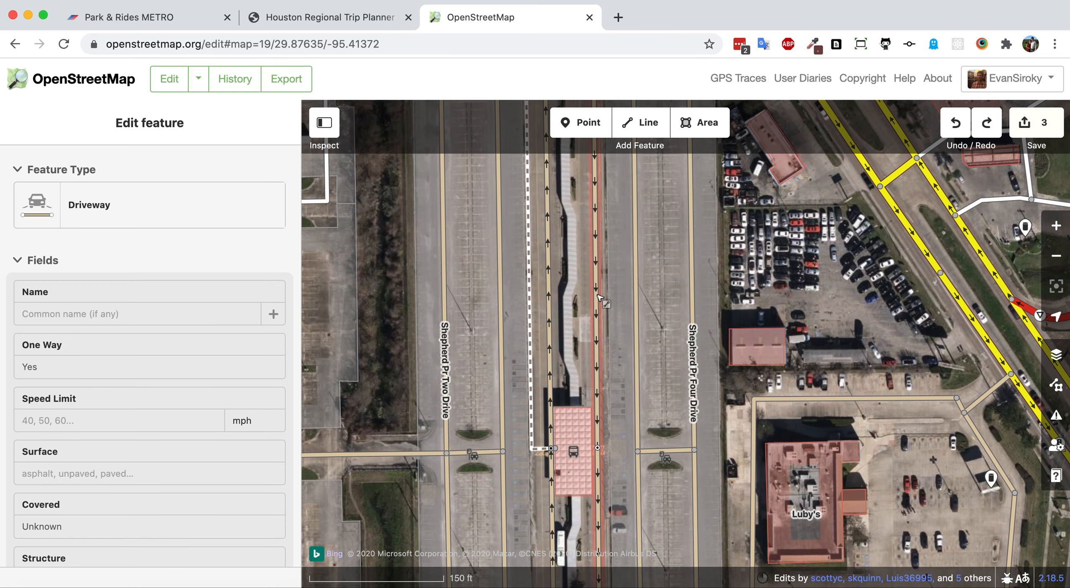
click(549, 307)
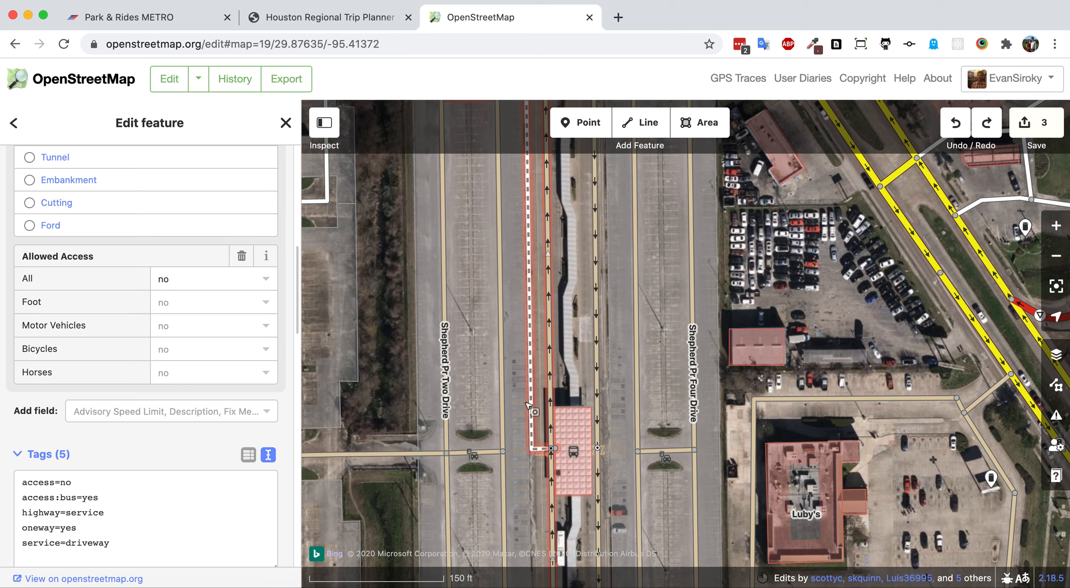
Examine the bus boarding island between the two one-way driveways, from its south end up to its north tip
scroll(584, 498, down, 5)
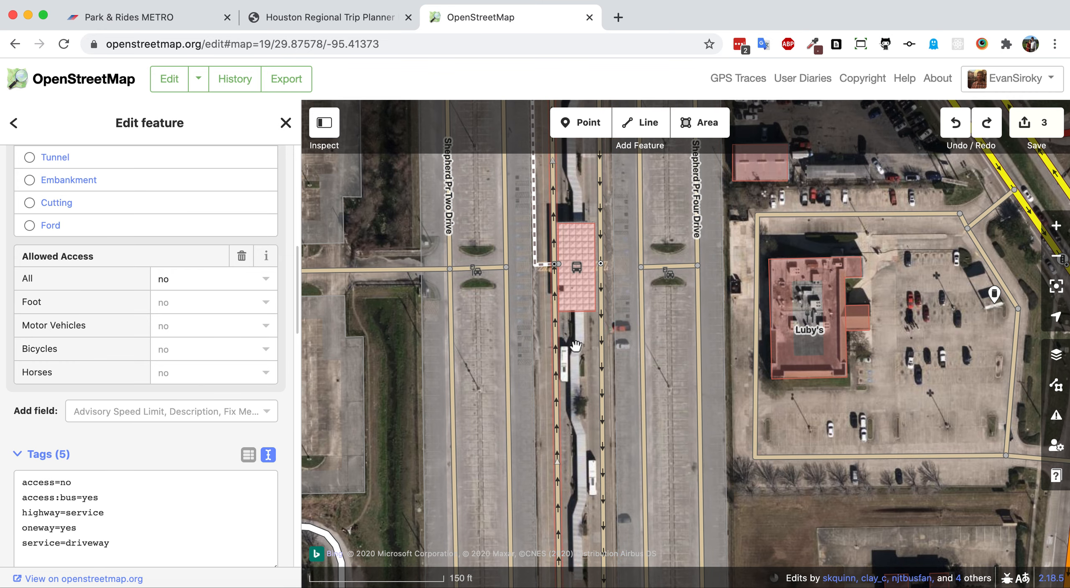
drag(576, 366, 576, 262)
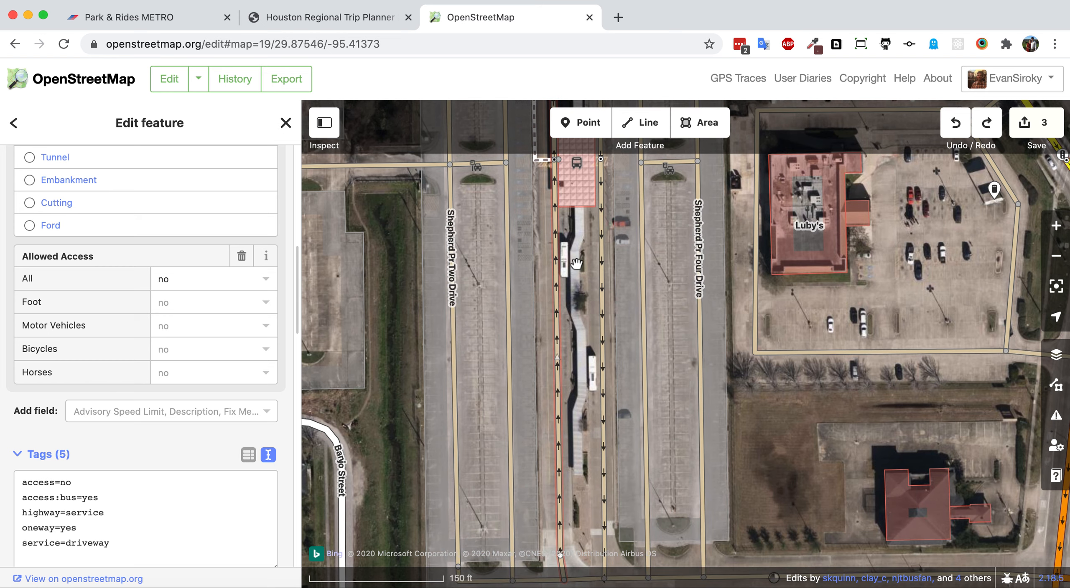
scroll(591, 330, down, 5)
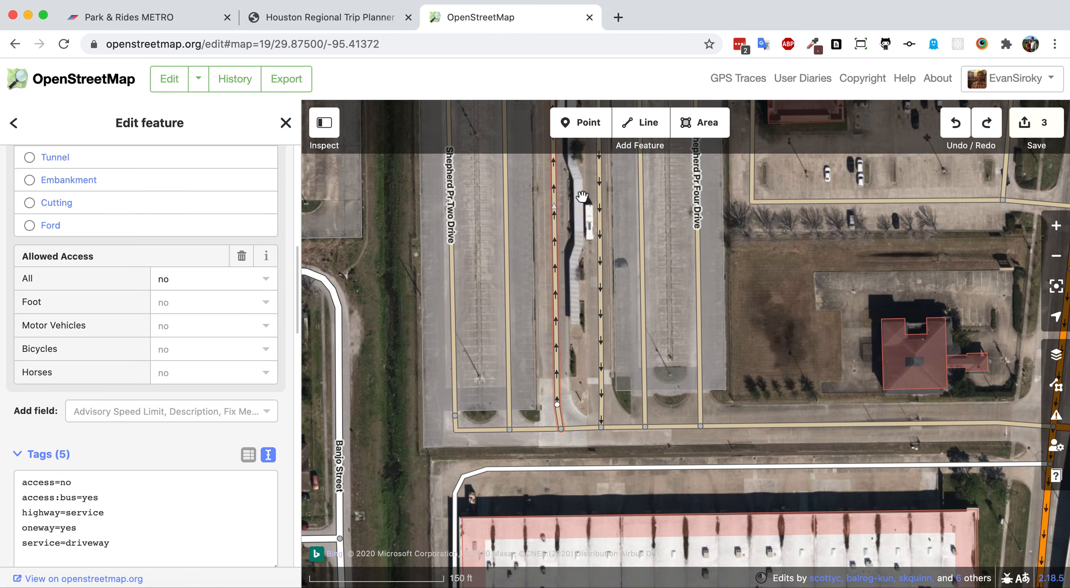
scroll(582, 197, up, 12)
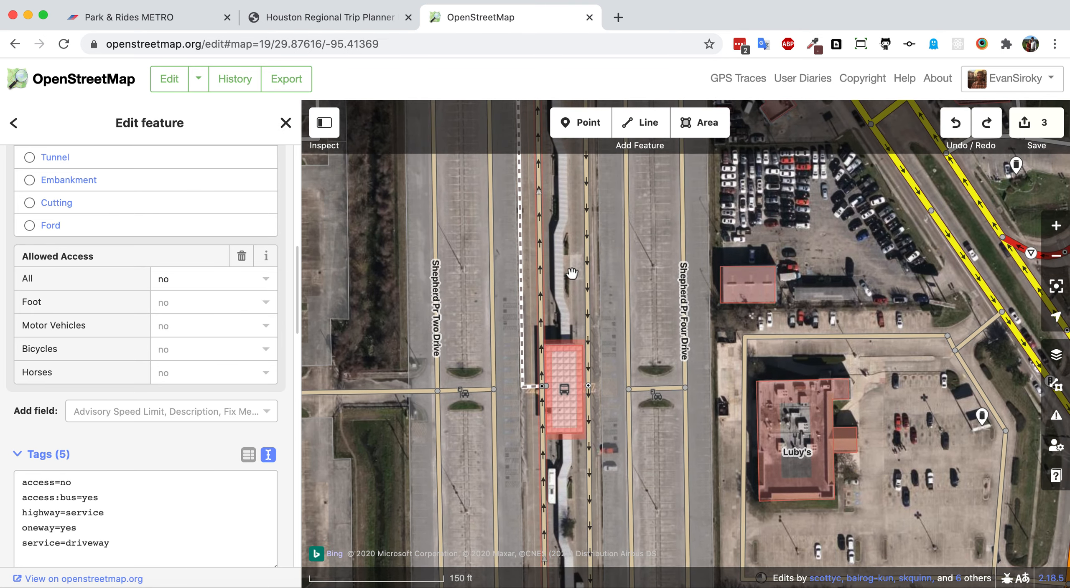
scroll(569, 263, up, 6)
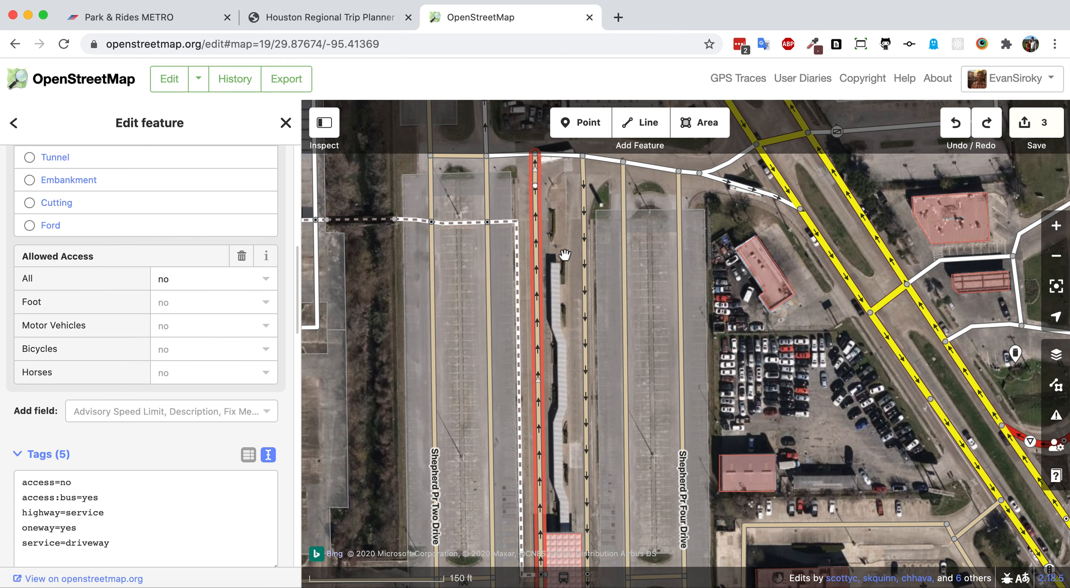
drag(566, 200, 563, 346)
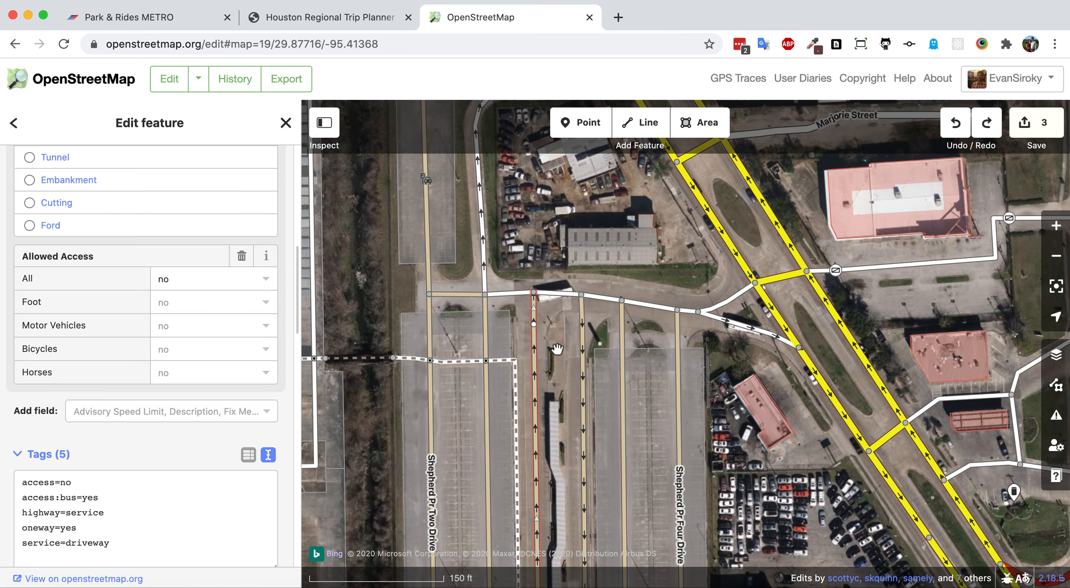
Start an area at the boarding island's north tip and trace its curved northwest edge, west side and rounded south end
double_click(561, 363)
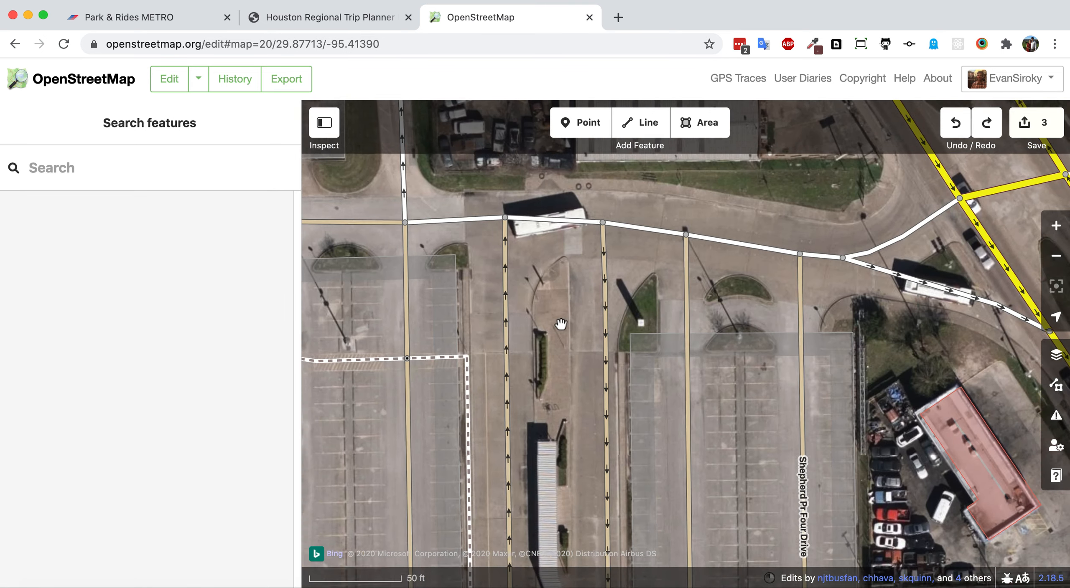
double_click(559, 328)
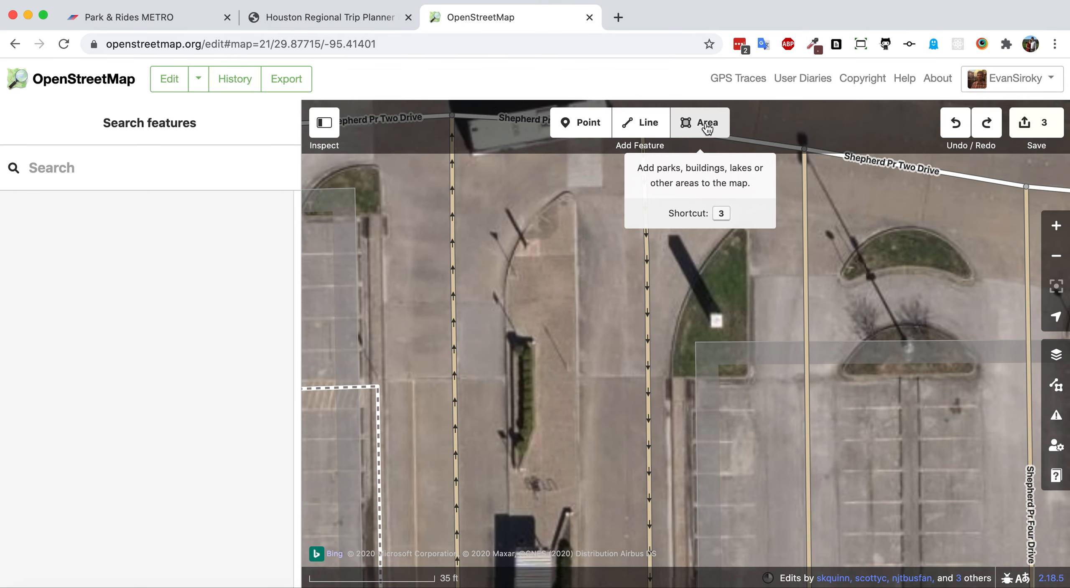
click(712, 116)
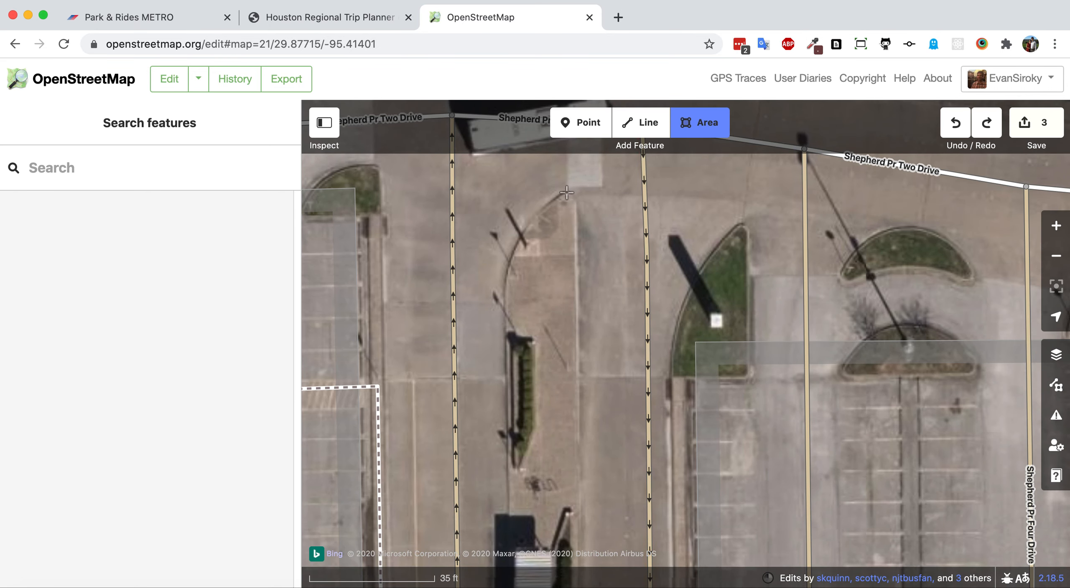
click(566, 192)
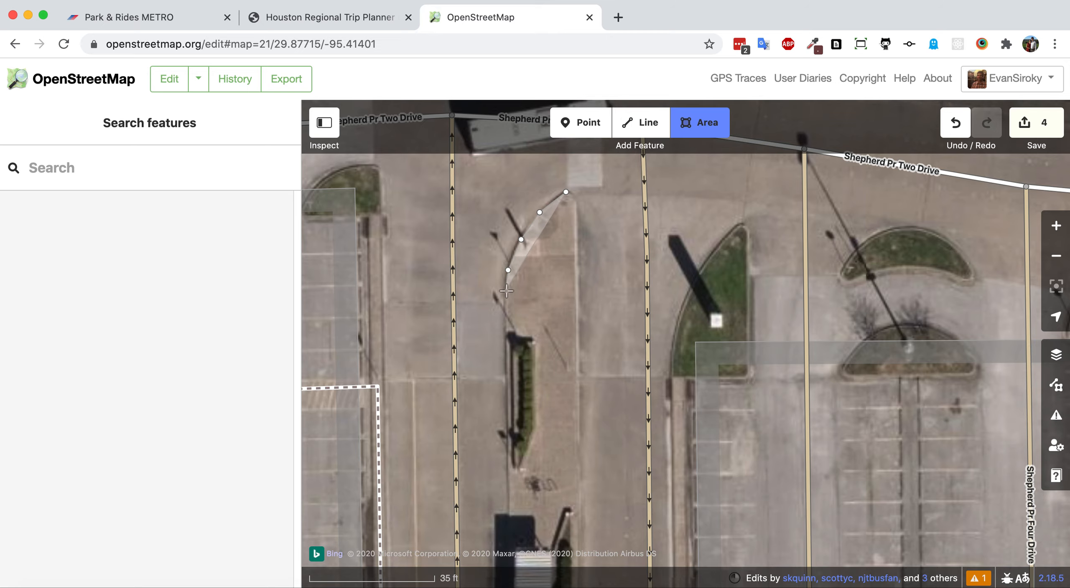
scroll(518, 477, down, 10)
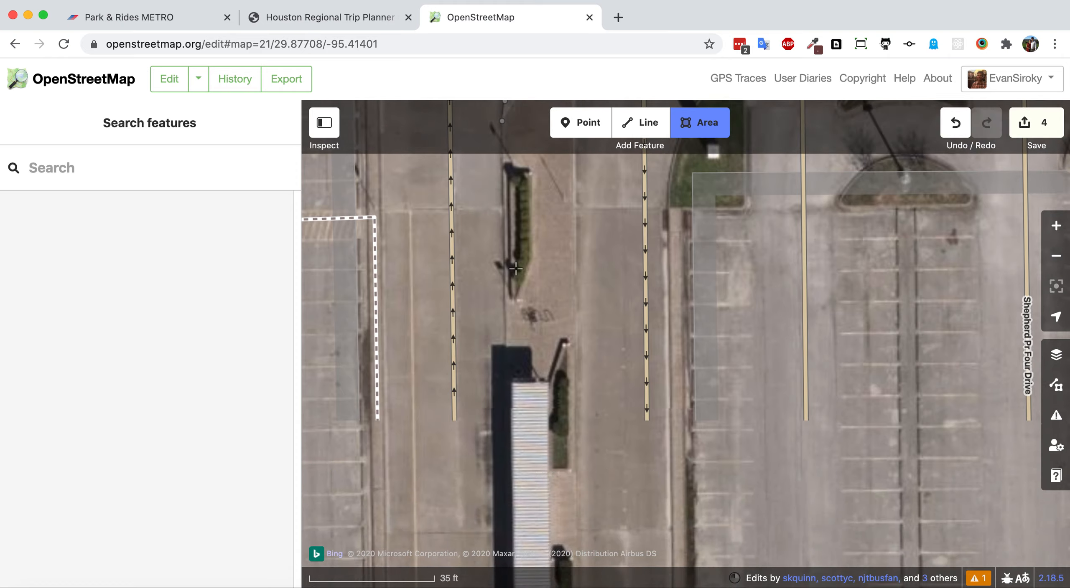
scroll(519, 386, down, 6)
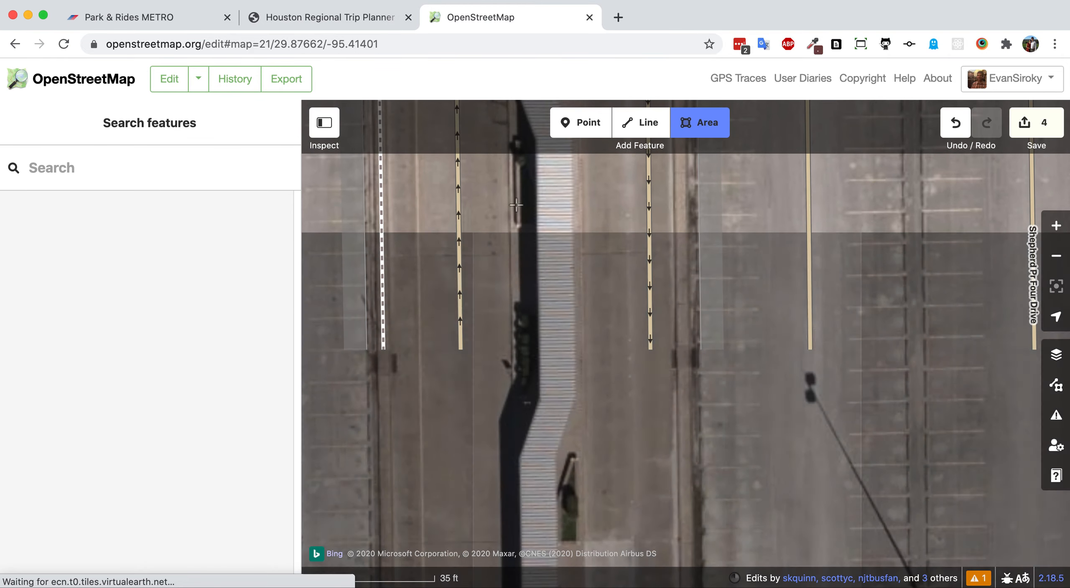
scroll(525, 364, down, 4)
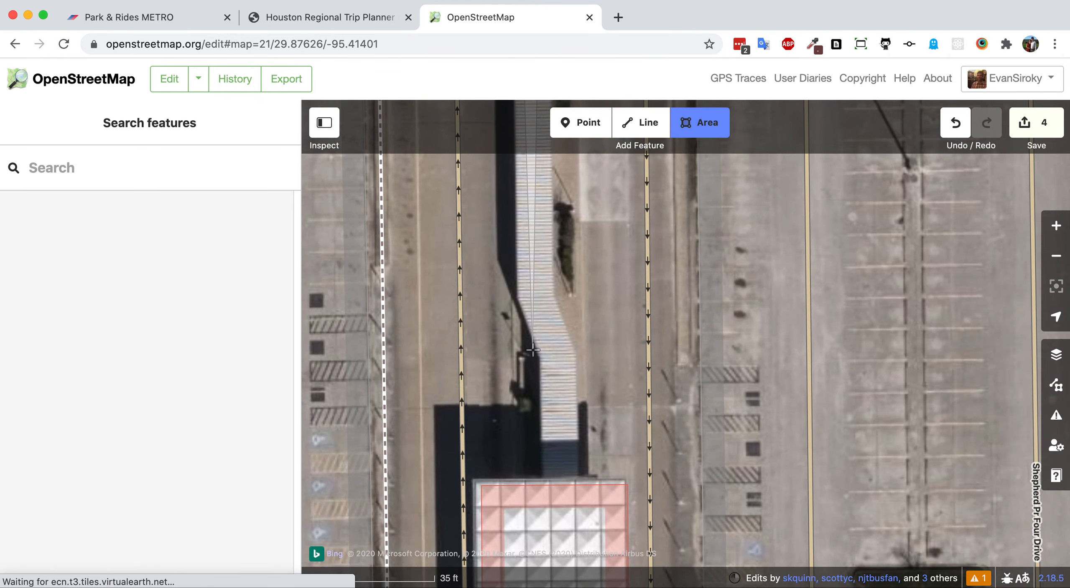
scroll(525, 365, down, 8)
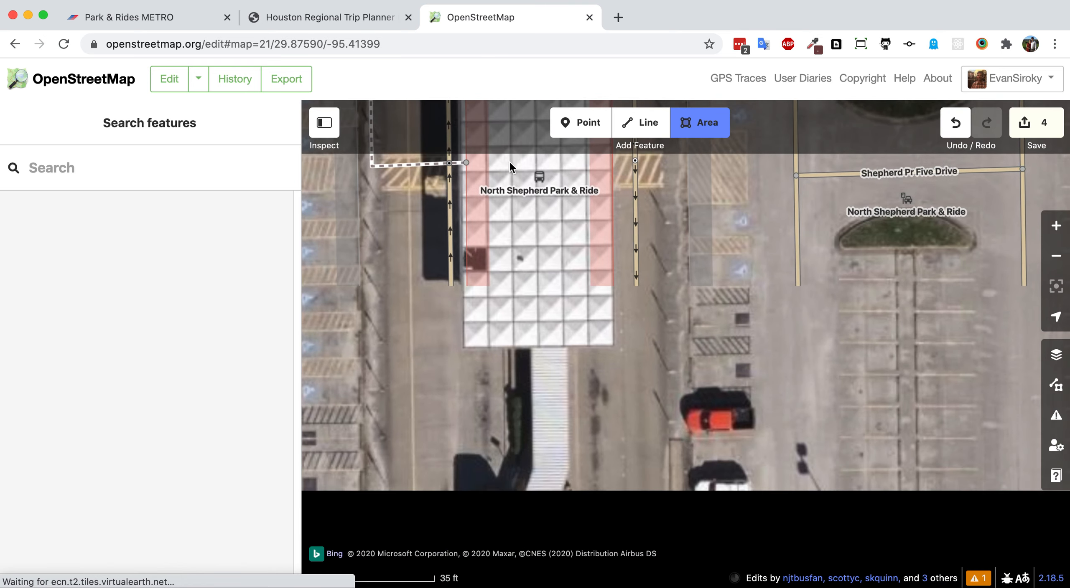
scroll(527, 385, down, 3)
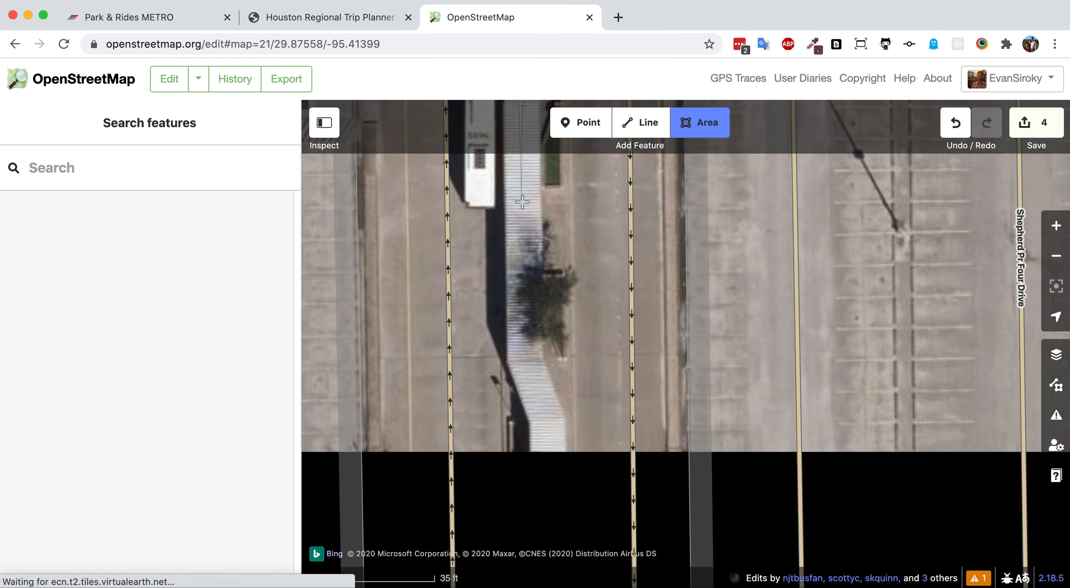
scroll(529, 475, down, 7)
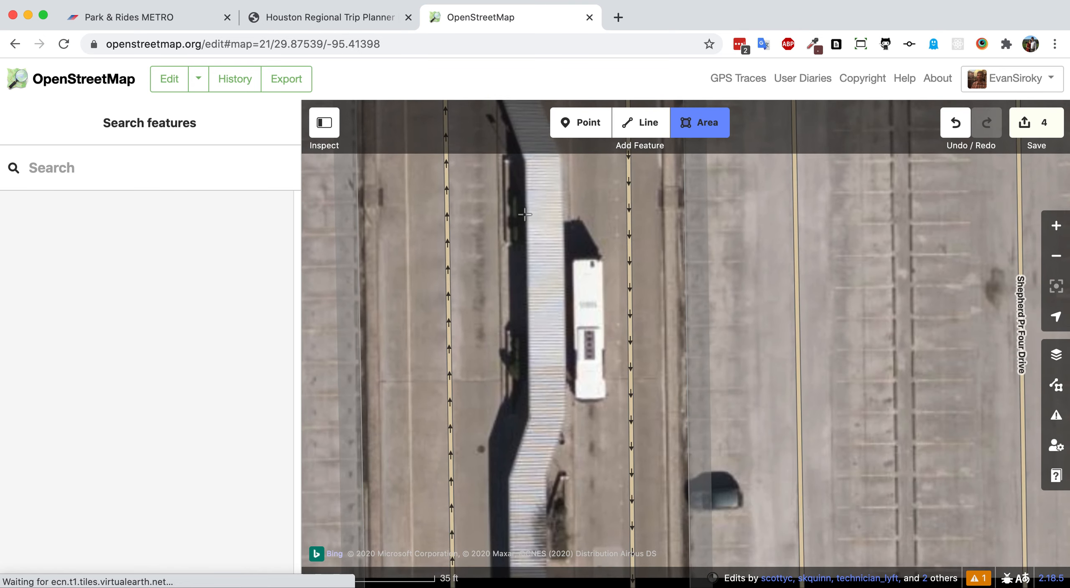
scroll(519, 247, down, 5)
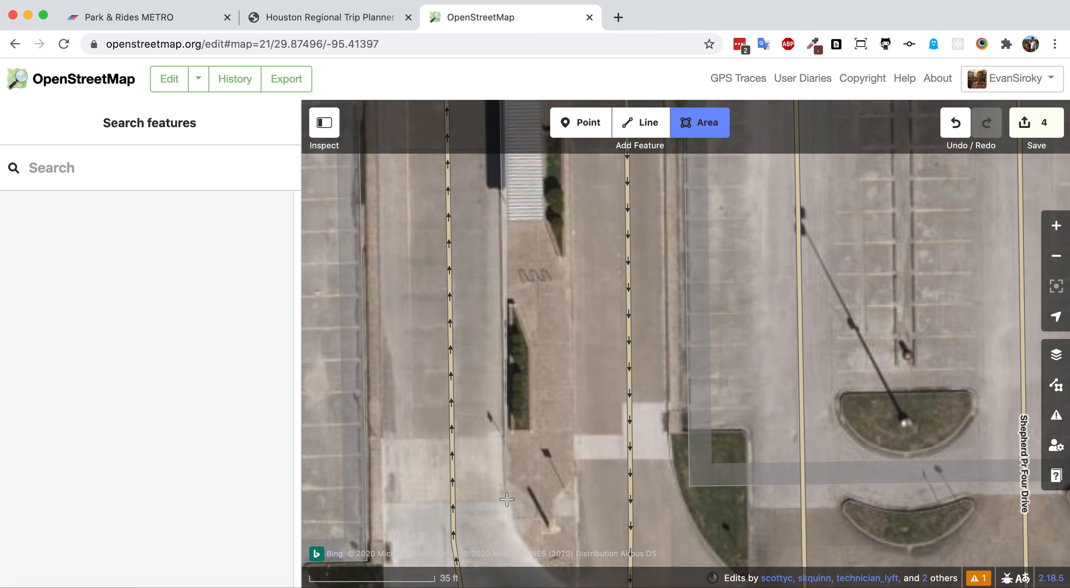
click(514, 527)
scroll(514, 526, down, 4)
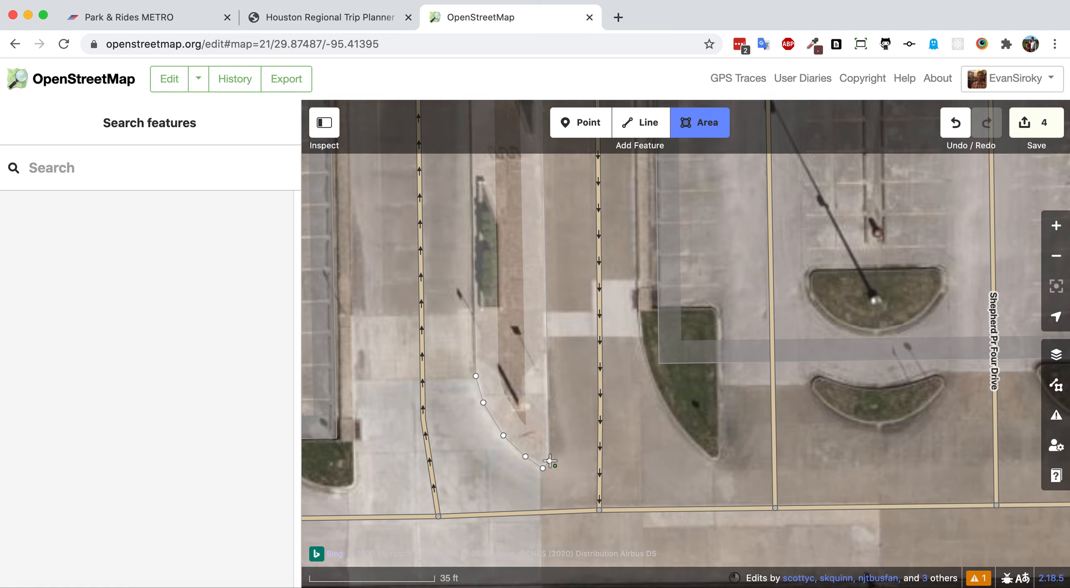
Trace the boarding island's east side back to the north tip and close the area there
scroll(480, 298, up, 10)
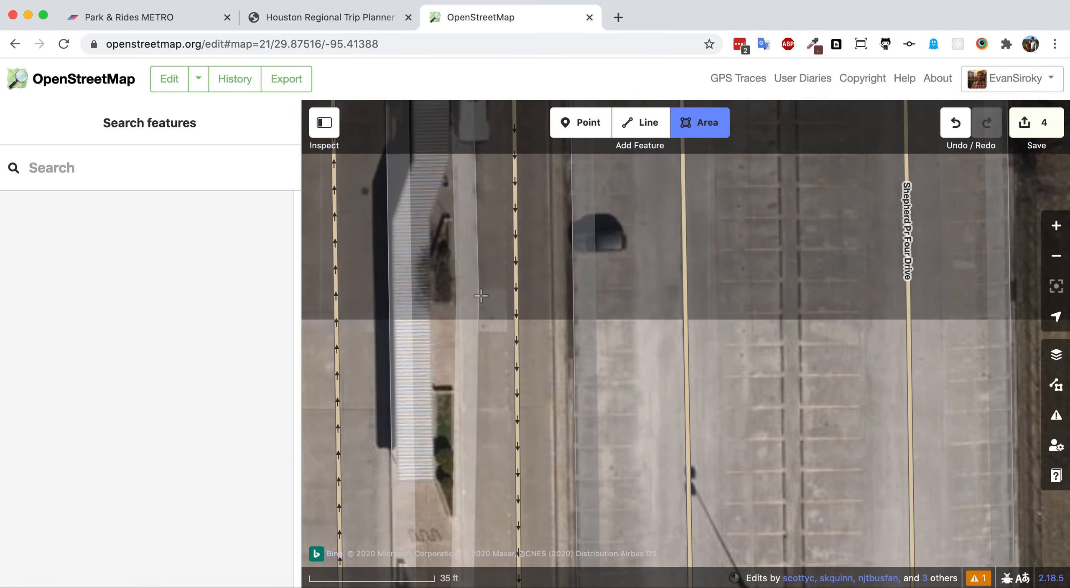
scroll(480, 298, up, 10)
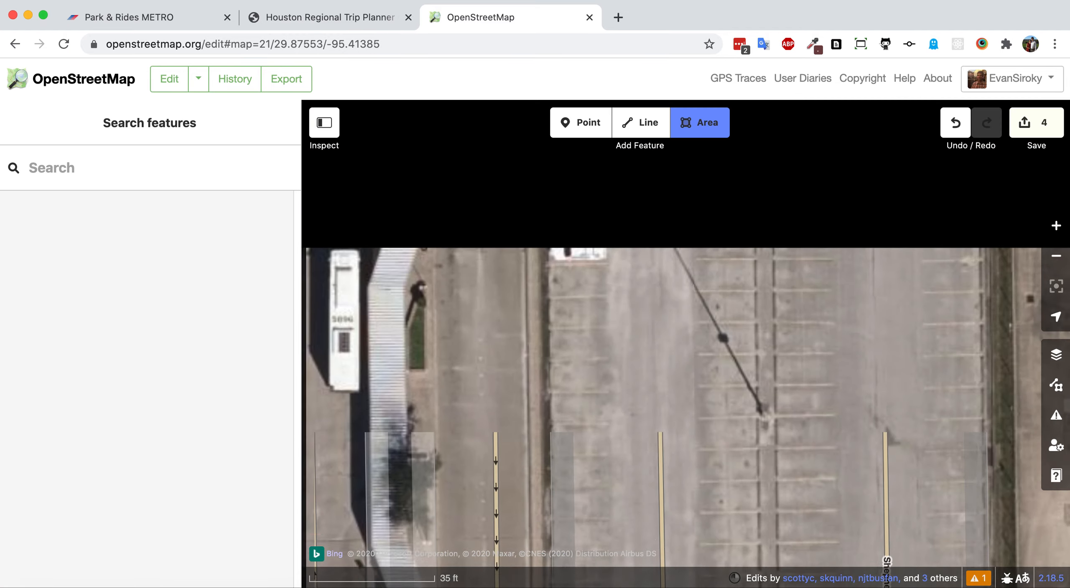
scroll(500, 293, up, 10)
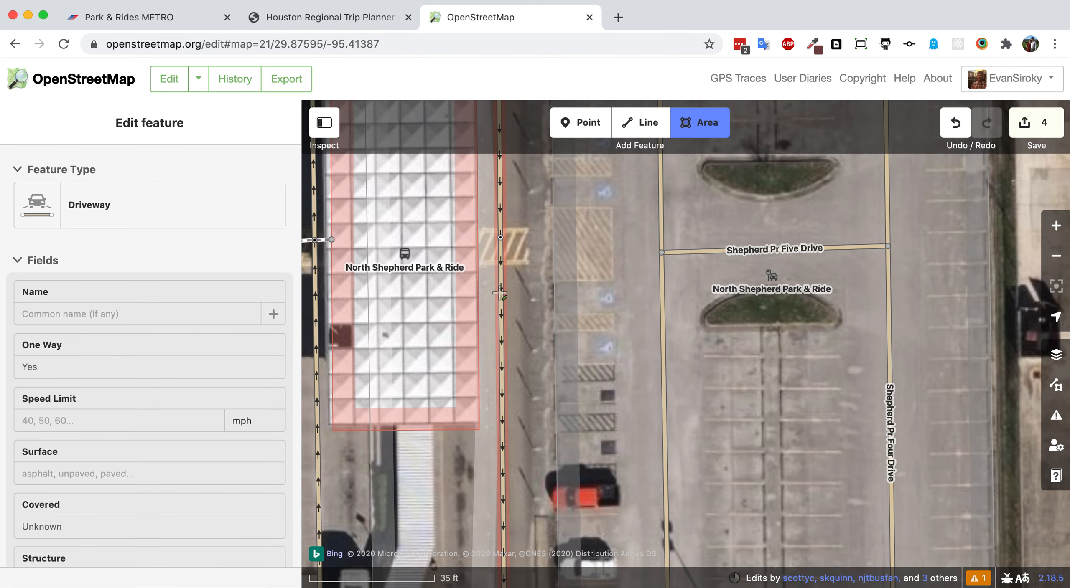
scroll(481, 298, up, 10)
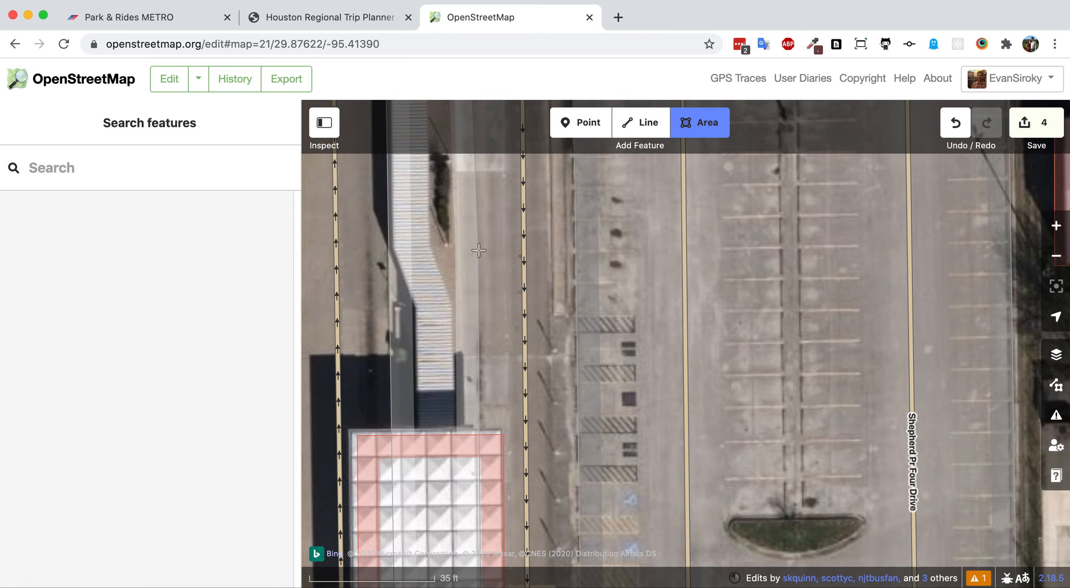
scroll(478, 251, up, 15)
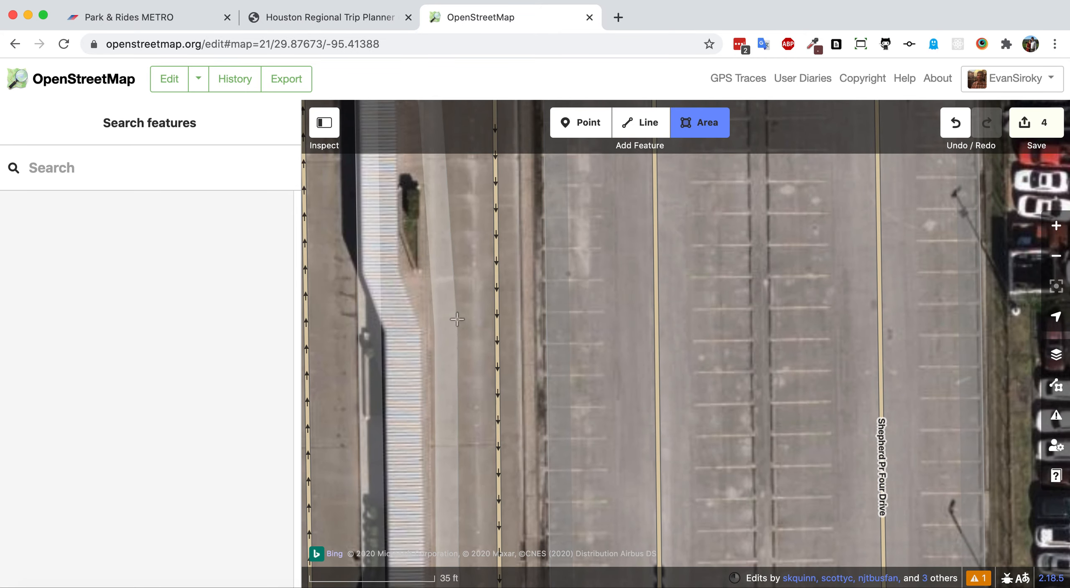
scroll(451, 418, up, 10)
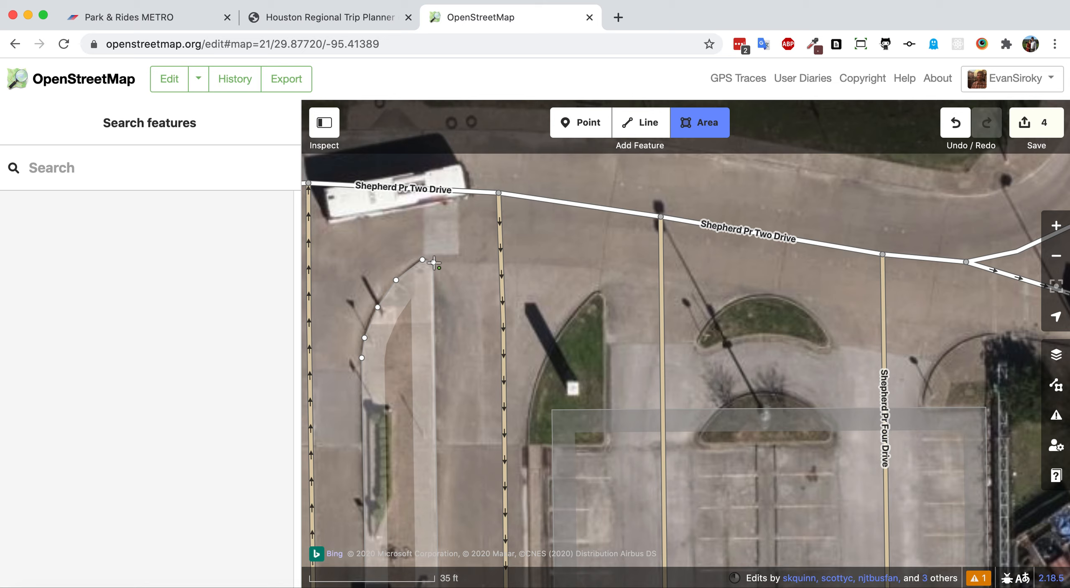
double_click(434, 263)
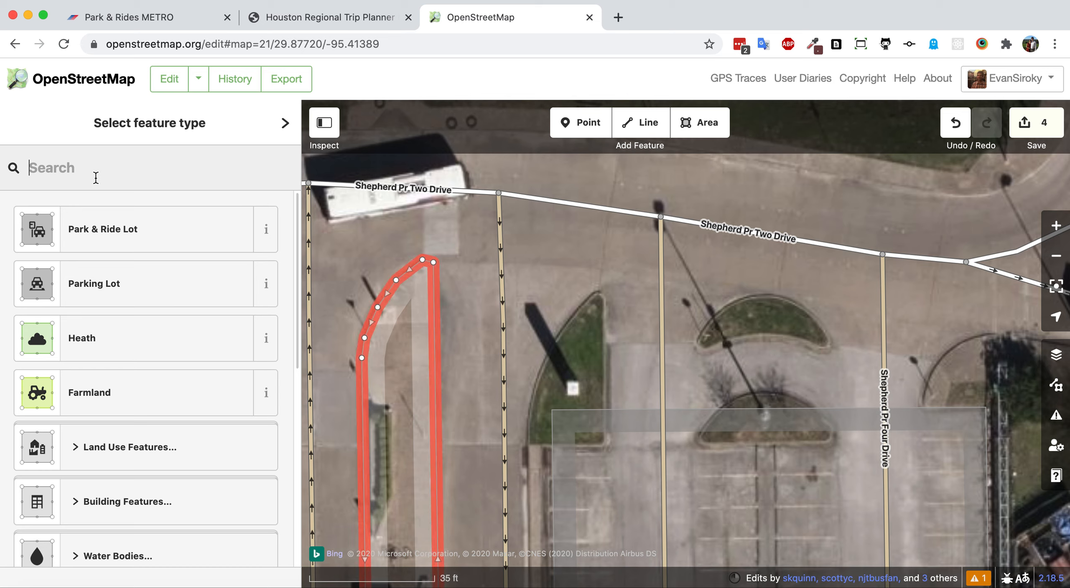
Search the feature types for "bus" and classify the boarding island area as a Bus Platform
text(bujs)
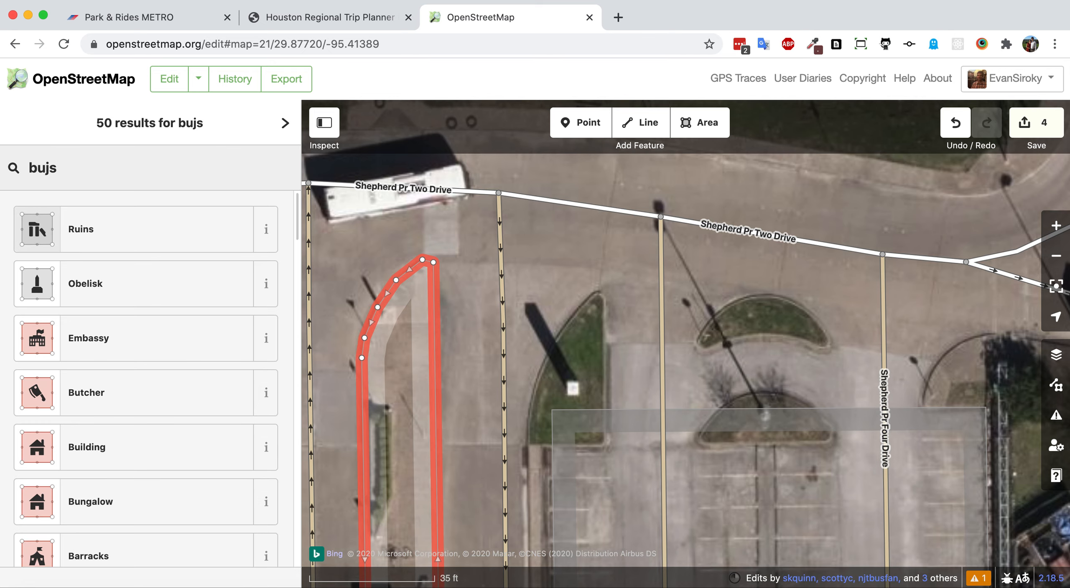
key(BackSpace)
key(BackSpace)
text(s)
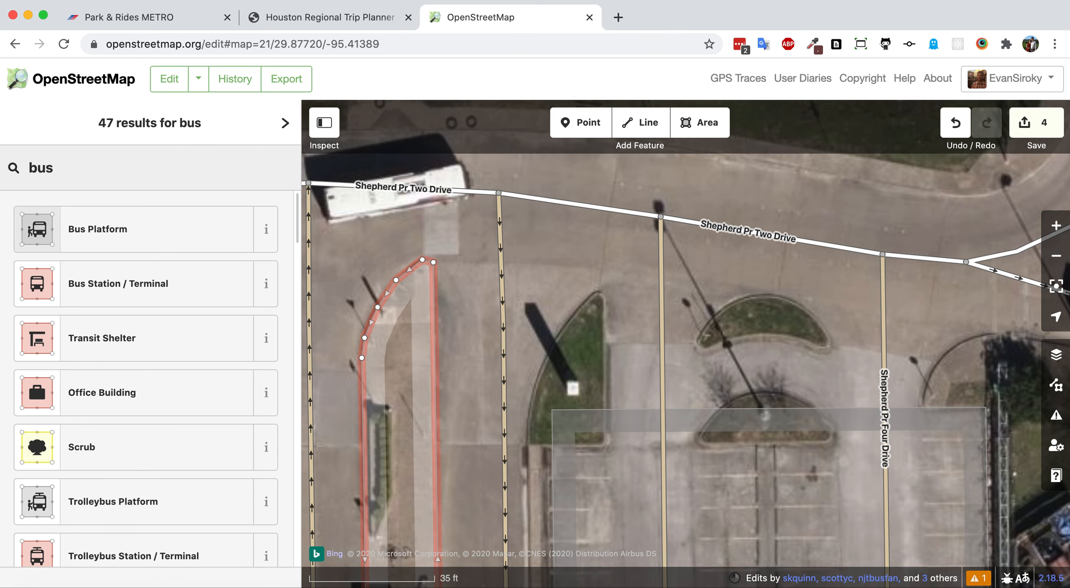
click(87, 232)
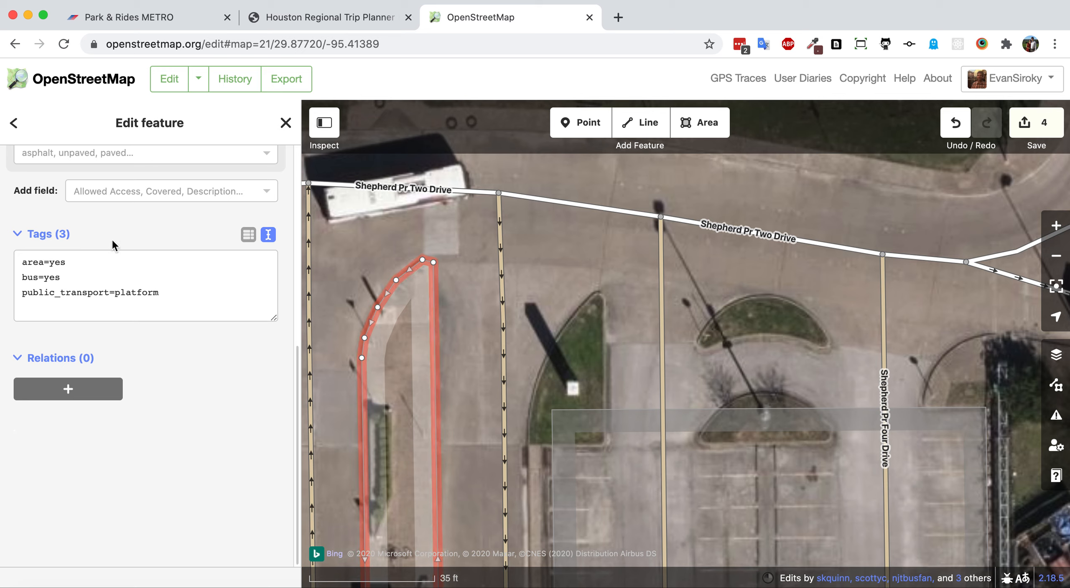
Show the platform's tags as a table and add the tag highway=platform, leaving no empty tag row
click(248, 235)
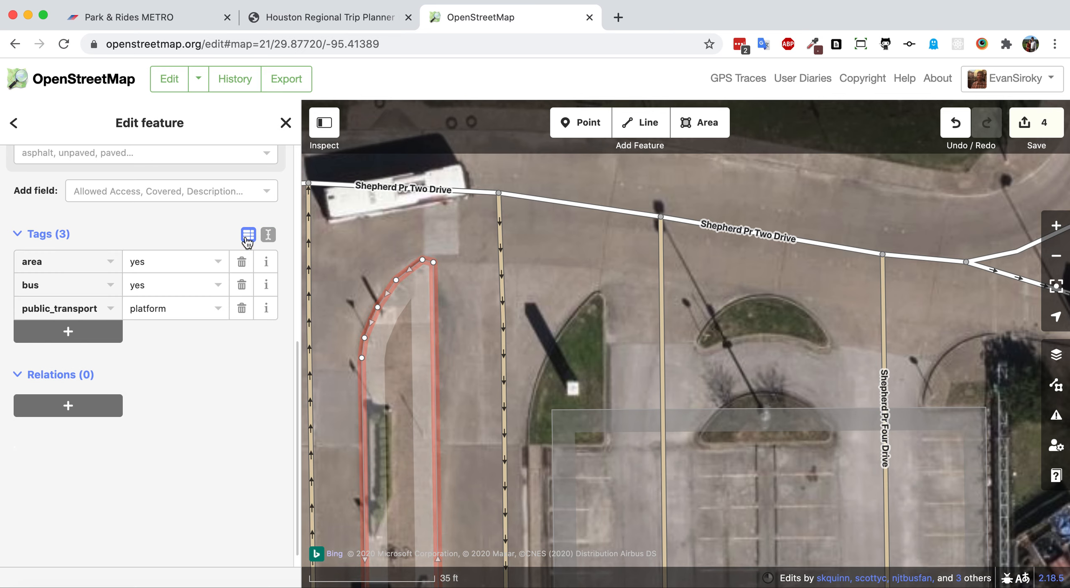
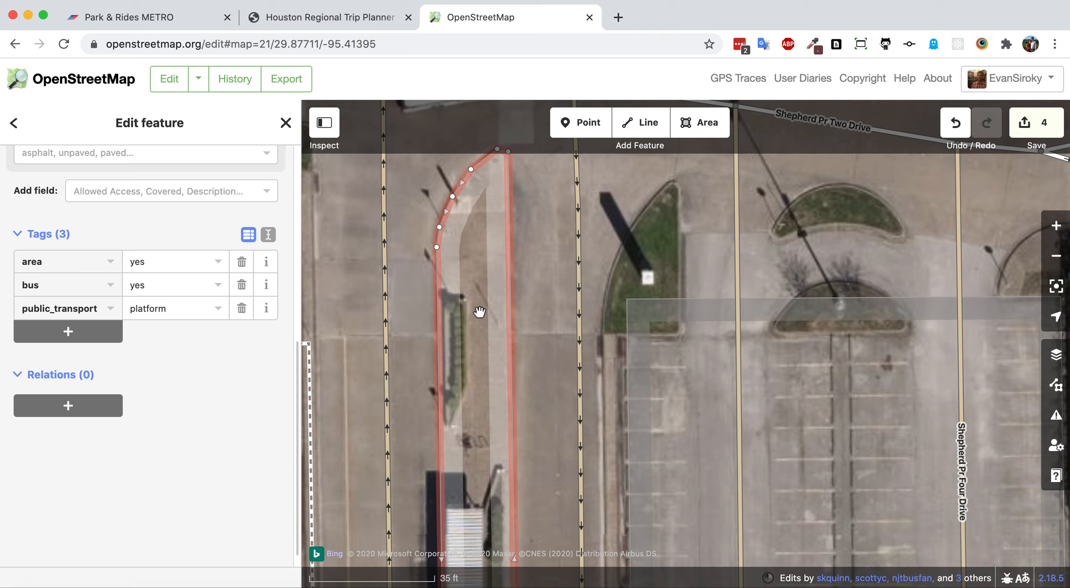
click(92, 336)
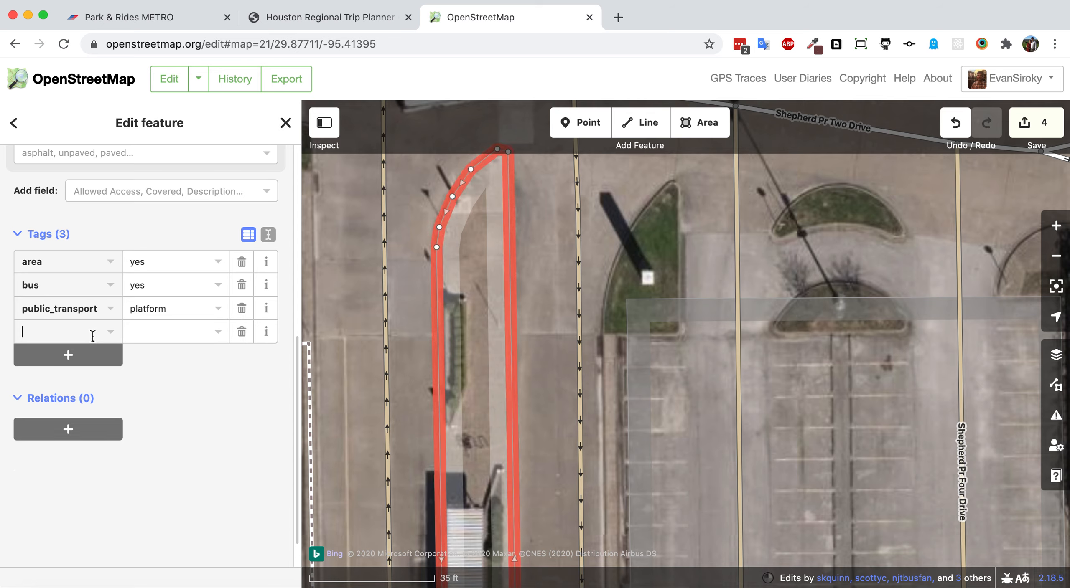
text(hway)
key(Tab)
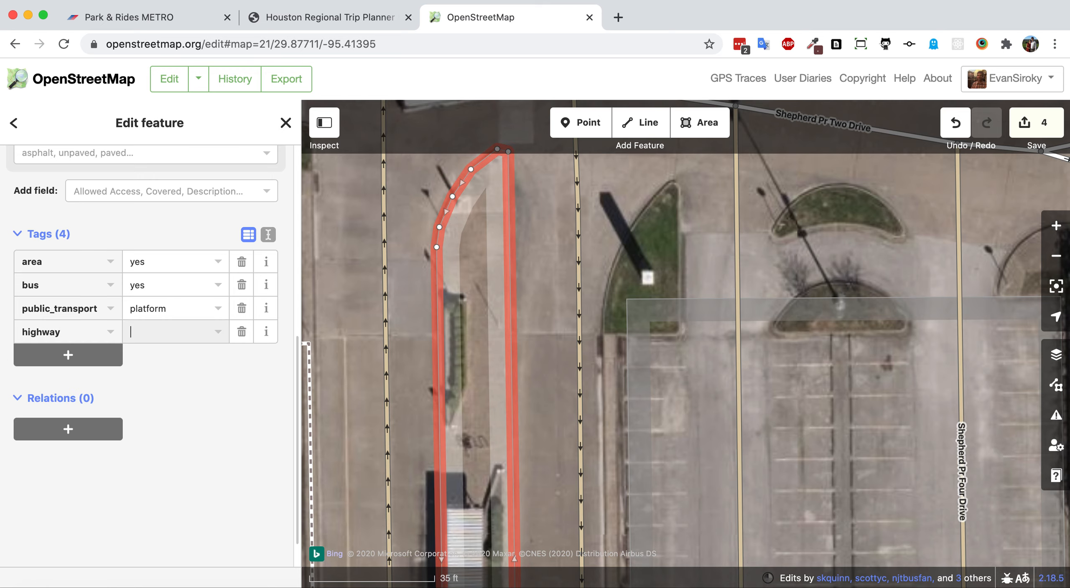
text(pla)
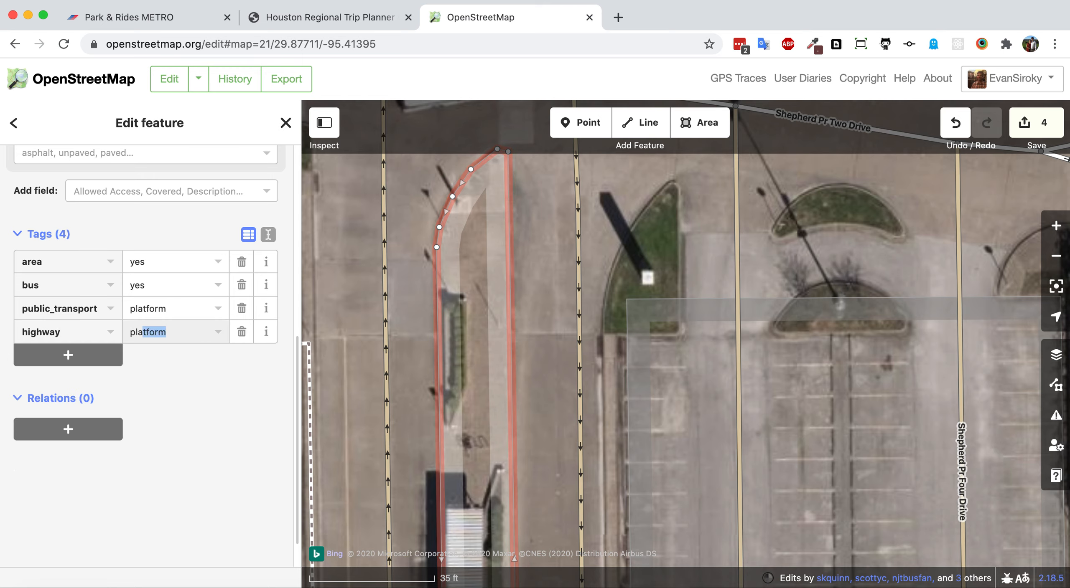
click(68, 355)
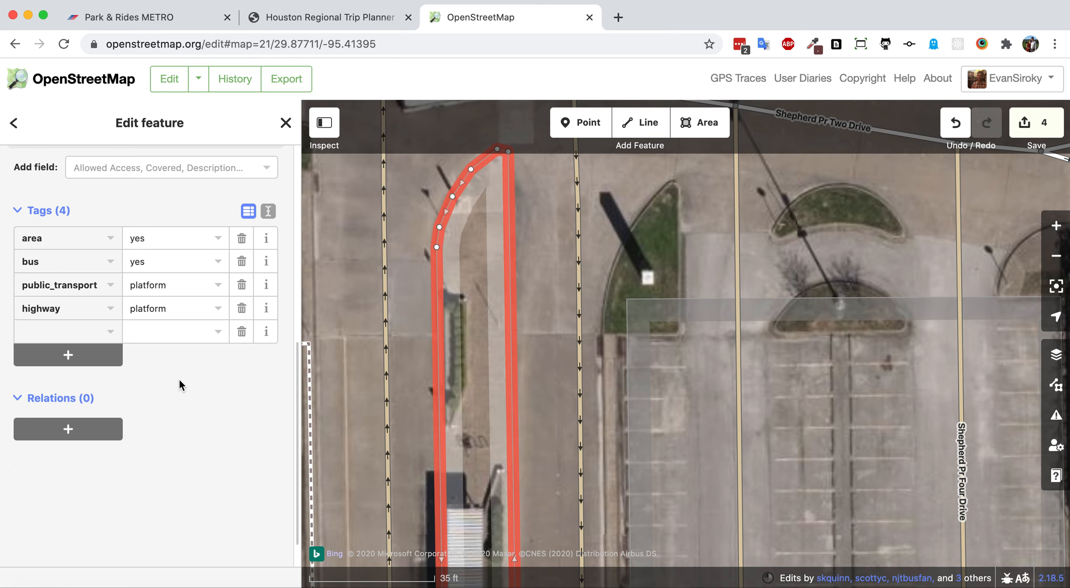
click(241, 332)
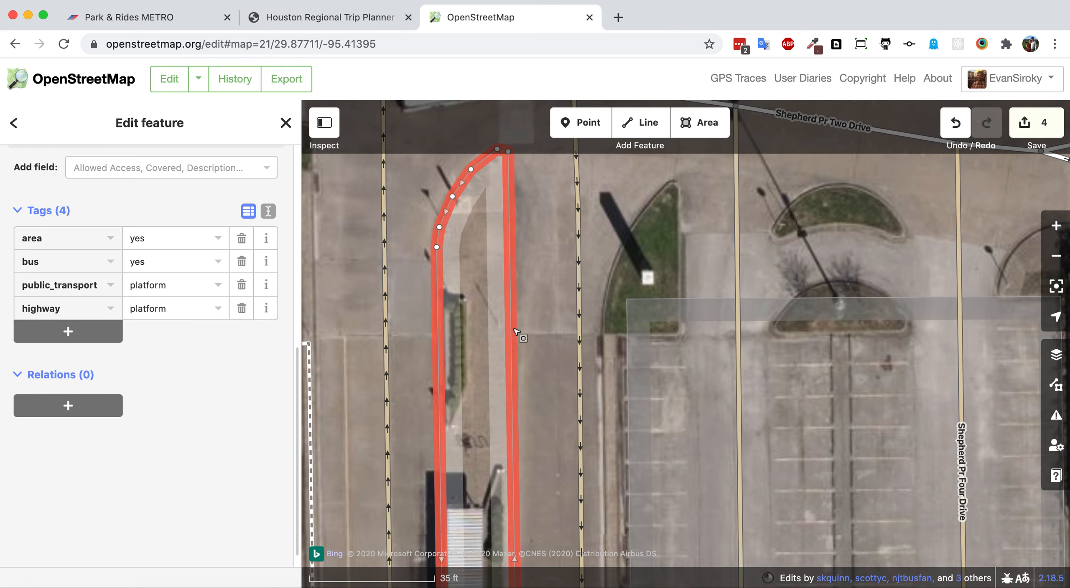
Enable the Bing Streetside photo overlay for the map area around the boarding island's north end
drag(535, 353, 592, 258)
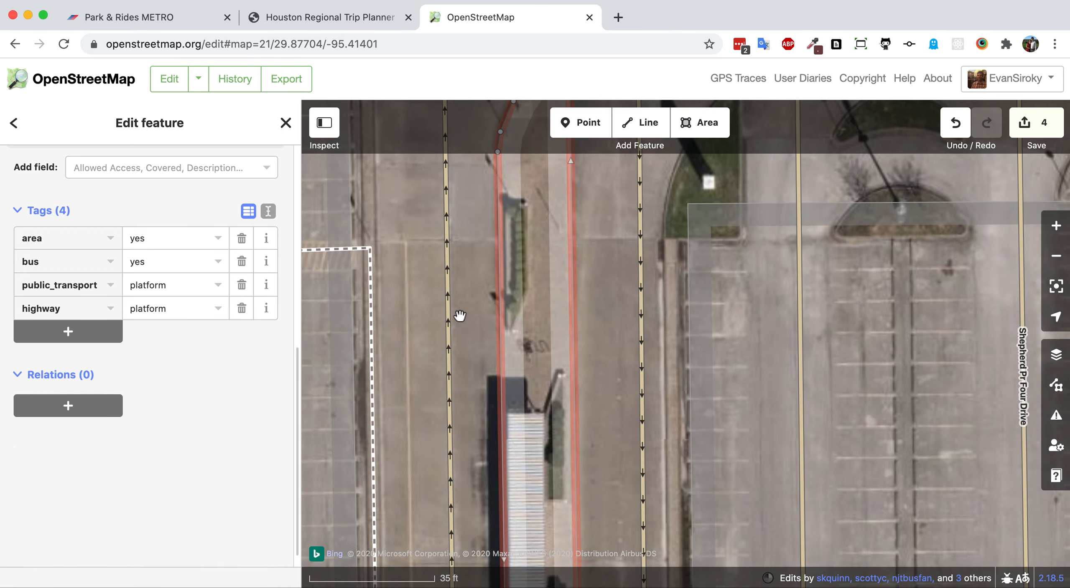
scroll(459, 316, down, 3)
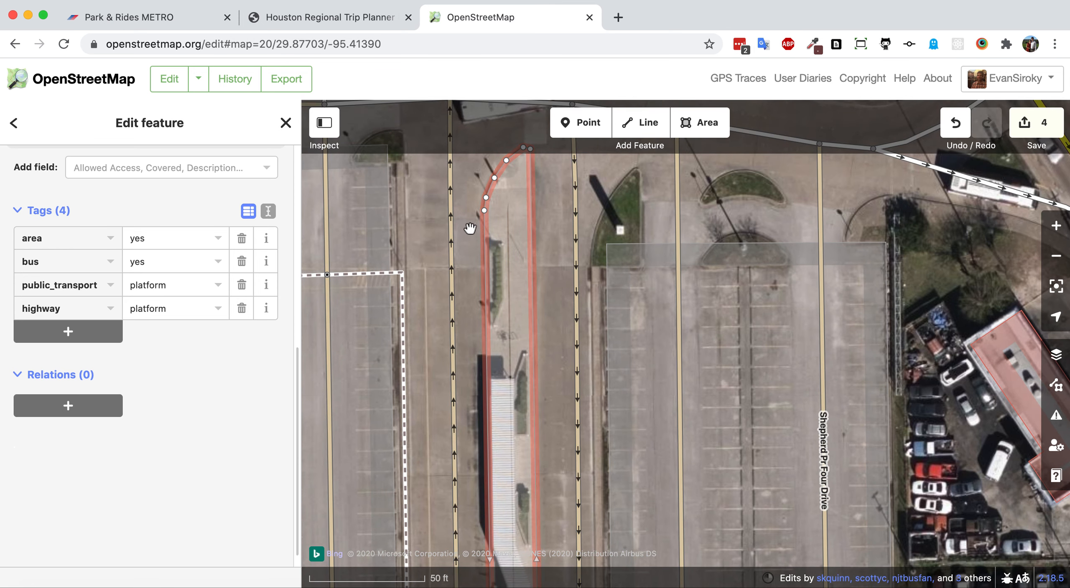
drag(465, 239, 464, 343)
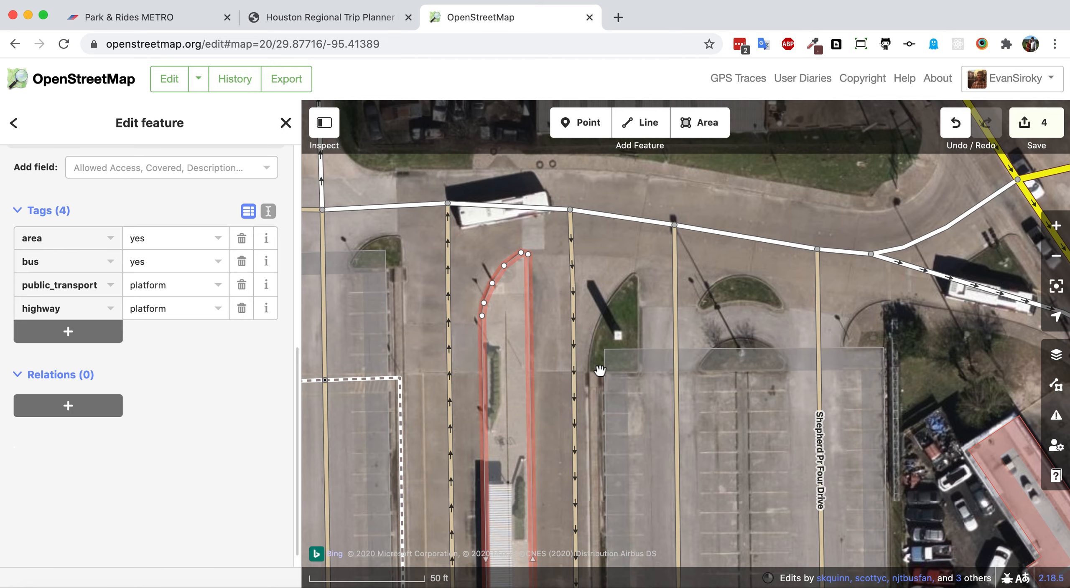
drag(547, 454, 647, 420)
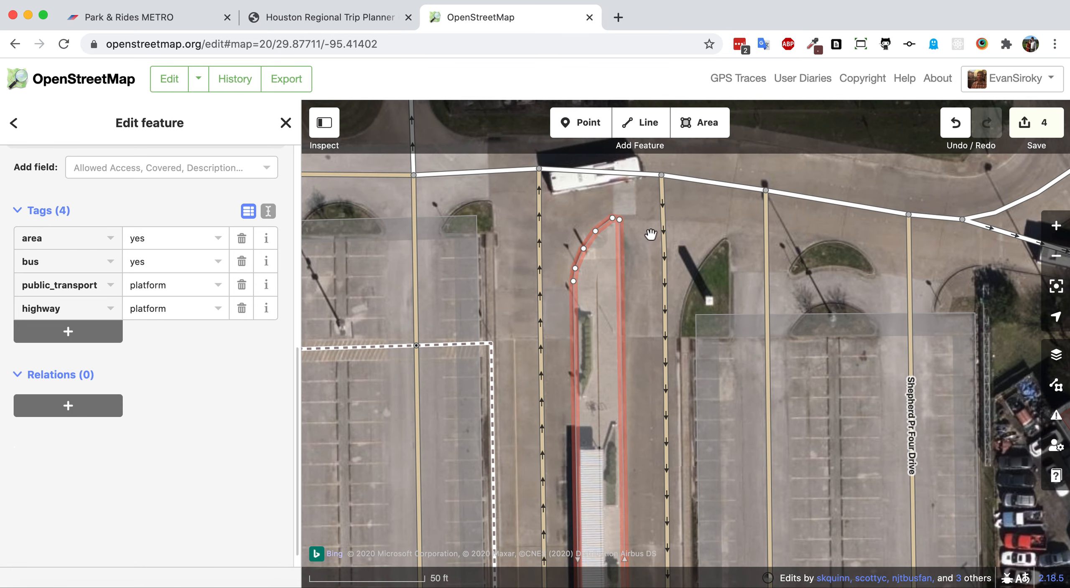
drag(641, 235, 644, 309)
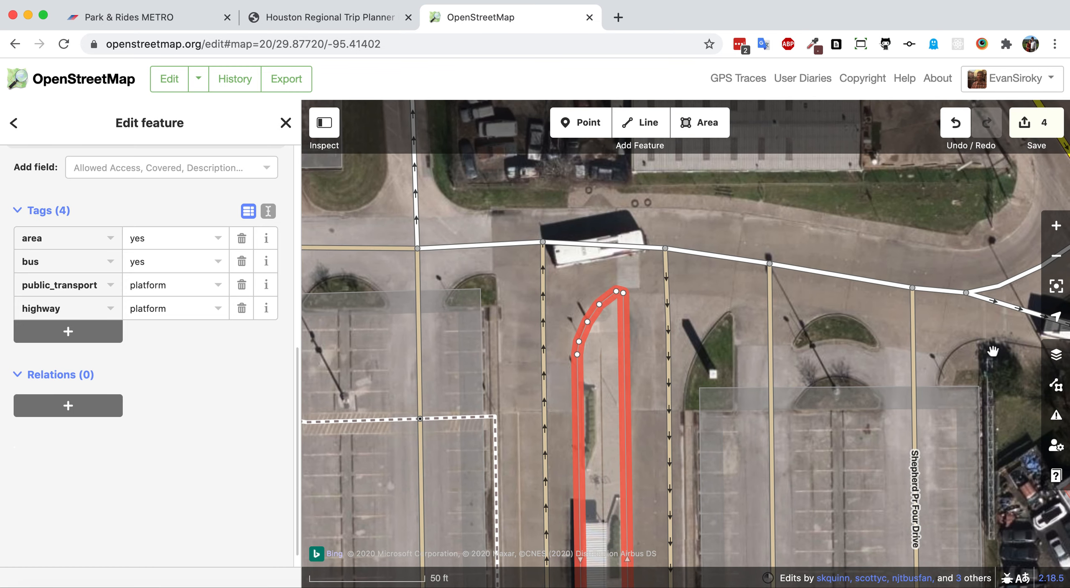
click(1056, 384)
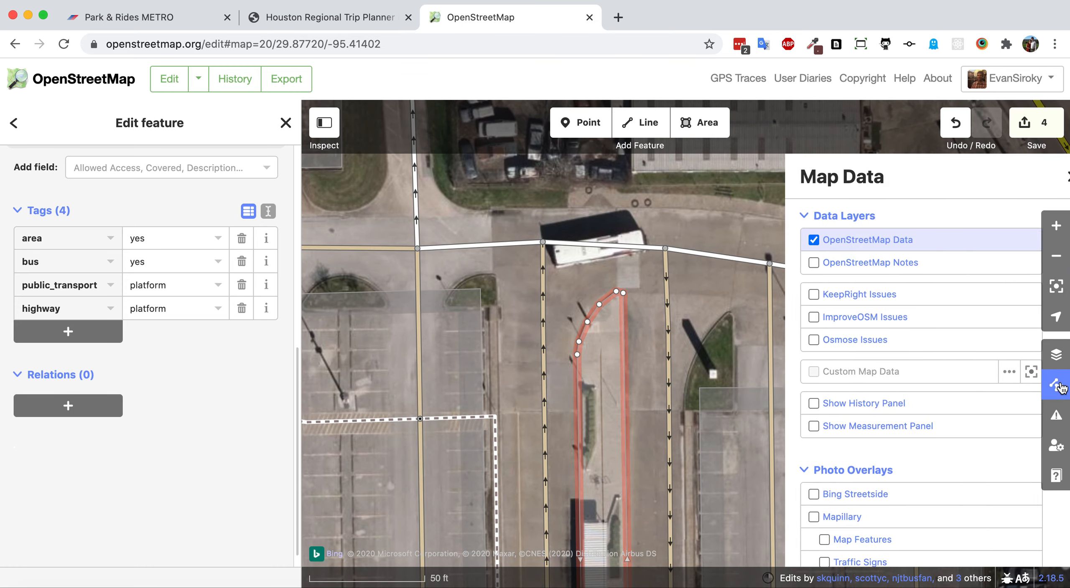
click(831, 505)
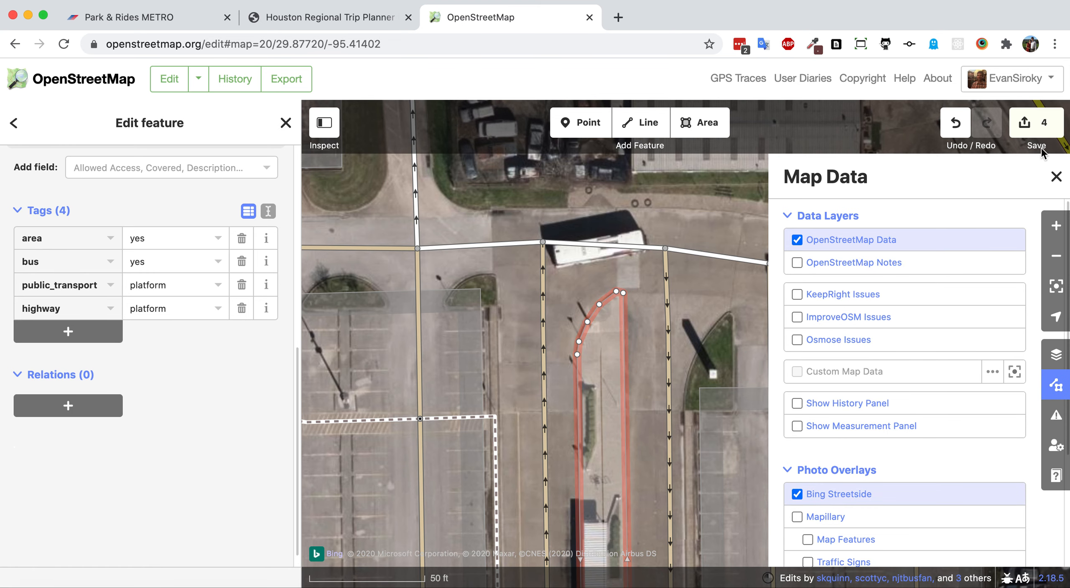
click(1056, 176)
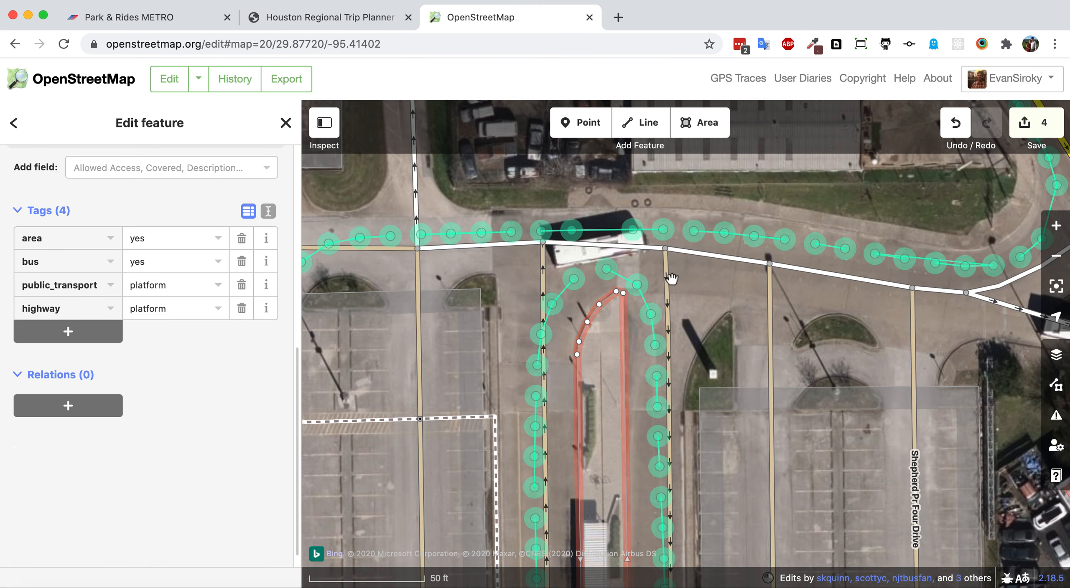
Open the street photo at the boarding island's north tip in high resolution, enlarge it, and examine the curb and the pavement markings there
click(608, 271)
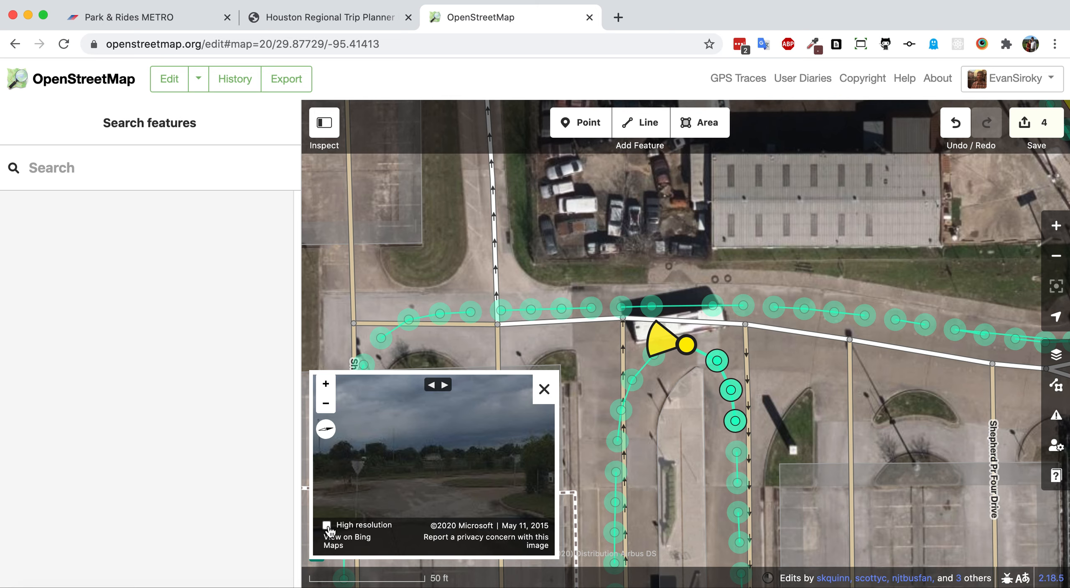
click(327, 527)
drag(556, 375, 867, 147)
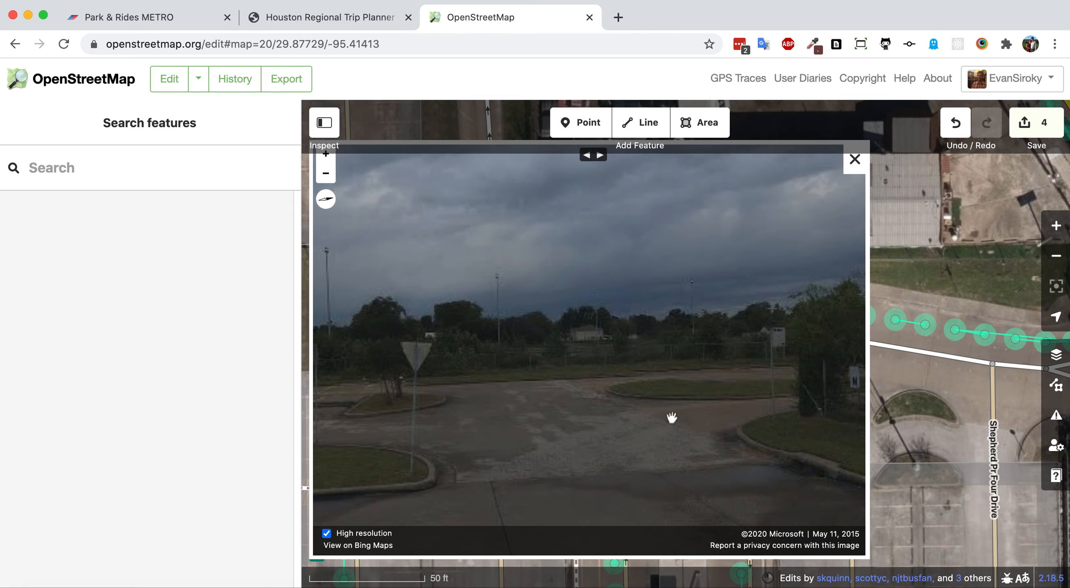
drag(508, 449, 771, 355)
drag(544, 404, 756, 370)
drag(547, 353, 734, 242)
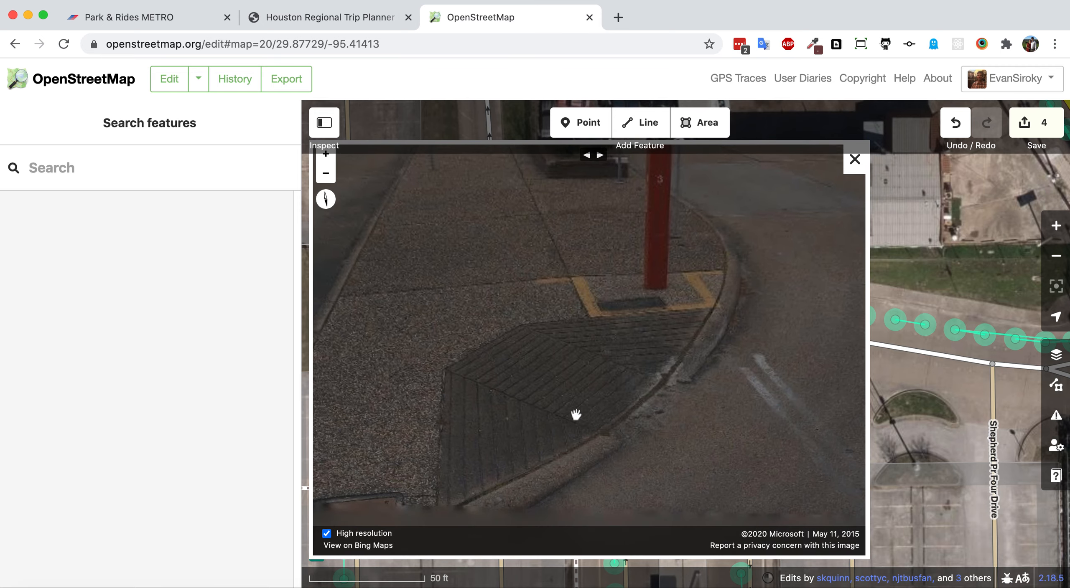
drag(501, 352, 559, 492)
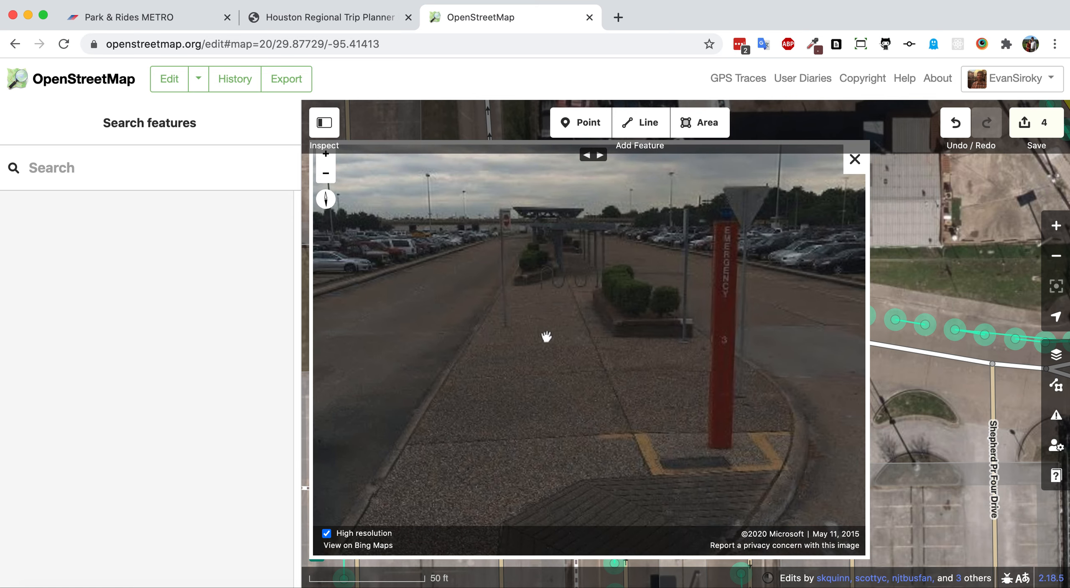
drag(689, 336, 546, 378)
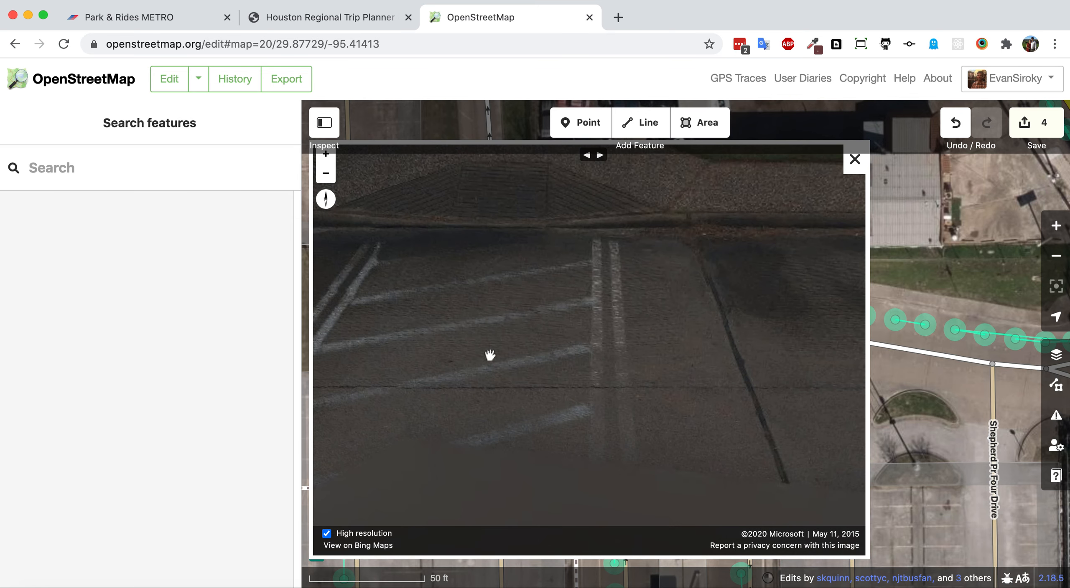
click(853, 167)
Draw a marked crosswalk from the boarding island's north tip across Shepherd Pr Two Drive and connect it with the road
click(685, 384)
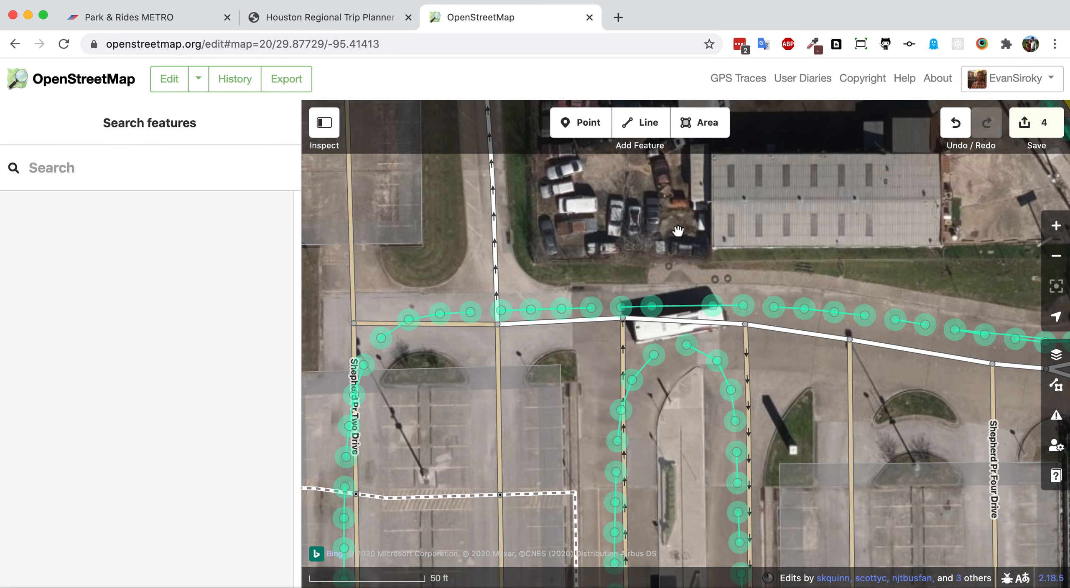
click(649, 125)
click(680, 382)
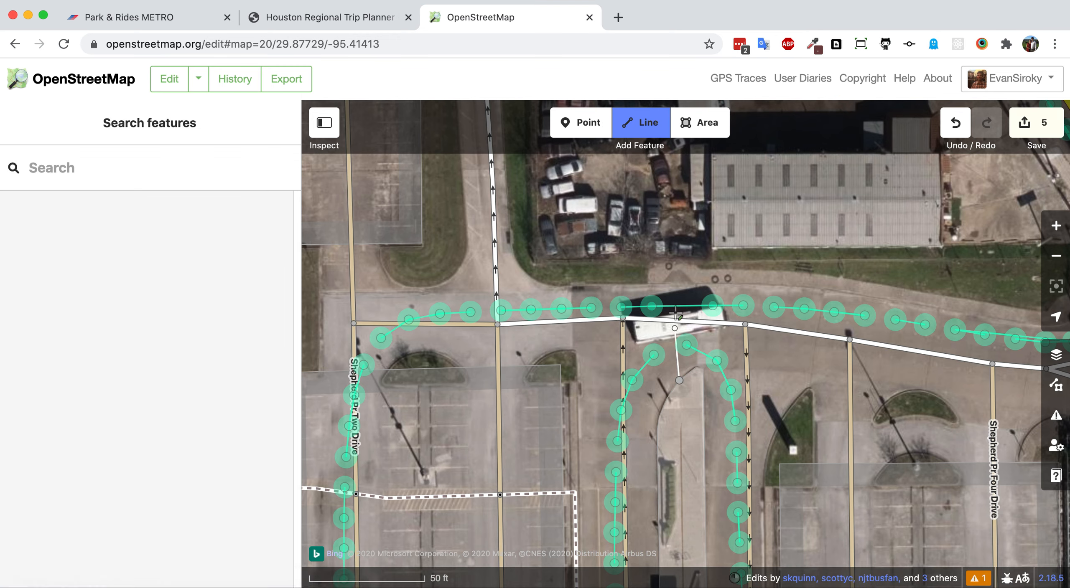
double_click(678, 282)
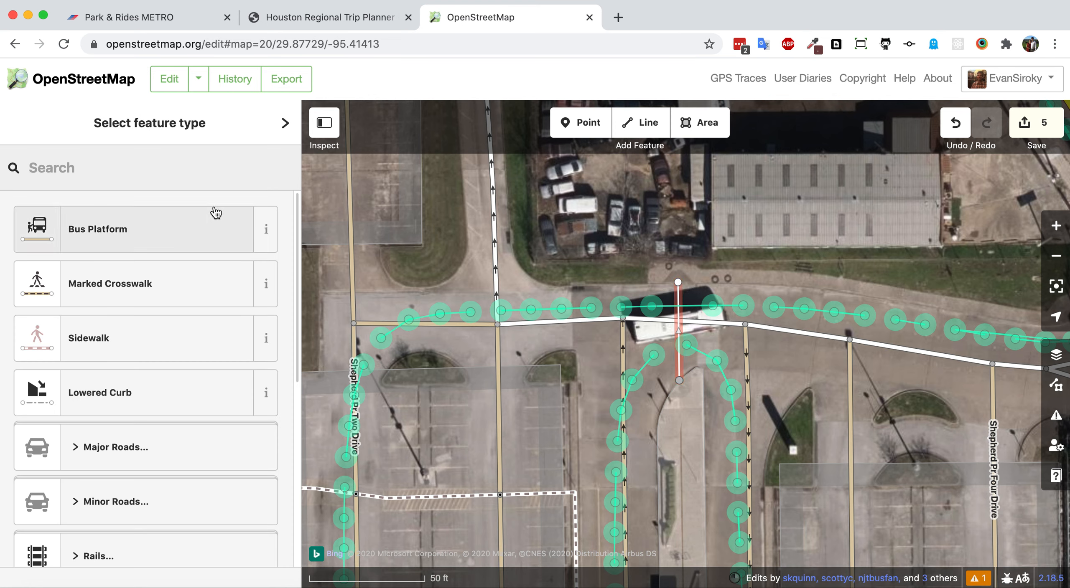
click(136, 280)
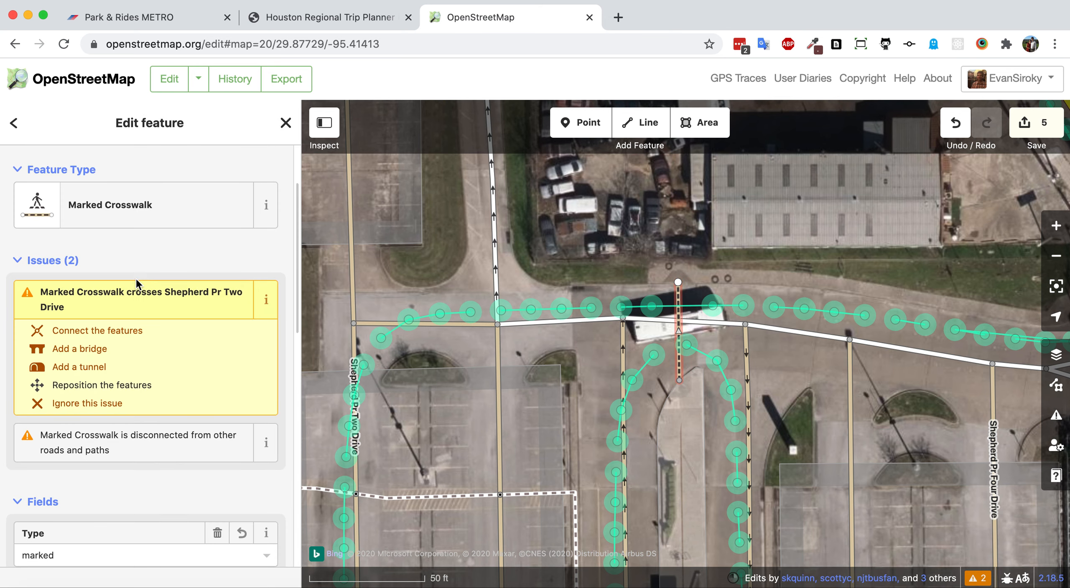
click(130, 331)
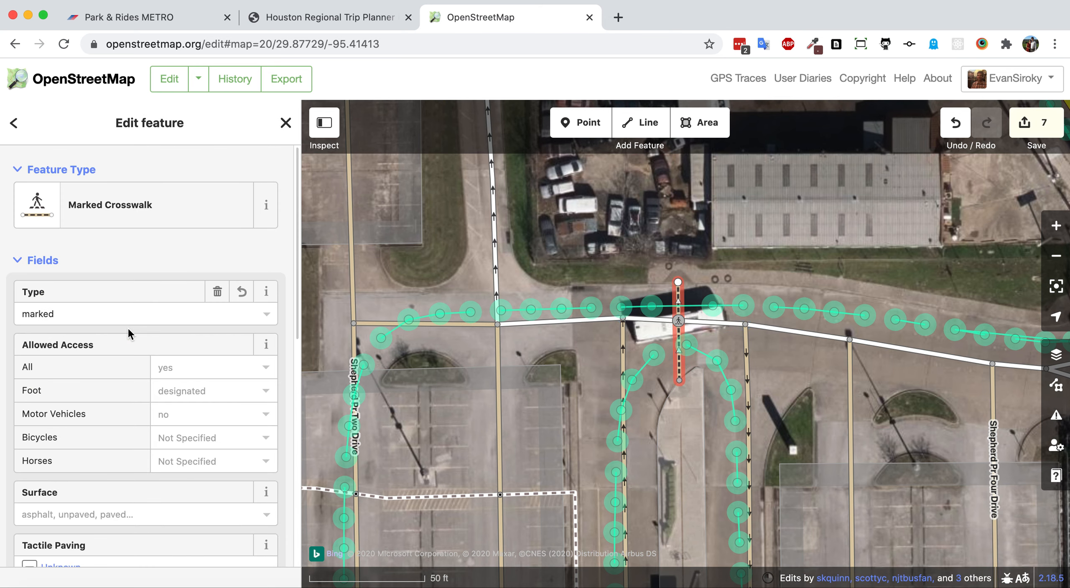
Classify the crosswalk's north end point as a Lowered Curb and set its tactile paving to No
click(682, 285)
click(158, 289)
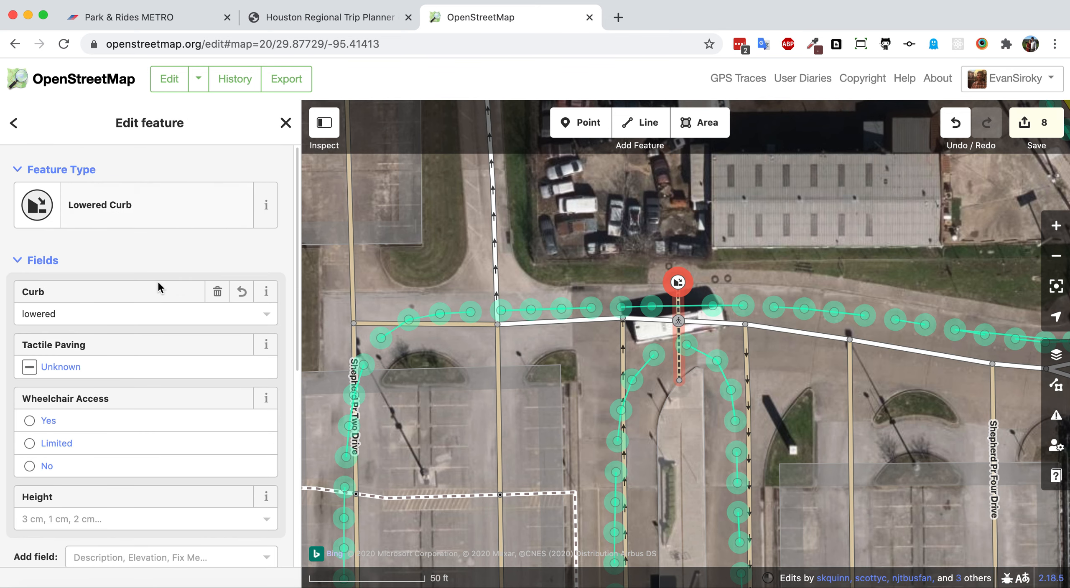
click(86, 368)
click(85, 367)
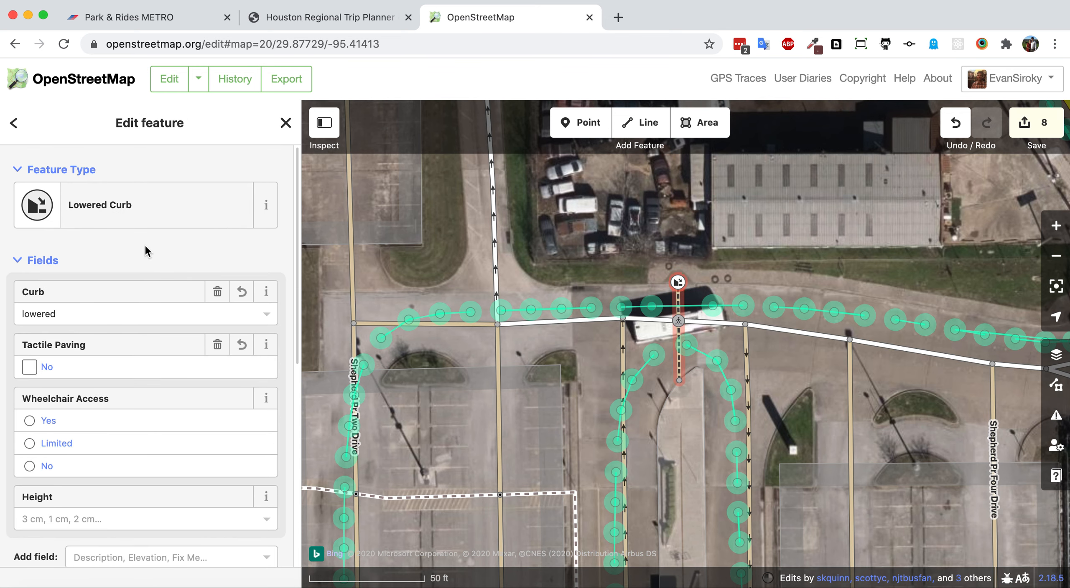
Show the lowered curb's tags as text and copy all of them
scroll(145, 244, down, 8)
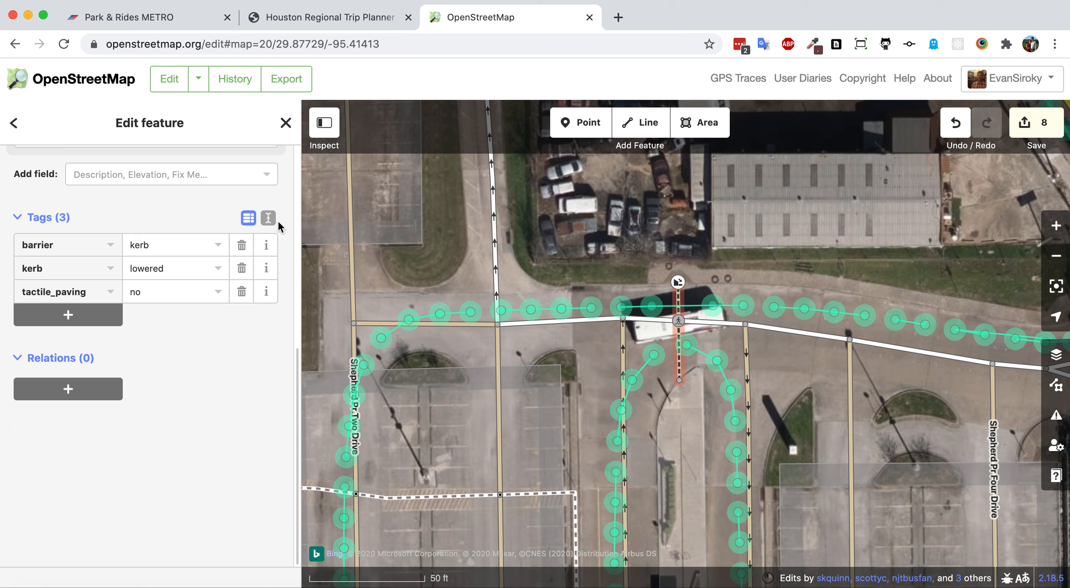
click(266, 218)
click(181, 275)
key(super+a)
key(super+c)
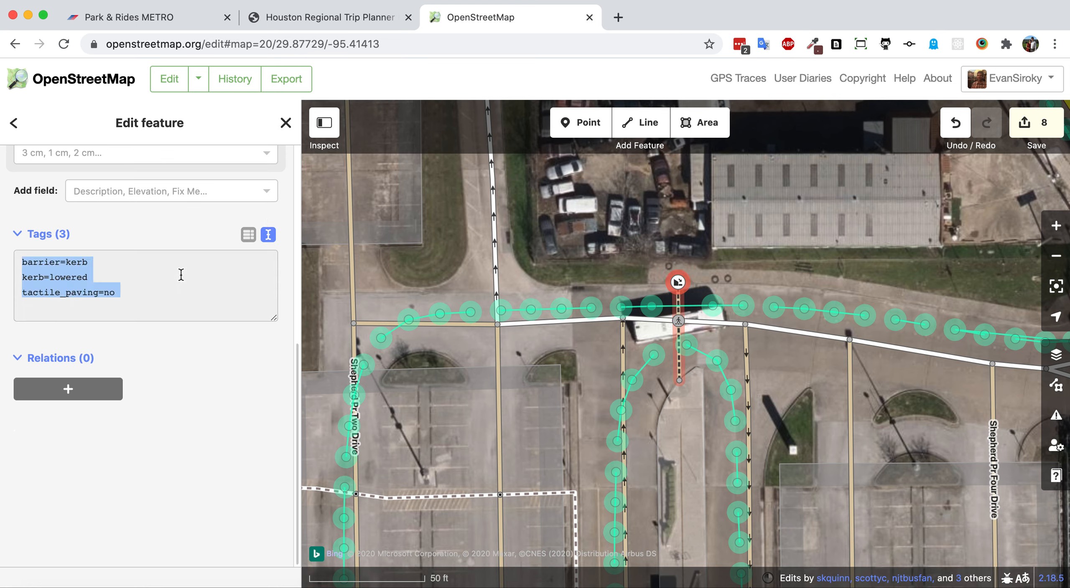
Paste the copied tags barrier=kerb, kerb=lowered and tactile_paving=no onto the crosswalk's south end point at the boarding island
click(679, 381)
click(695, 402)
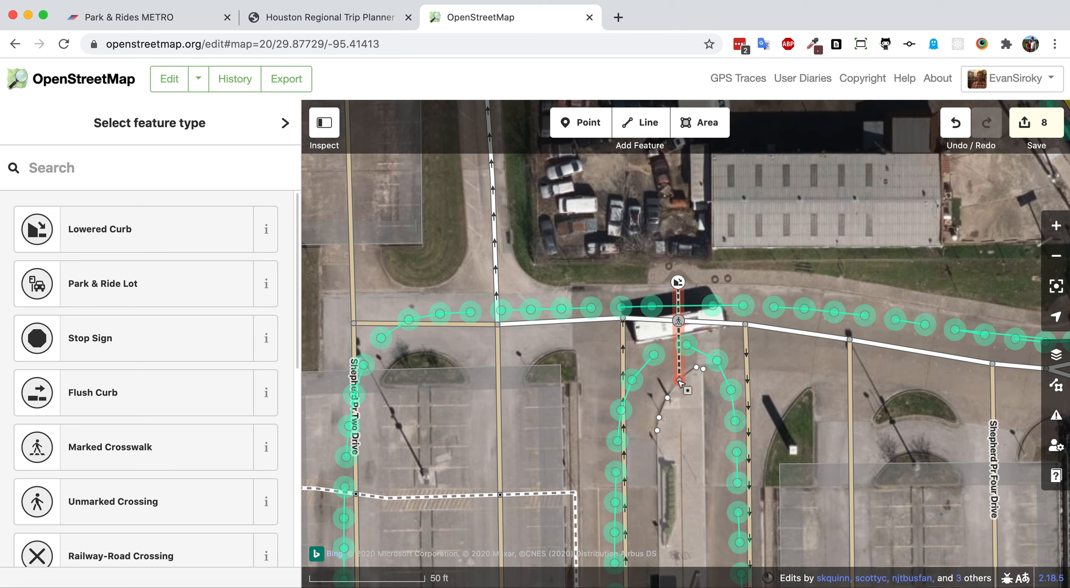
click(679, 381)
click(679, 391)
click(682, 381)
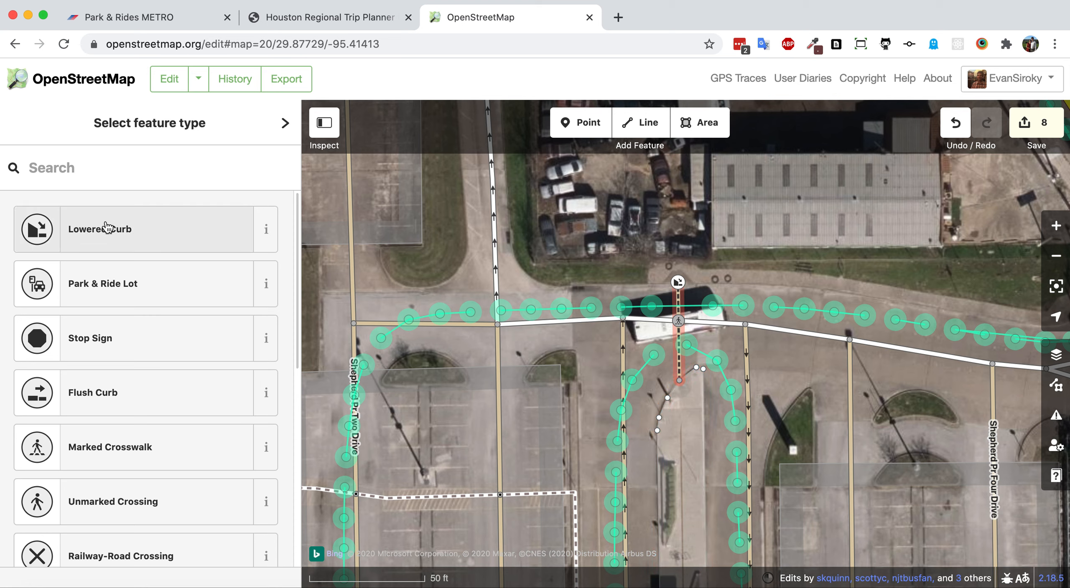
click(291, 116)
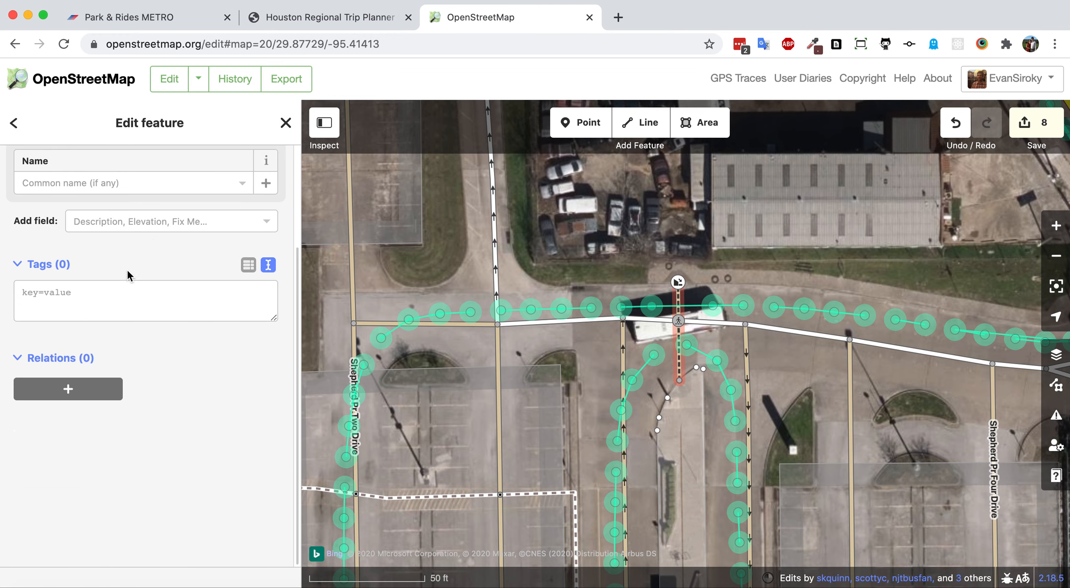
click(112, 290)
key(super+v)
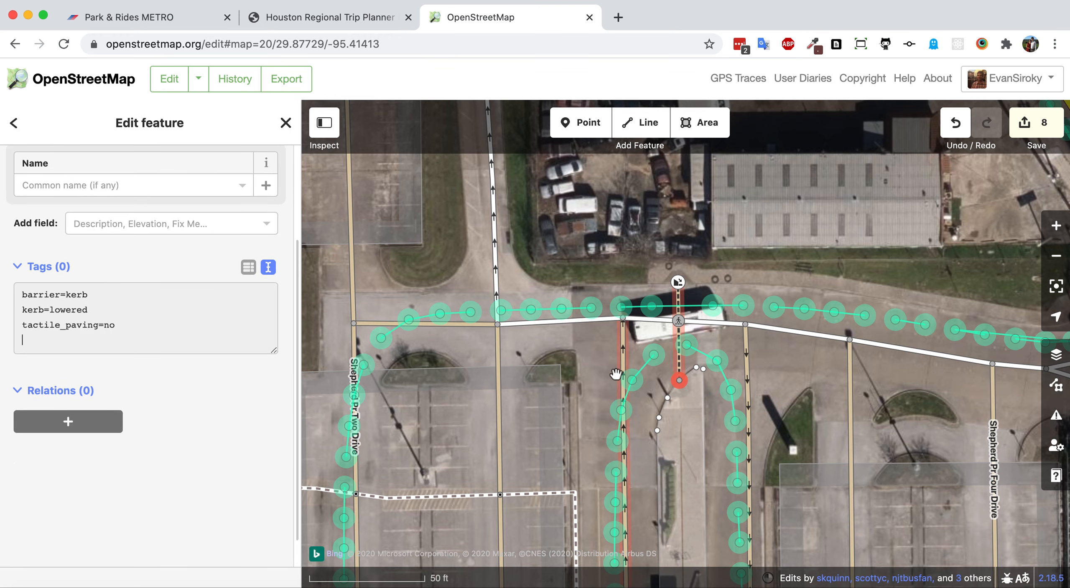
click(595, 378)
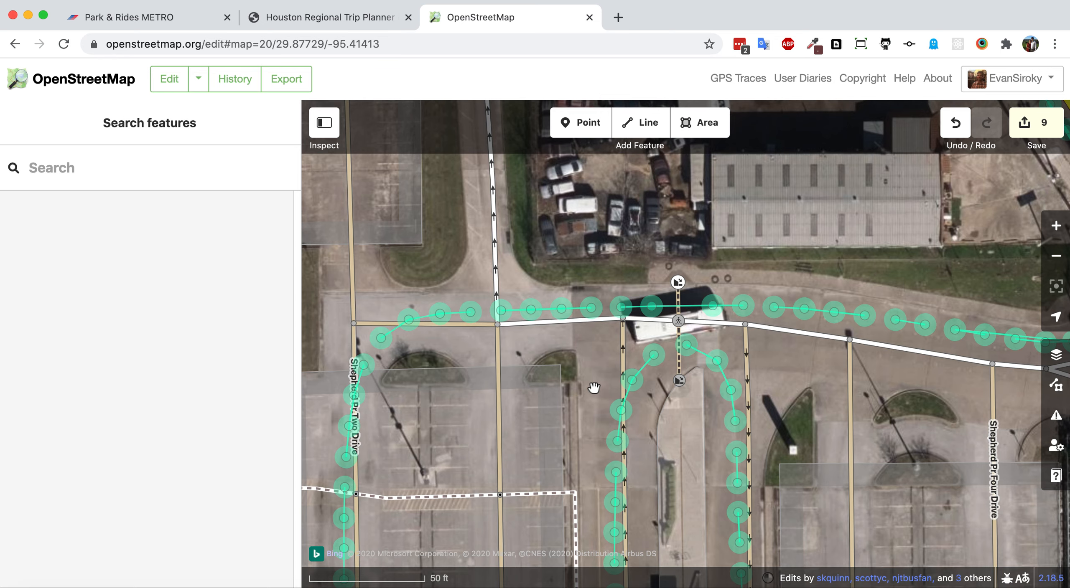
Open a street photo from the bus lane west of the boarding island and examine the striped walkway and the curbs on both sides
drag(596, 391, 586, 299)
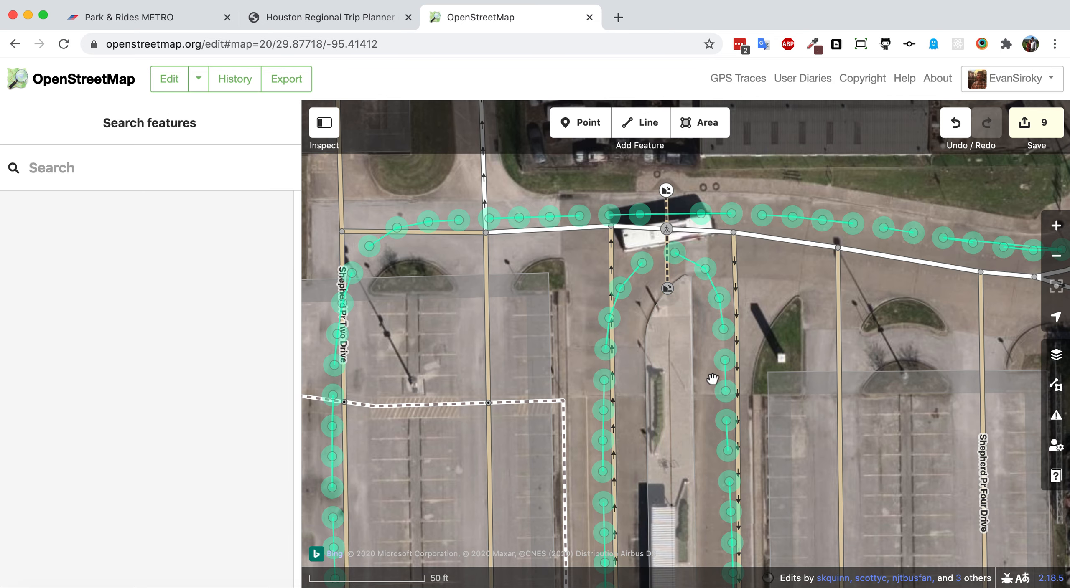
drag(710, 383, 706, 279)
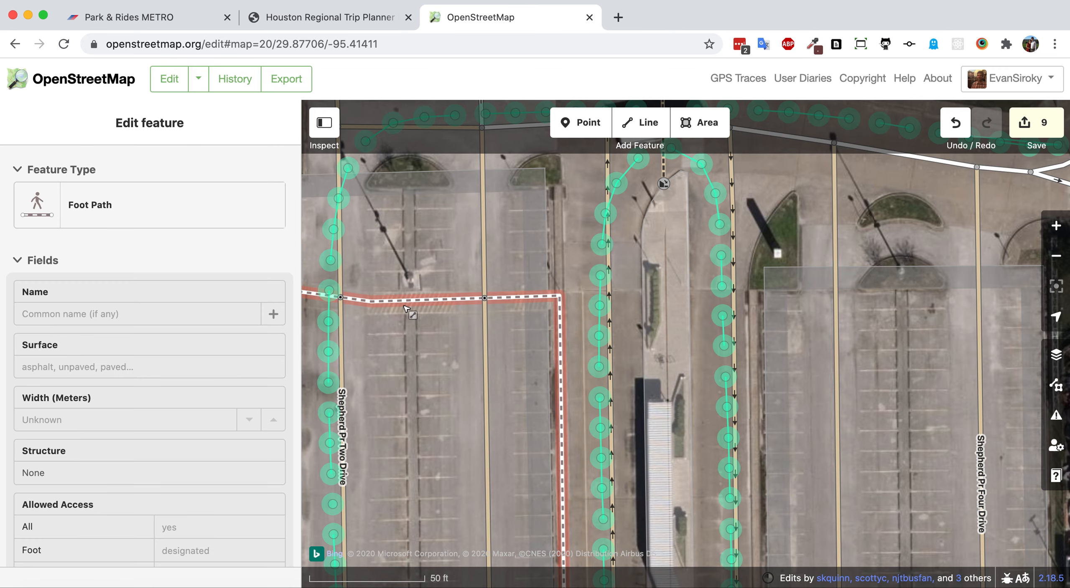
click(600, 306)
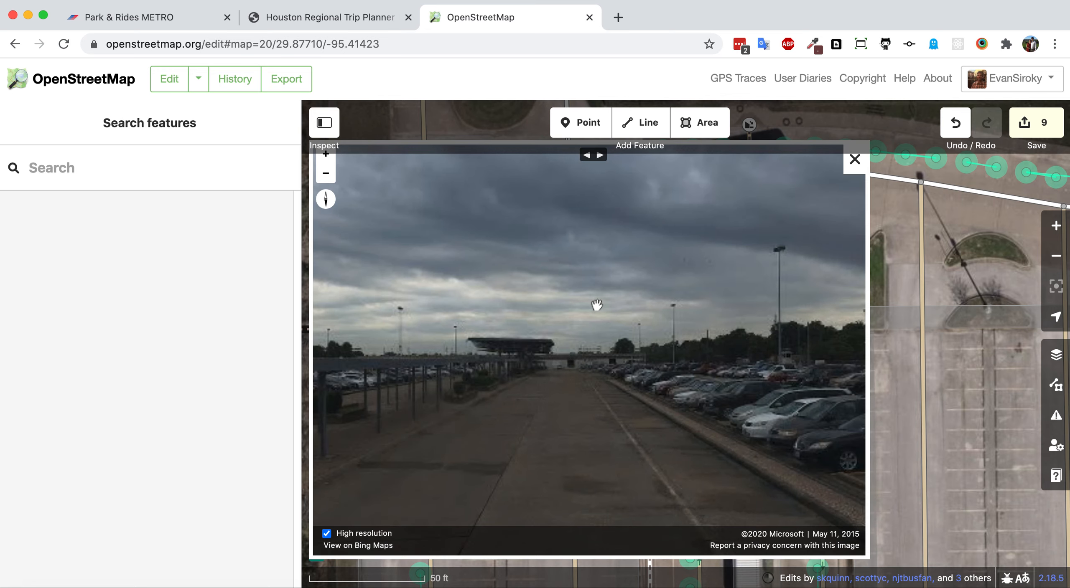
drag(719, 377, 376, 348)
drag(623, 408, 401, 324)
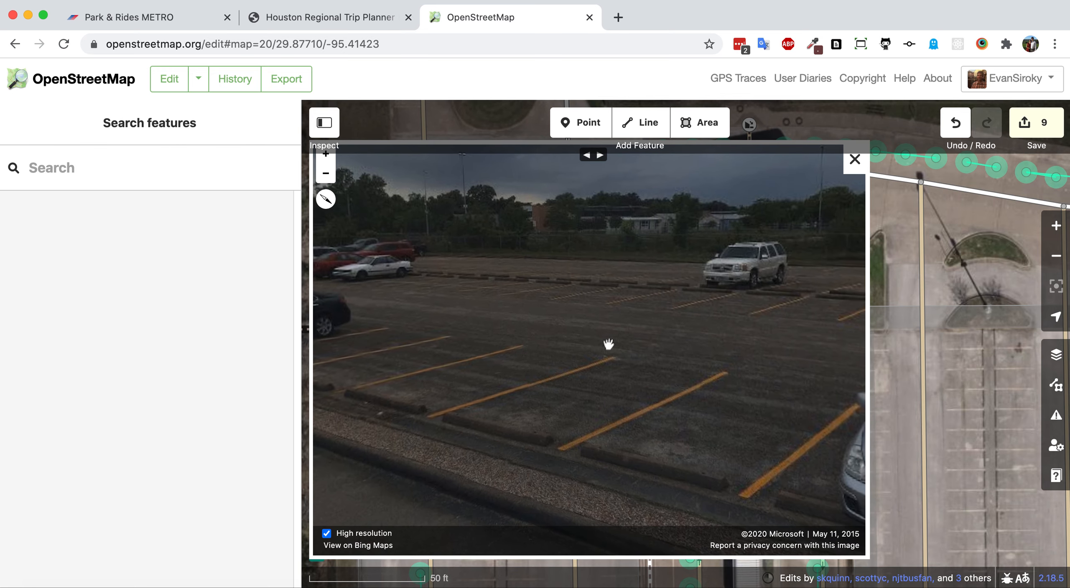
drag(769, 386, 438, 338)
drag(609, 354, 451, 256)
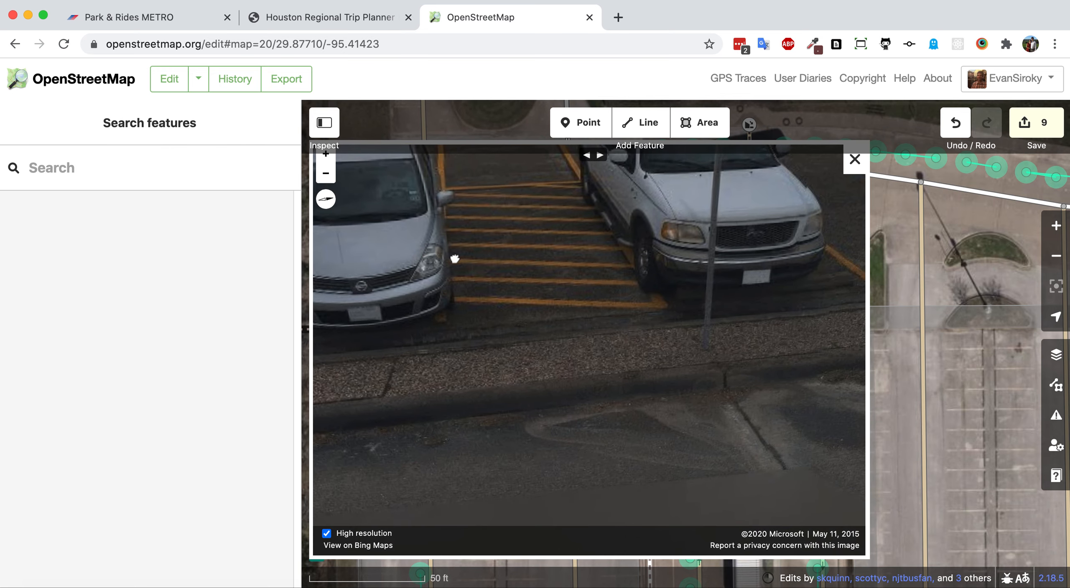
drag(488, 295, 516, 397)
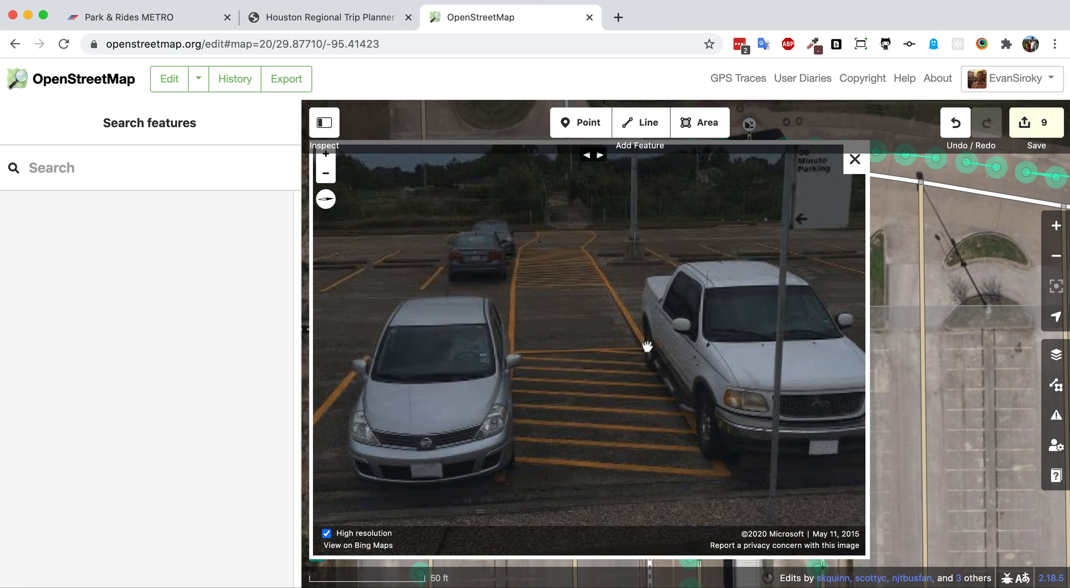
drag(644, 349, 330, 313)
mouse_move(357, 340)
mouse_down()
mouse_move(494, 381)
mouse_move(652, 378)
mouse_move(540, 371)
mouse_move(510, 336)
mouse_move(373, 318)
mouse_move(405, 354)
mouse_move(701, 356)
mouse_move(683, 337)
mouse_move(535, 328)
mouse_move(499, 394)
mouse_move(468, 377)
mouse_move(425, 388)
mouse_move(530, 354)
mouse_move(554, 388)
mouse_move(558, 320)
mouse_move(568, 454)
mouse_move(556, 338)
mouse_up()
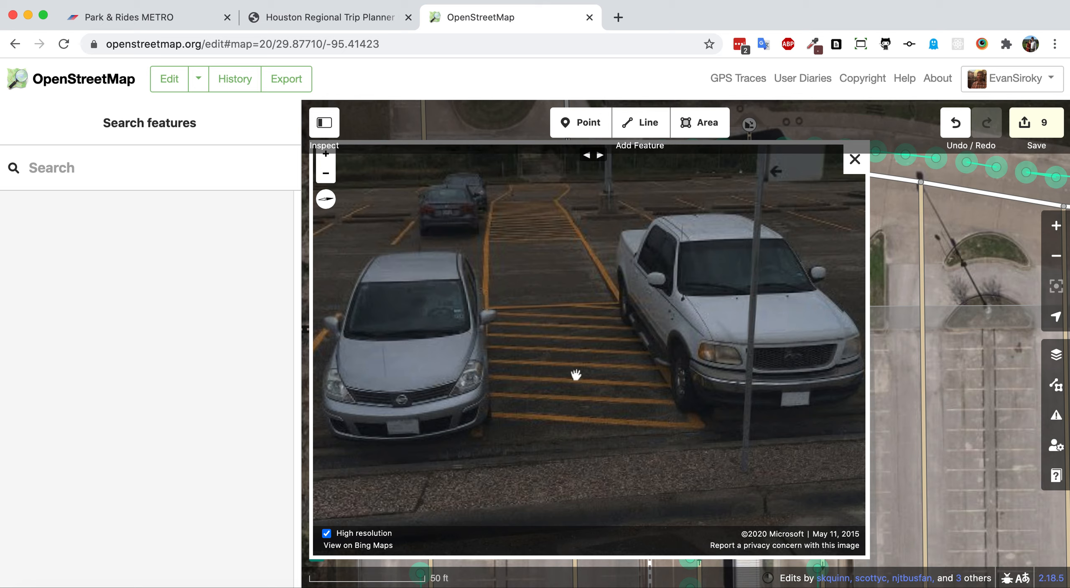
drag(590, 381, 599, 274)
drag(720, 359, 614, 320)
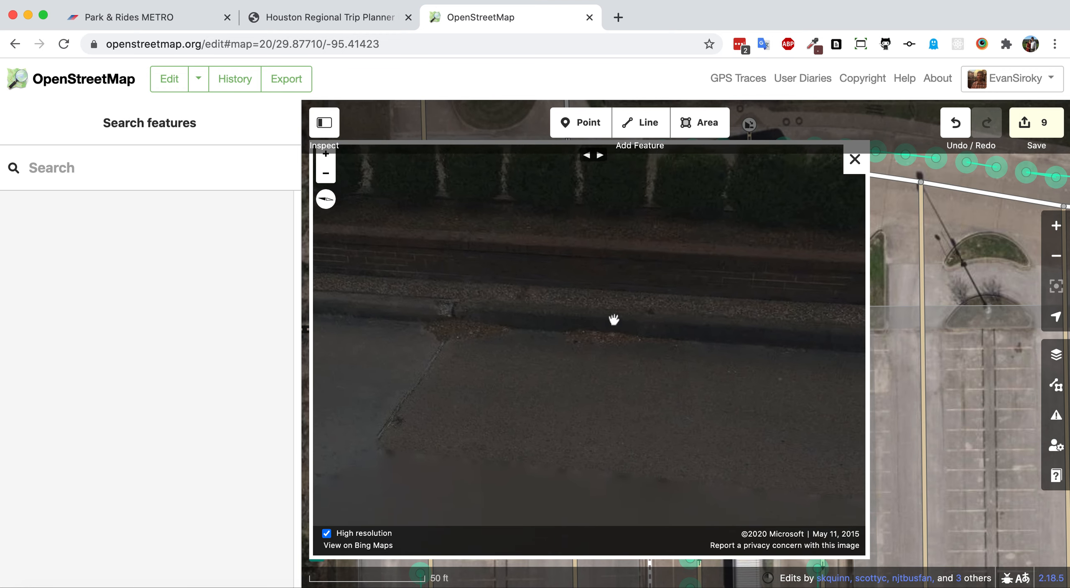
Examine the street photos in the bus lane near the footpath's northeast corner for the curb and any opening beside the striped parking walkway
click(855, 159)
click(582, 344)
key(Escape)
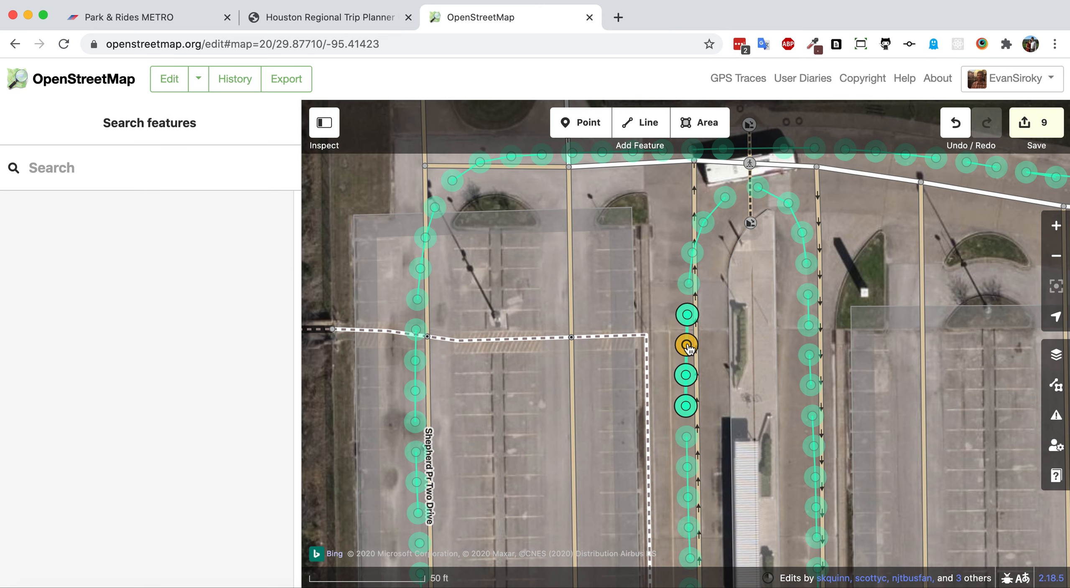
click(687, 345)
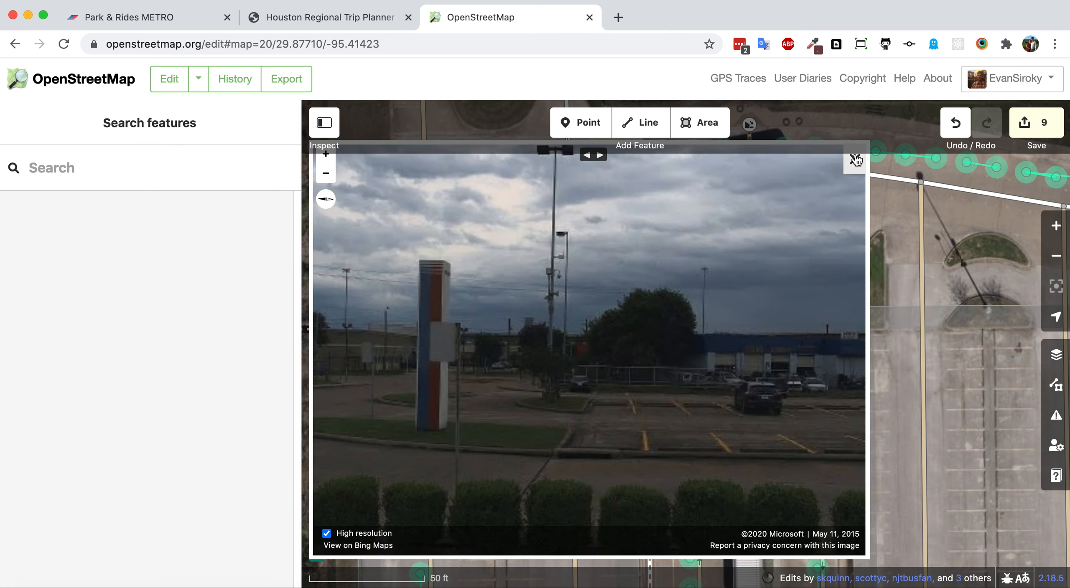
click(854, 160)
click(647, 362)
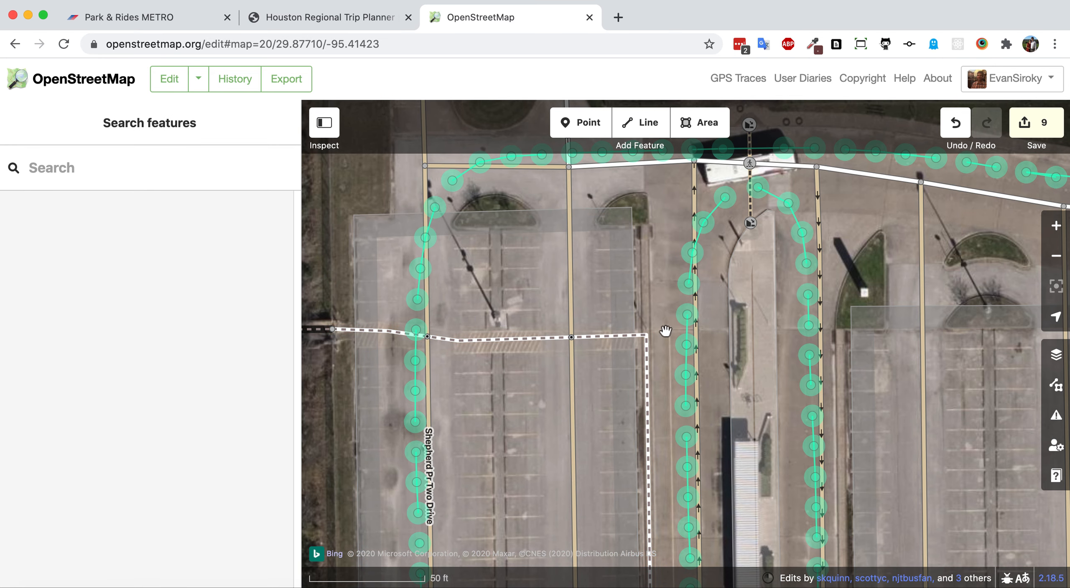
click(691, 352)
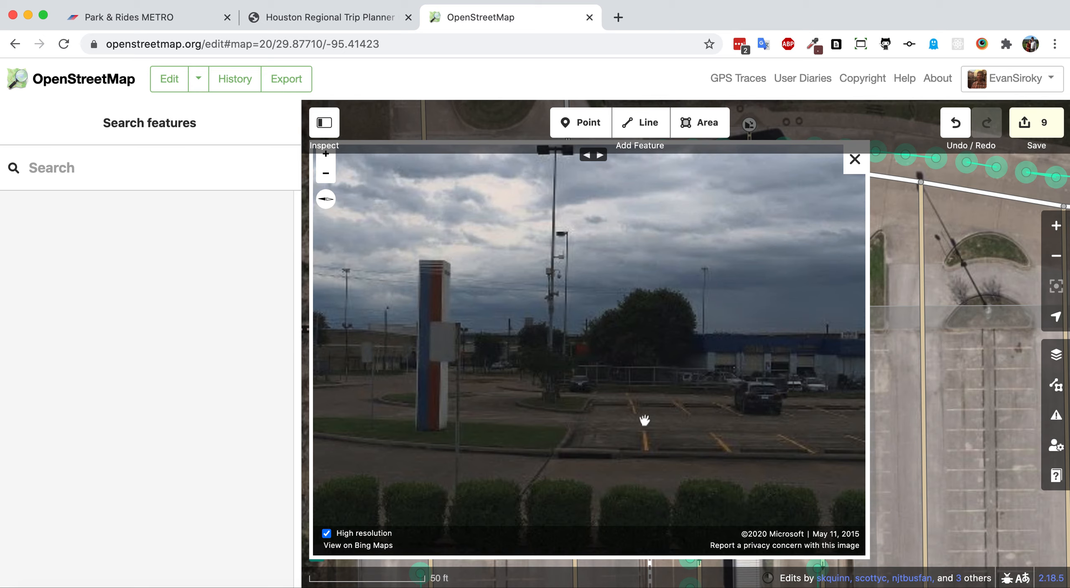
drag(650, 413, 355, 330)
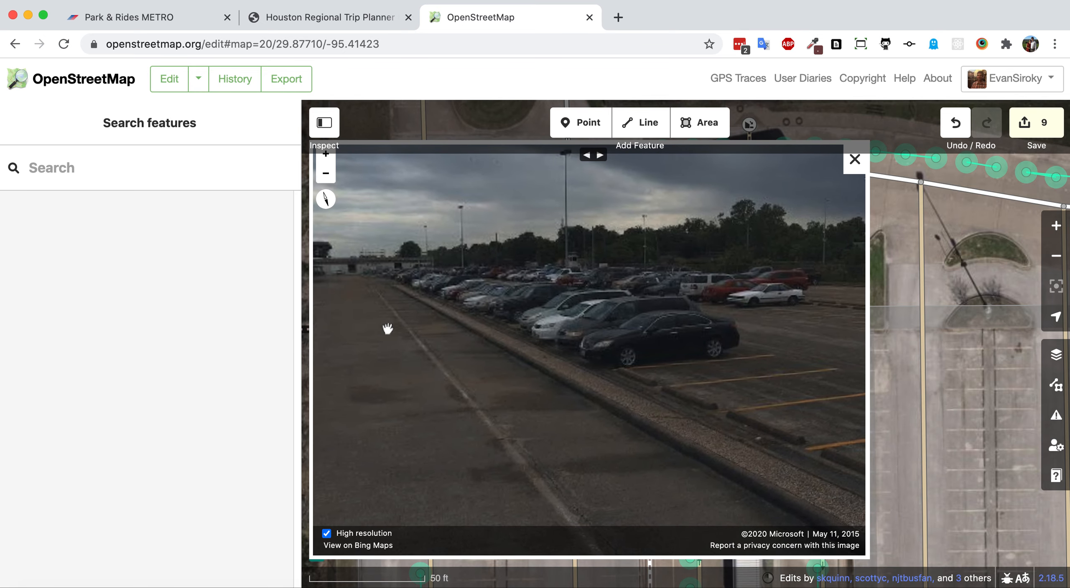
drag(515, 379, 331, 282)
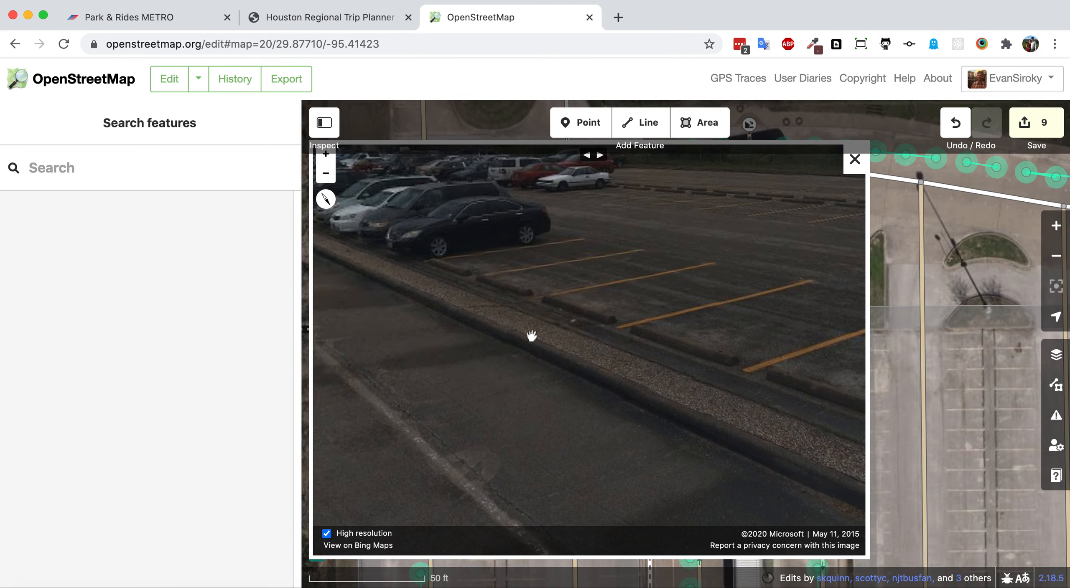
drag(532, 337, 343, 325)
drag(646, 378, 341, 377)
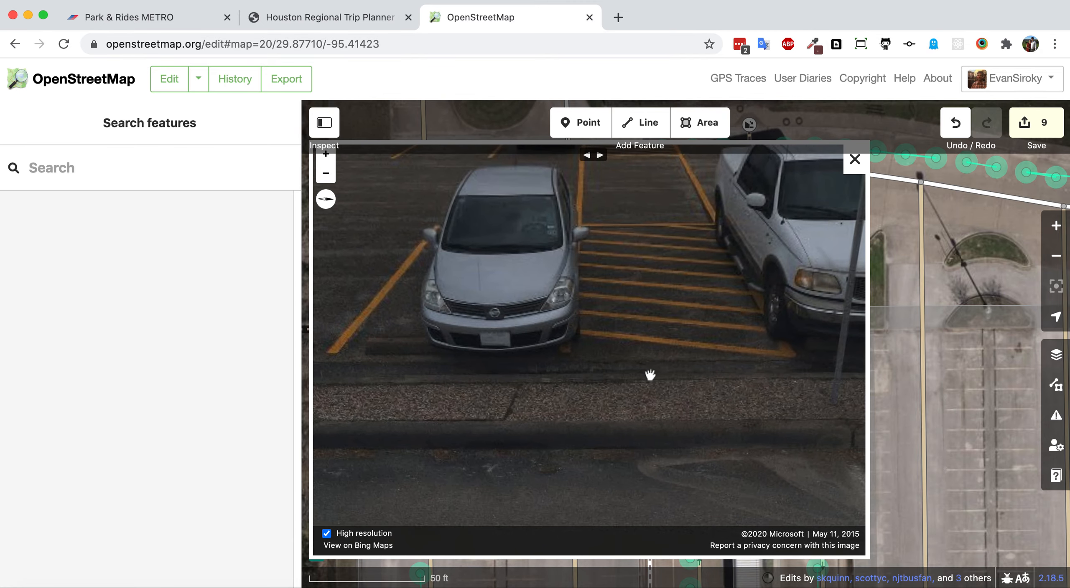
drag(608, 400, 834, 414)
drag(541, 425, 797, 431)
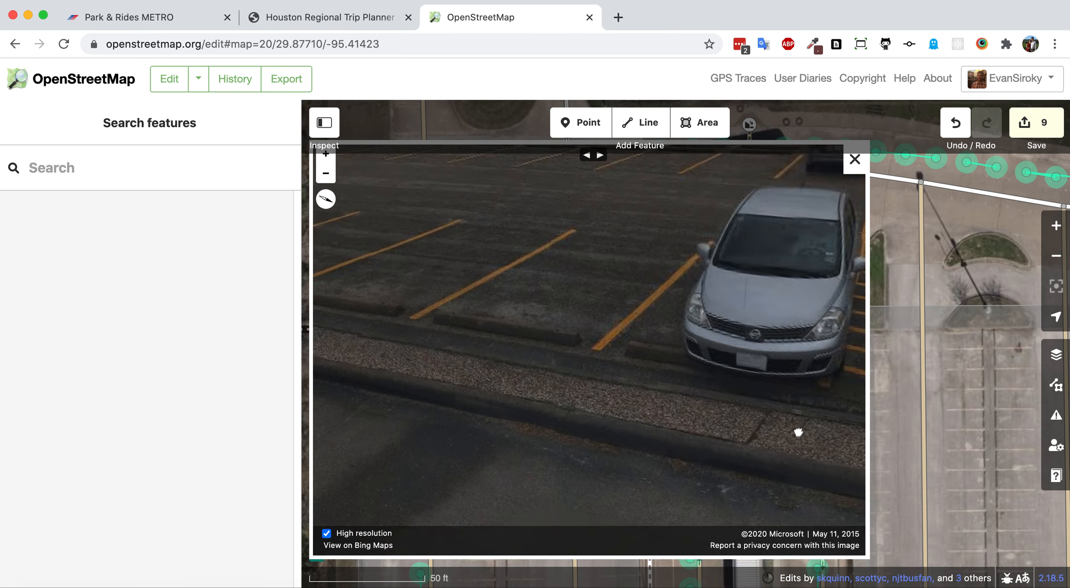
drag(522, 367, 467, 230)
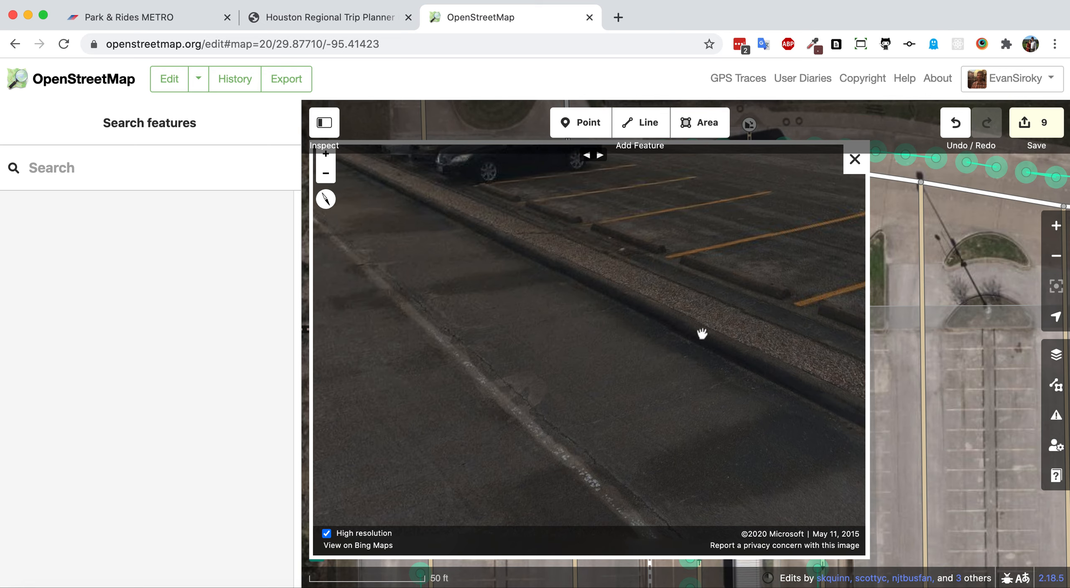
drag(702, 334, 682, 383)
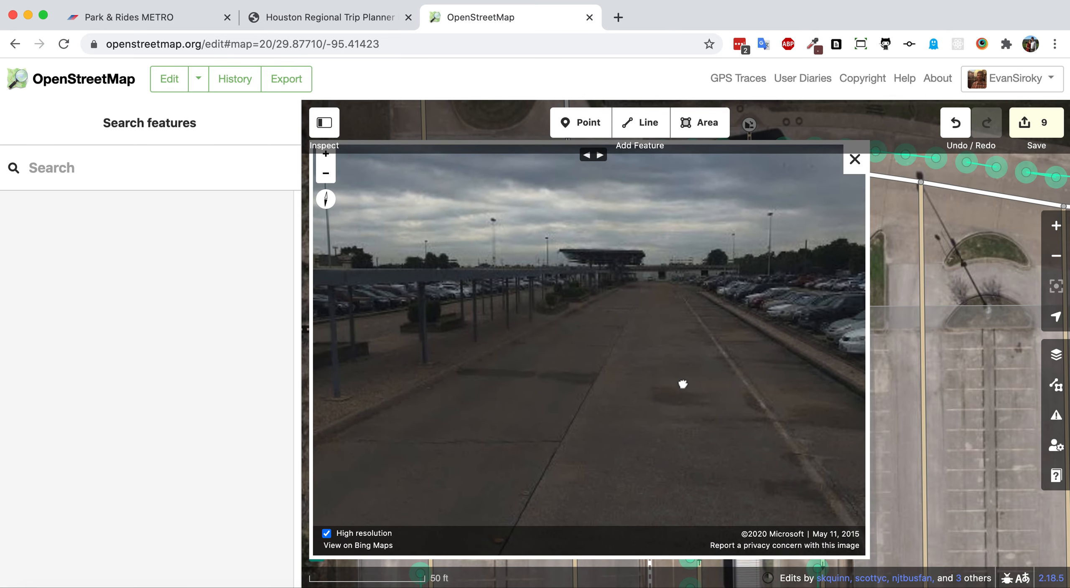
drag(682, 384, 445, 418)
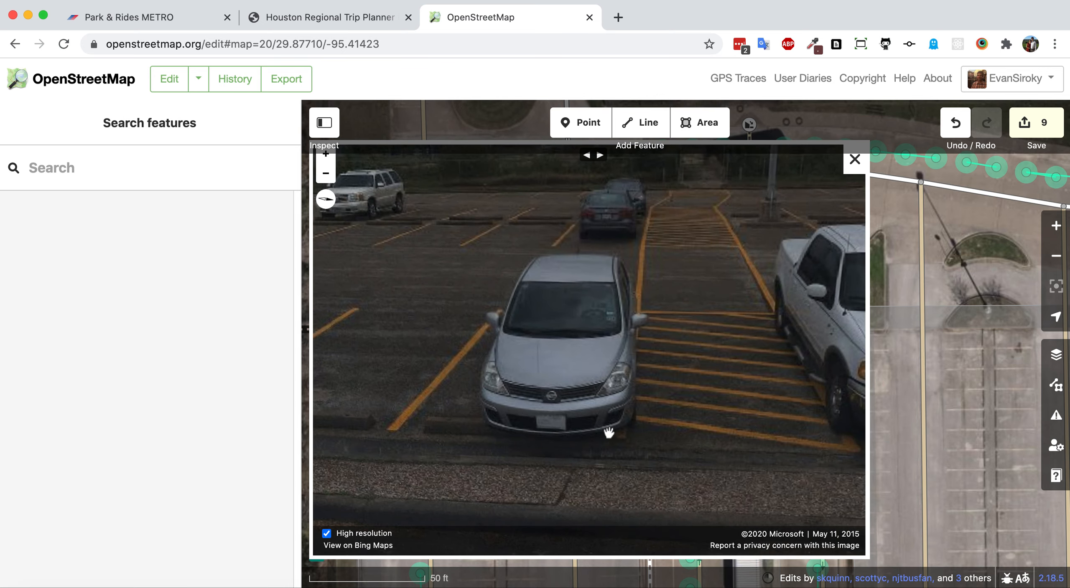
click(854, 161)
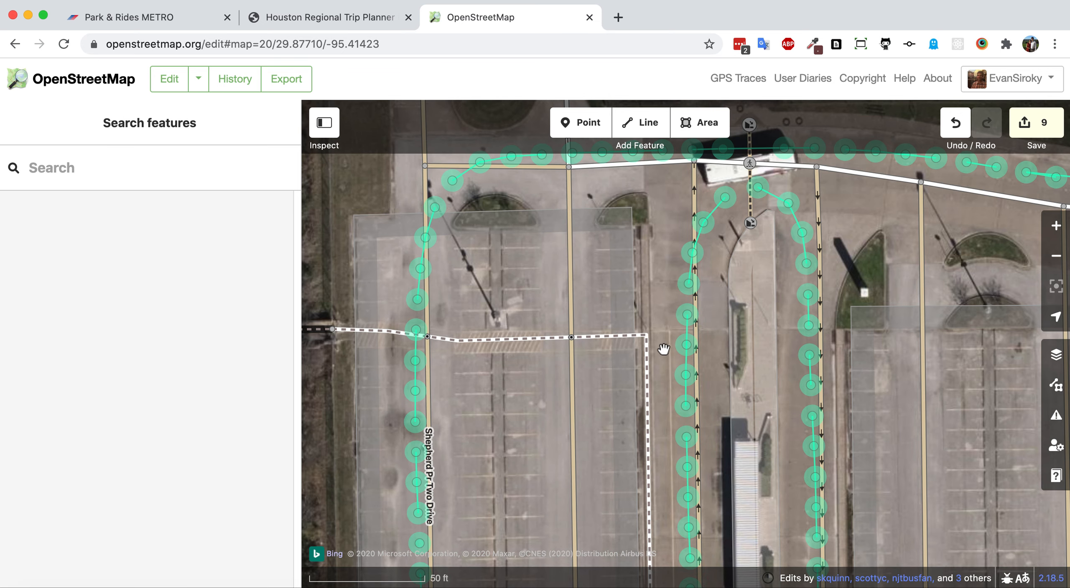
Align the footpath's northeast corner with the striped parking walkway and split the path at that corner
scroll(664, 349, up, 5)
click(632, 342)
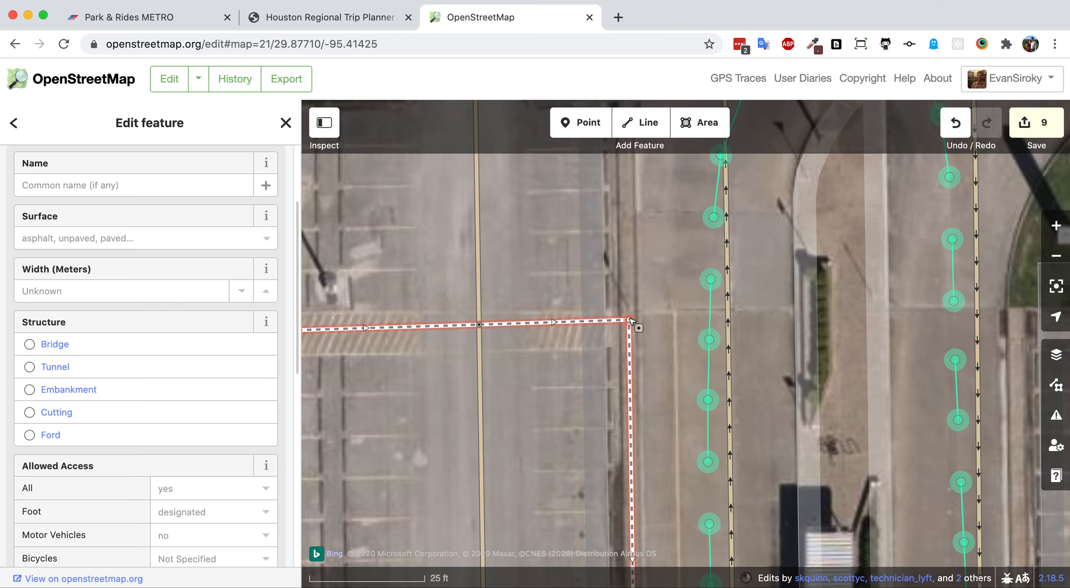
drag(629, 324, 627, 325)
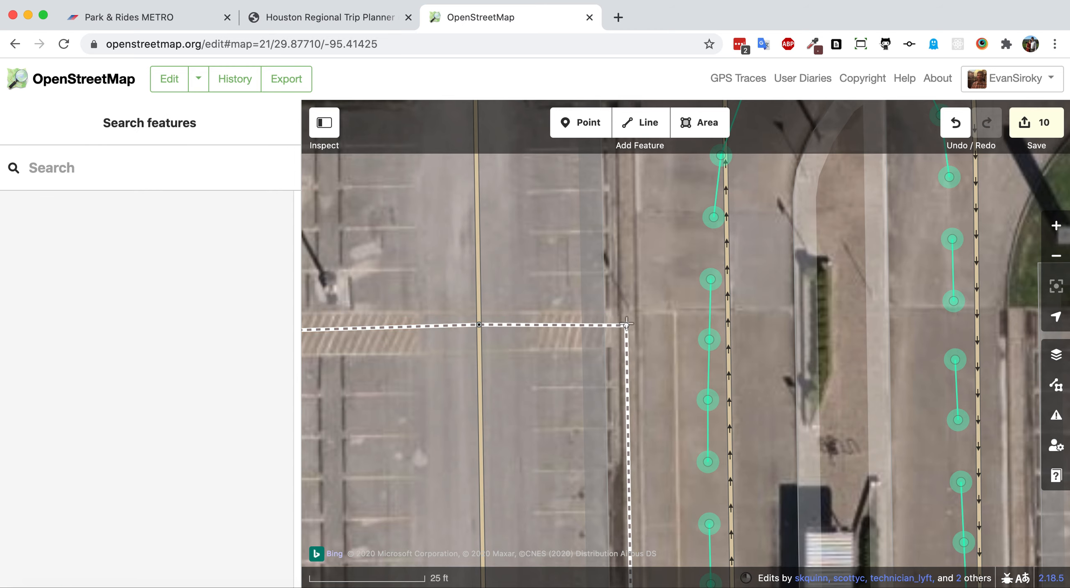
click(629, 332)
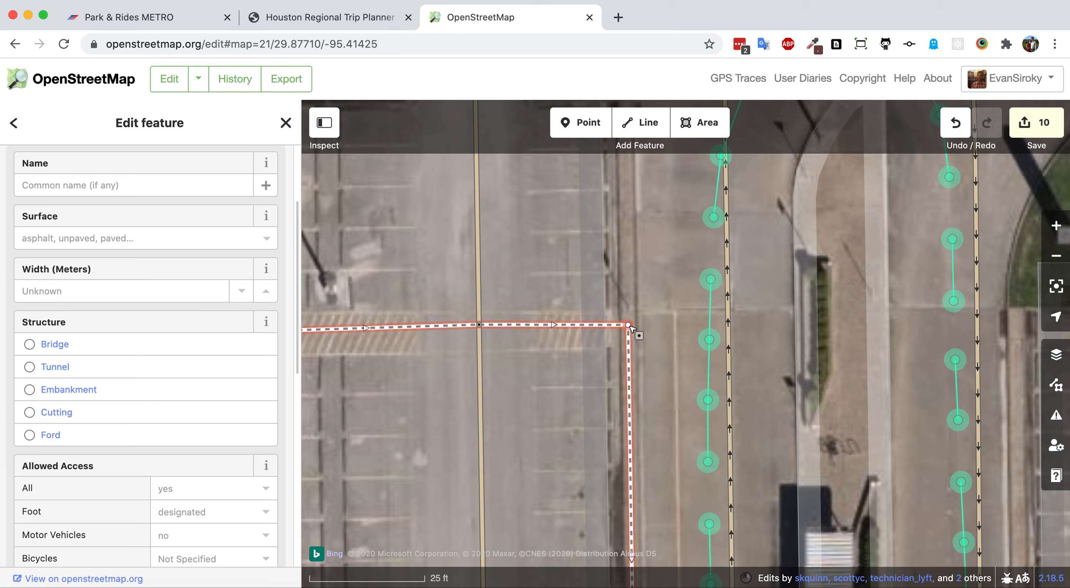
right_click(629, 325)
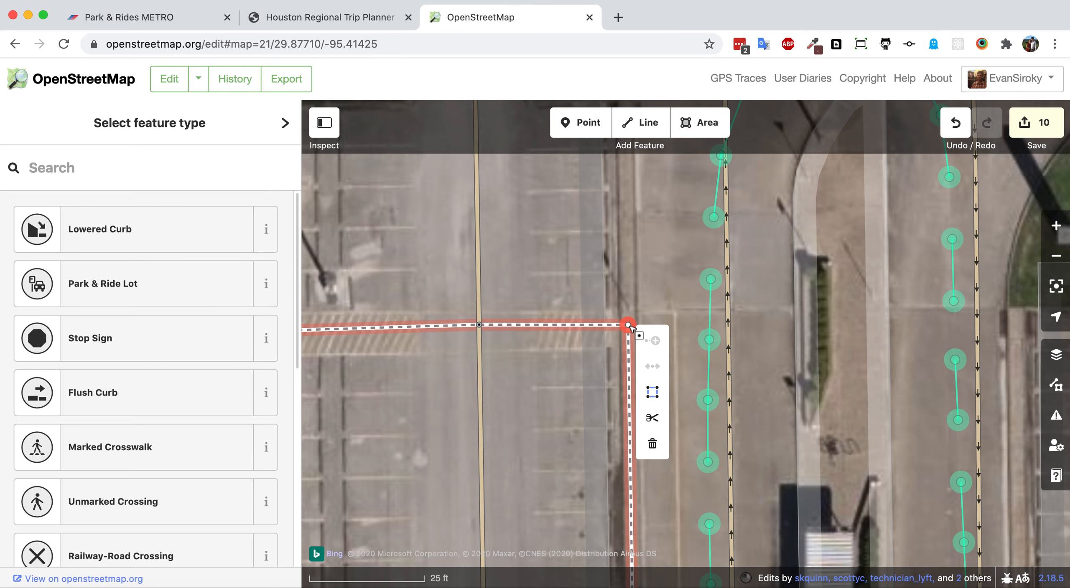
click(653, 420)
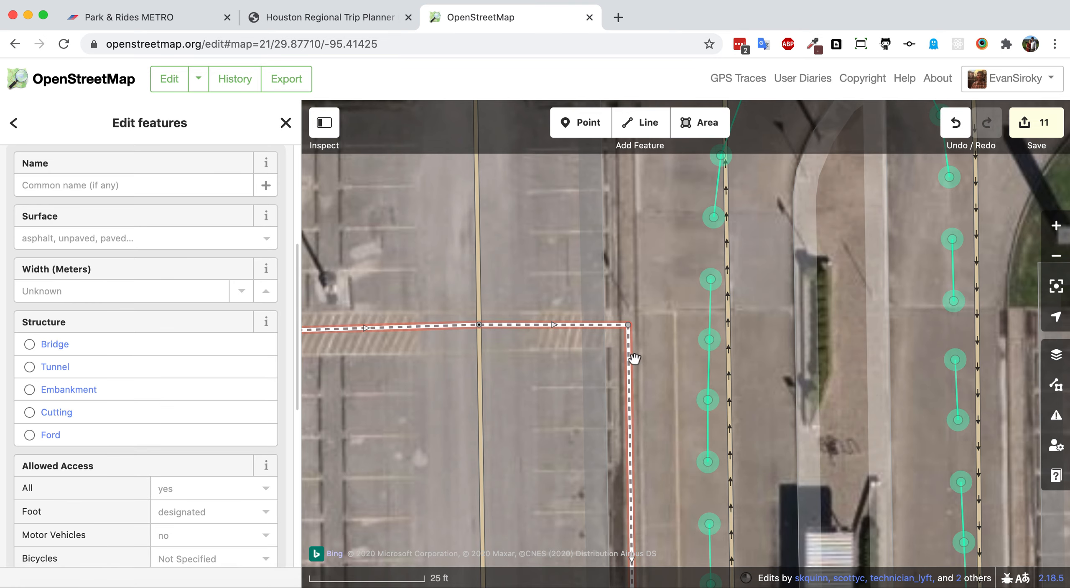
Follow the footpath south to the platform crosswalk and examine a street photo there for the sidewalk and curb beside the accessible parking spaces
drag(662, 406, 638, 176)
drag(639, 380, 639, 160)
drag(649, 314, 644, 100)
drag(646, 351, 629, 127)
drag(619, 344, 618, 180)
drag(624, 425, 622, 280)
drag(623, 318, 618, 254)
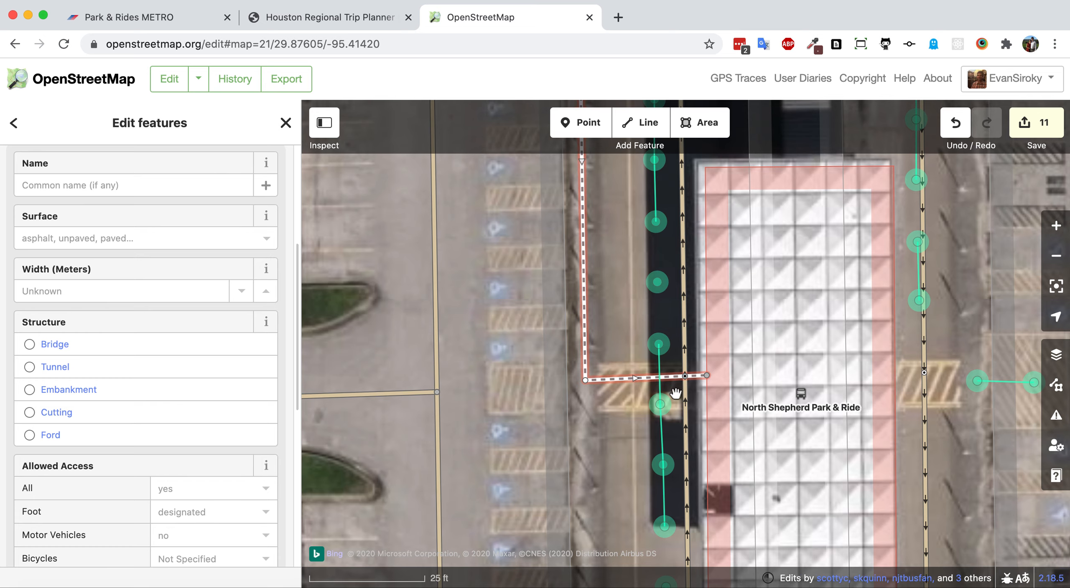
click(664, 347)
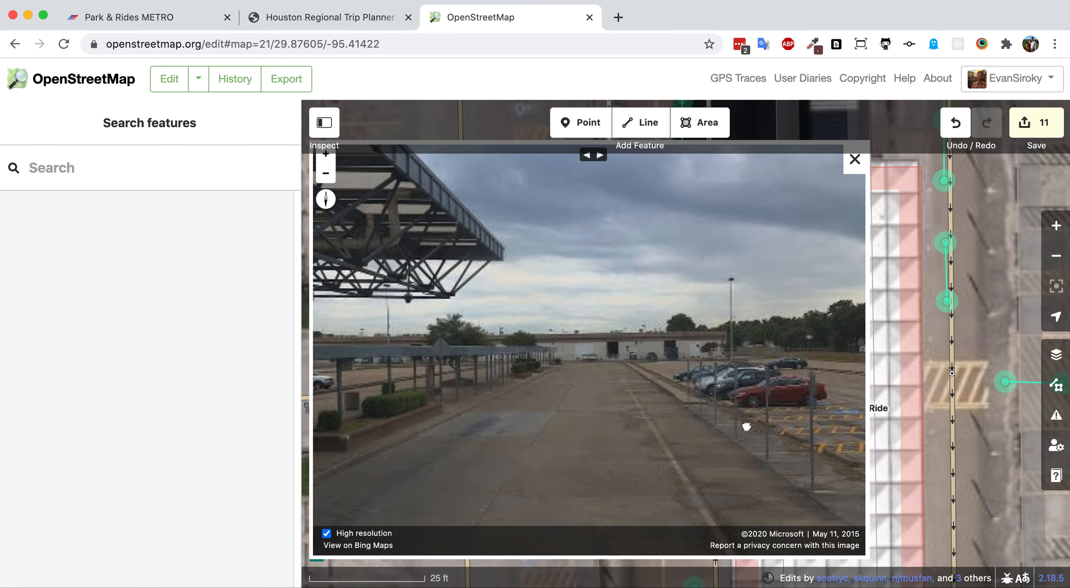
drag(746, 426, 475, 231)
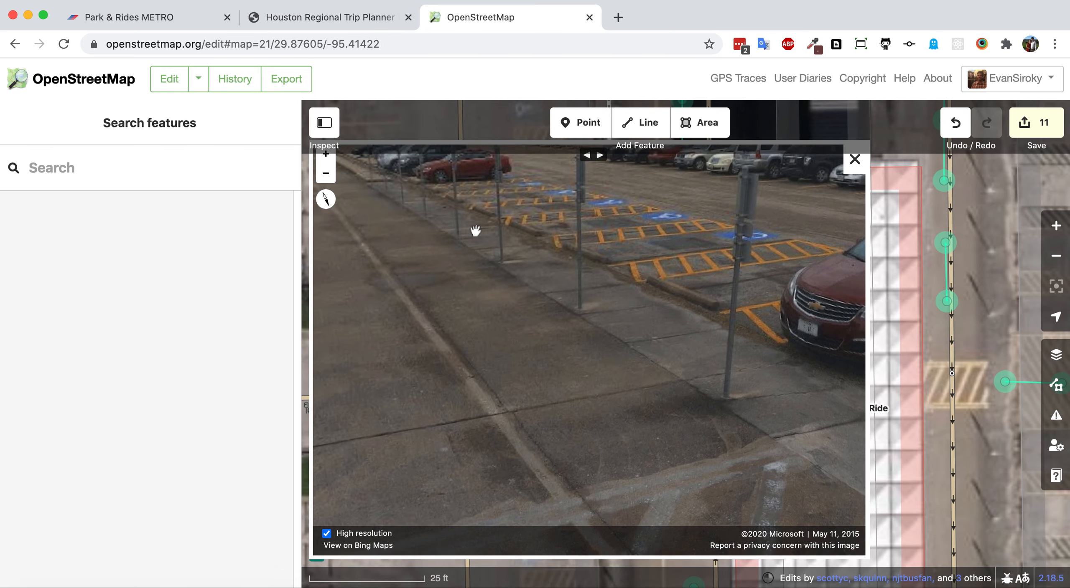
drag(680, 336, 385, 310)
drag(592, 368, 330, 343)
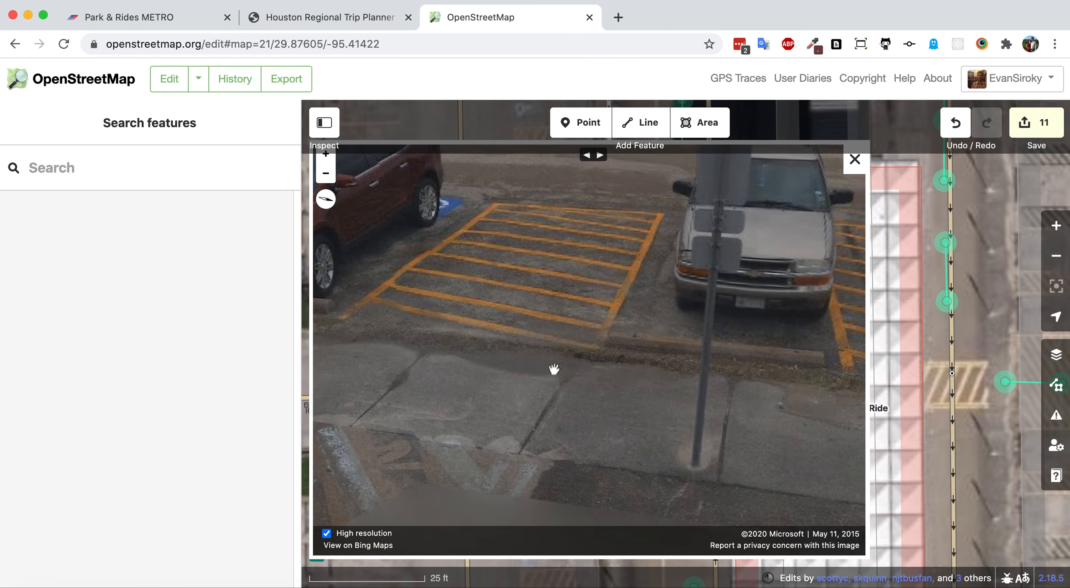
drag(554, 370, 461, 421)
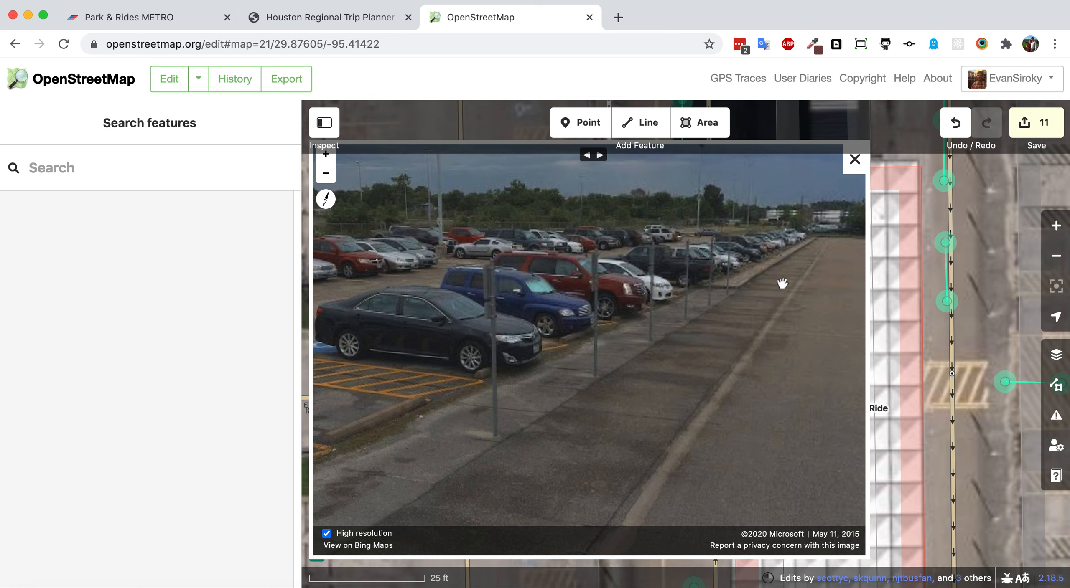
drag(782, 284, 781, 220)
drag(722, 268, 645, 330)
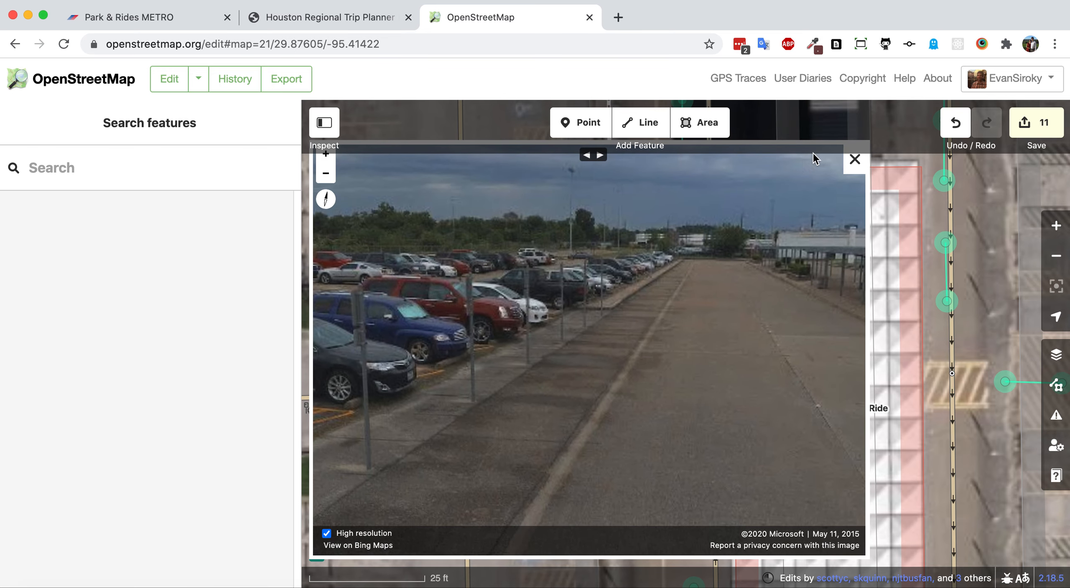
click(856, 165)
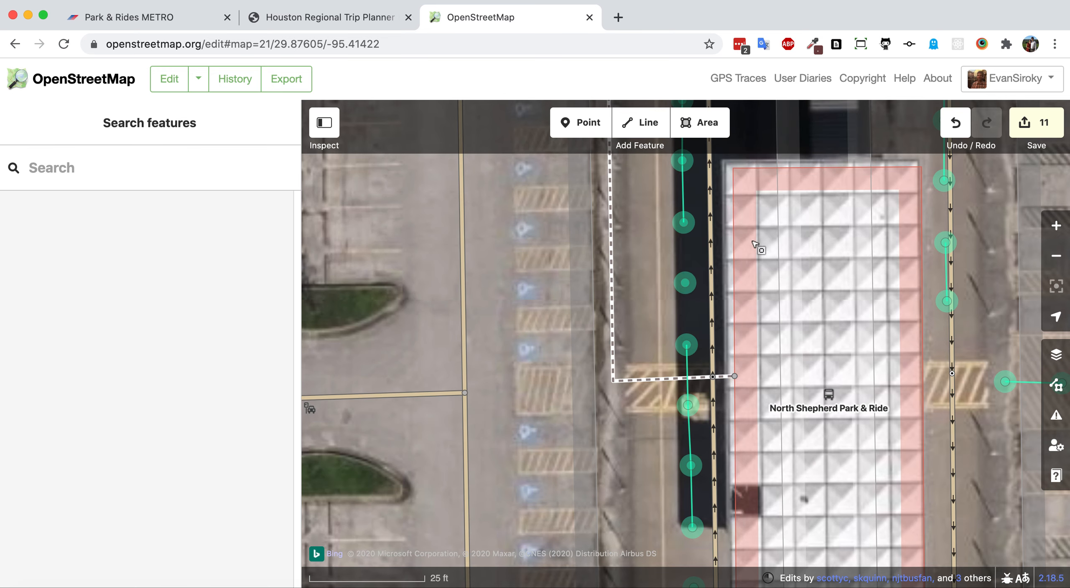
Split the footpath at its southern corner, where the crosswalk to the bus platform begins
click(616, 379)
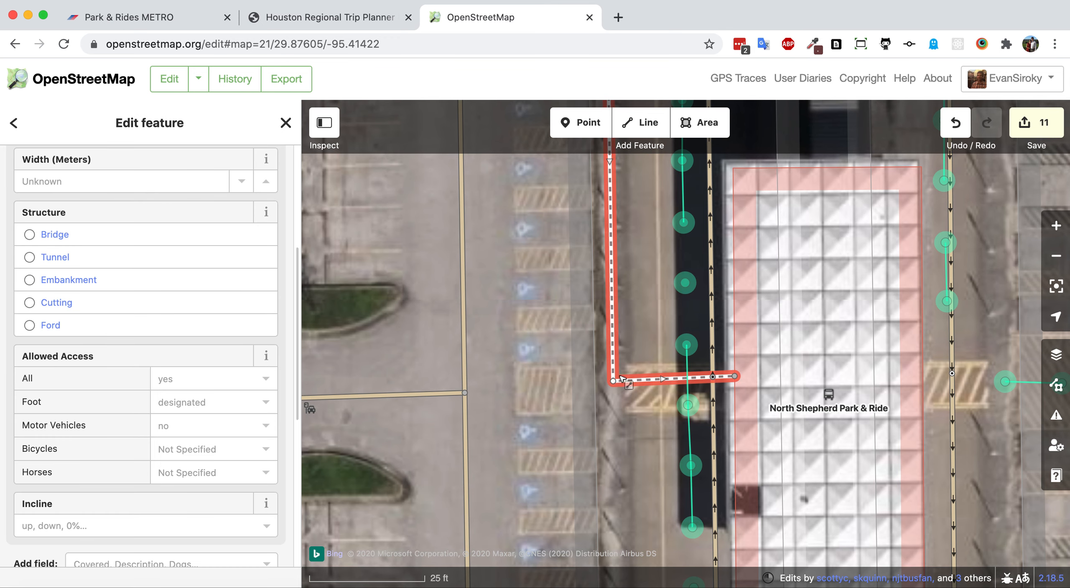
right_click(615, 381)
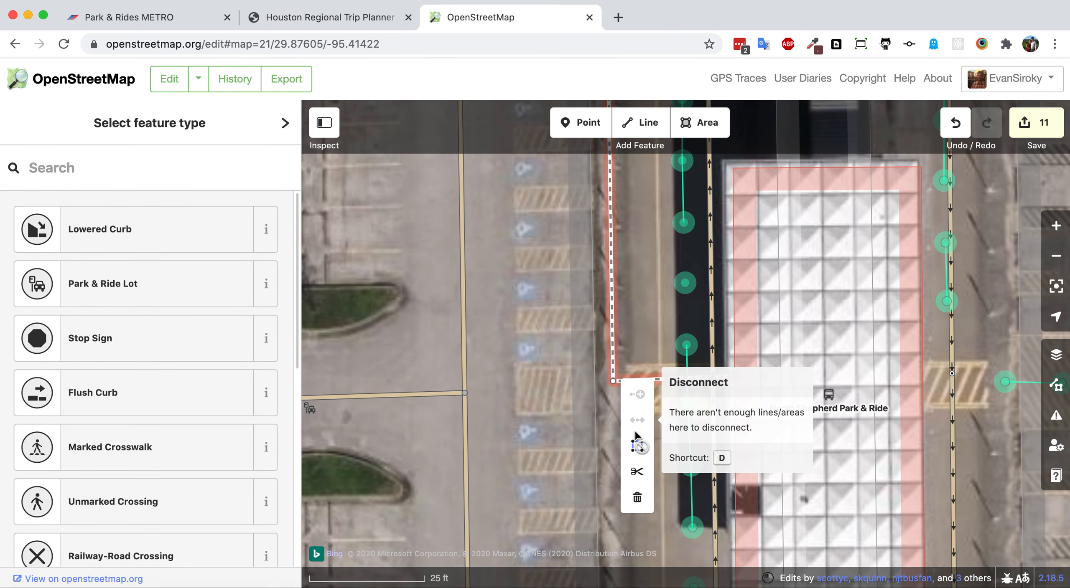
click(637, 472)
Delete the long north-south footpath segment between the striped parking walkway and the platform crosswalk
click(614, 359)
right_click(614, 358)
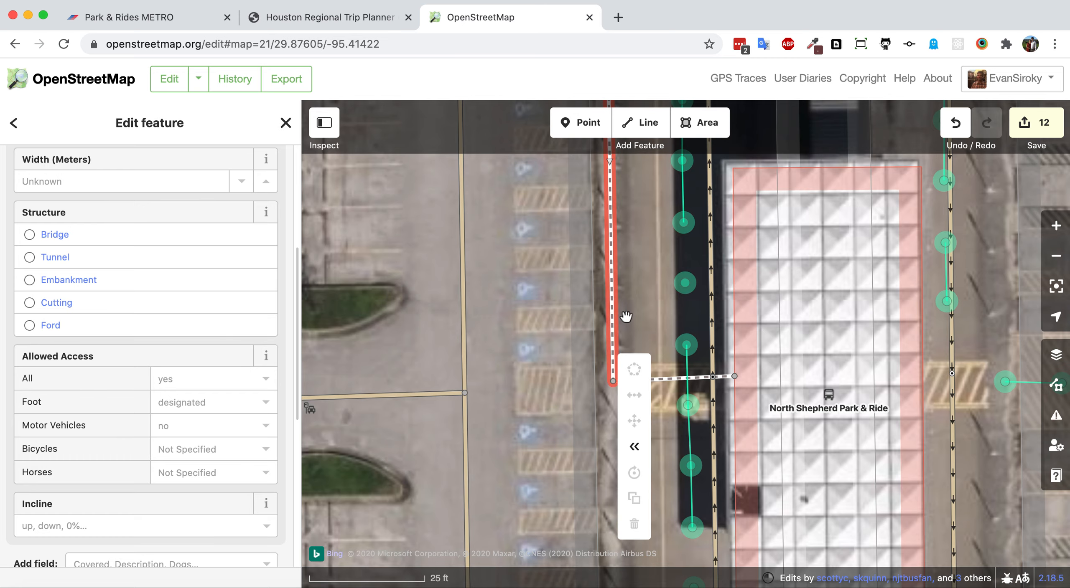
key(Escape)
key(Escape)
drag(635, 277, 632, 452)
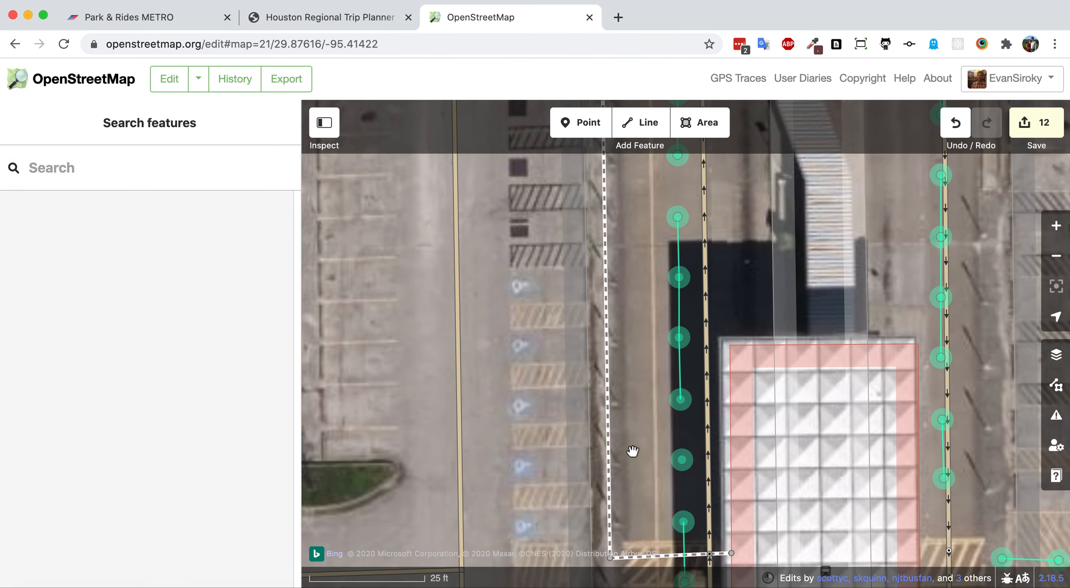
scroll(633, 451, down, 3)
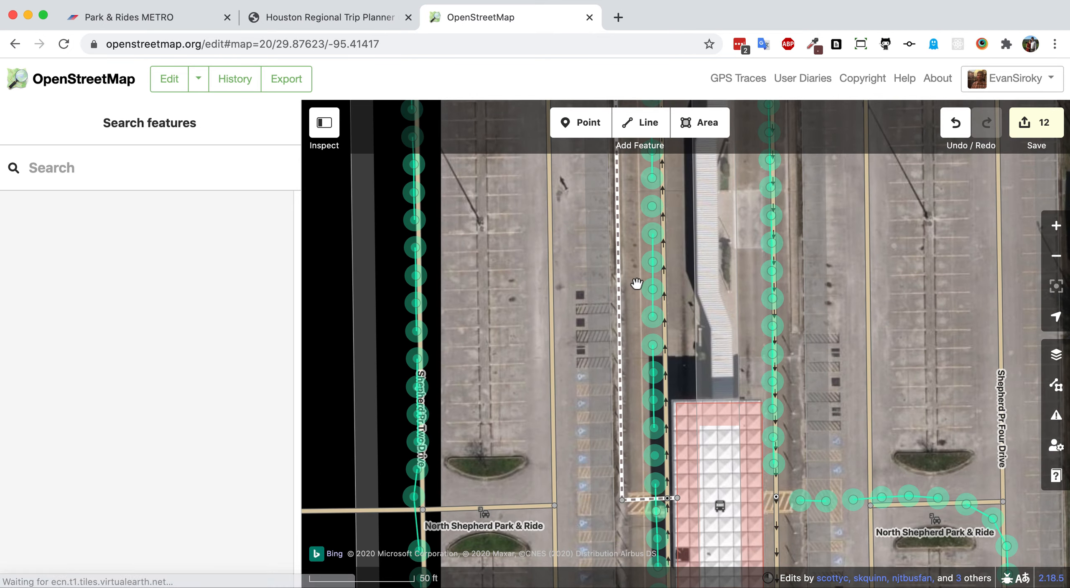
scroll(636, 284, down, 3)
drag(635, 244, 631, 375)
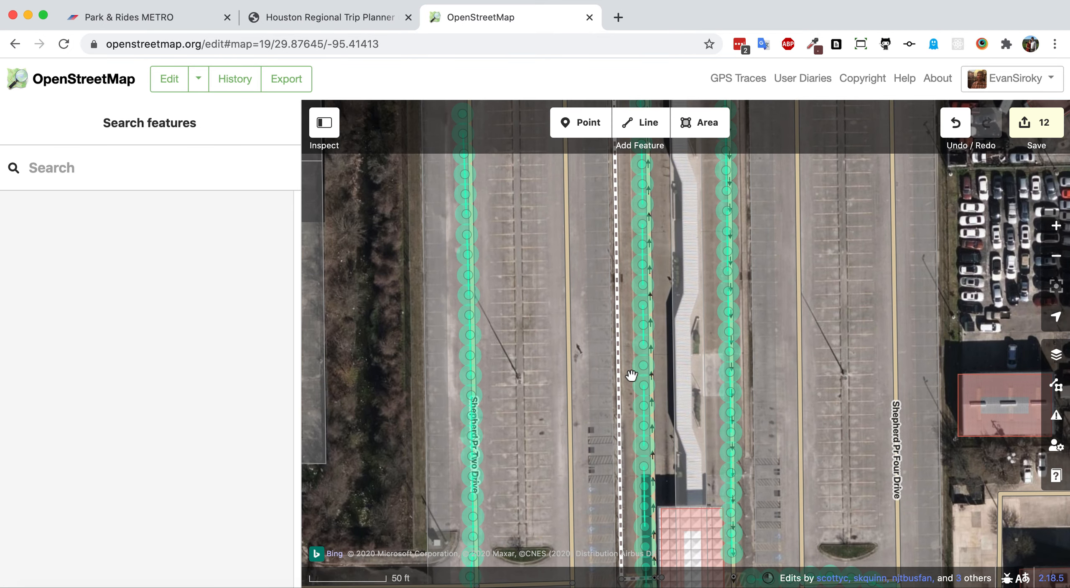
scroll(631, 375, down, 3)
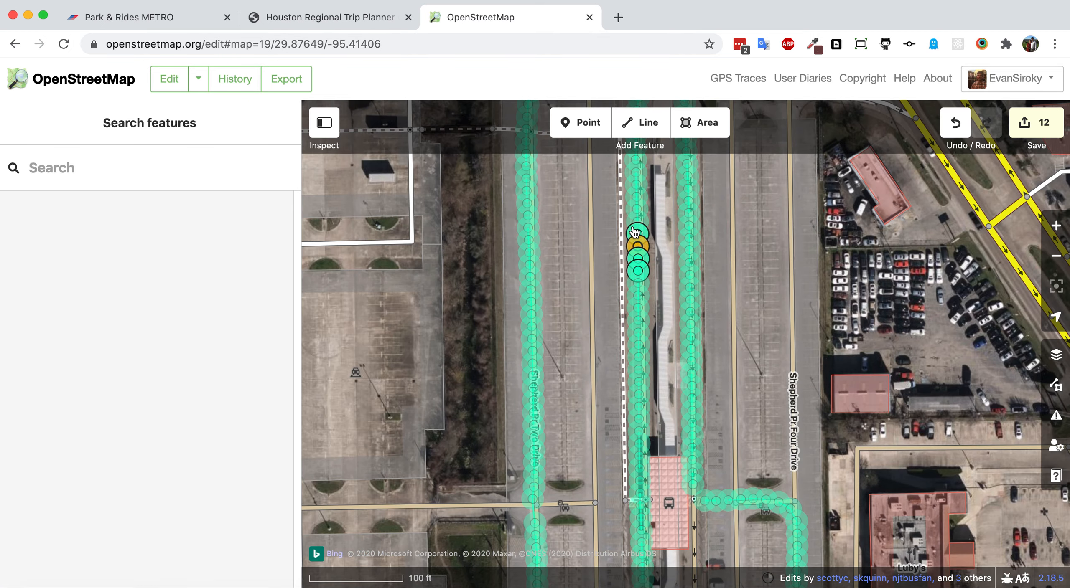
click(613, 247)
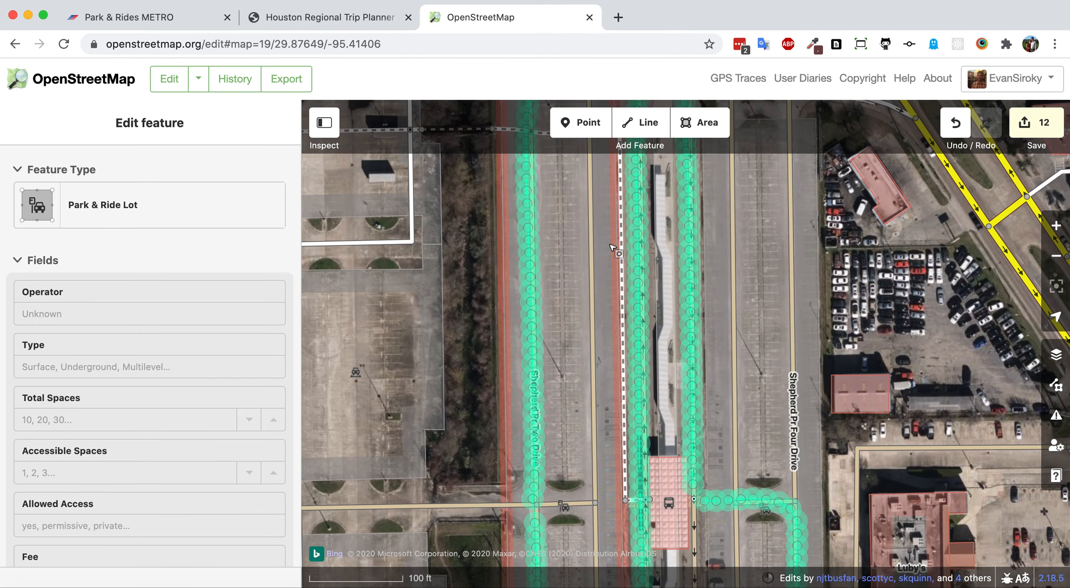
drag(604, 242, 603, 294)
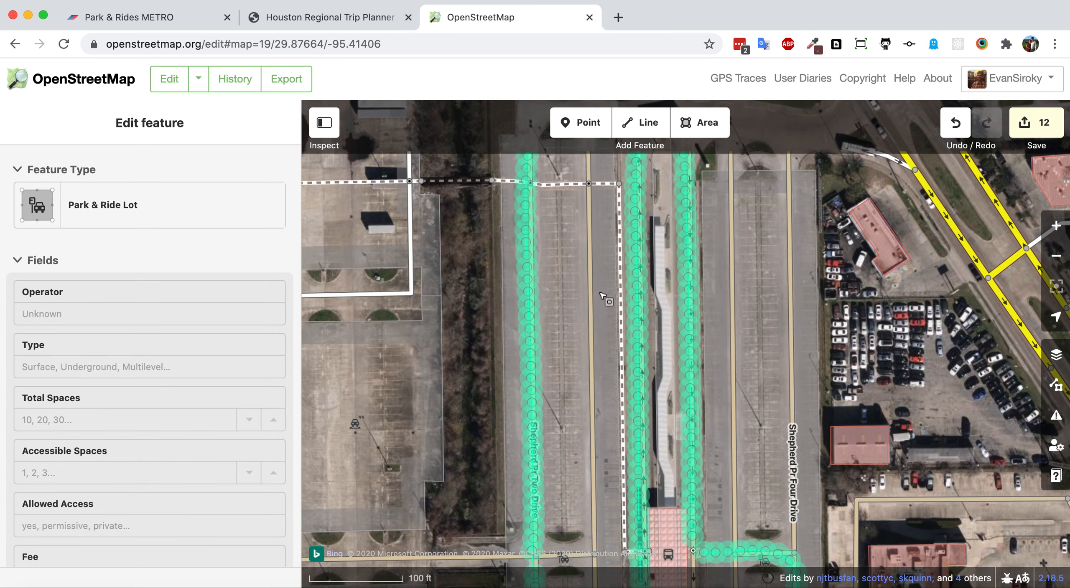
click(623, 239)
right_click(623, 238)
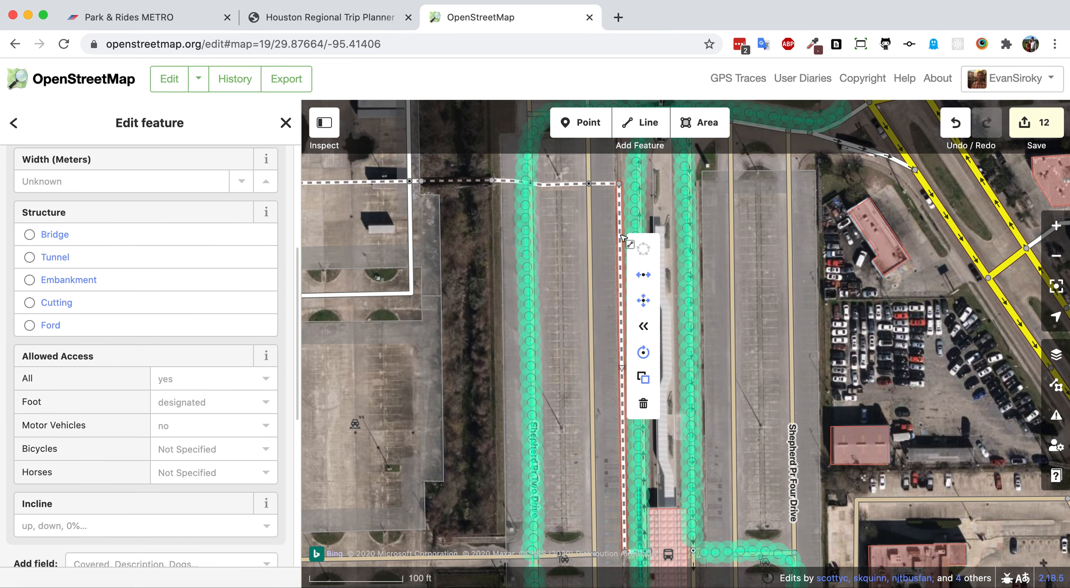
click(643, 403)
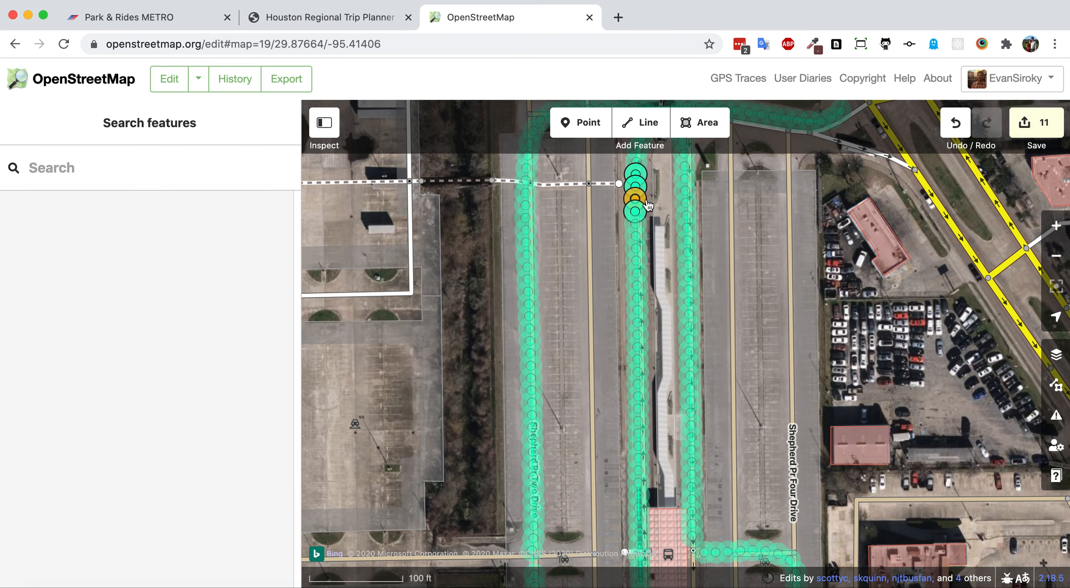
Draw a new line from the footpath's open east end beside the bus lane
scroll(620, 167, up, 1)
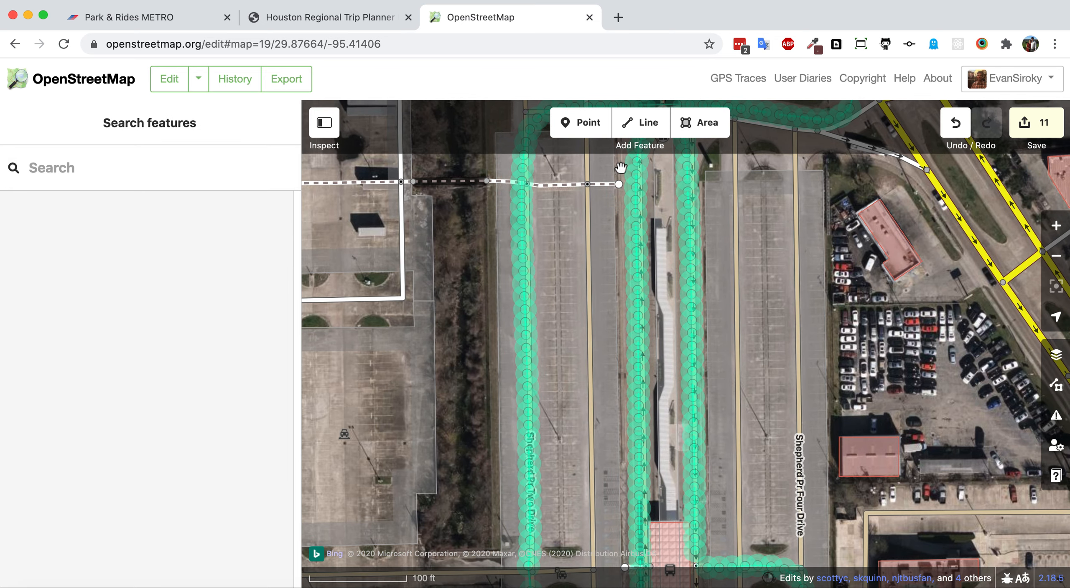
scroll(621, 167, up, 3)
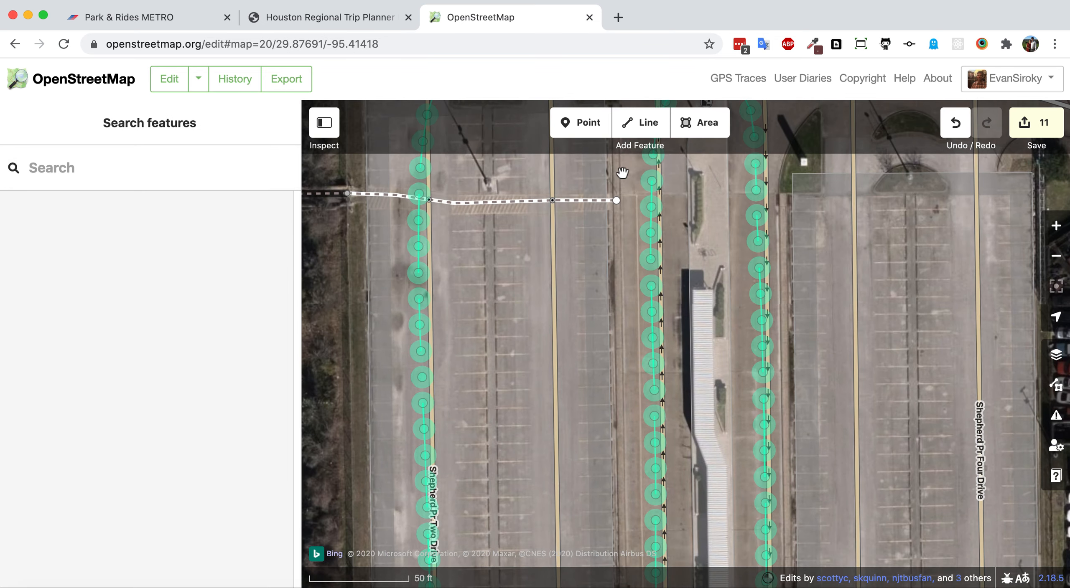
scroll(622, 173, up, 5)
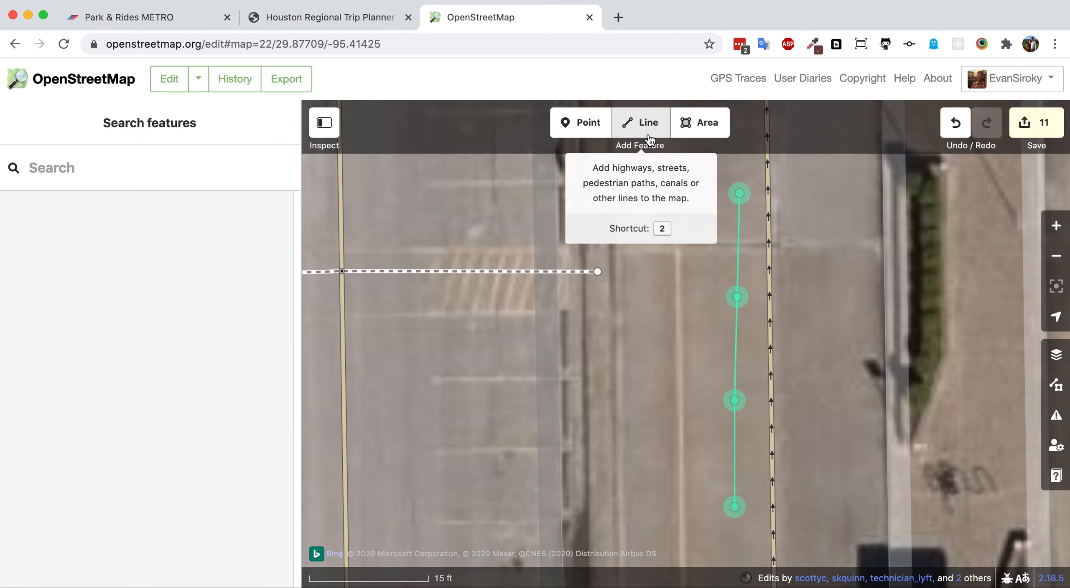
Draw a line across the bus driveway from the platform edge west to the open end of the parking-lot foot path
click(650, 139)
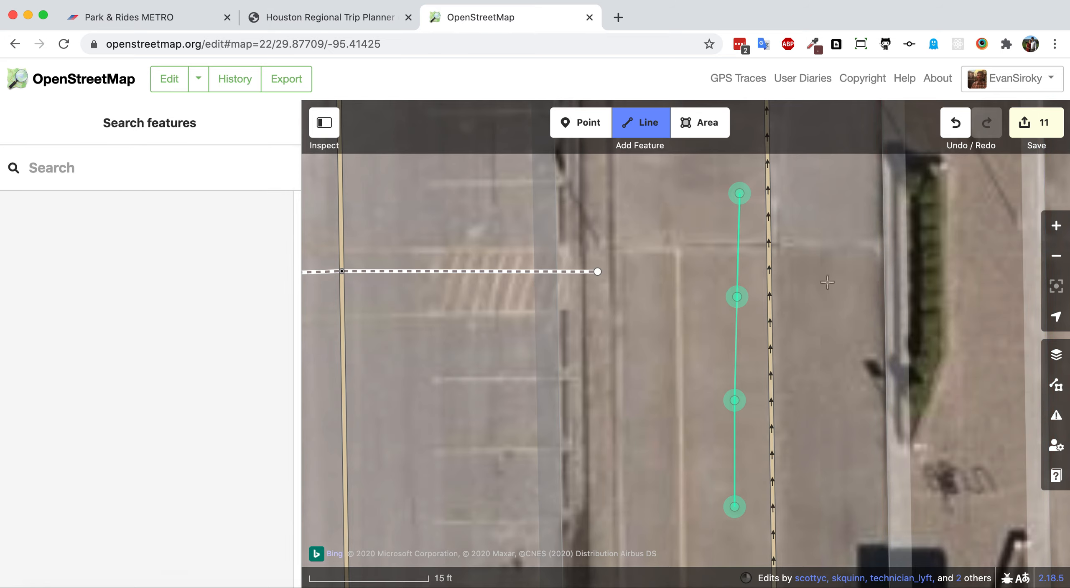
click(884, 272)
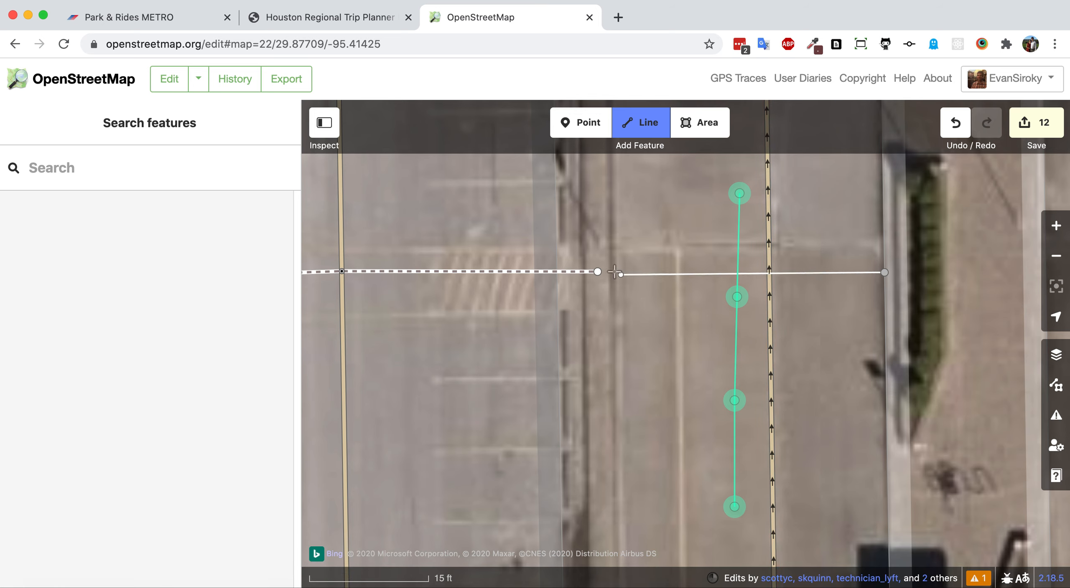
click(598, 272)
click(598, 273)
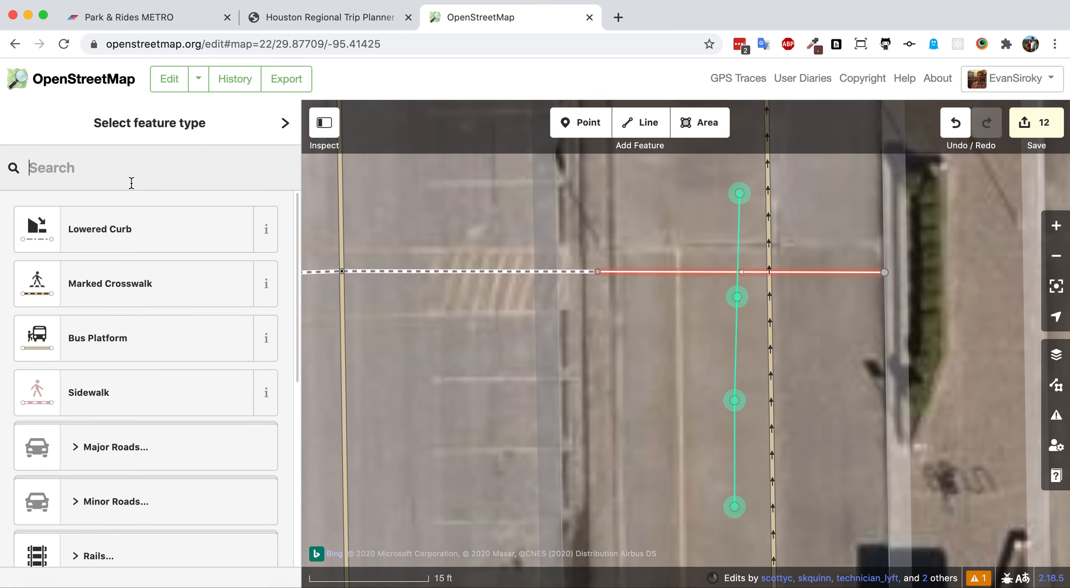
Set the new line's feature type to Unmarked Crossing and connect it to the driveway it crosses
text(unm)
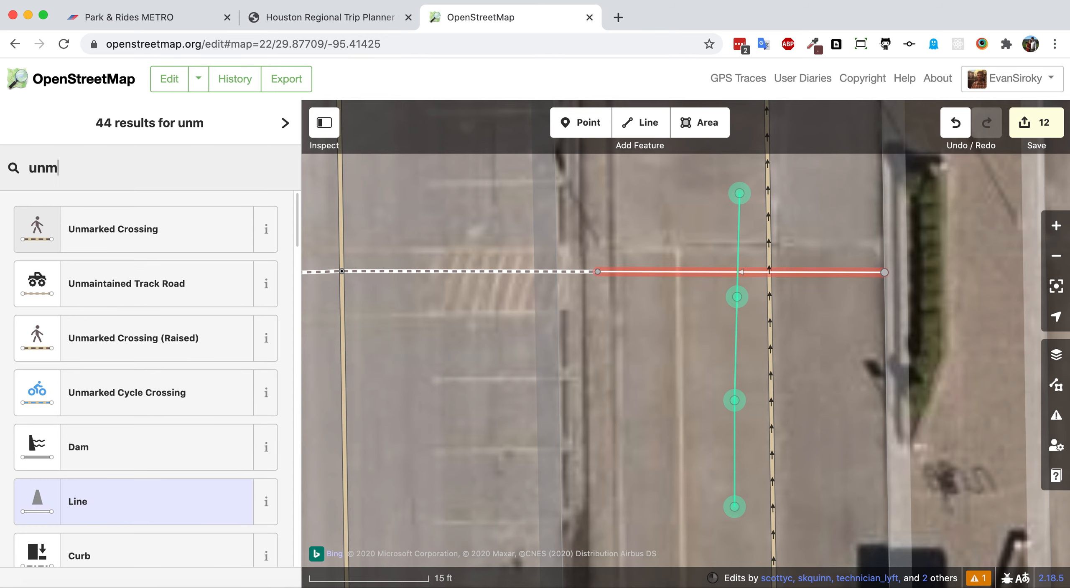
click(122, 241)
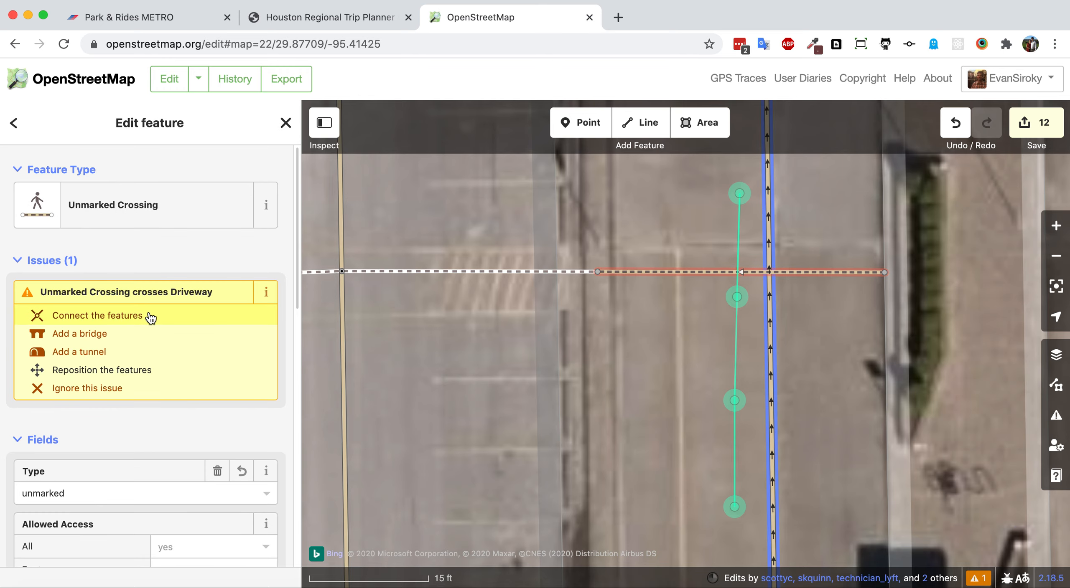
click(151, 317)
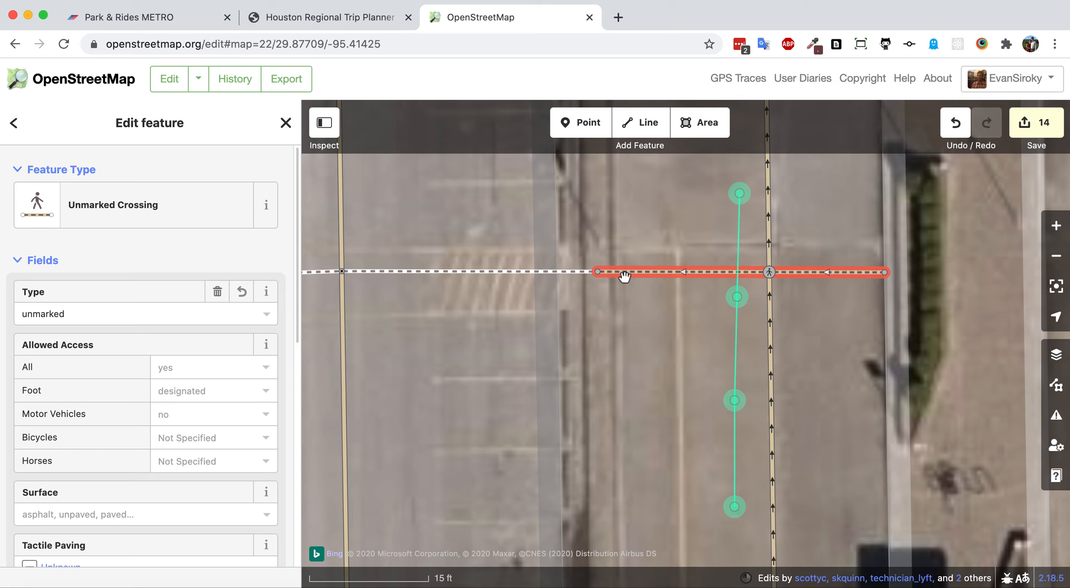
Tag the crossing's east end node as a Raised Curb with tactile paving set to No
click(885, 273)
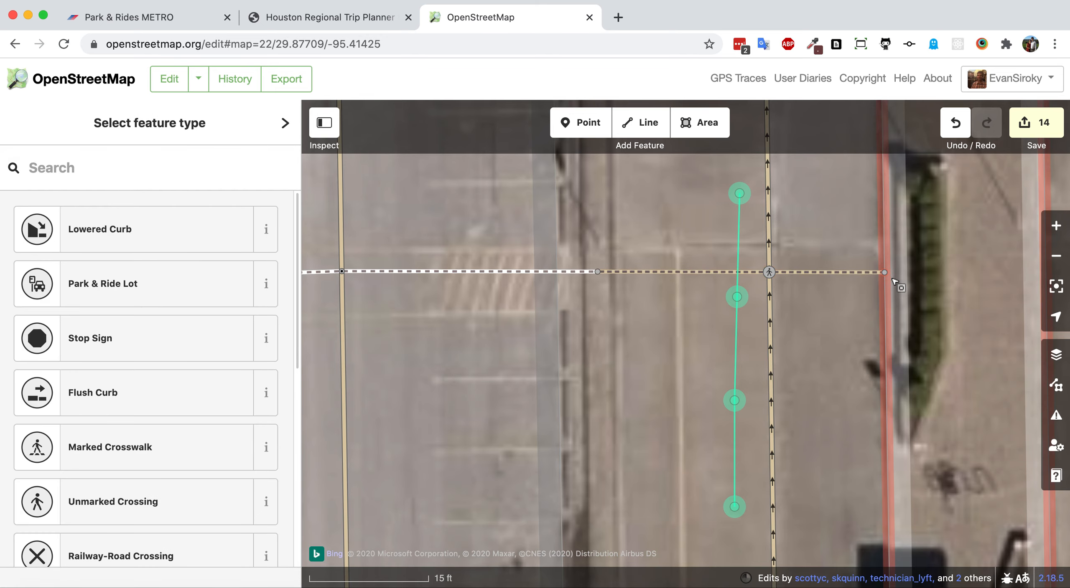
click(121, 166)
text(rau)
key(BackSpace)
text(i)
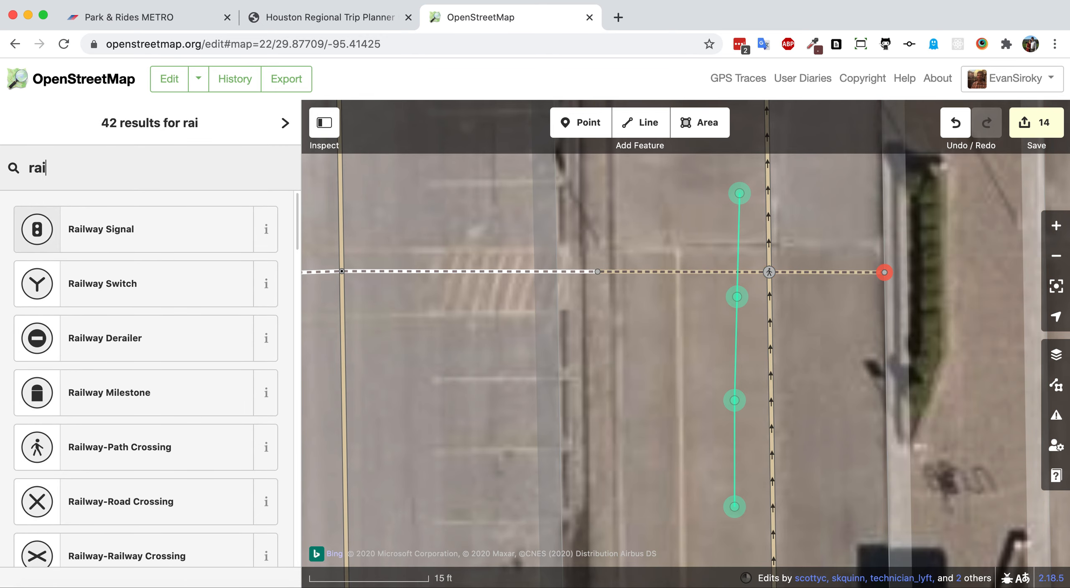
text(s)
click(114, 217)
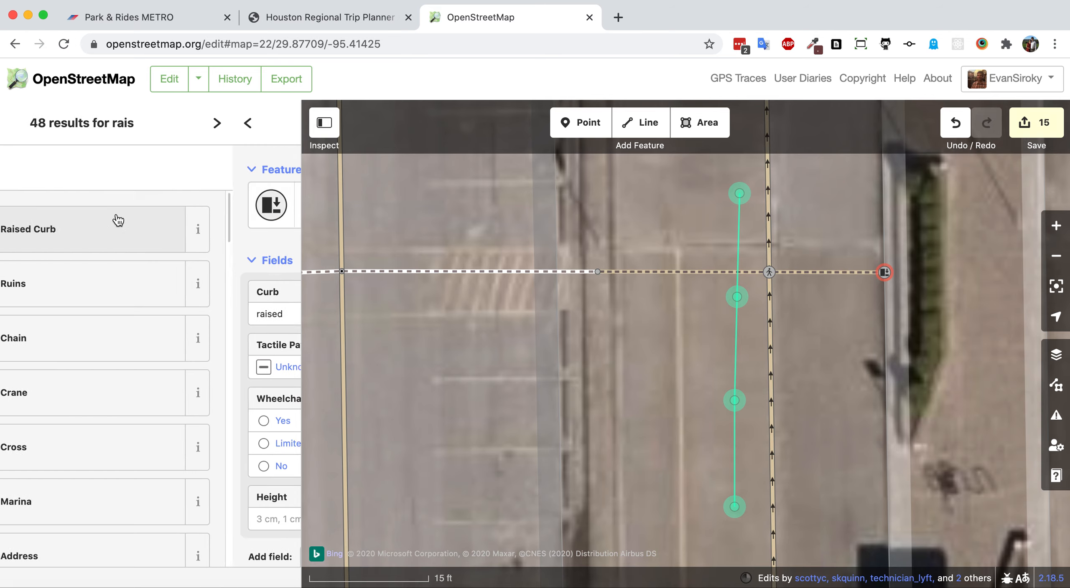
click(58, 370)
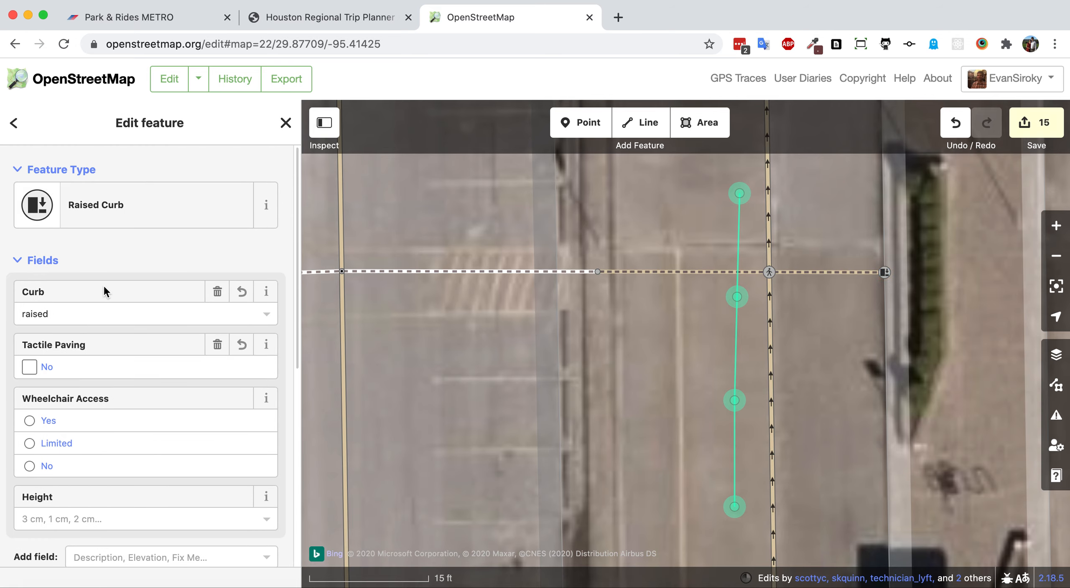
Copy the raised curb's tags (barrier=kerb, kerb=raised, tactile_paving=no) onto the crossing's west end node
scroll(103, 284, down, 8)
click(133, 286)
key(super+a)
key(super+c)
click(598, 271)
click(134, 289)
key(super+v)
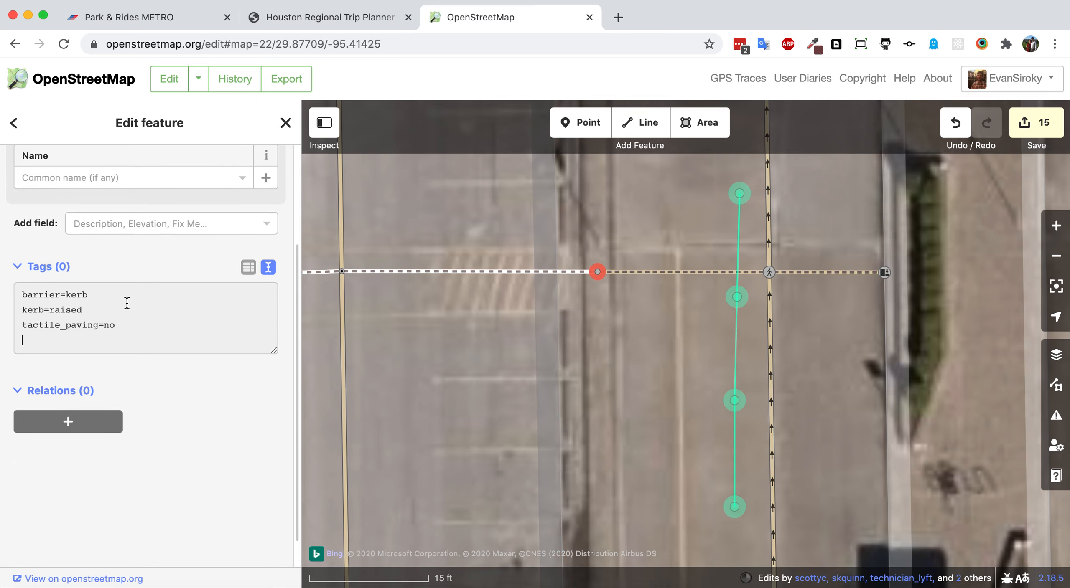
click(623, 242)
Change the foot path running through the parking lot west of the crossing to an Access Aisle
drag(614, 246, 807, 239)
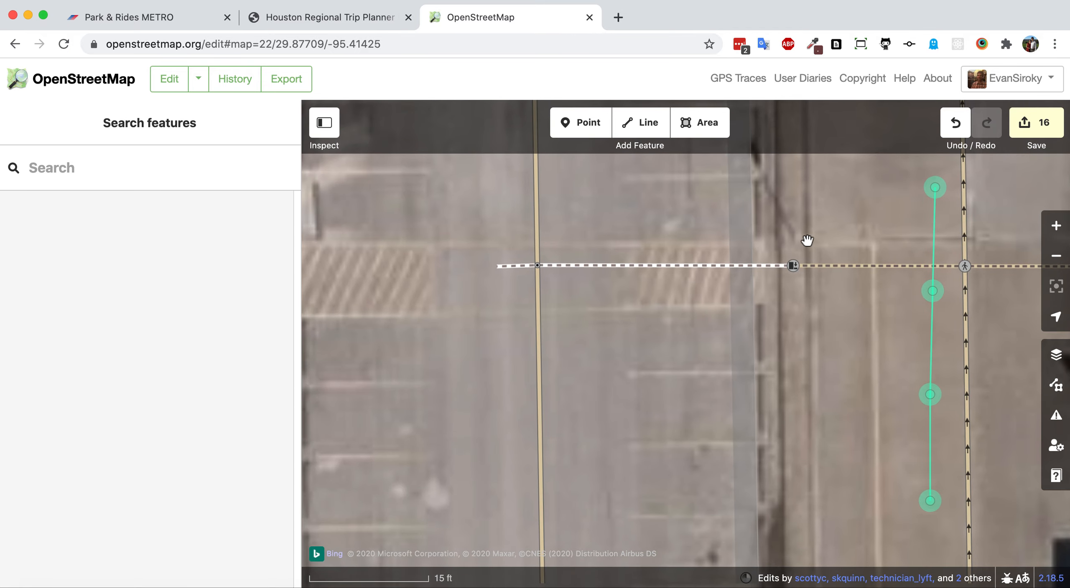
click(645, 266)
scroll(632, 336, down, 3)
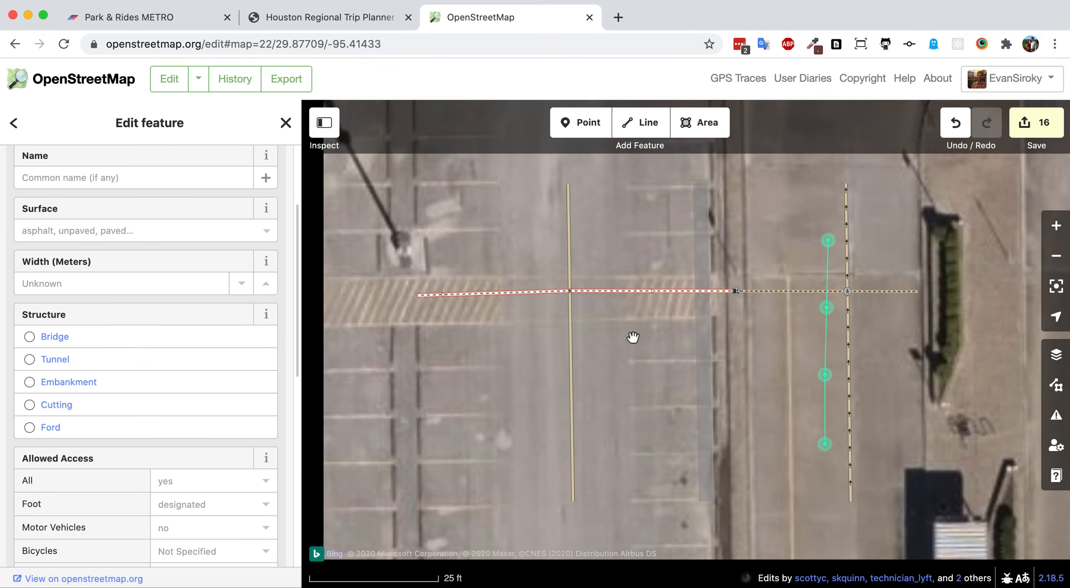
drag(675, 366, 746, 366)
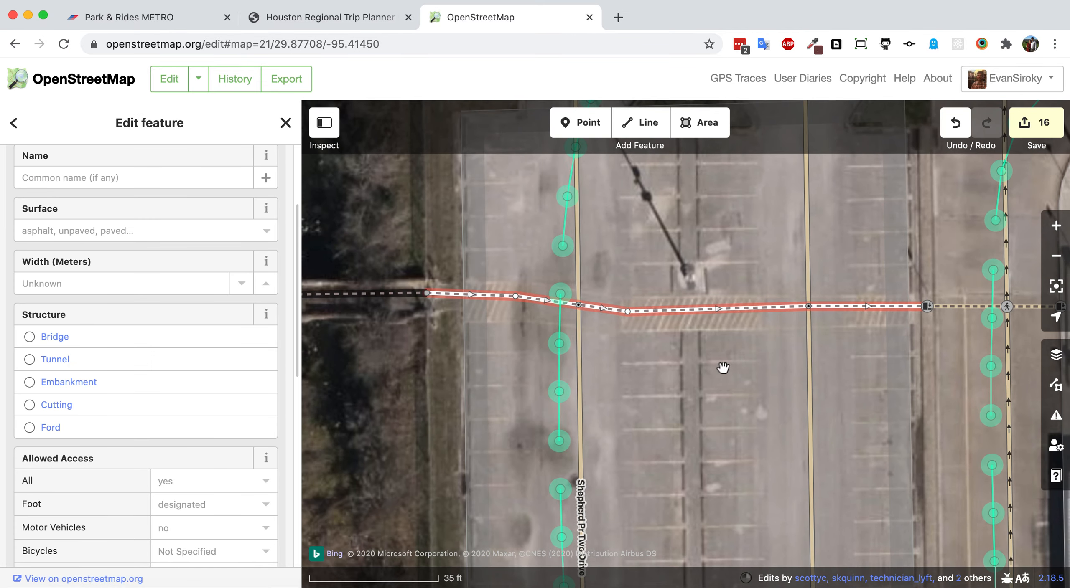
scroll(133, 209, up, 3)
click(134, 215)
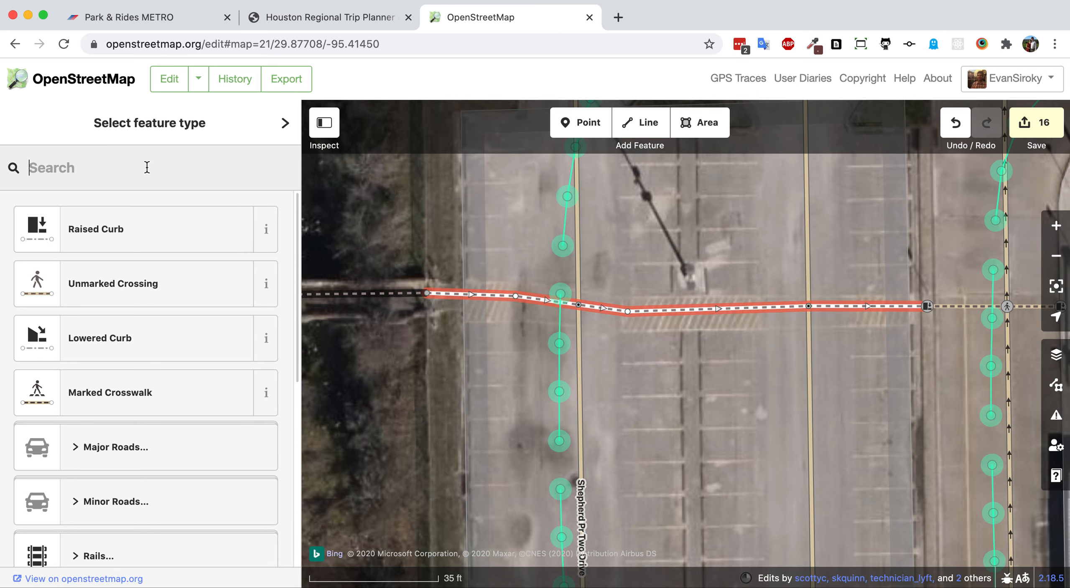
text(acc)
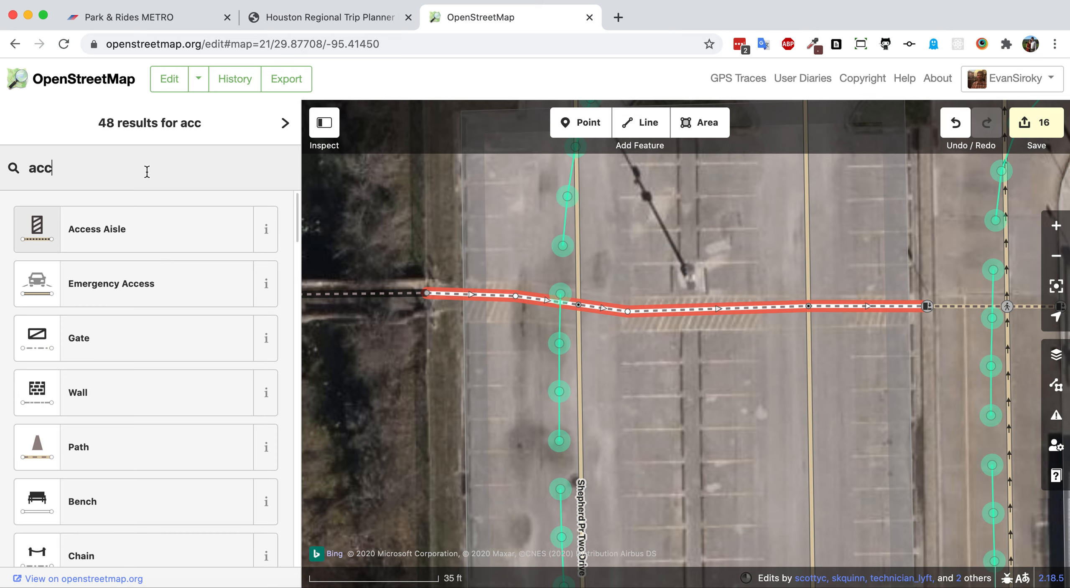
click(143, 227)
click(721, 411)
Extend the west end of the foot path beside the North Shepherd Park & Ride bus station to the parking-lot road junction
drag(721, 411, 561, 254)
click(721, 370)
click(676, 277)
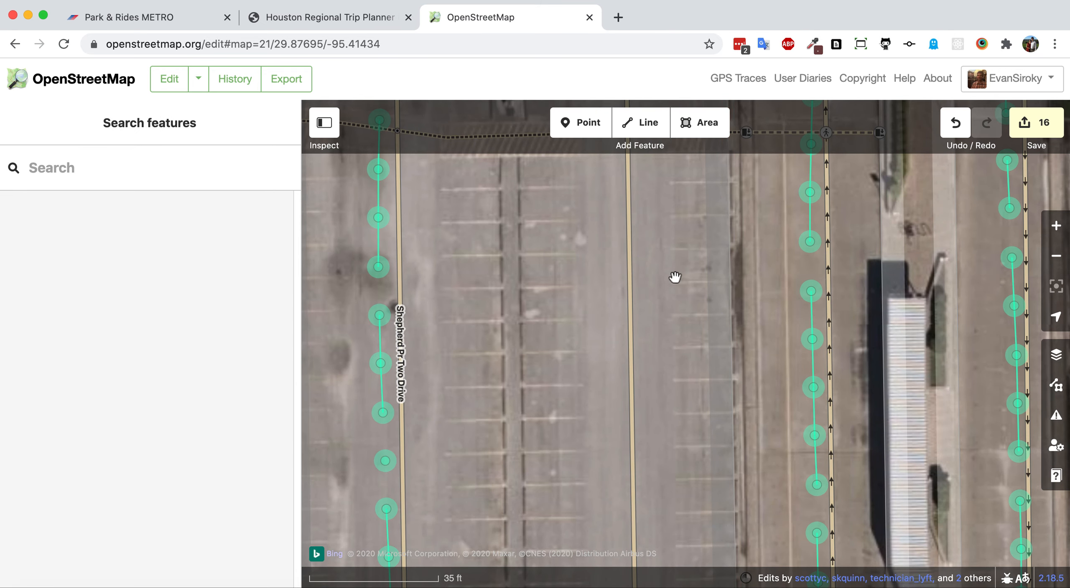
drag(676, 277, 569, 463)
click(659, 341)
click(659, 326)
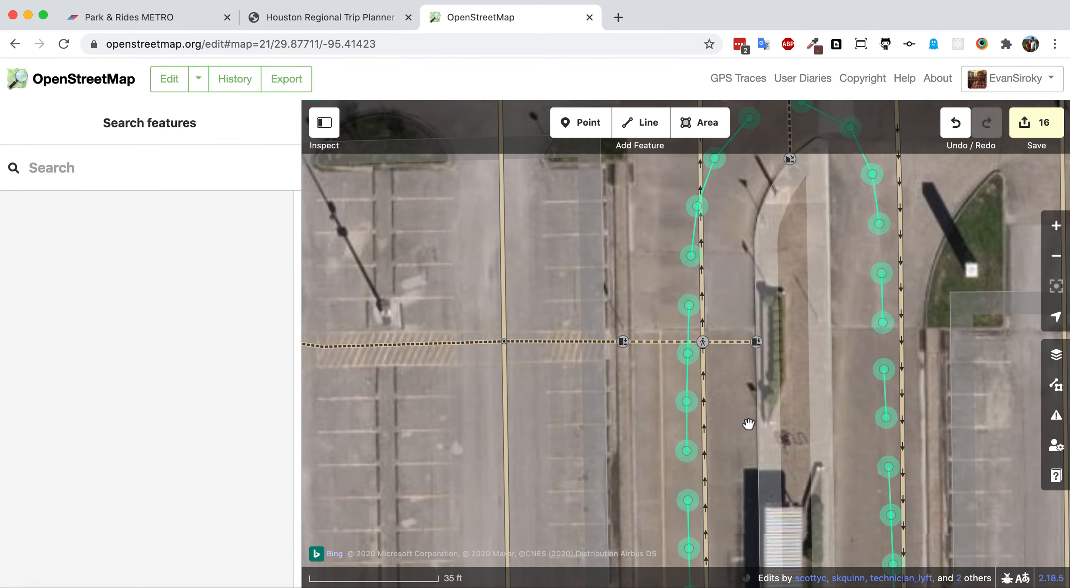
drag(738, 407, 724, 289)
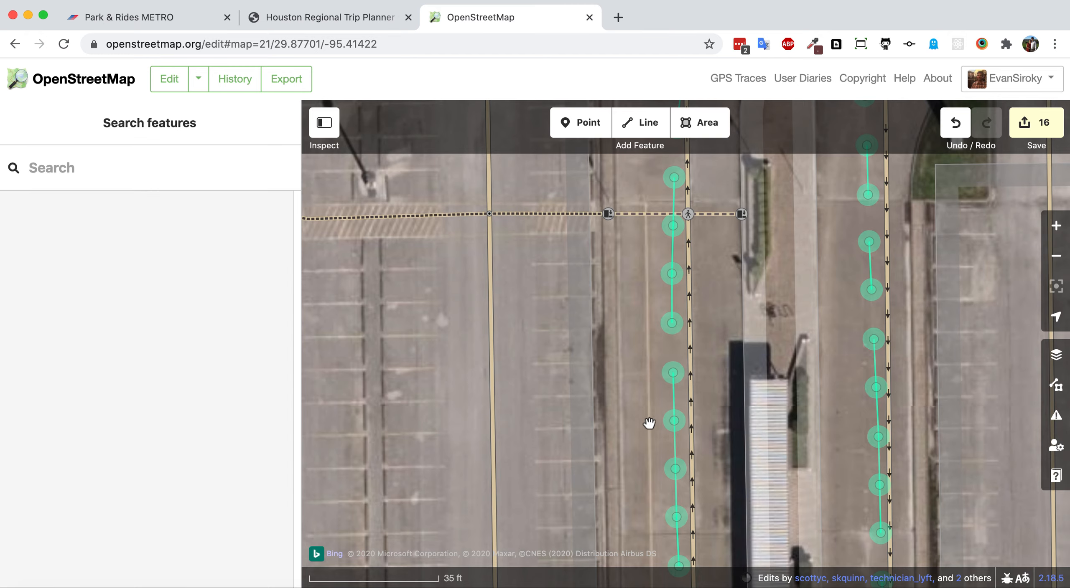
drag(647, 425, 637, 176)
drag(629, 396, 630, 201)
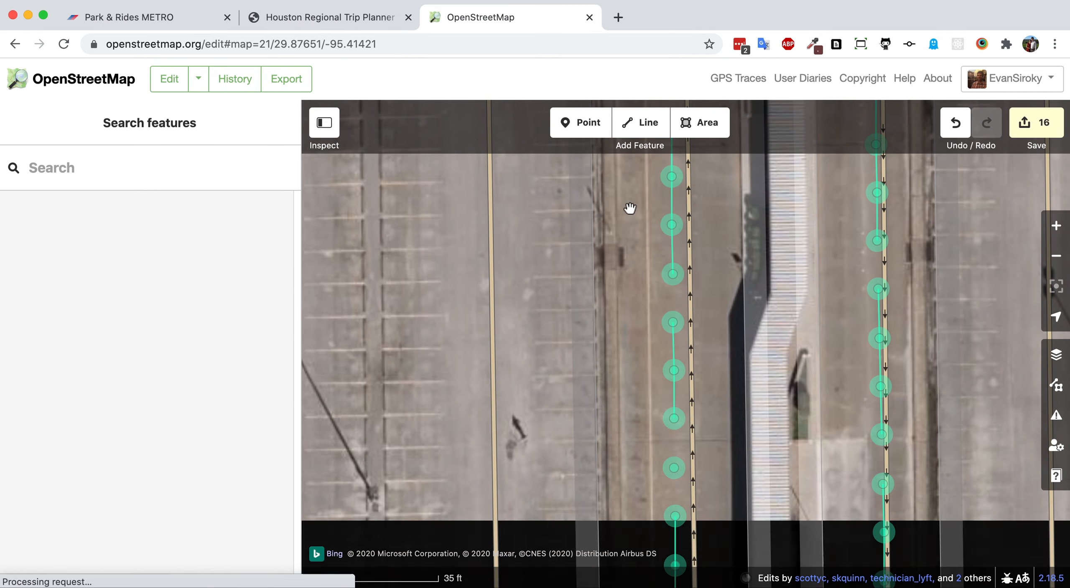
drag(645, 415, 644, 196)
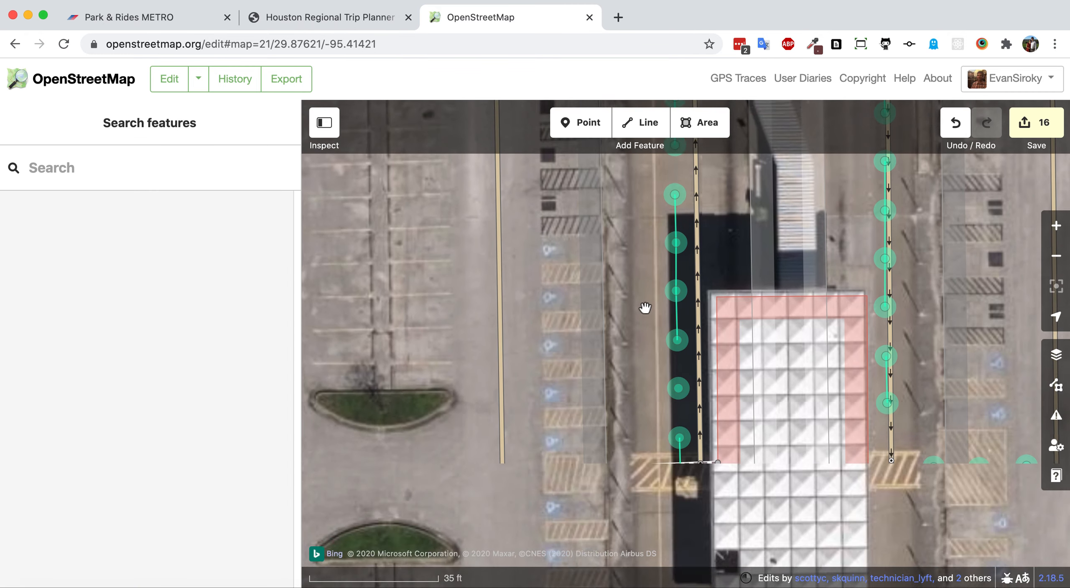
drag(645, 398, 640, 288)
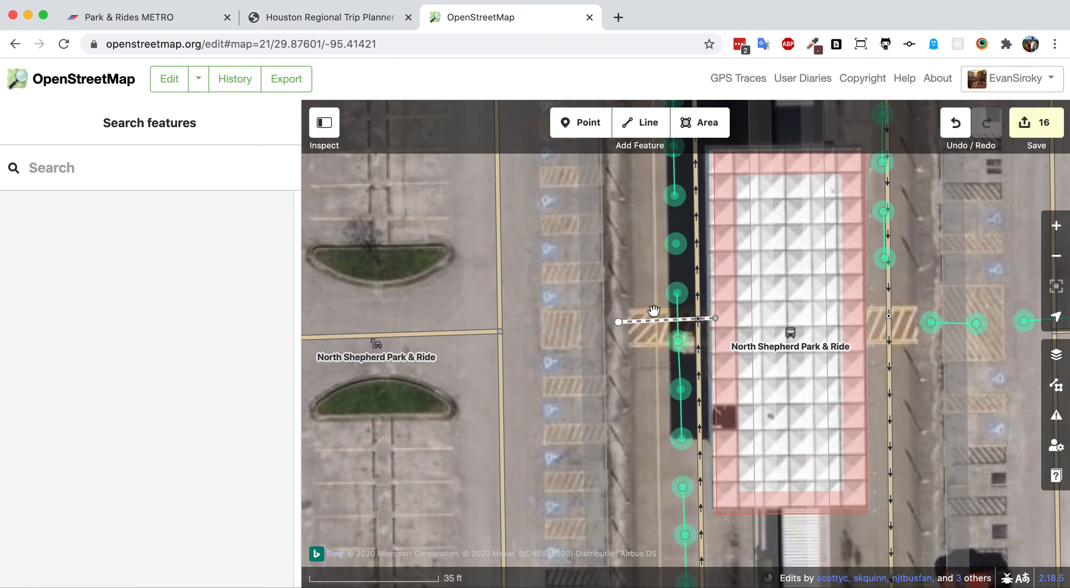
click(619, 323)
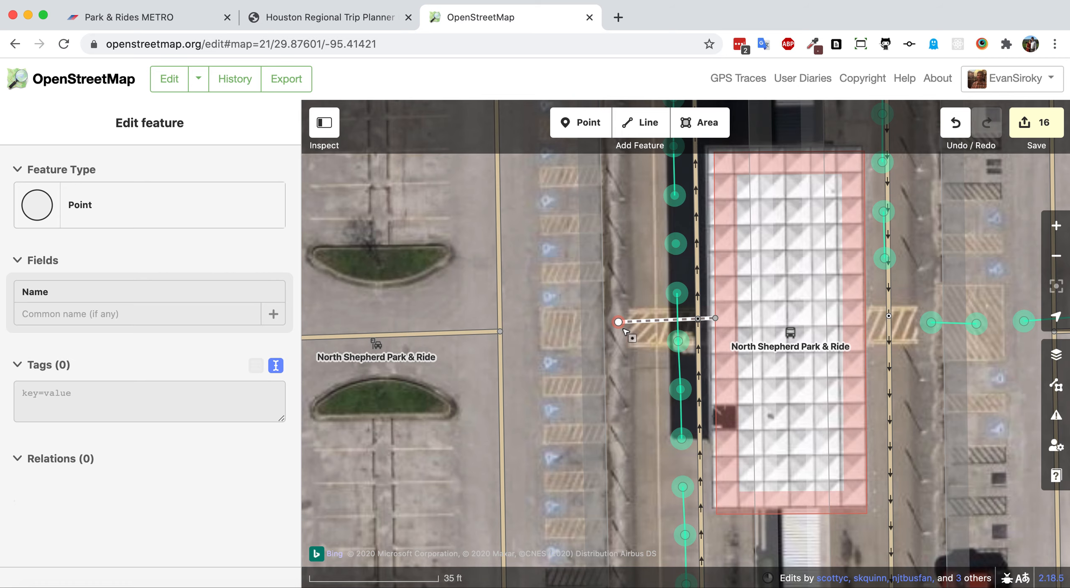
drag(619, 323, 500, 332)
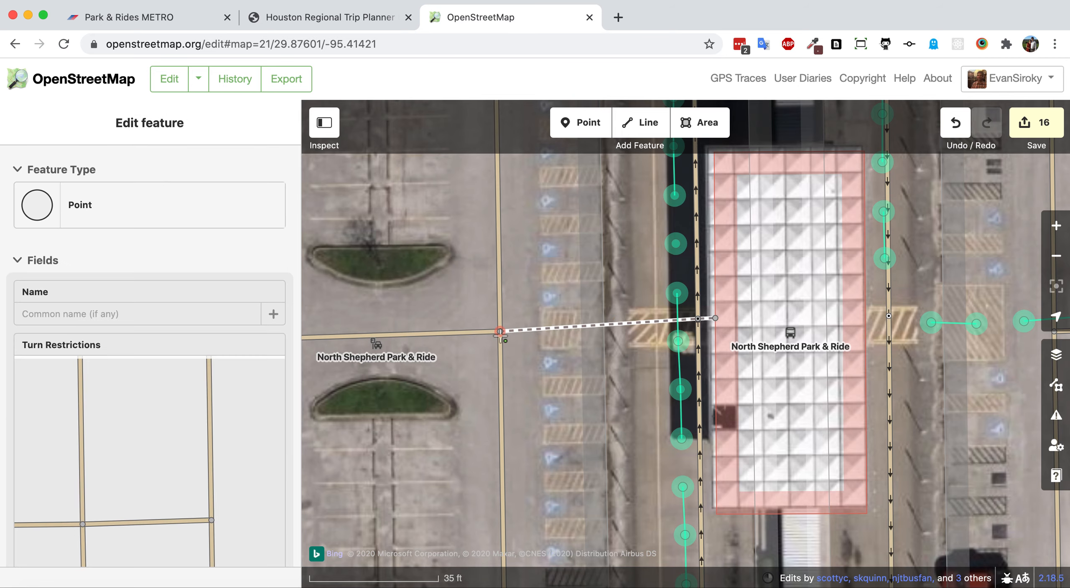
click(592, 311)
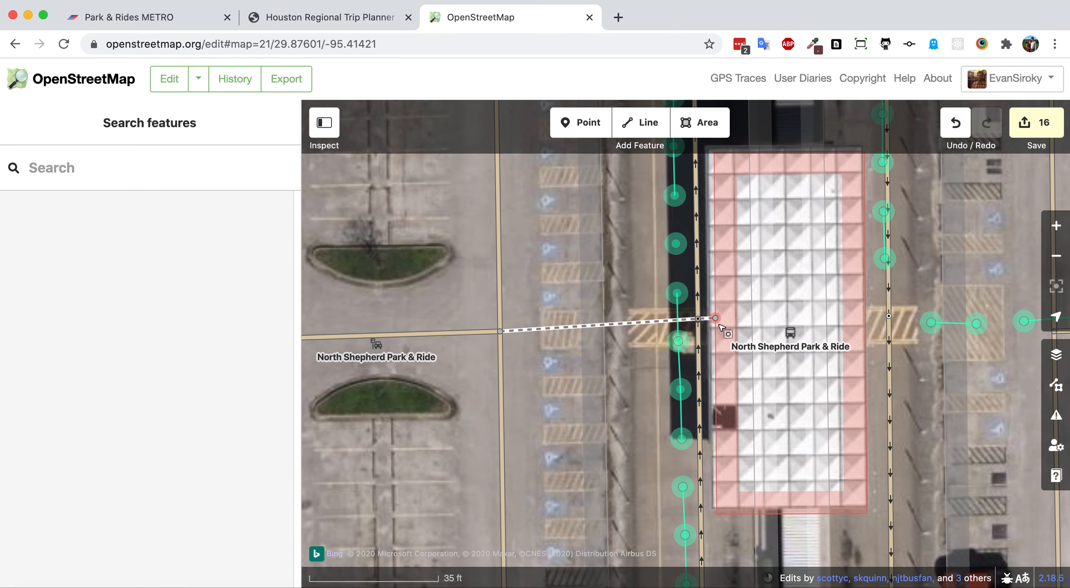
Change the extended foot path beside the bus station to an Access Aisle
click(673, 325)
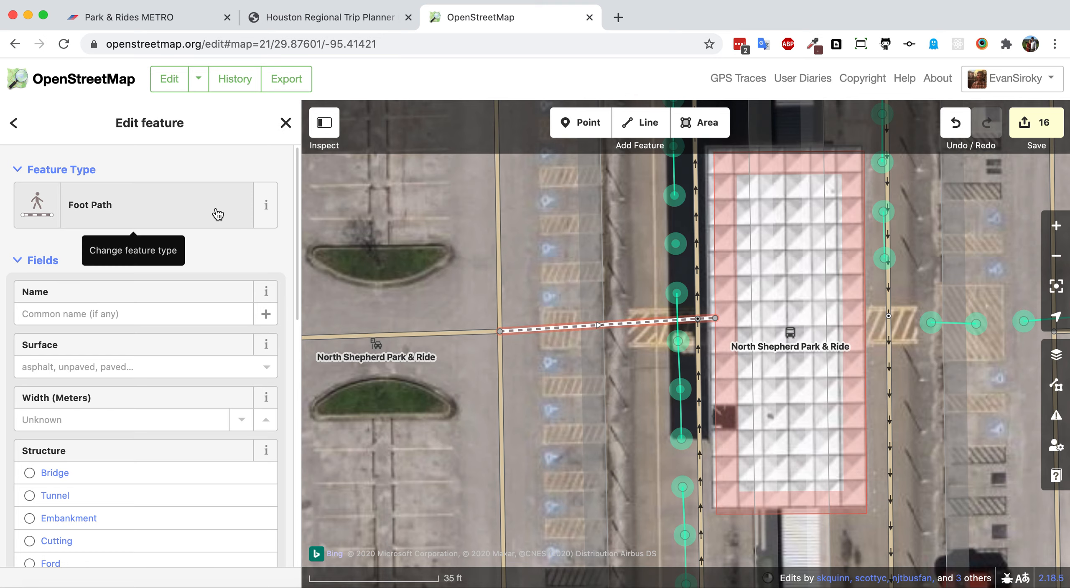
click(176, 207)
click(167, 210)
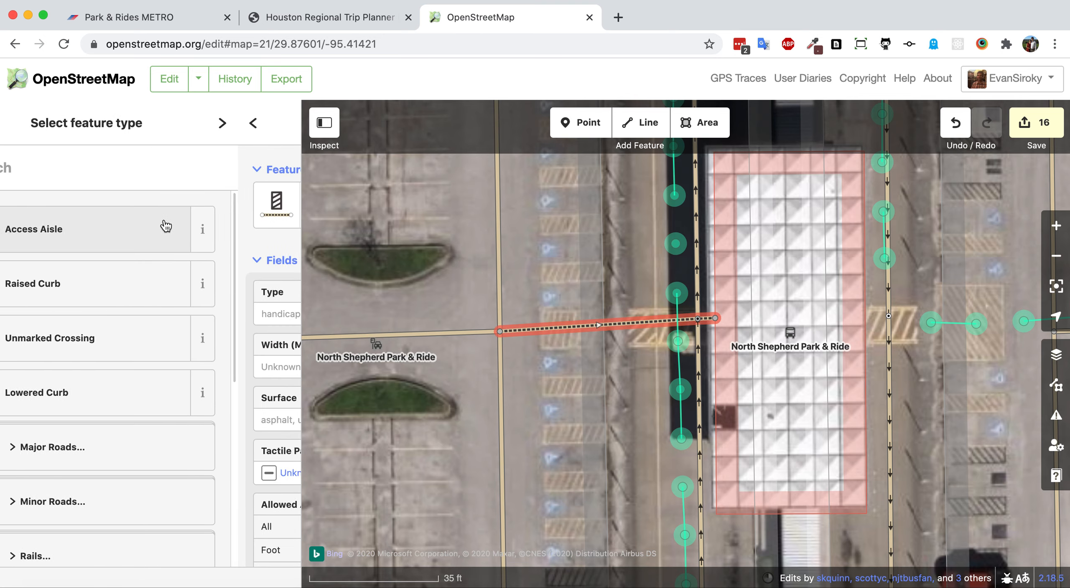
click(649, 360)
Review the North Shepherd Park & Ride bus station's tags and disconnect the access aisle's east end from its outline
scroll(650, 360, up, 5)
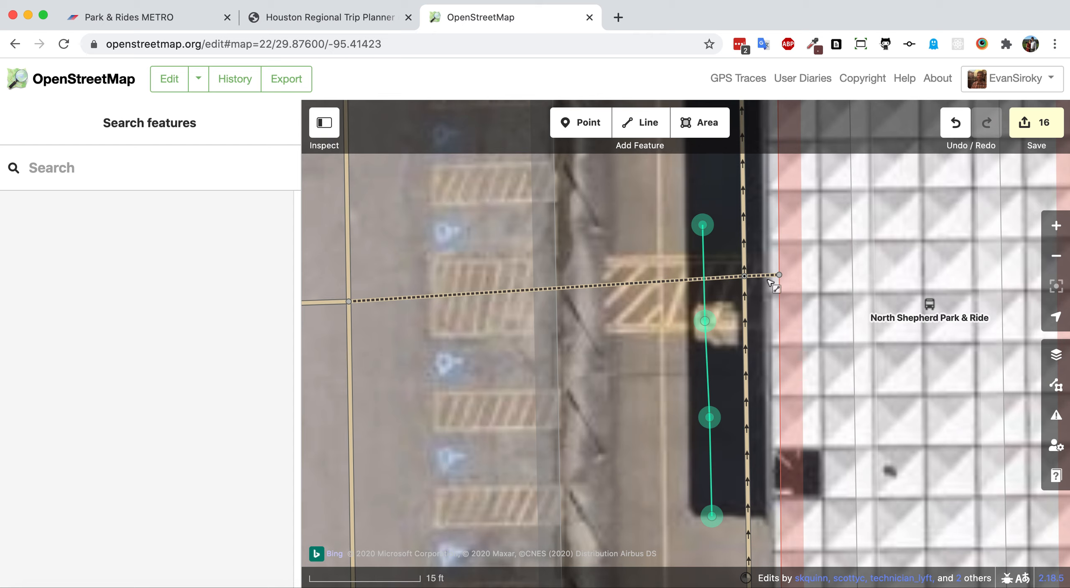
click(780, 275)
click(798, 308)
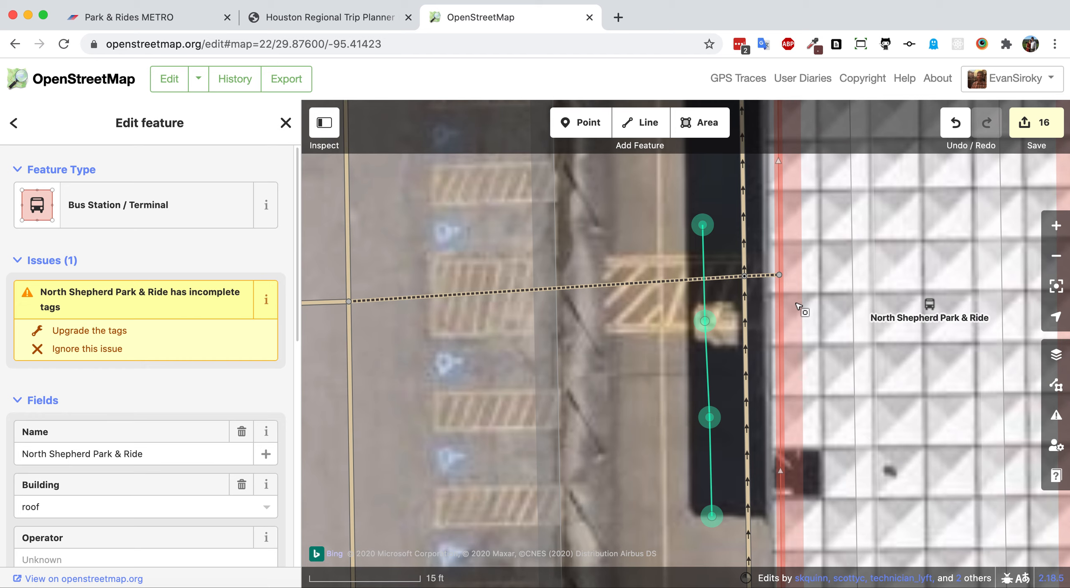
scroll(171, 262, down, 6)
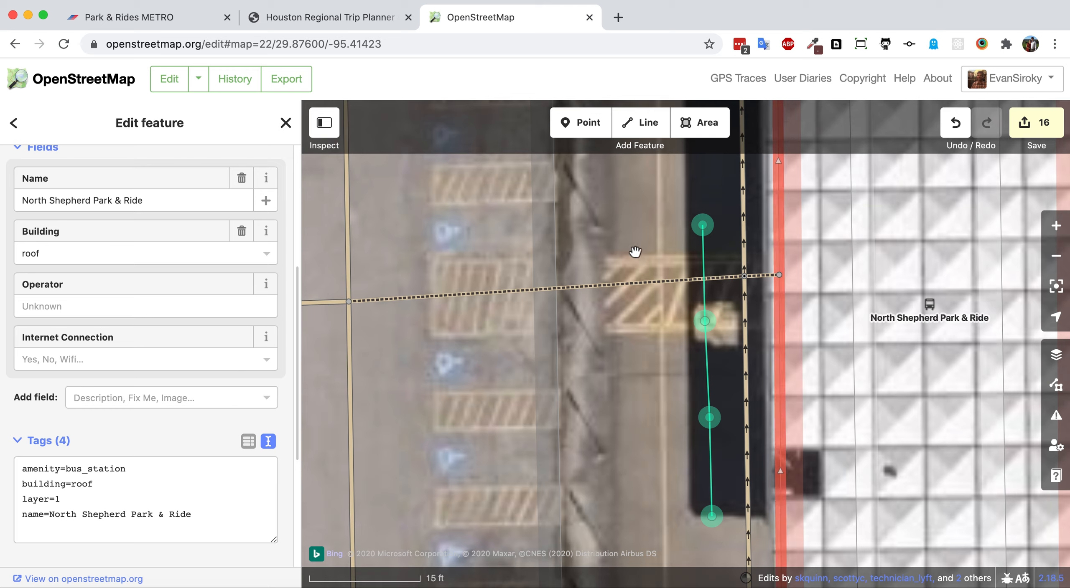
click(780, 277)
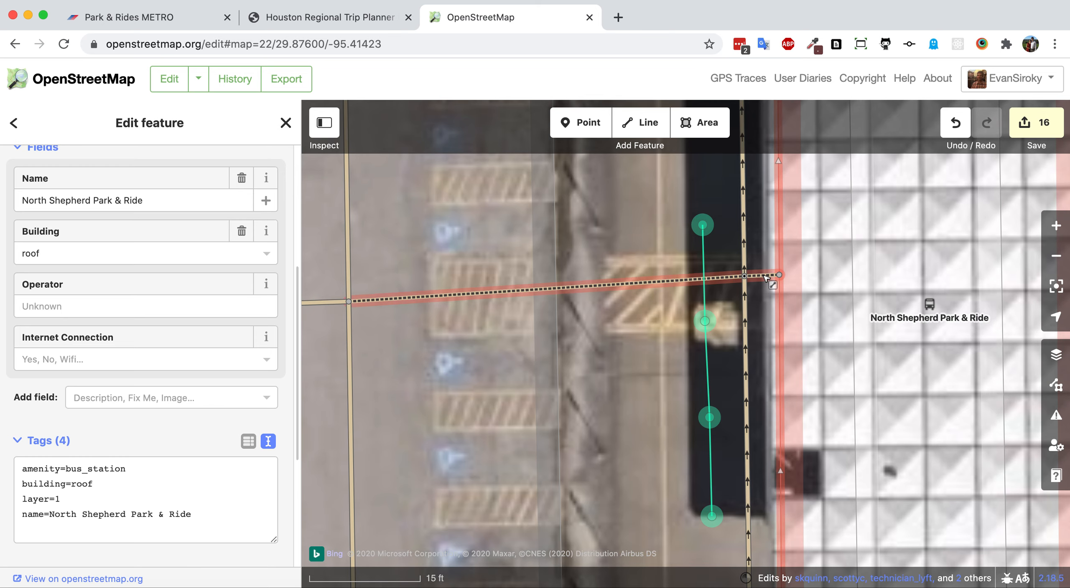
right_click(782, 278)
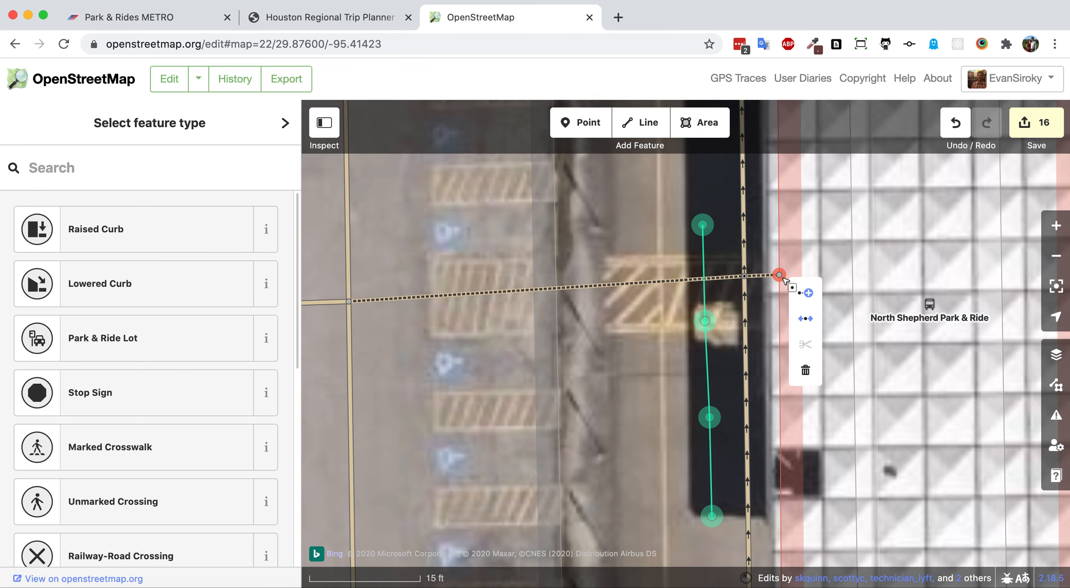
click(805, 319)
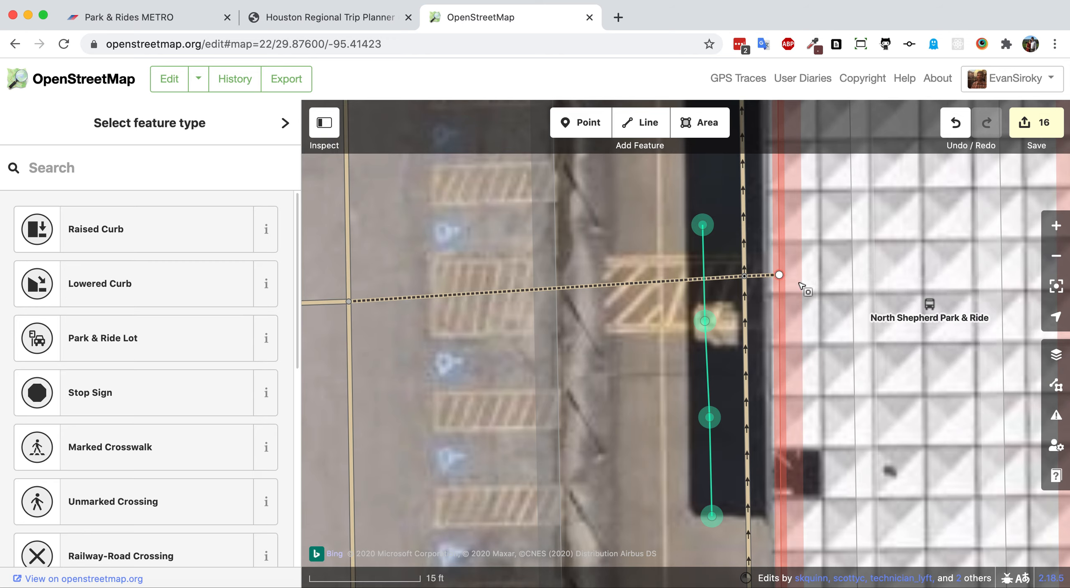
Move the access aisle's detached east end onto the bus platform's edge, slightly south of its original line
click(764, 278)
drag(780, 276, 855, 275)
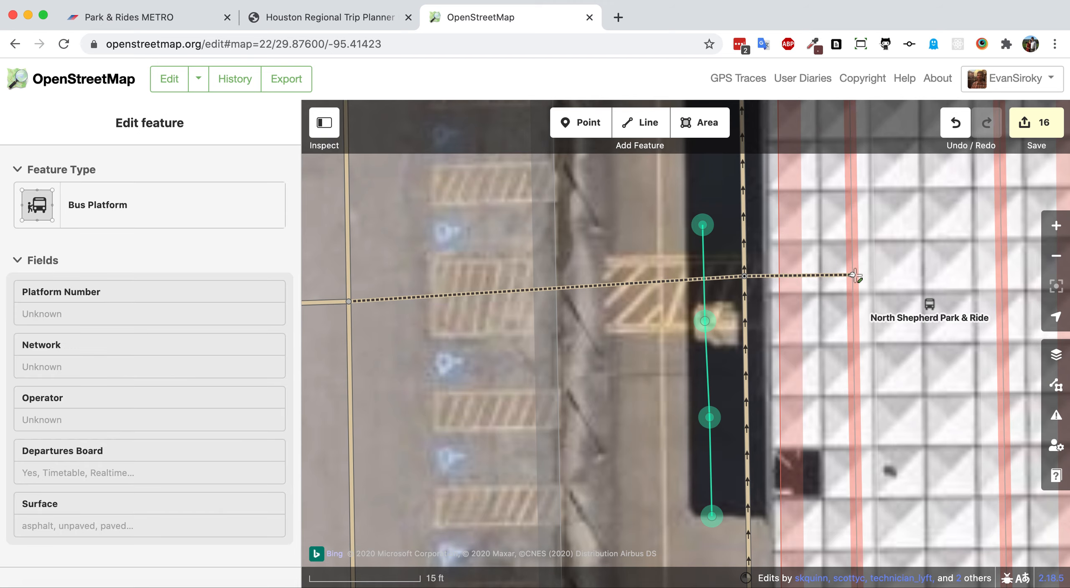
drag(853, 275, 853, 290)
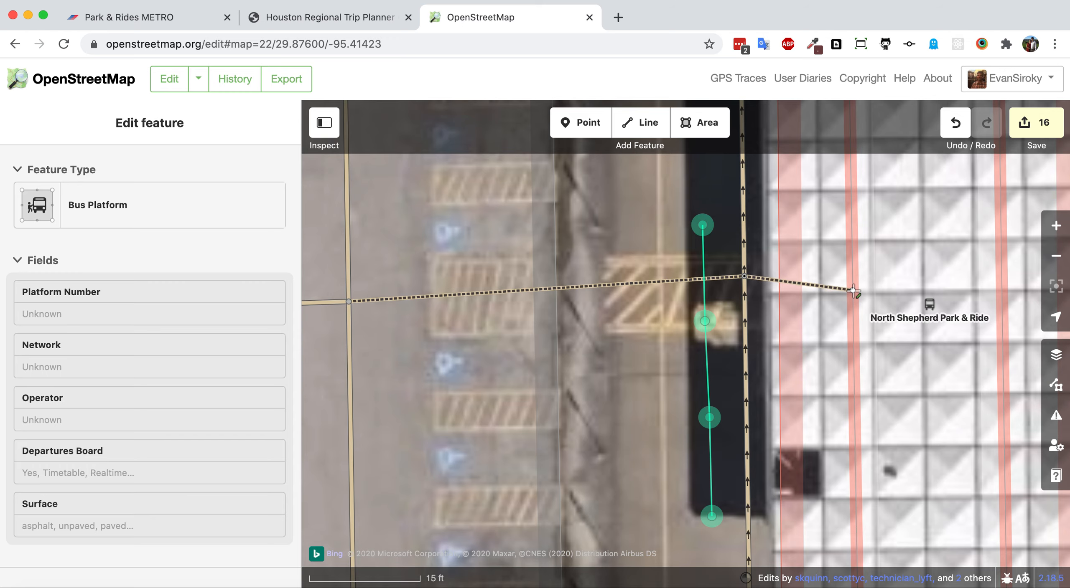
Move the access aisle's junction with the west driveway slightly south so the aisle runs straight onto the bus platform
click(746, 278)
drag(745, 288, 744, 291)
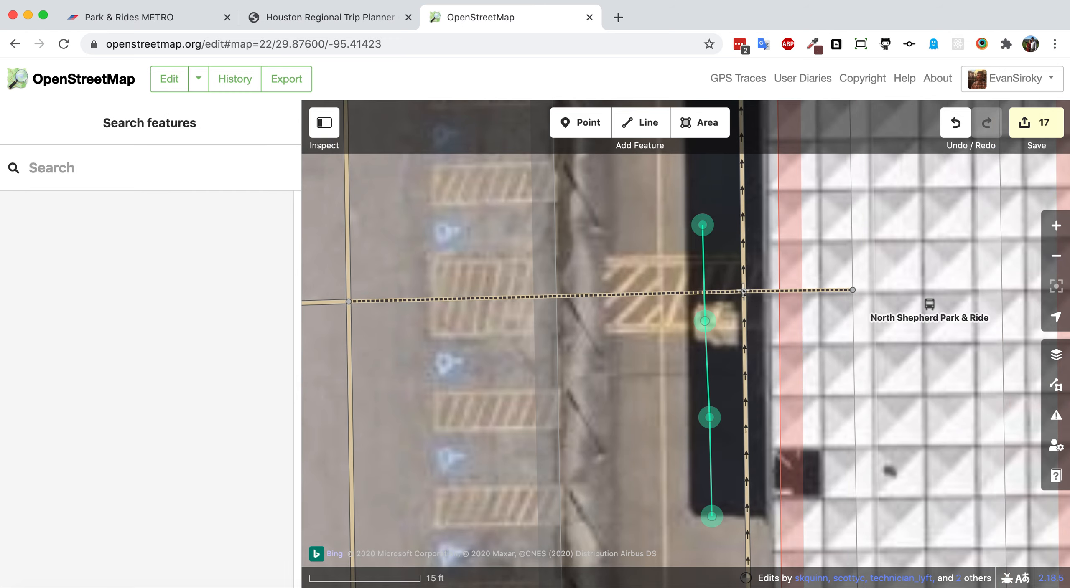
click(744, 291)
click(659, 363)
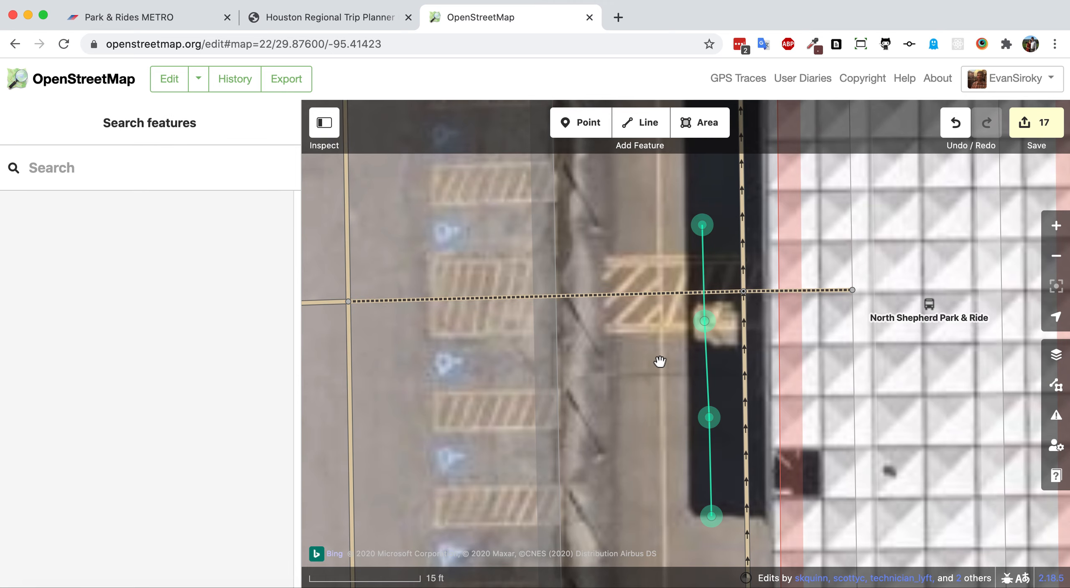
Examine the street-level photos east of the bus station for crossing markings and curbs between the platform and the parking lot
scroll(659, 361, down, 2)
scroll(659, 361, down, 1)
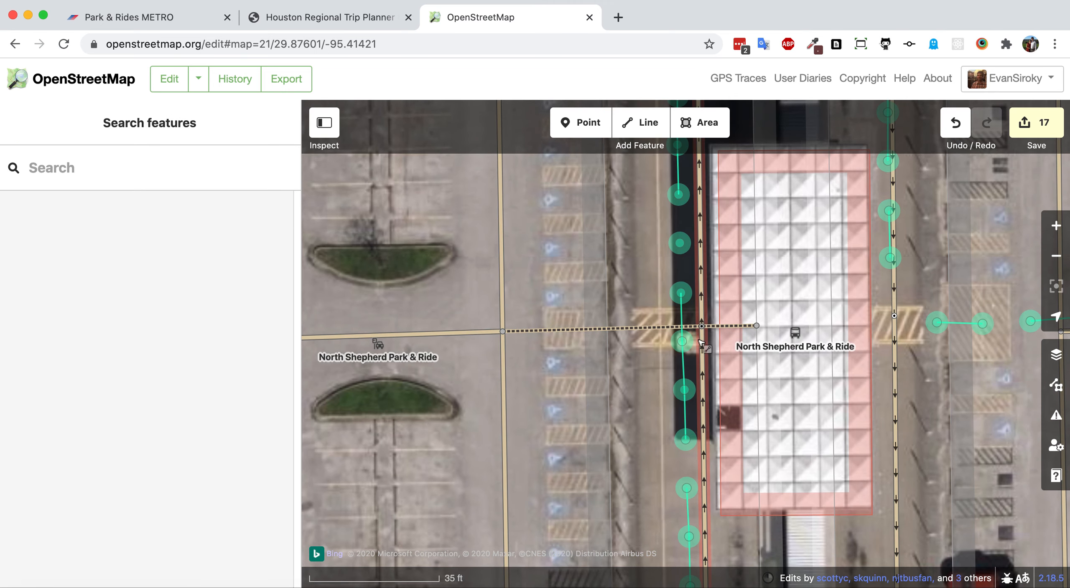
drag(913, 353, 747, 336)
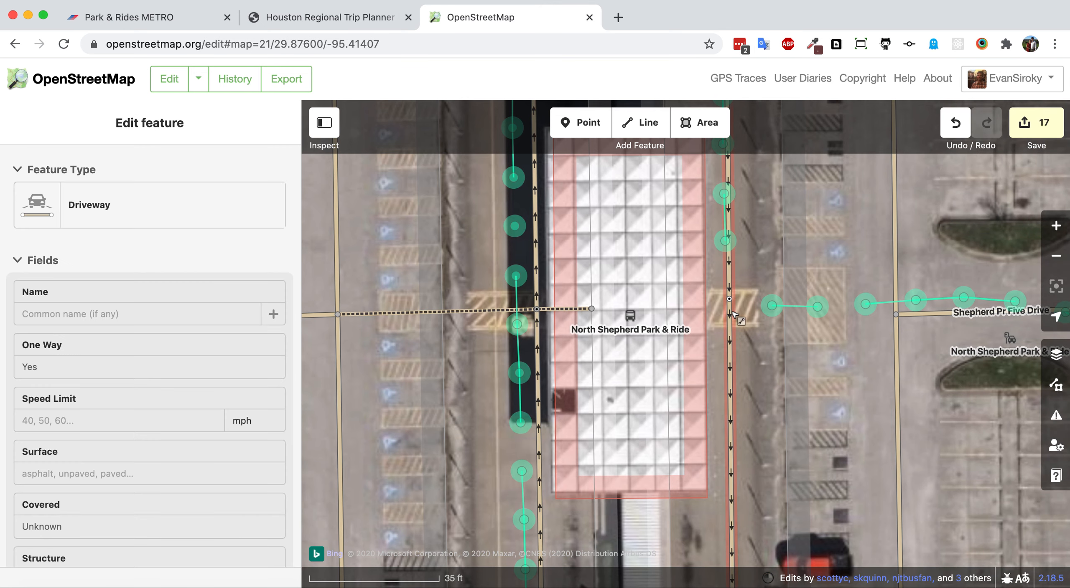
click(916, 300)
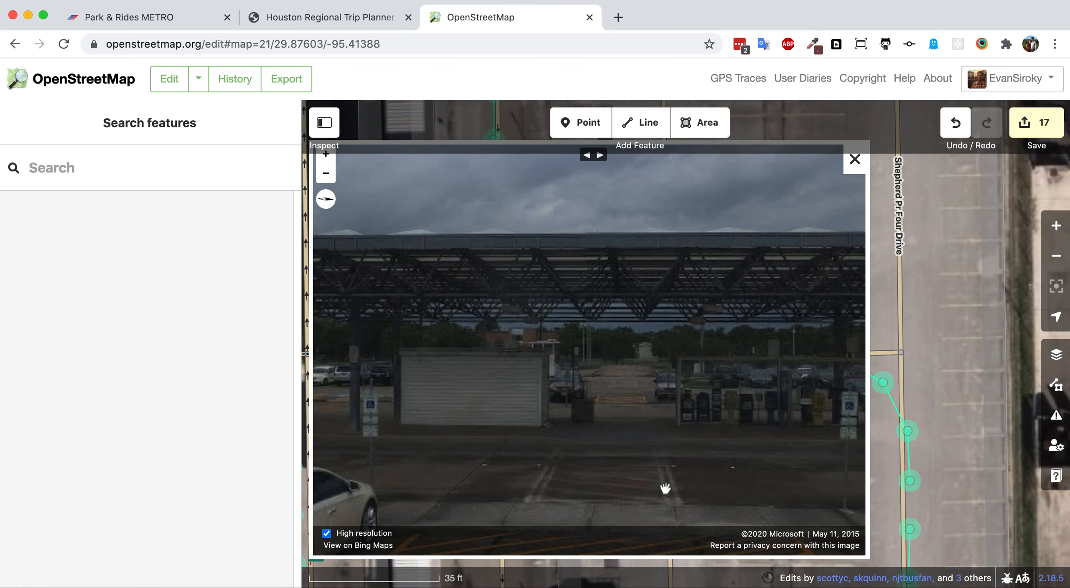
drag(665, 488, 676, 381)
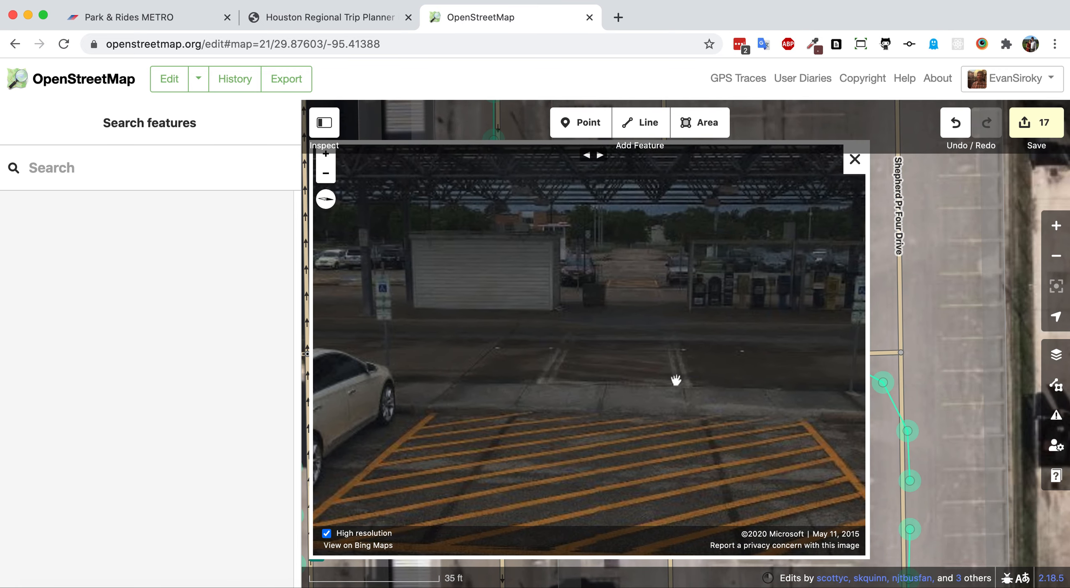
double_click(676, 347)
drag(609, 318, 724, 395)
click(853, 163)
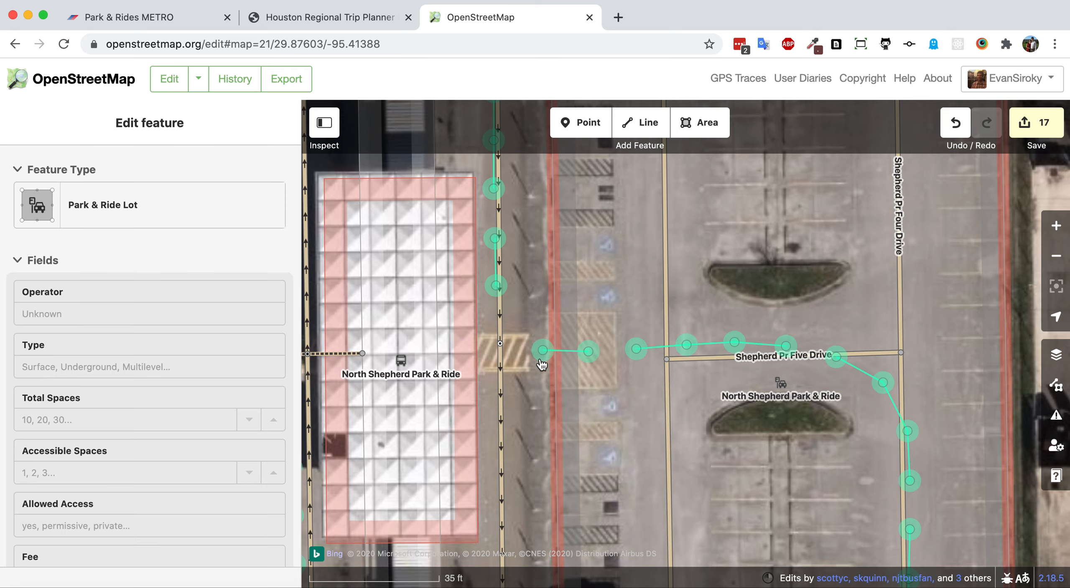
drag(390, 354, 534, 353)
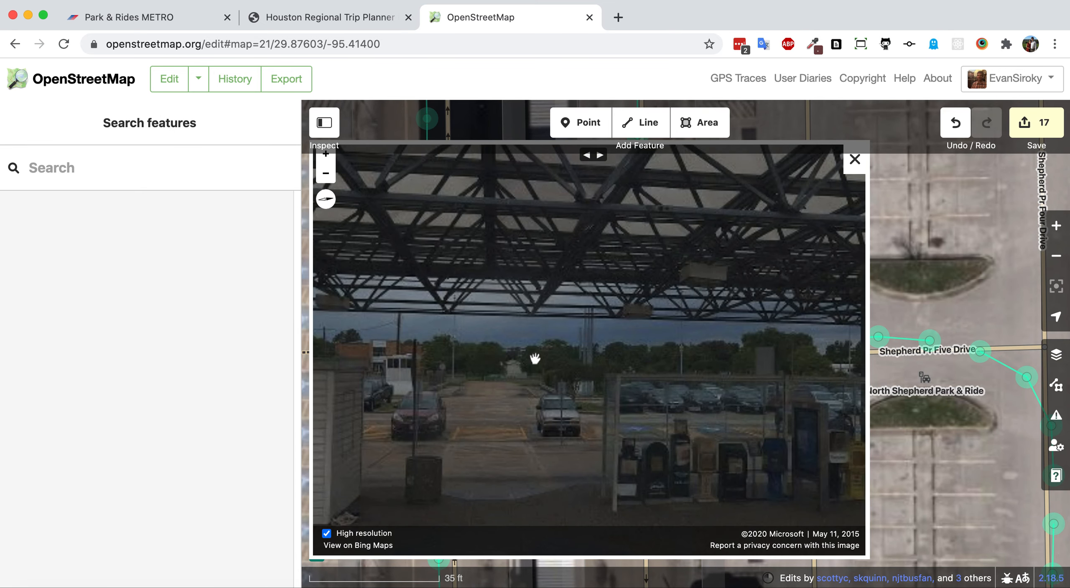
drag(536, 449, 561, 253)
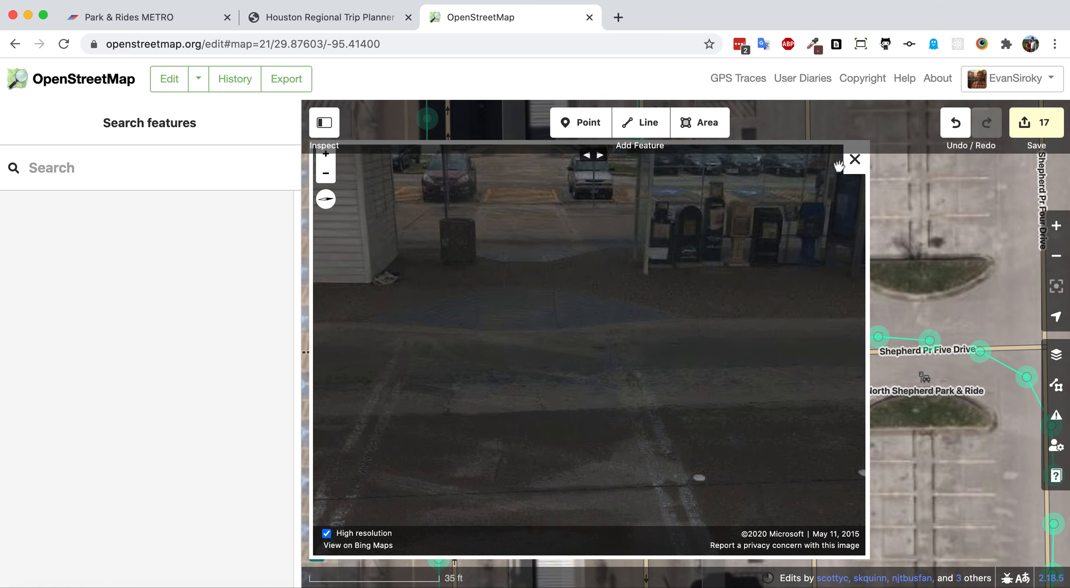
click(854, 160)
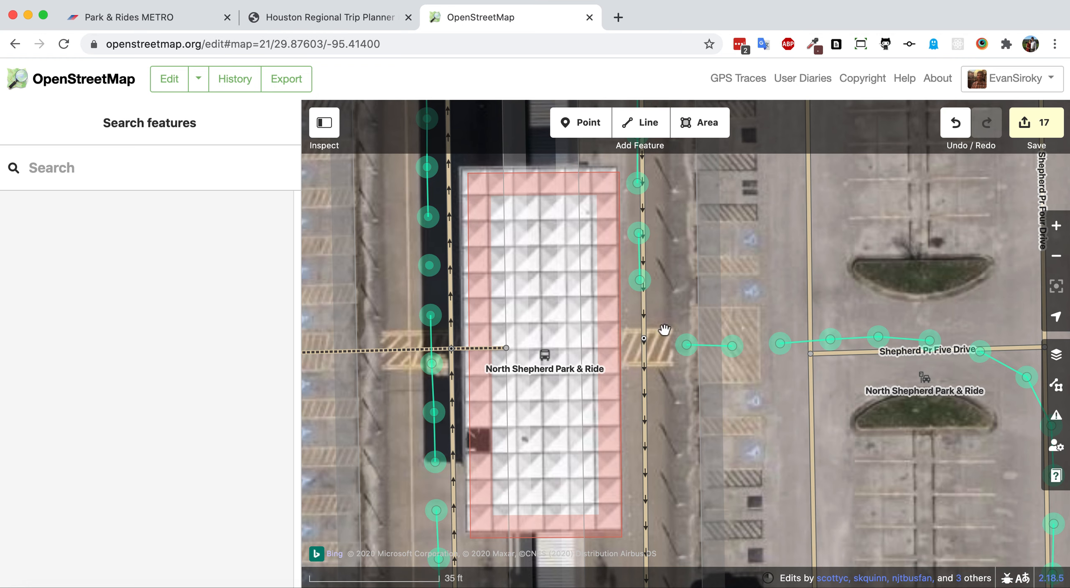
Draw an Access Aisle line from the bus platform's east part to the parking-lot road junction at Shepherd Pr Five Drive
scroll(632, 349, up, 5)
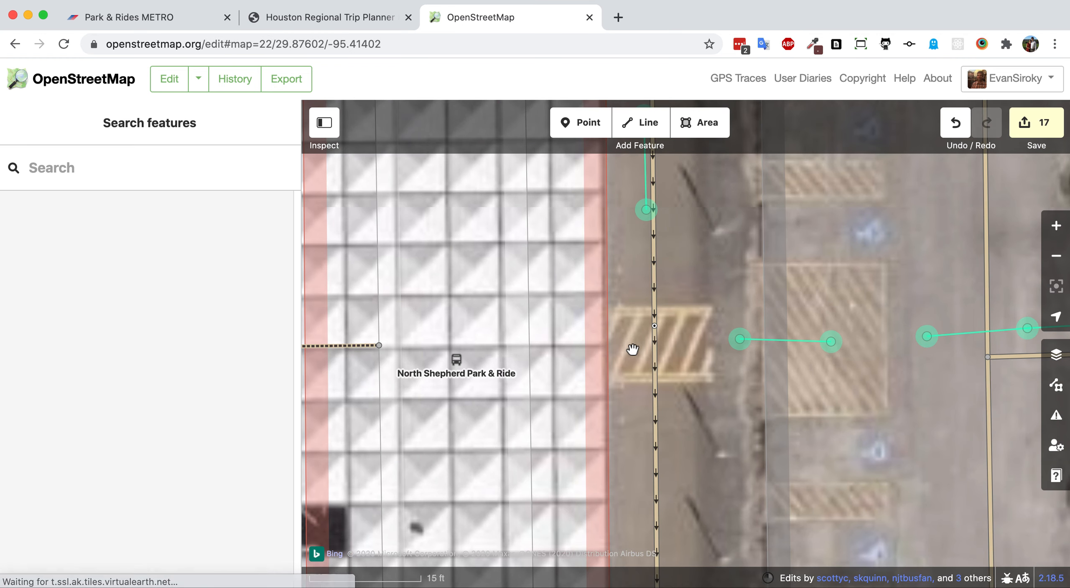
click(645, 134)
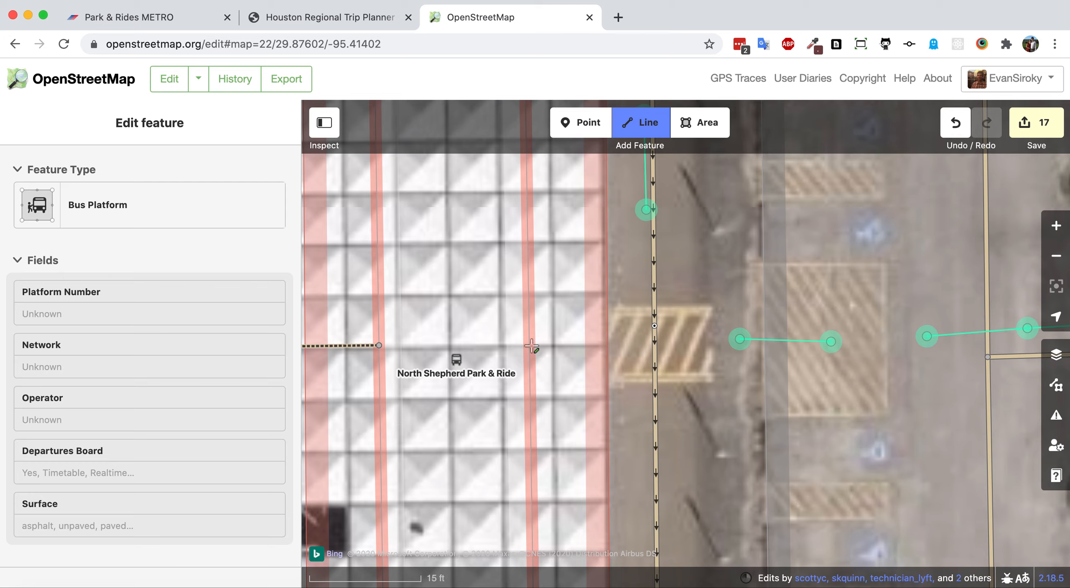
click(530, 345)
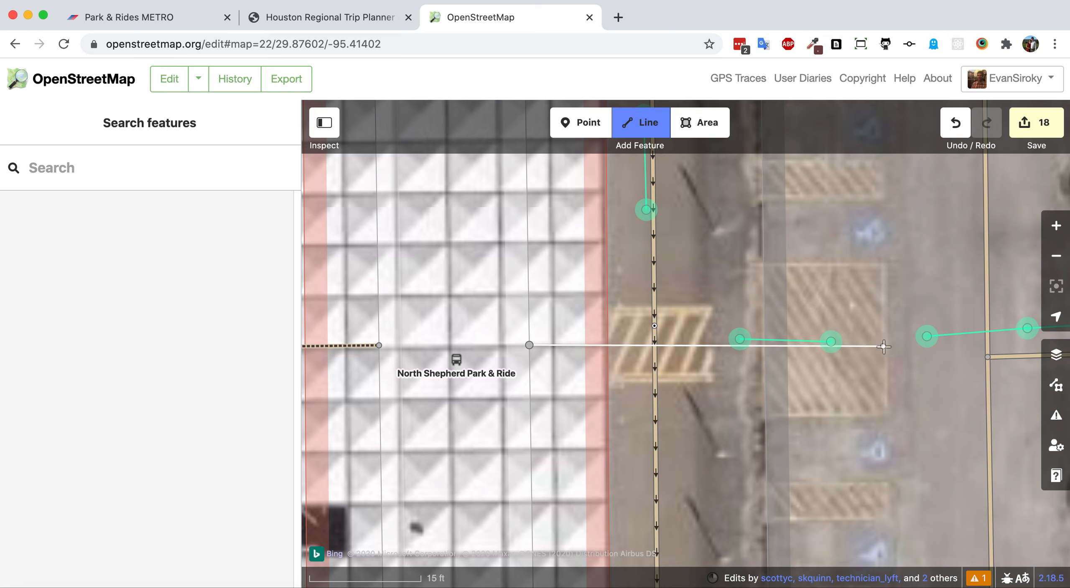
click(988, 358)
click(988, 357)
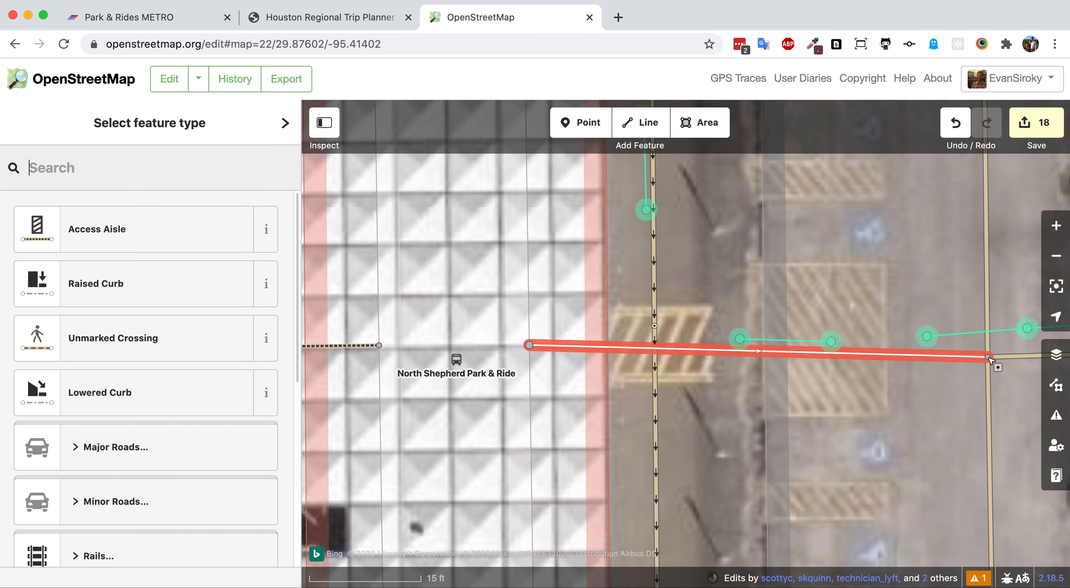
click(135, 235)
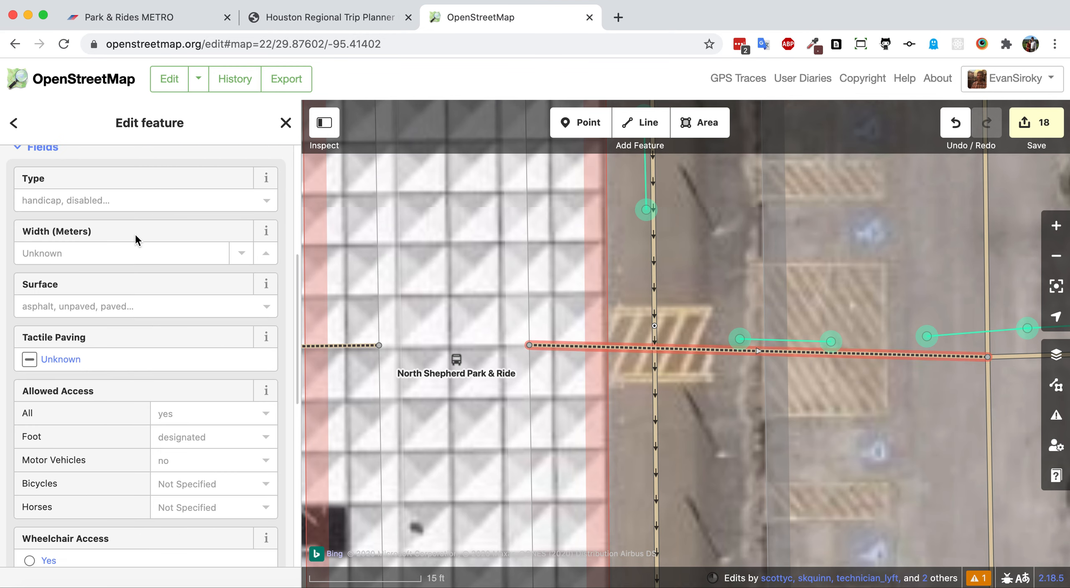
Move the east driveway's crossing point south next to the new access aisle and connect the aisle to the driveway
click(655, 326)
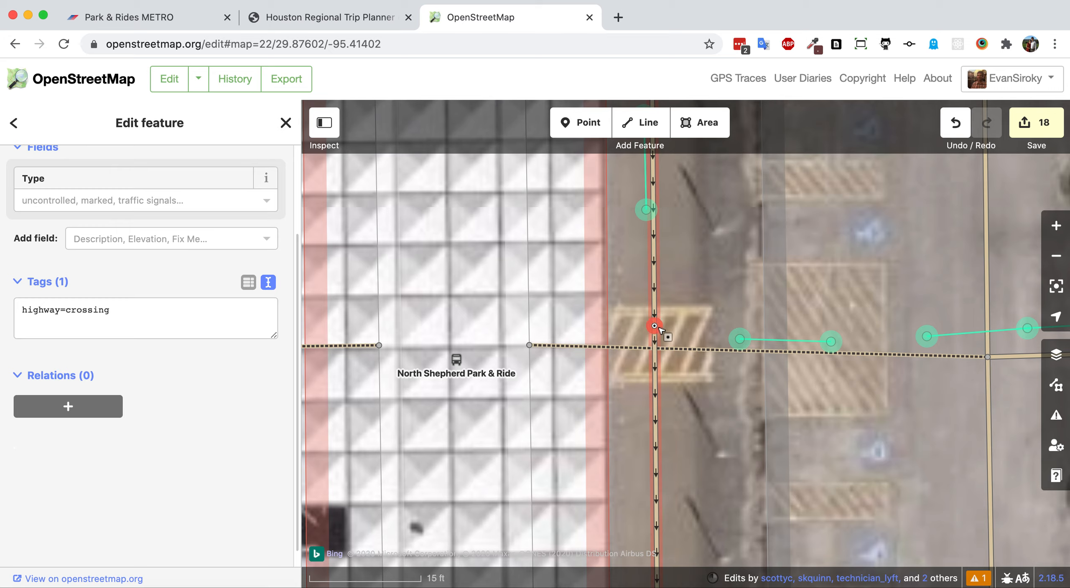
right_click(655, 327)
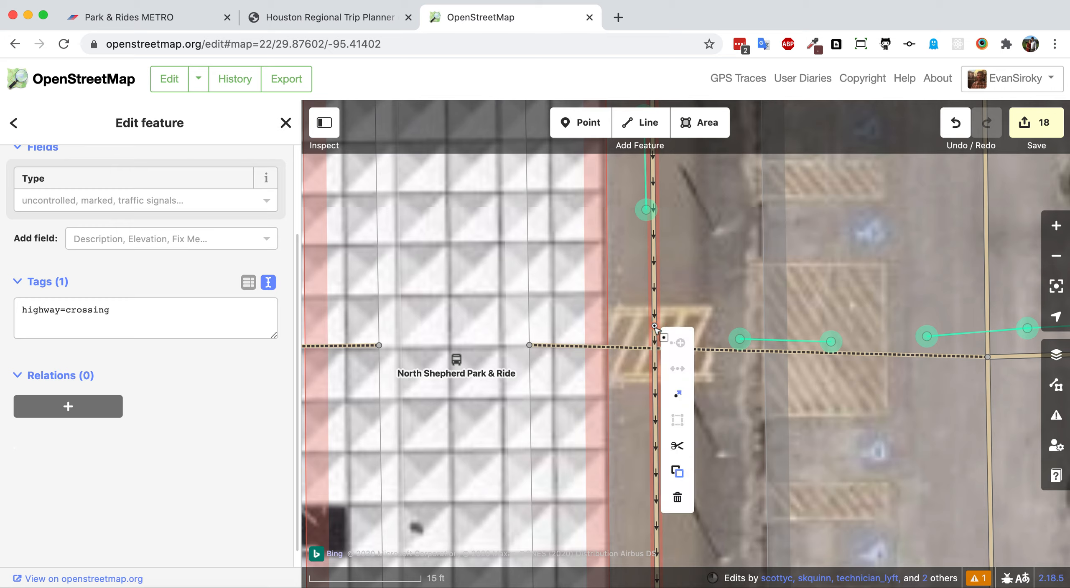
drag(654, 327, 652, 341)
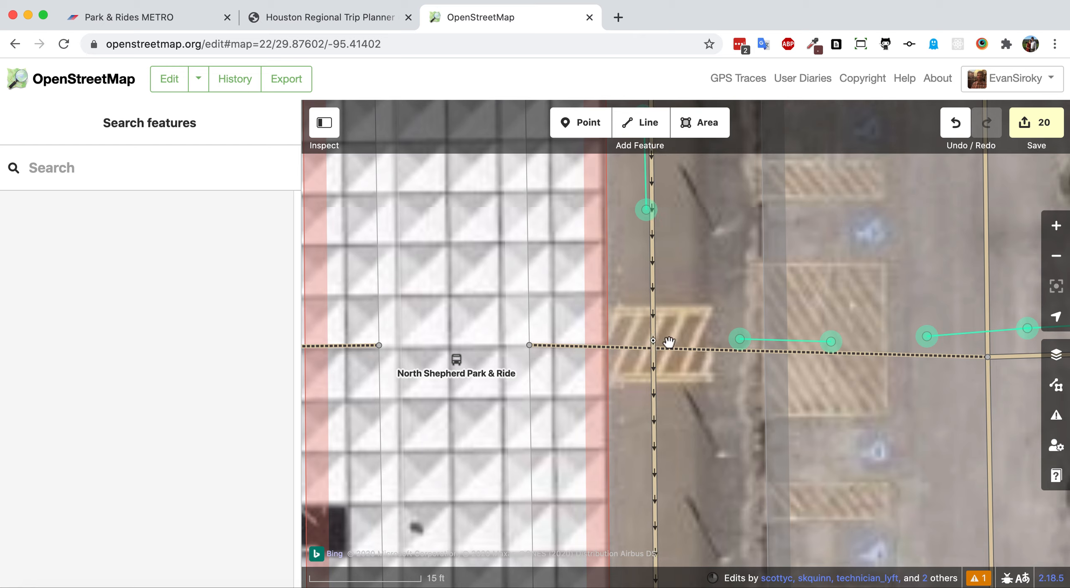
click(682, 355)
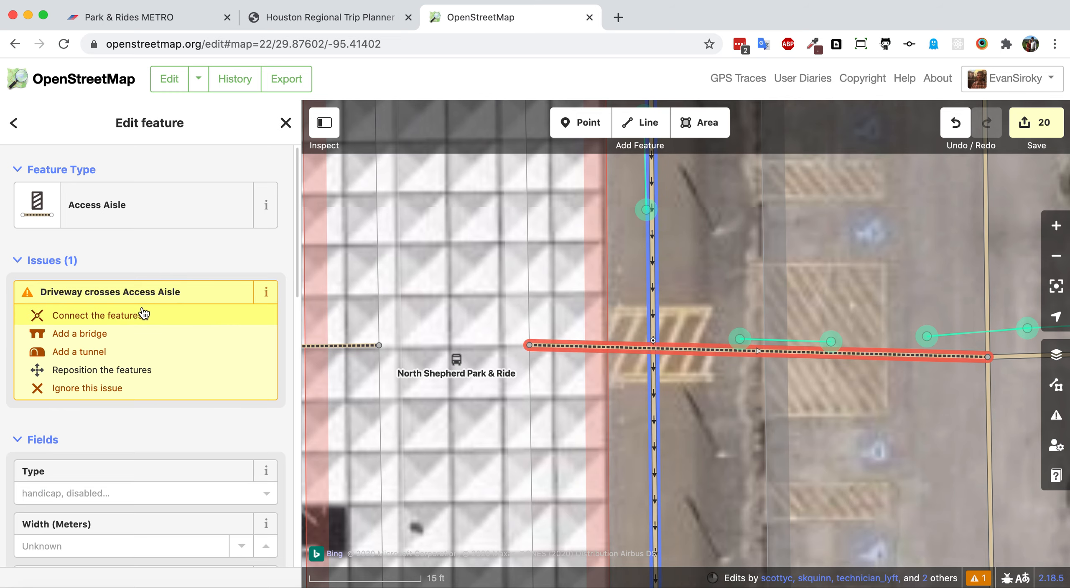
click(184, 322)
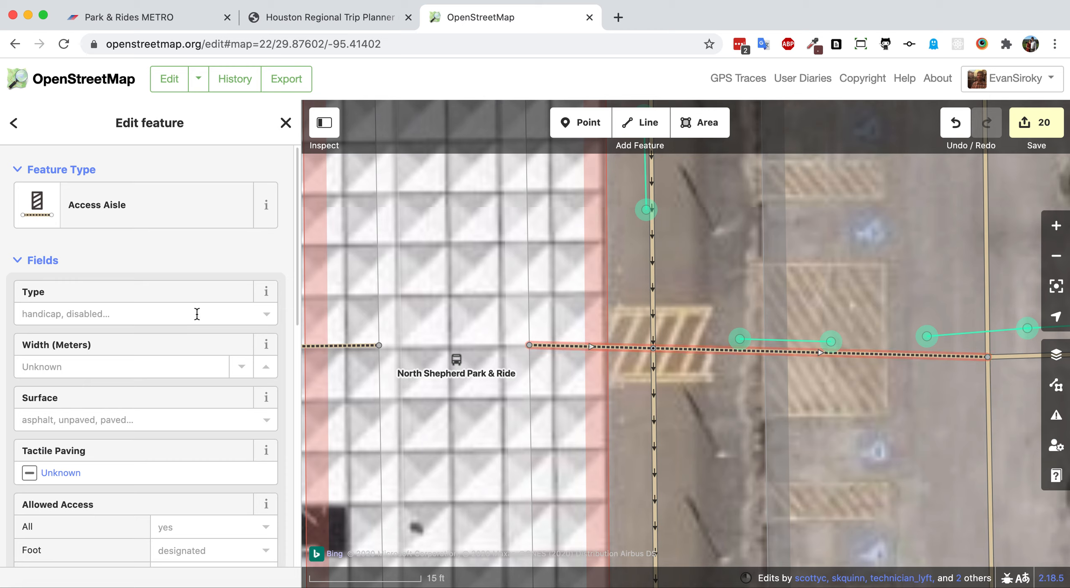
Set the type of the crossing where the access aisle meets the east driveway to marked
click(657, 352)
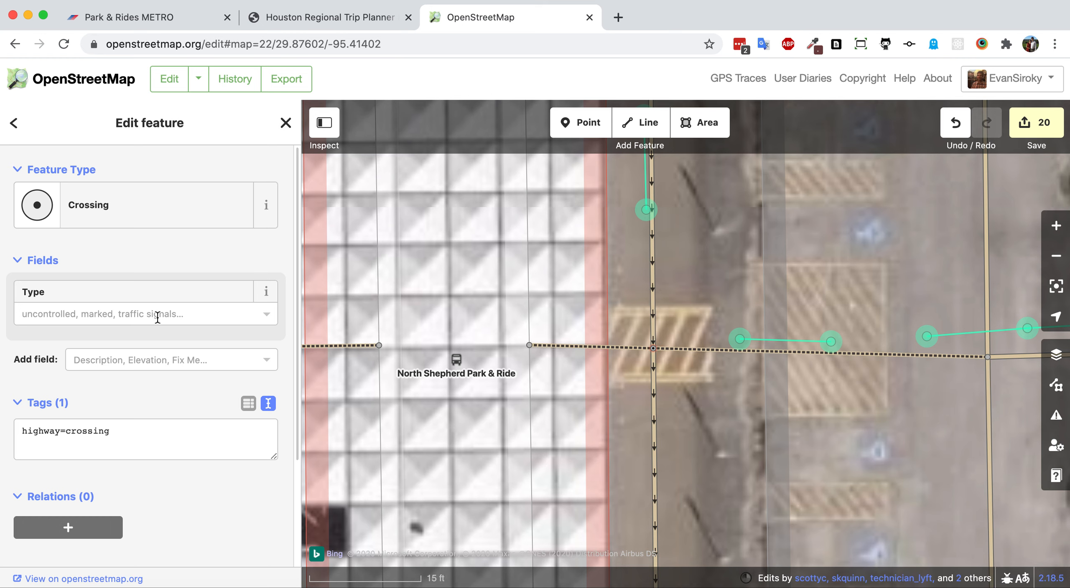
click(272, 319)
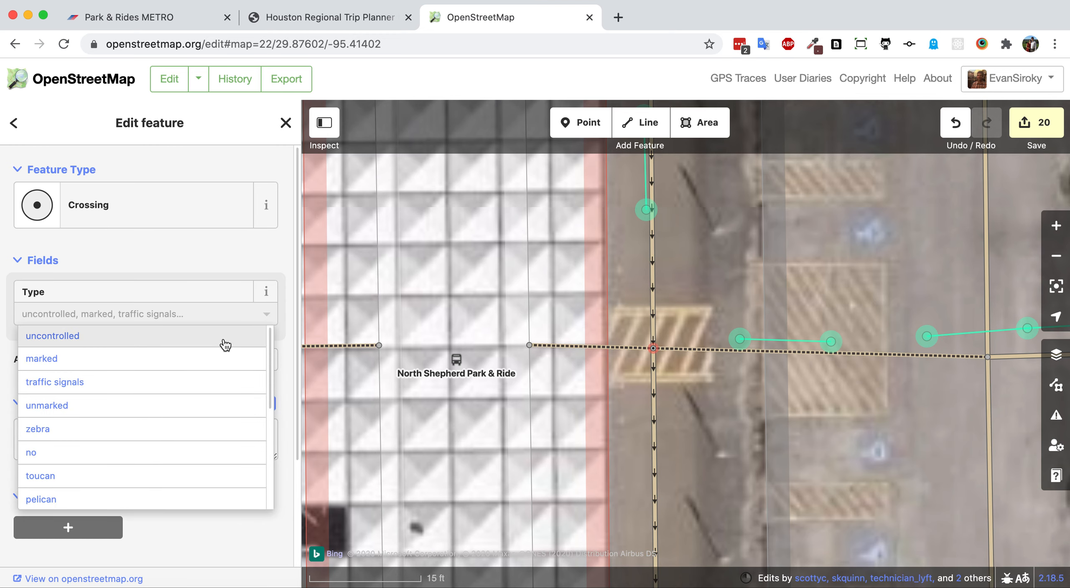
click(220, 354)
Set the type of the crossing where the west access aisle meets the west driveway to marked
drag(659, 336, 886, 322)
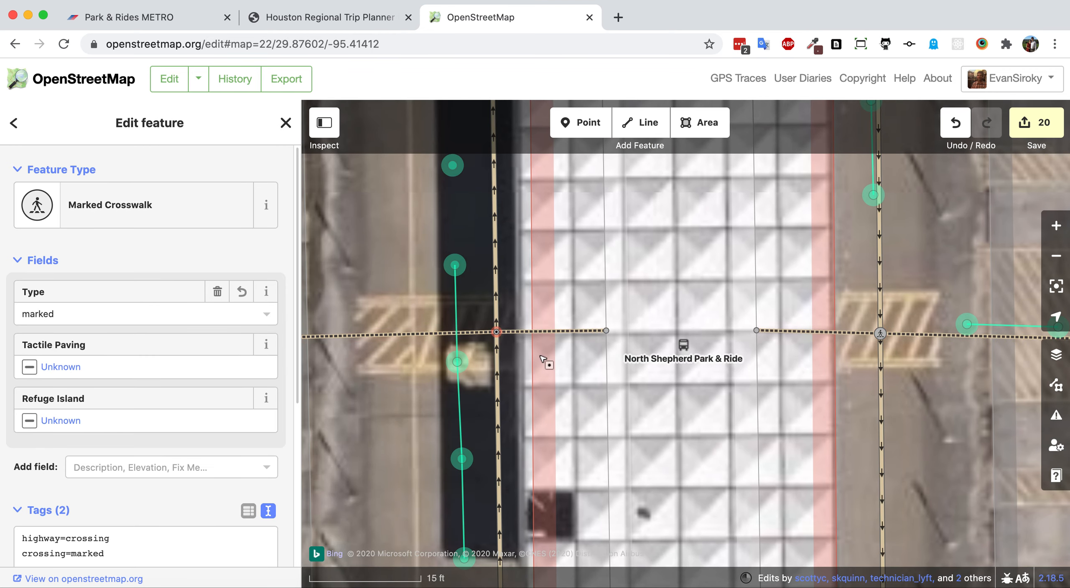
click(217, 292)
click(272, 314)
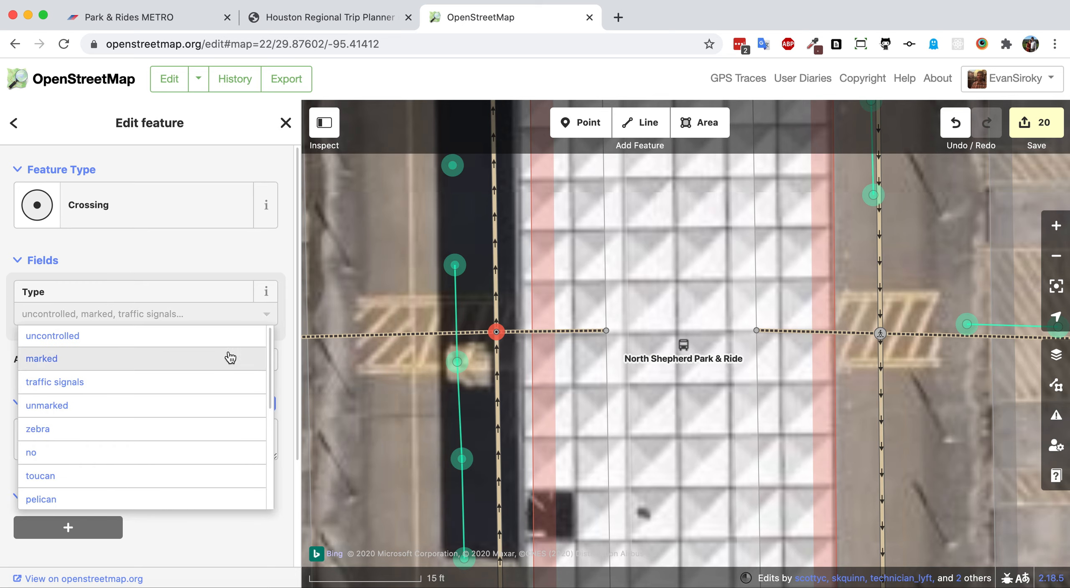
click(219, 359)
click(425, 395)
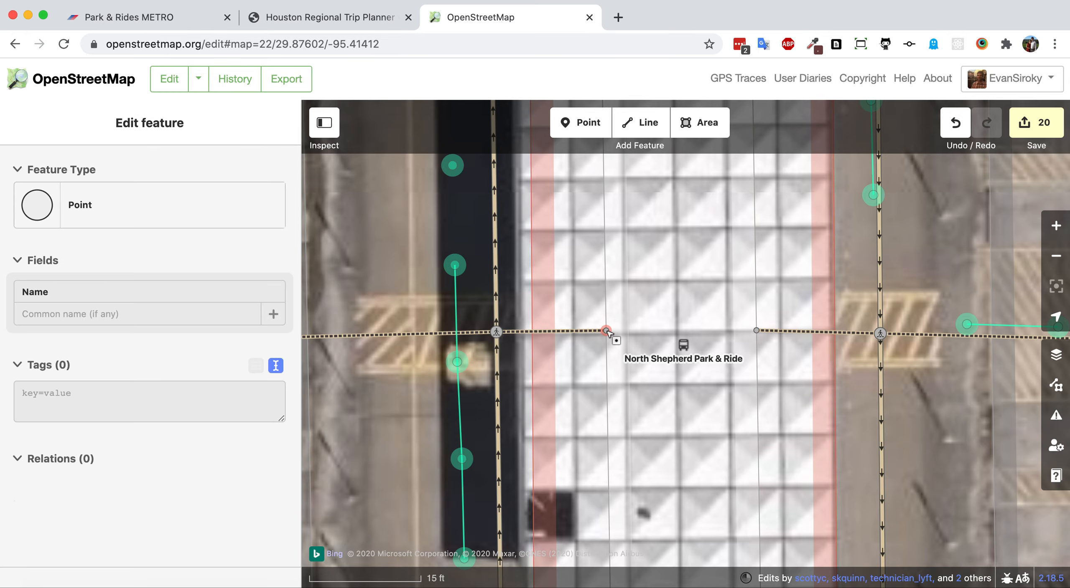
Tag the west access aisle's platform end as a Lowered Curb with tactile paving set to No
click(606, 331)
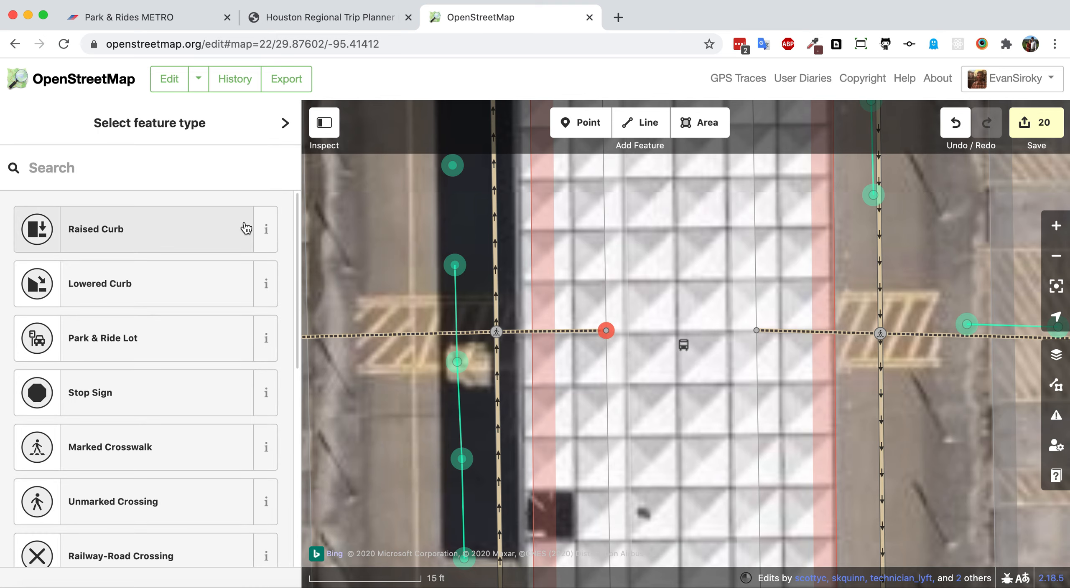
click(139, 295)
click(76, 367)
click(76, 368)
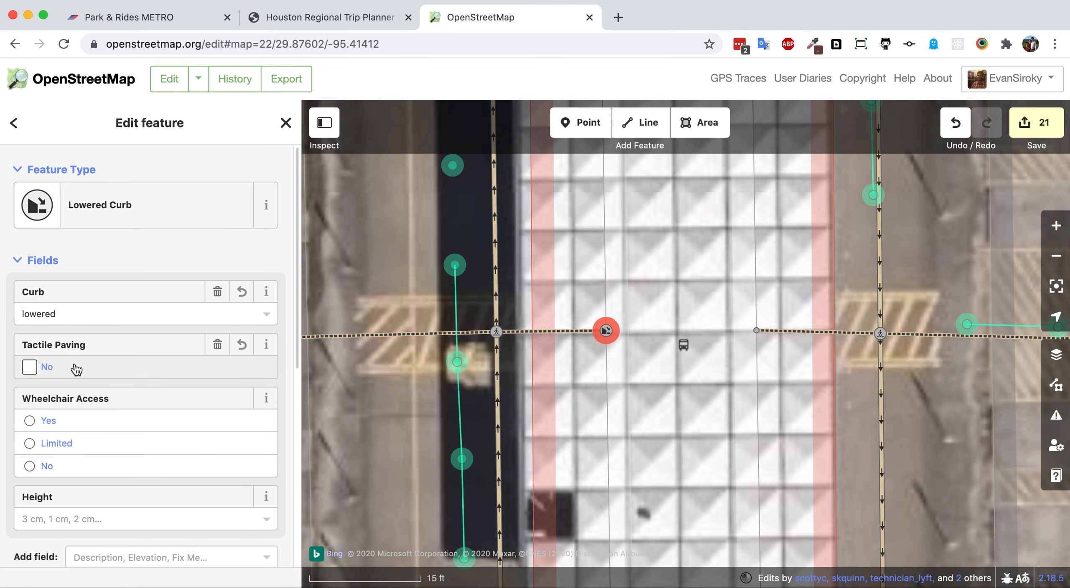
Copy the lowered curb's tags onto the platform end of the east access aisle
scroll(76, 368, down, 8)
click(119, 293)
key(super+a)
key(super+c)
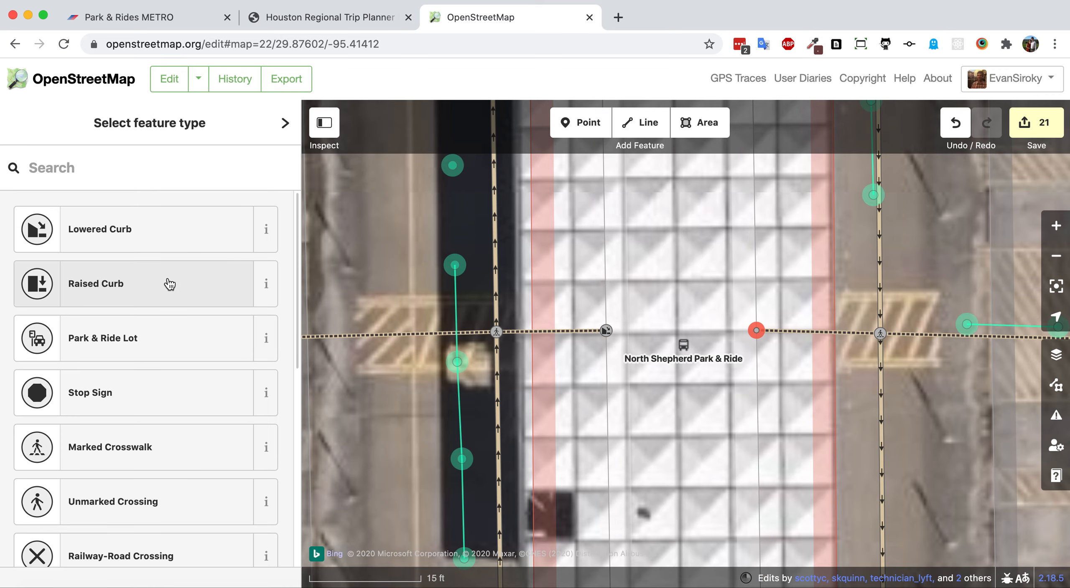
click(287, 126)
click(119, 295)
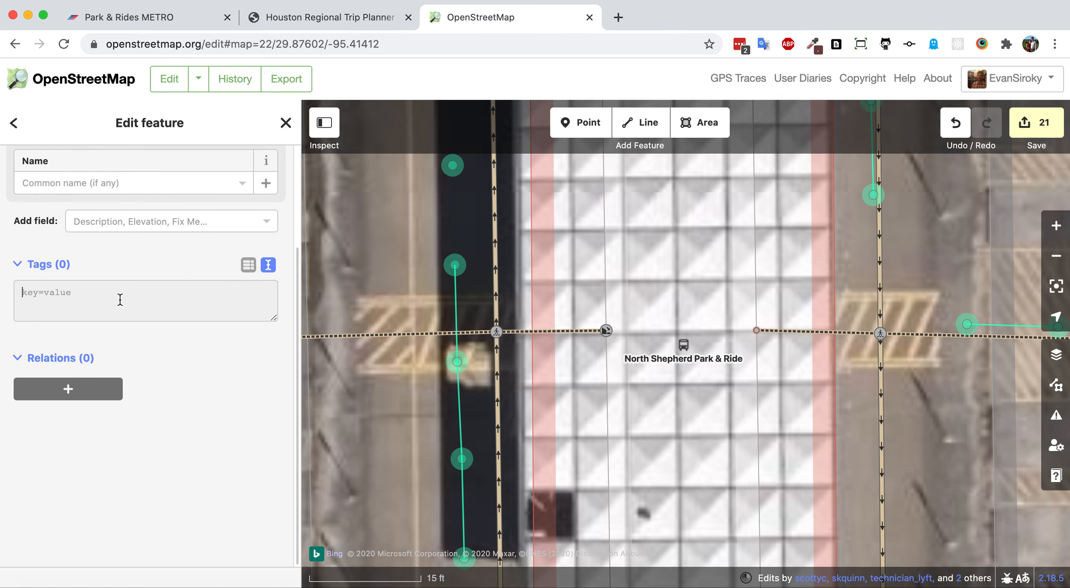
key(super+v)
click(412, 308)
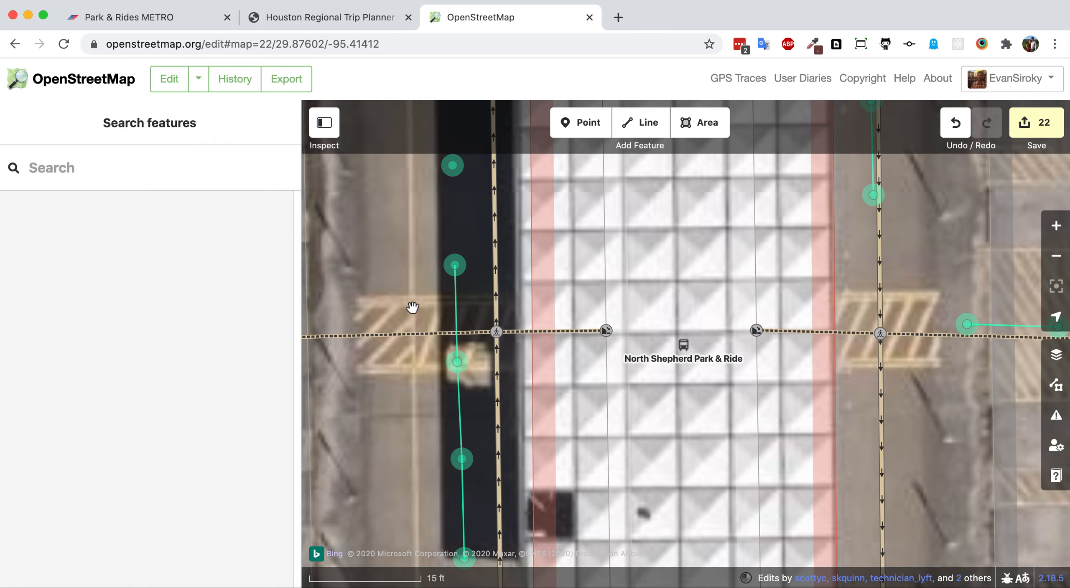
Draw a line across the bus platform connecting the lowered curbs at the ends of the west and east access aisles
scroll(914, 271, down, 5)
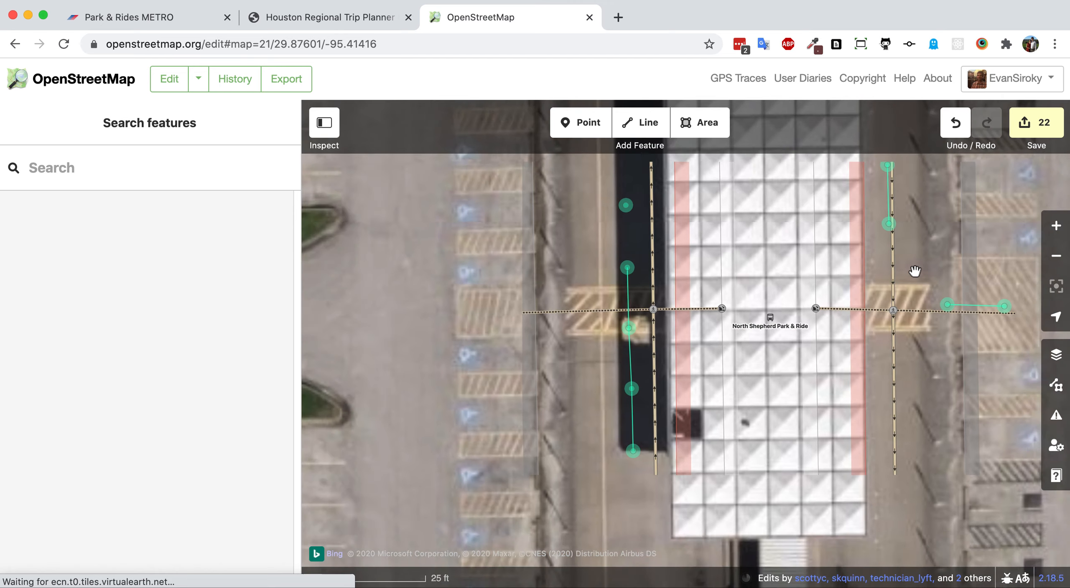
scroll(915, 271, down, 2)
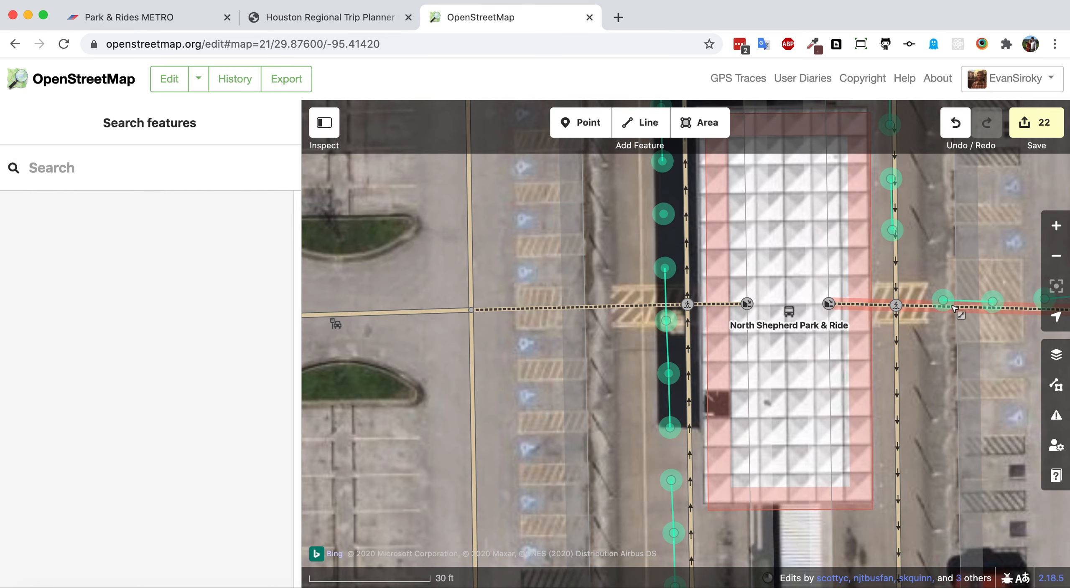
click(980, 307)
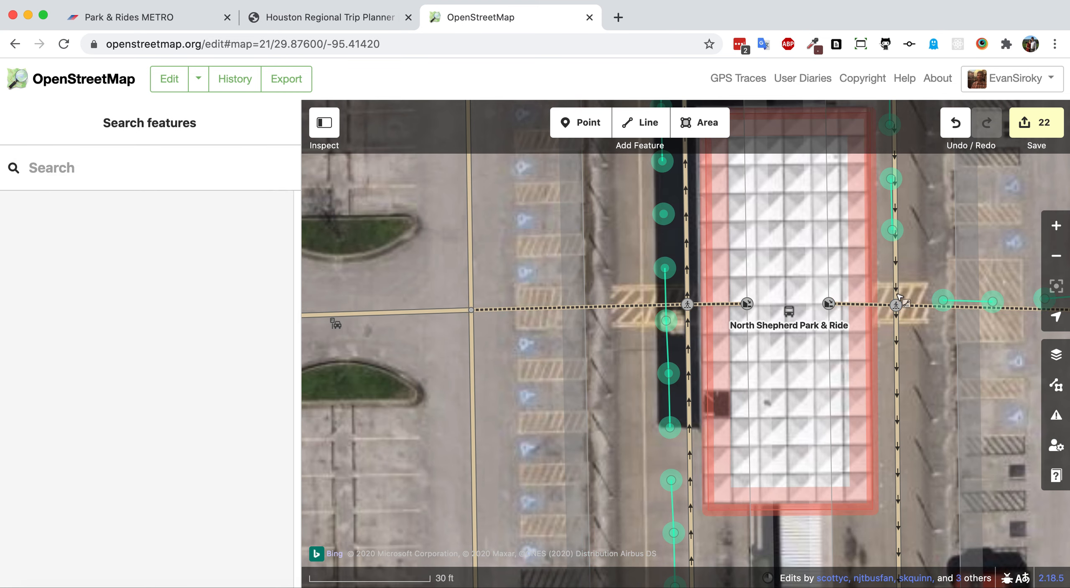
click(829, 304)
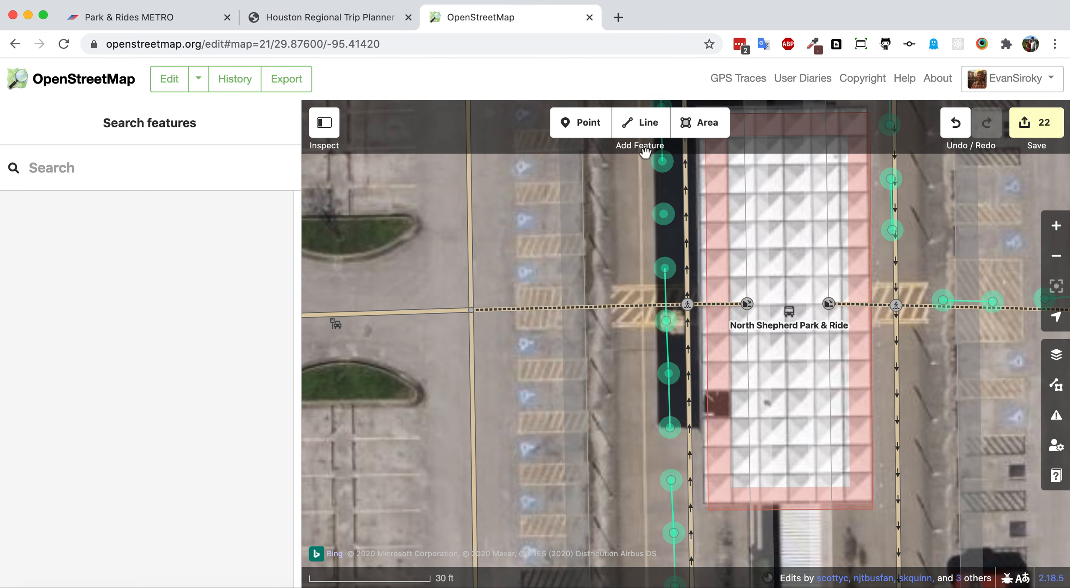
click(644, 123)
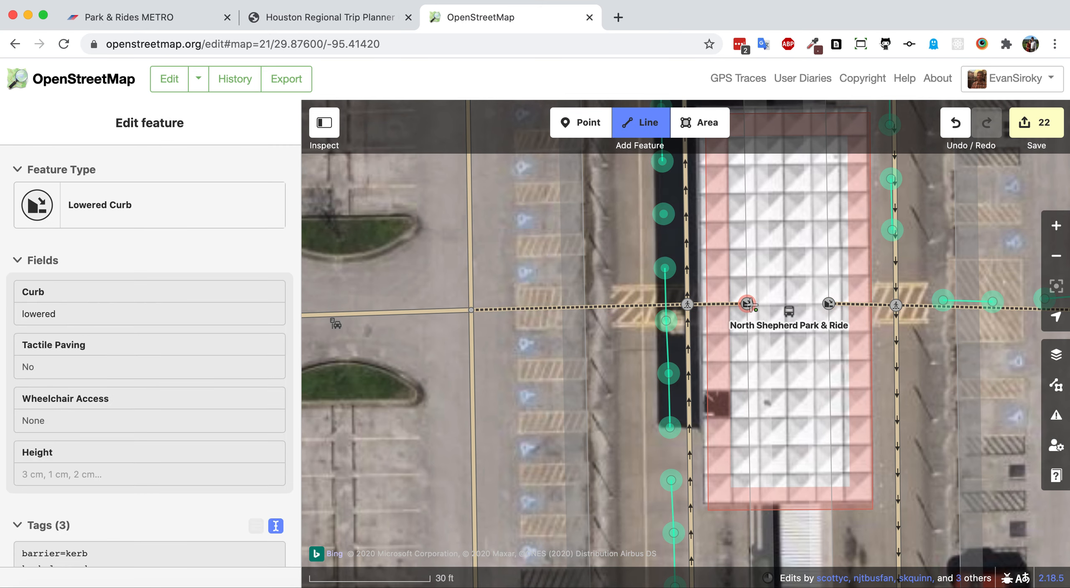
click(747, 304)
click(829, 304)
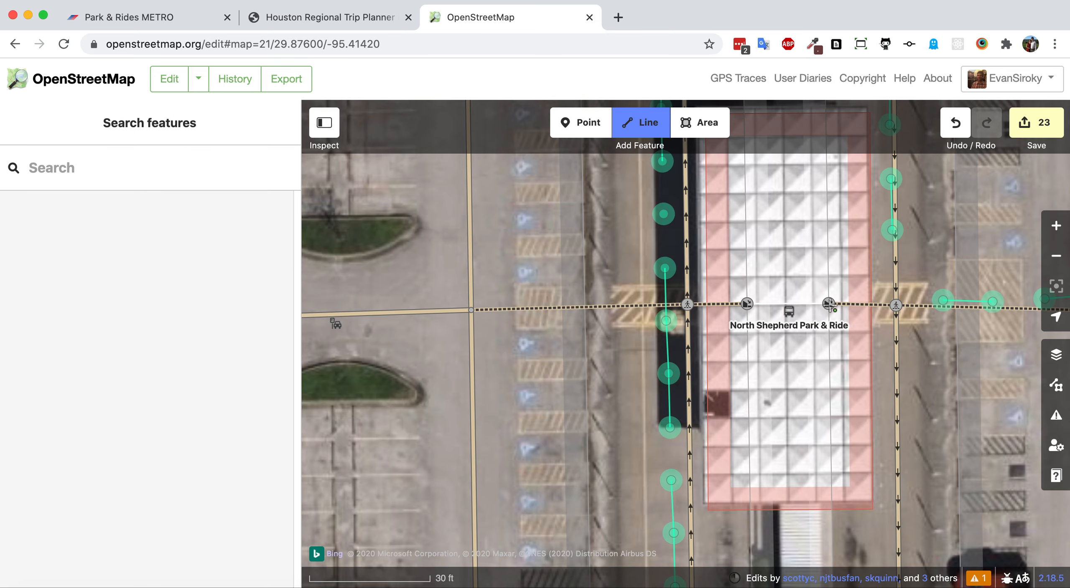
click(829, 305)
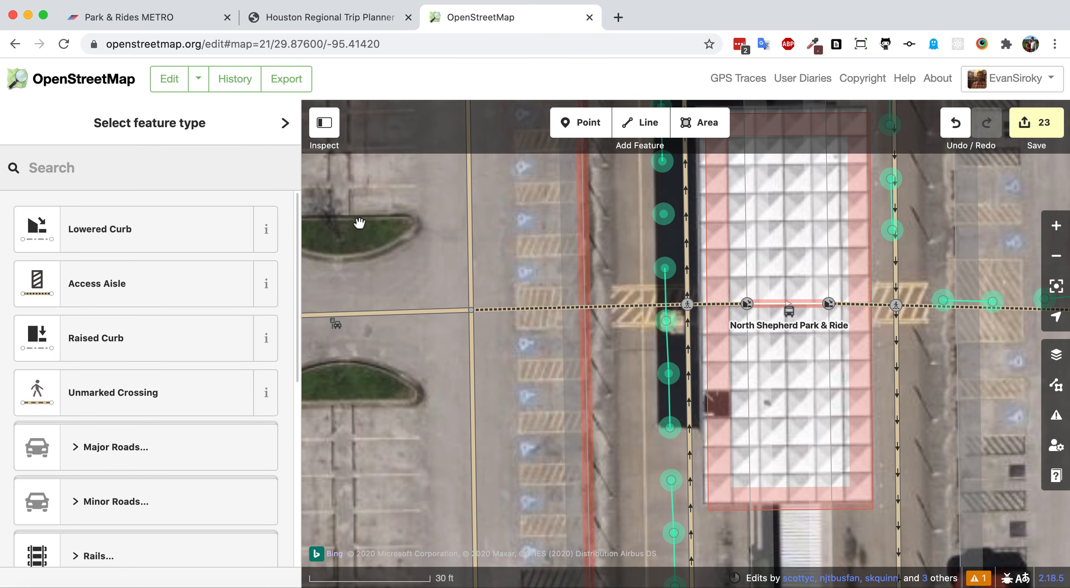
Set the feature type of the new line across the platform to Foot Path
click(131, 155)
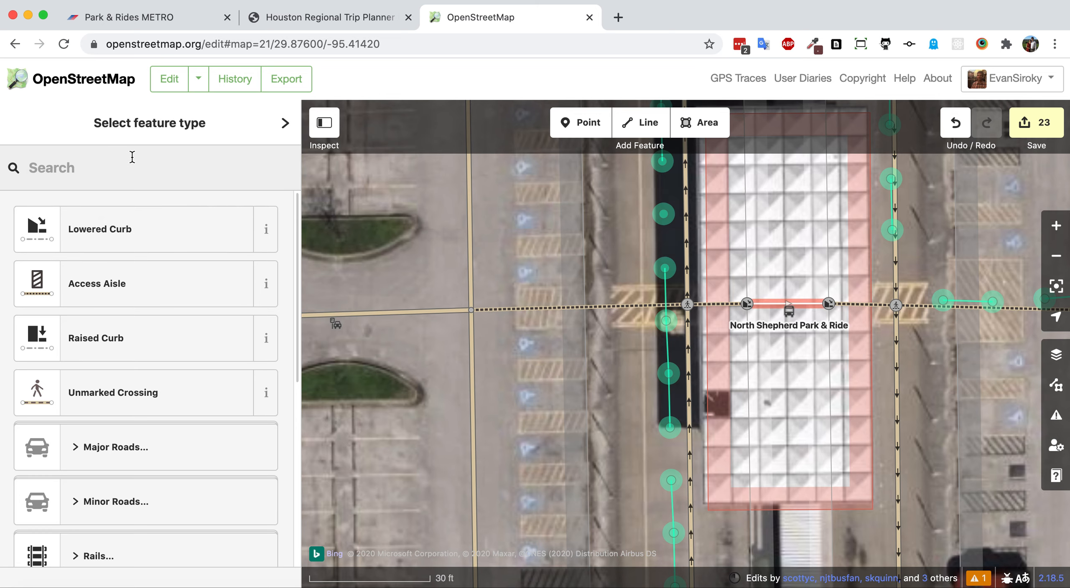
text(foo)
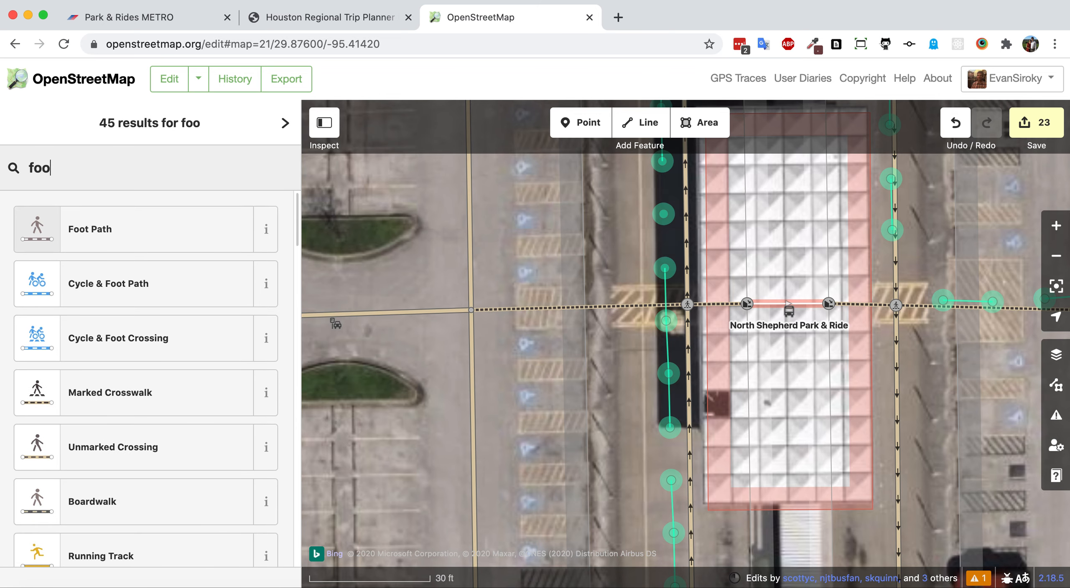
click(131, 217)
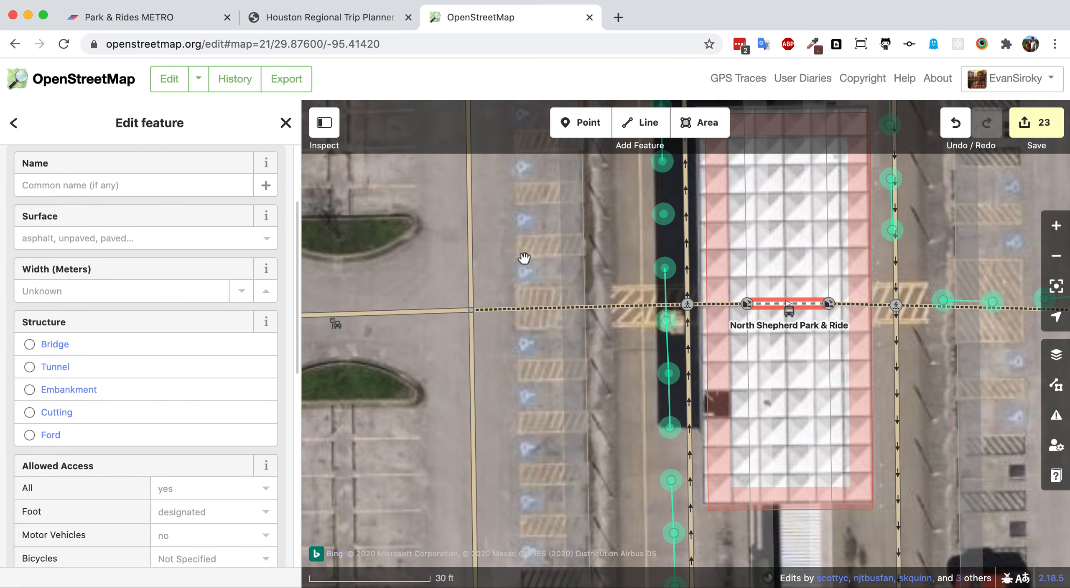
click(523, 258)
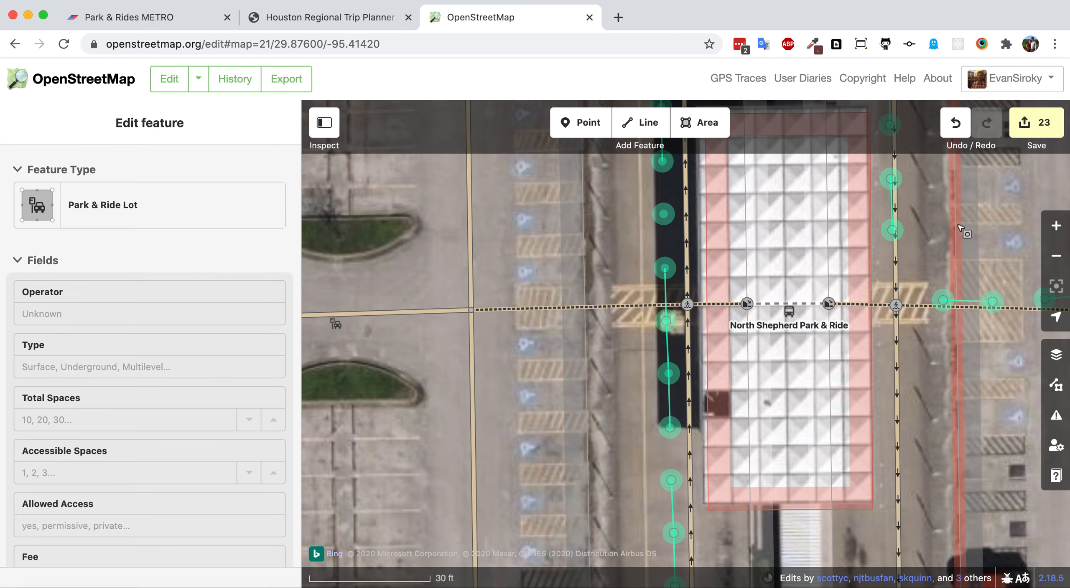
Survey the park and ride from its north entrance to the south end of the bus platform for remaining pedestrian connections
click(1055, 255)
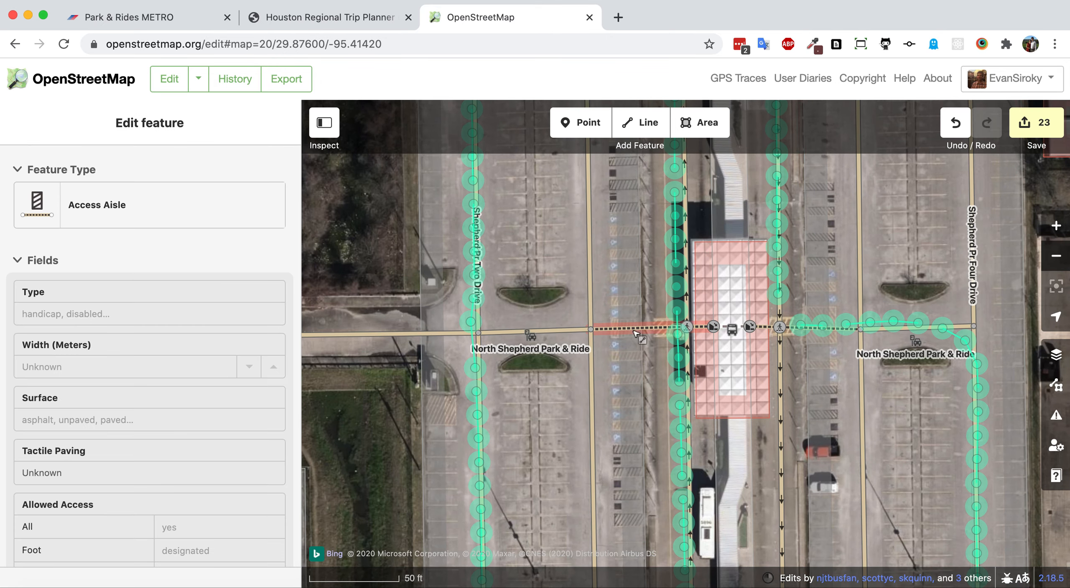
click(817, 221)
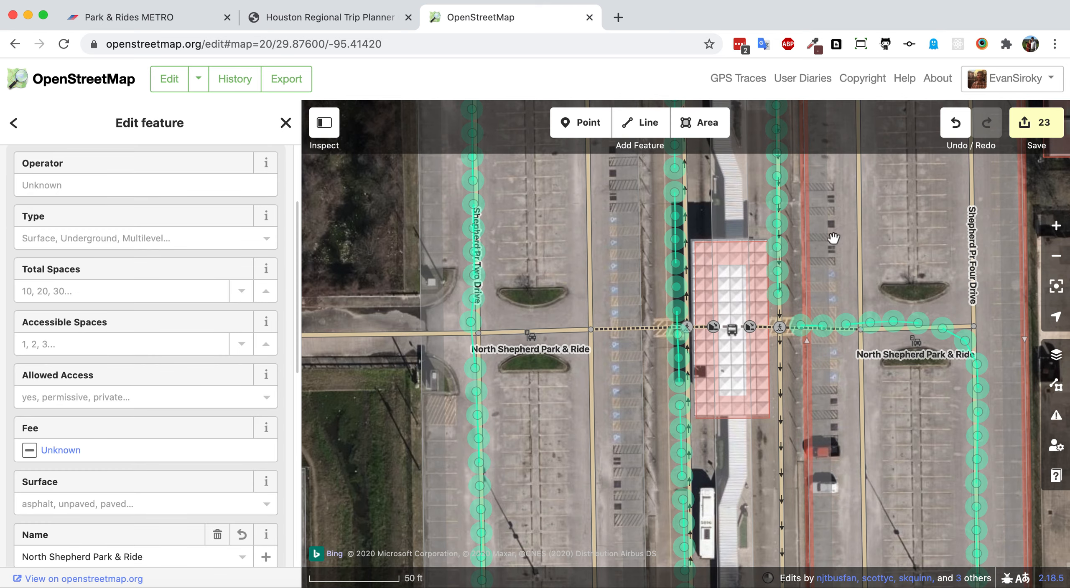
scroll(742, 284, up, 10)
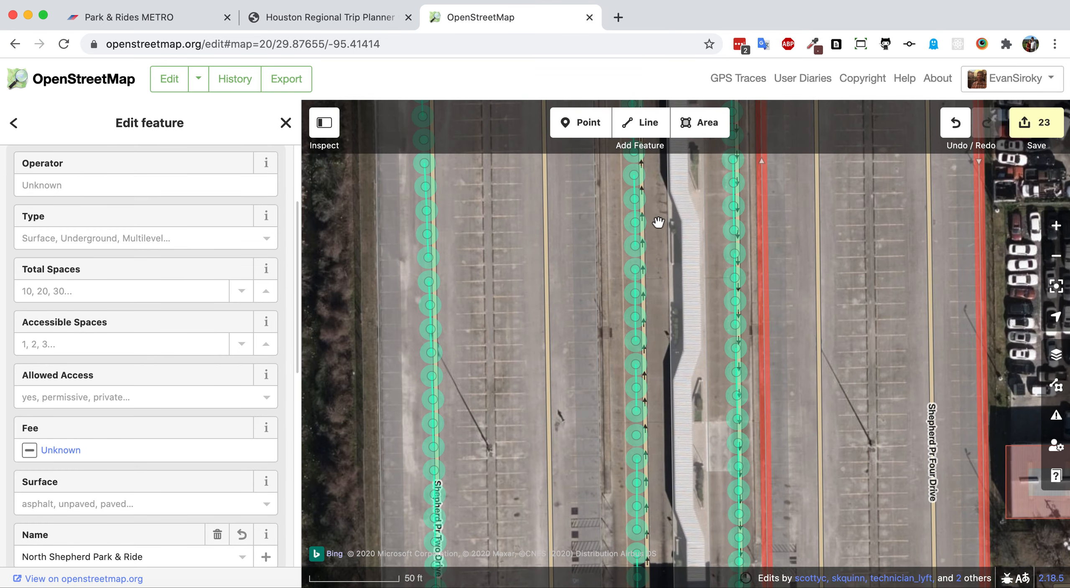
scroll(663, 422, up, 5)
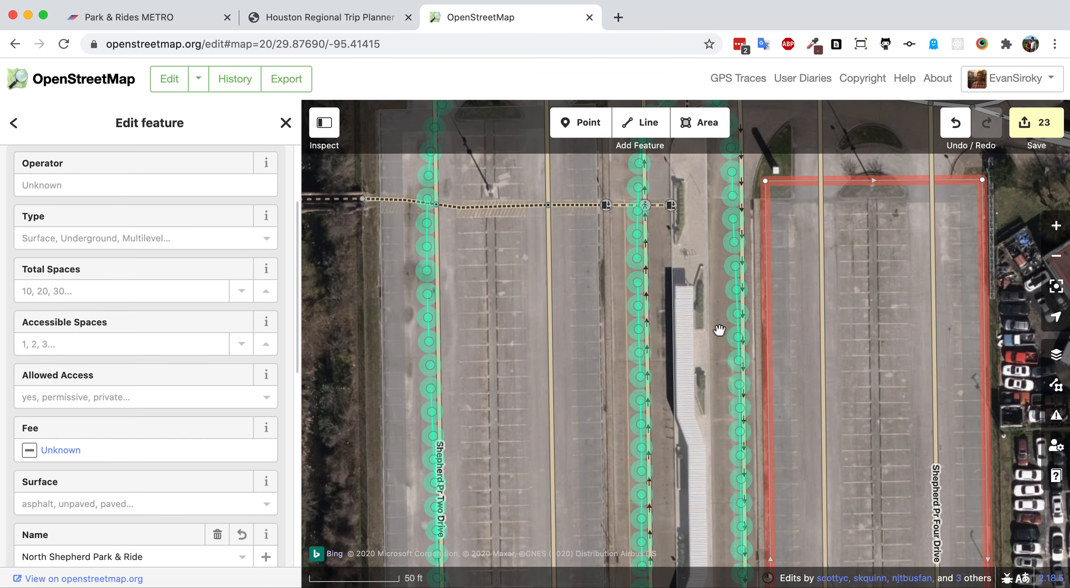
scroll(713, 195, up, 5)
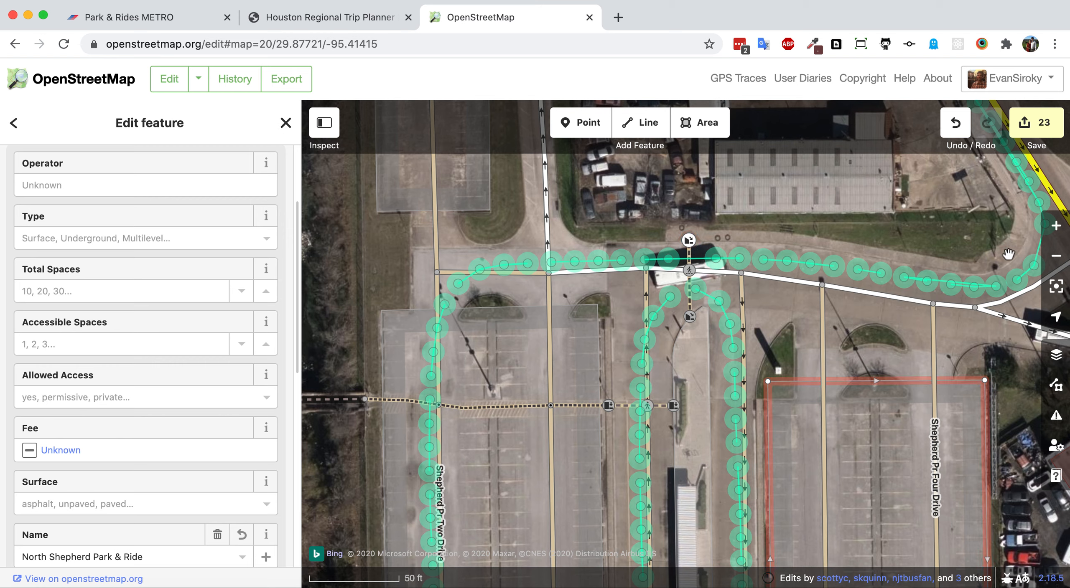
drag(917, 230, 665, 364)
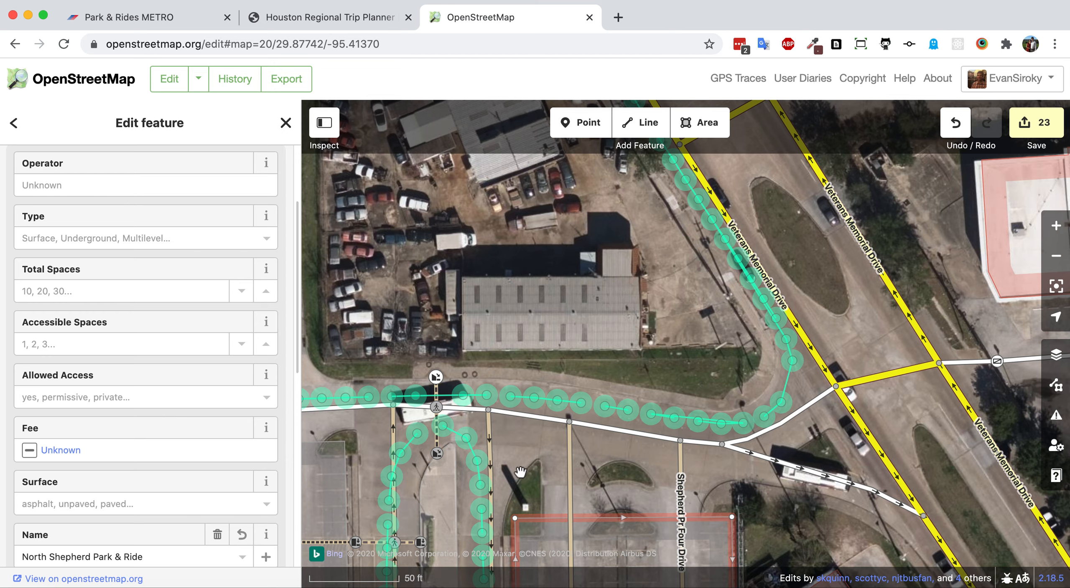
drag(518, 471, 549, 88)
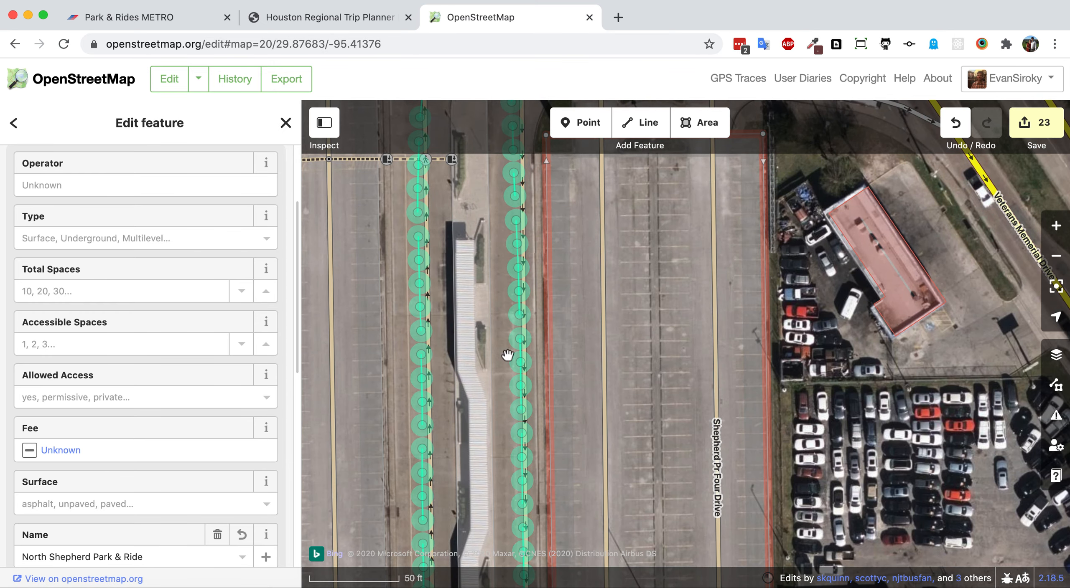
drag(510, 369, 518, 19)
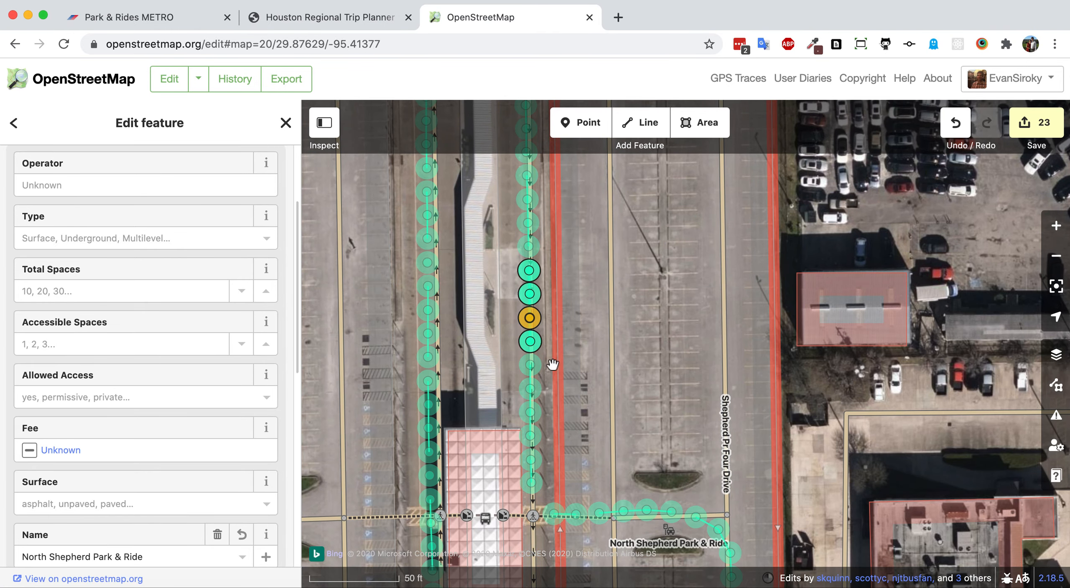
drag(585, 381, 586, 75)
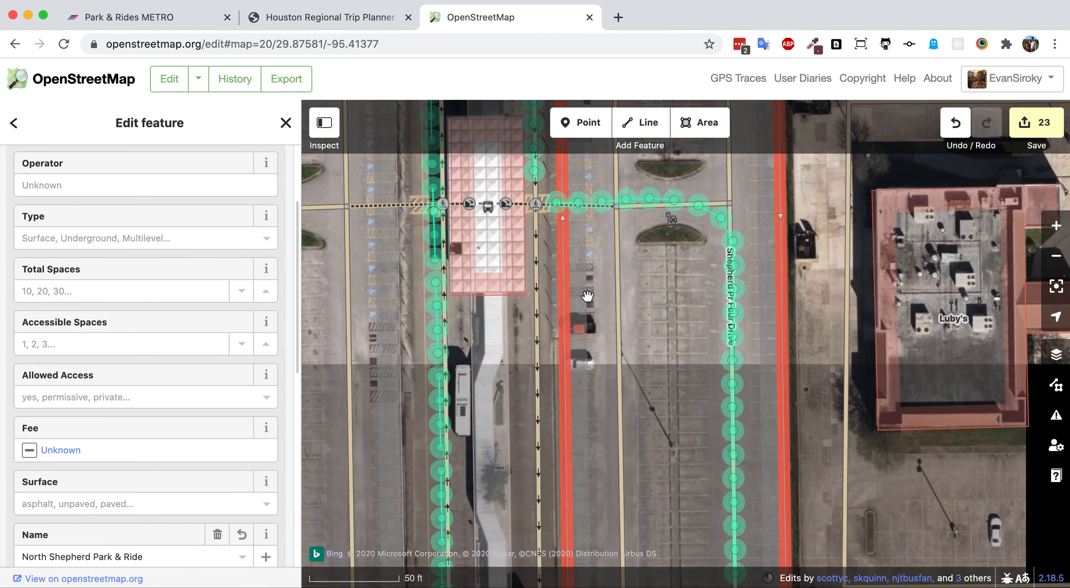
drag(593, 328, 606, 55)
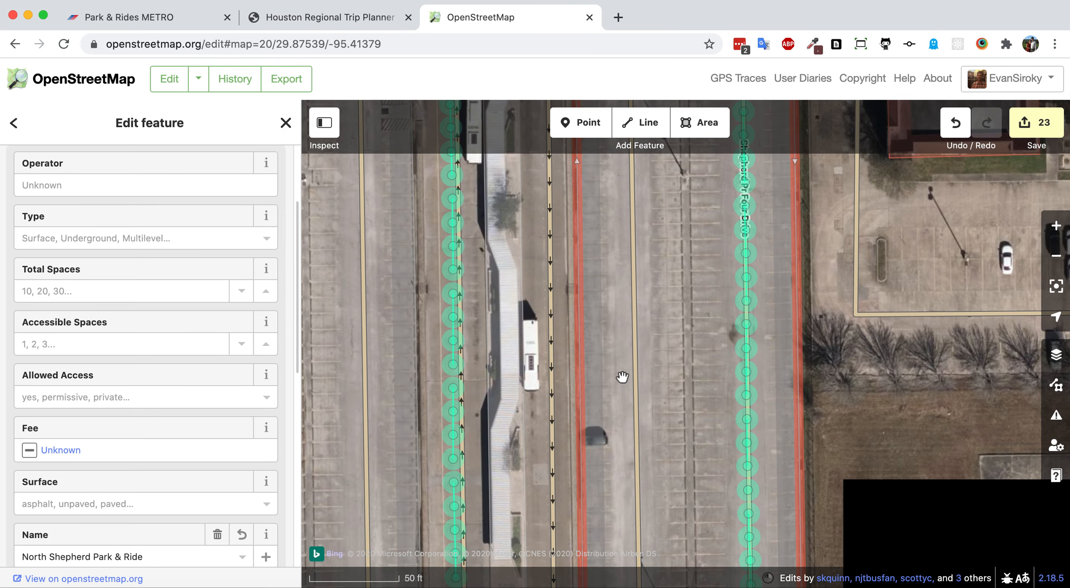
drag(622, 372, 624, 121)
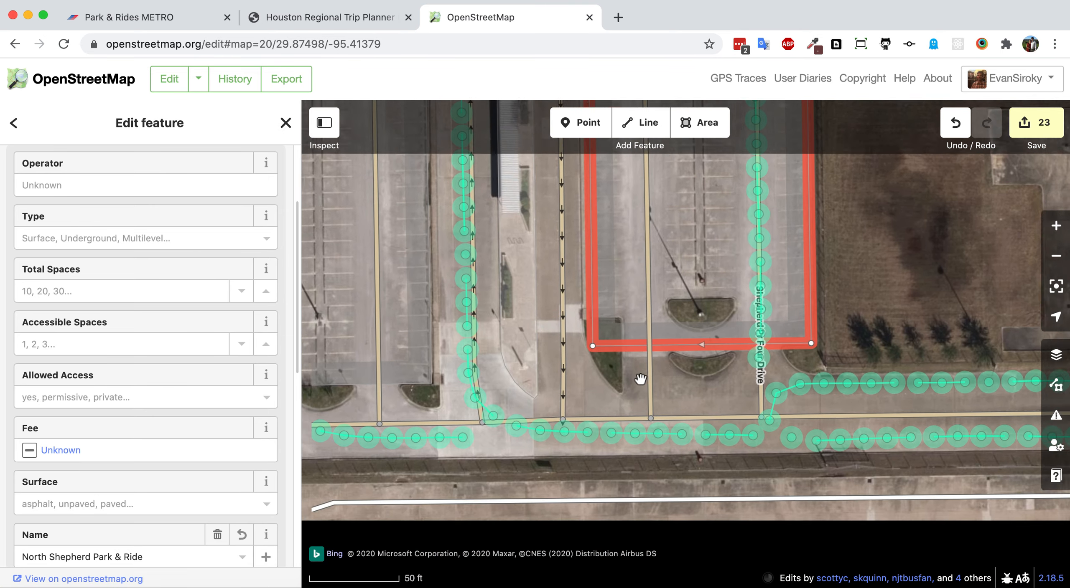
drag(641, 379, 661, 337)
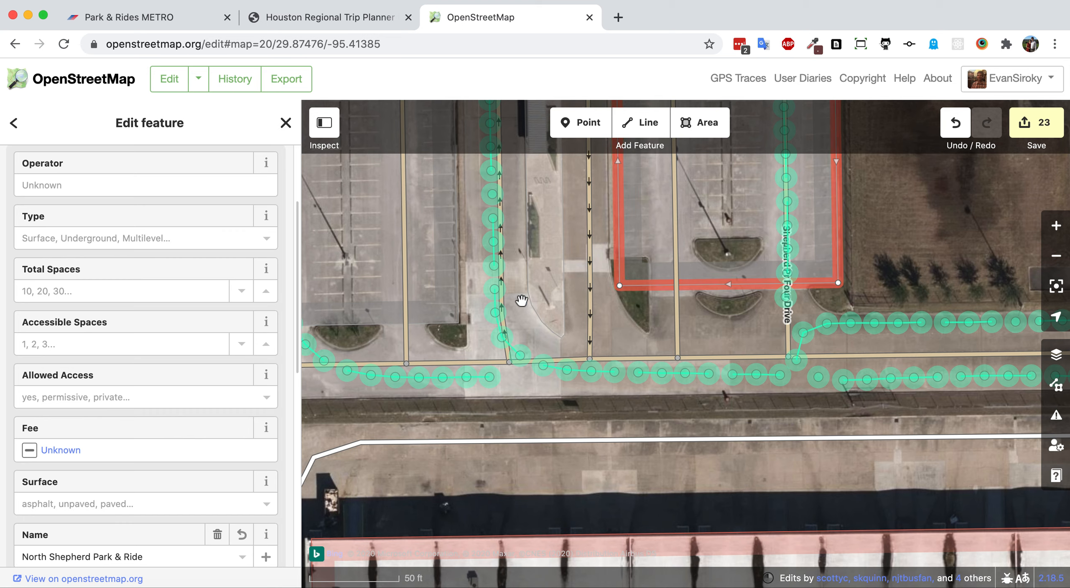
Examine the curbs and ramps around the south end of the bus platform in the street-level imagery
click(494, 314)
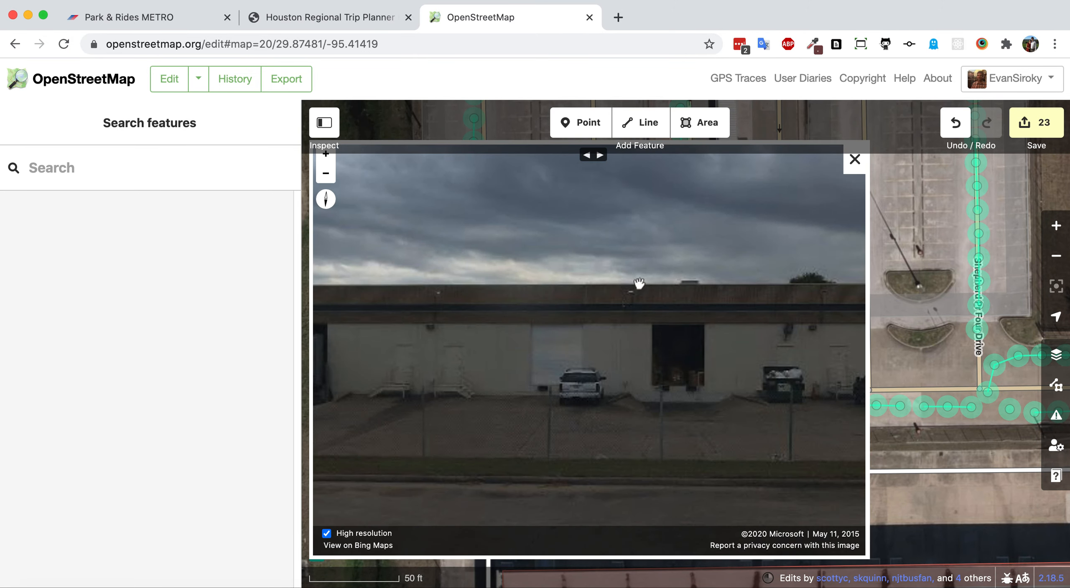
drag(724, 437, 450, 321)
drag(777, 357, 451, 346)
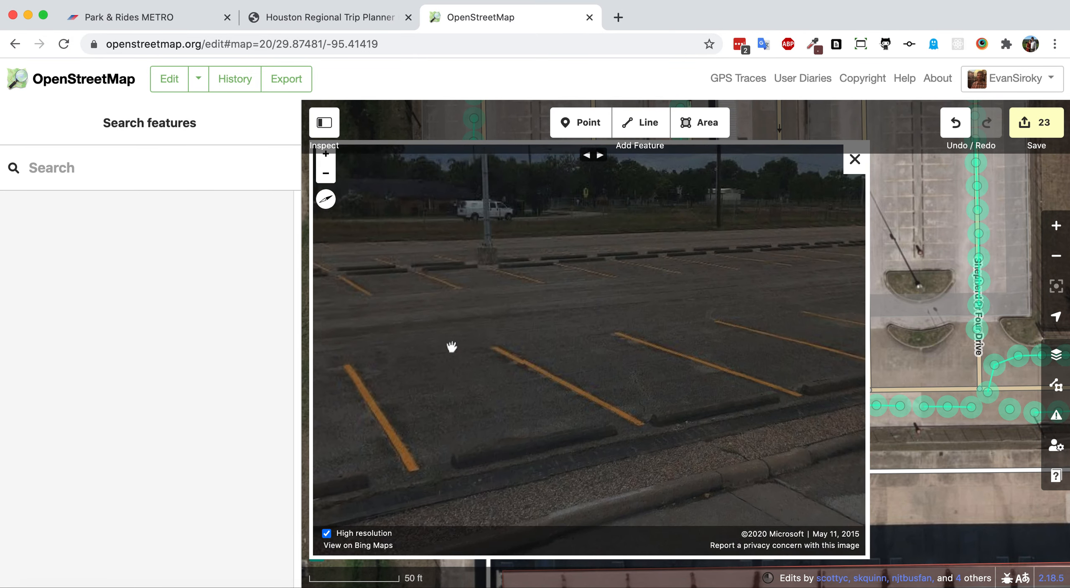
drag(711, 389, 451, 364)
drag(744, 370, 456, 351)
drag(679, 358, 340, 341)
drag(738, 379, 567, 355)
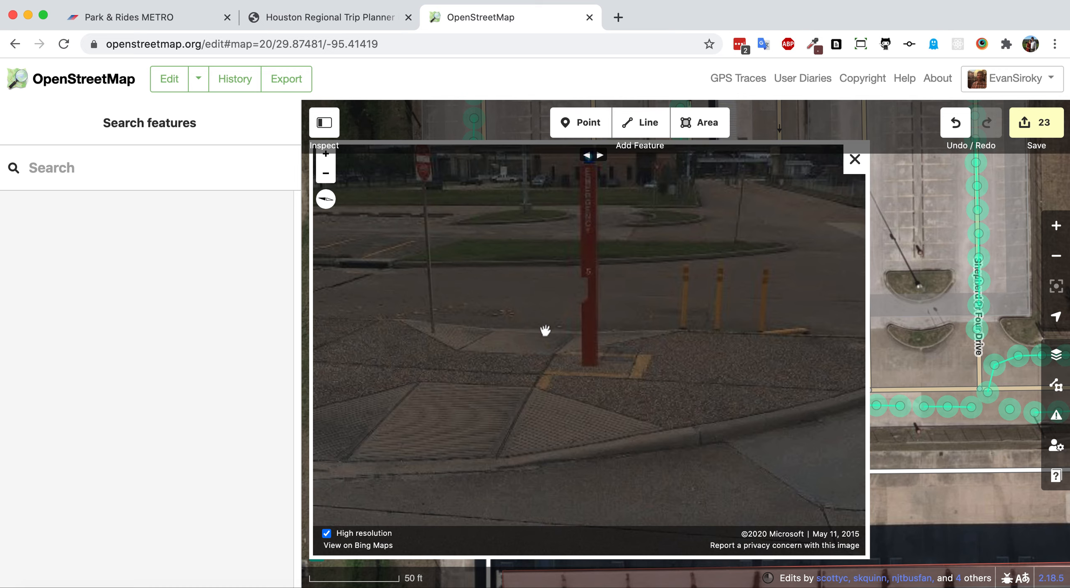
drag(626, 259, 552, 272)
drag(738, 270, 736, 304)
drag(562, 368, 530, 333)
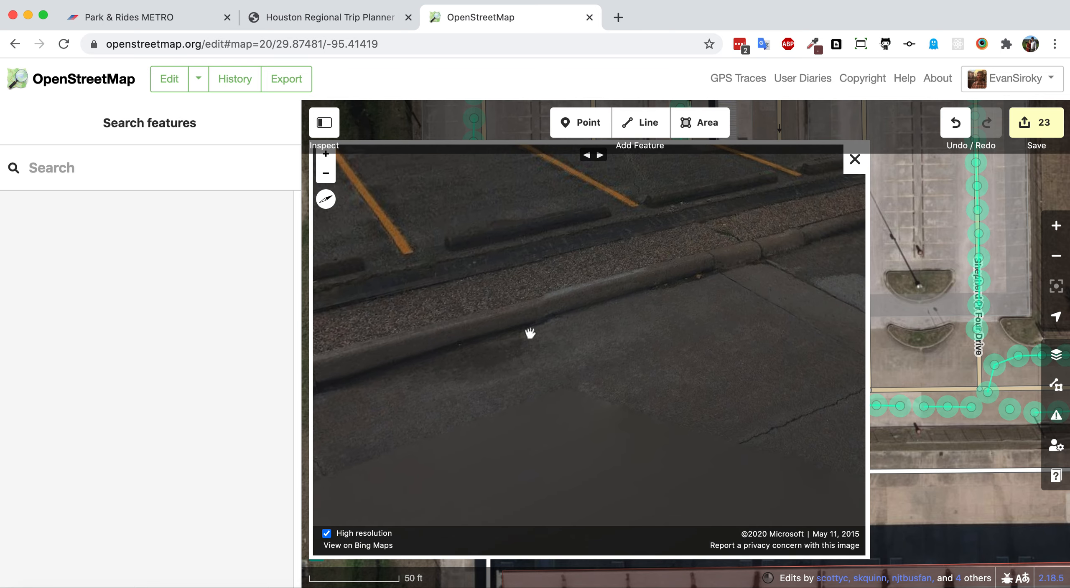
click(854, 161)
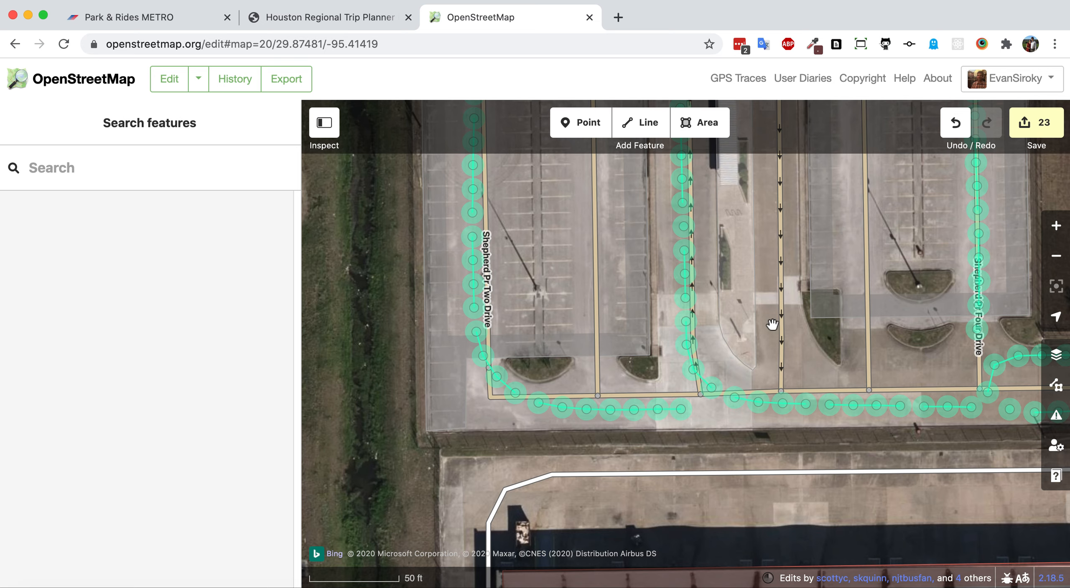
Draw a foot path across the south tip of the bus platform, from its east curb to its west curb
scroll(772, 325, up, 5)
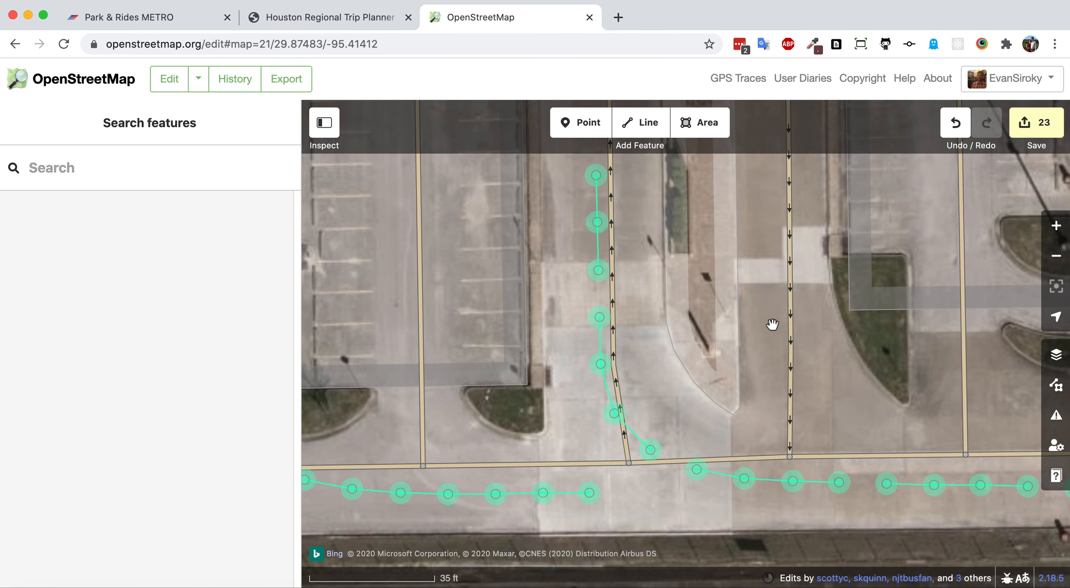
click(642, 127)
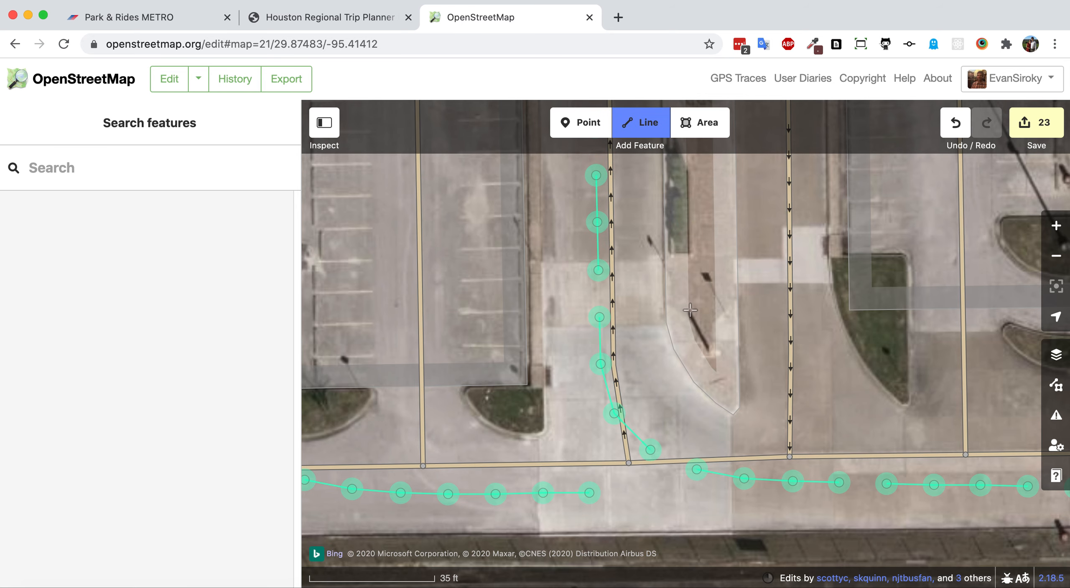
click(737, 333)
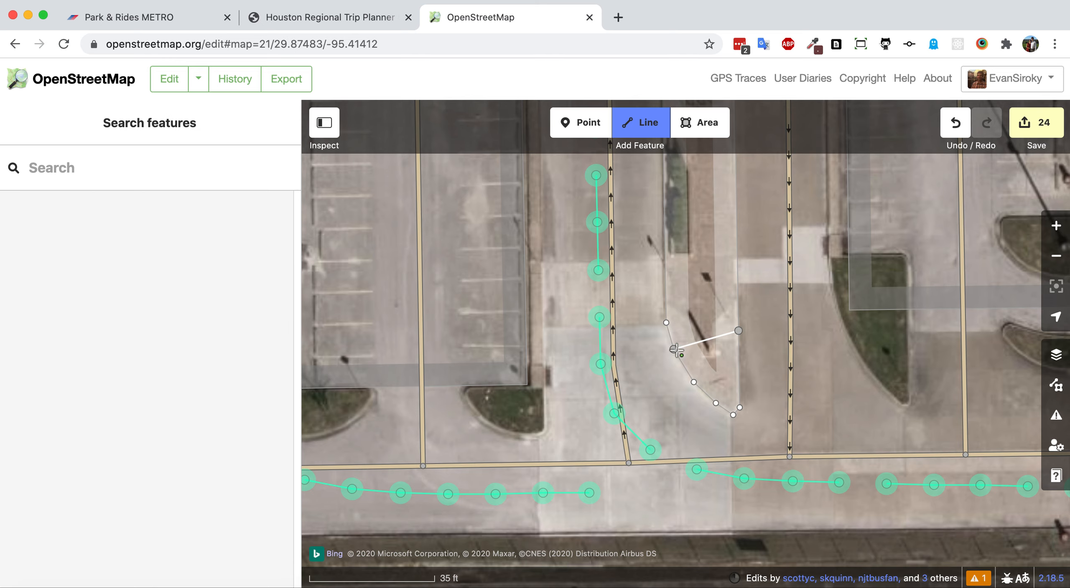
double_click(675, 351)
click(148, 231)
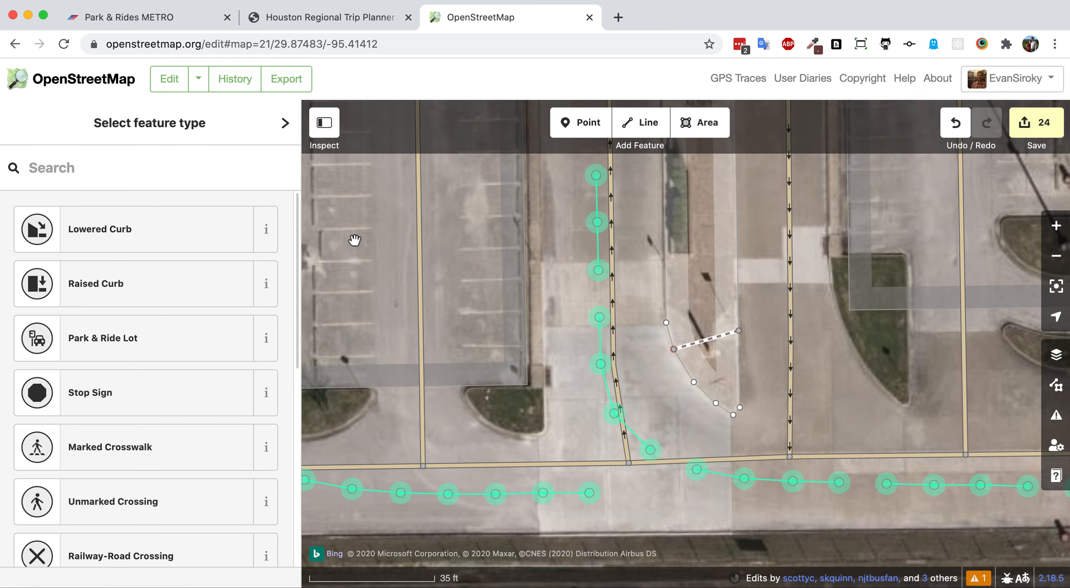
Tag the west end of the south foot path as a Lowered Curb with tactile paving set to No and copy its tags
click(182, 237)
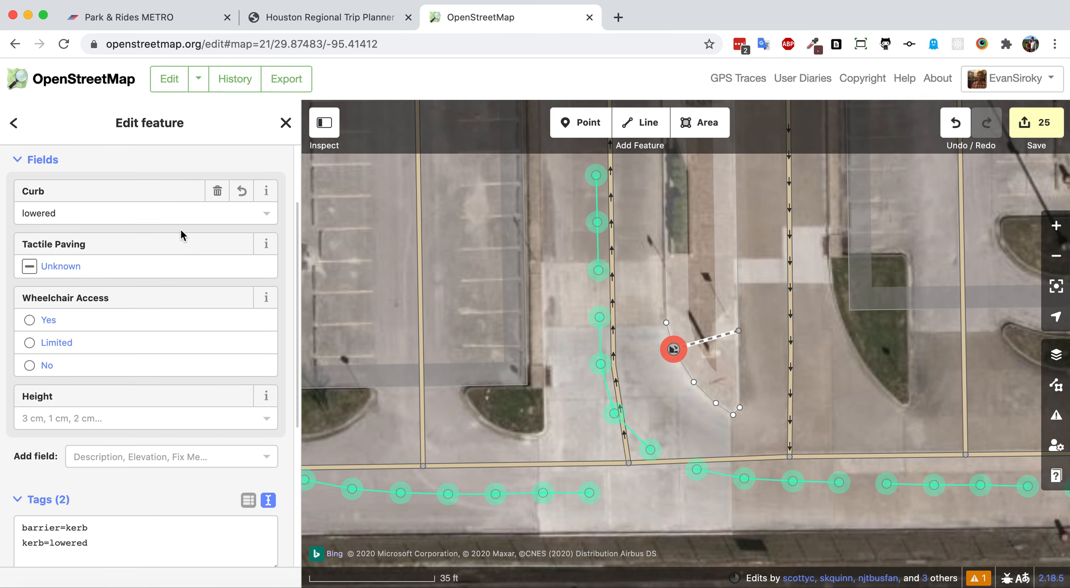
click(157, 269)
click(157, 269)
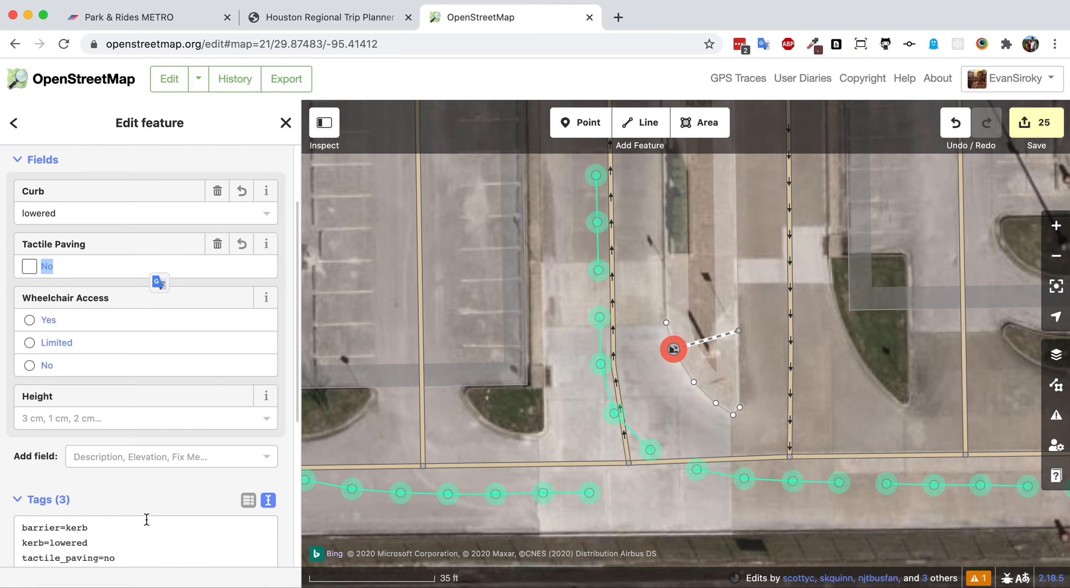
click(148, 543)
key(ctrl+a)
key(ctrl+c)
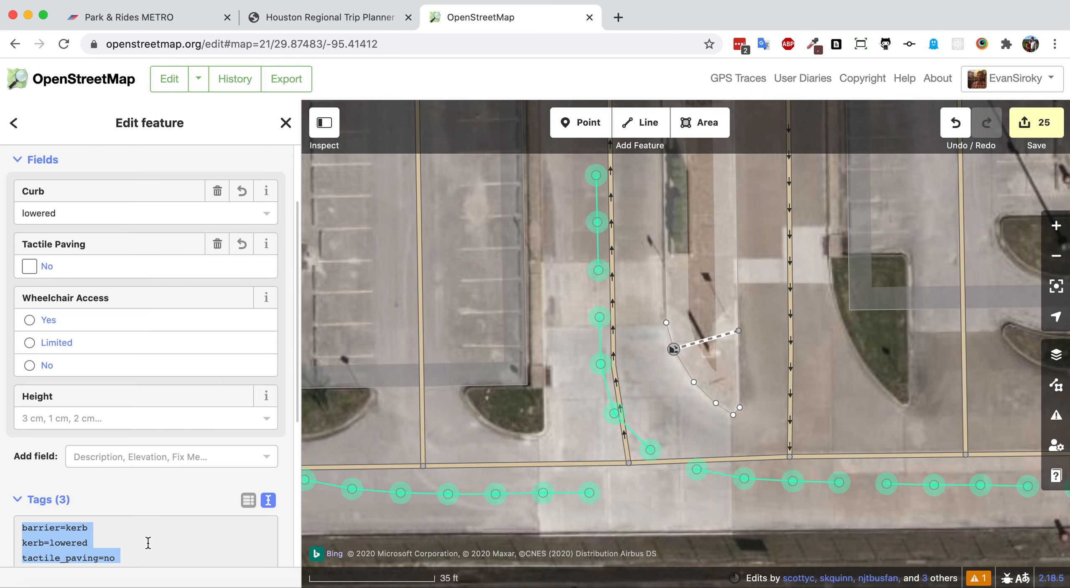
Paste the copied tags barrier=kerb, kerb=lowered and tactile_paving=no onto the east end of the south foot path
click(740, 335)
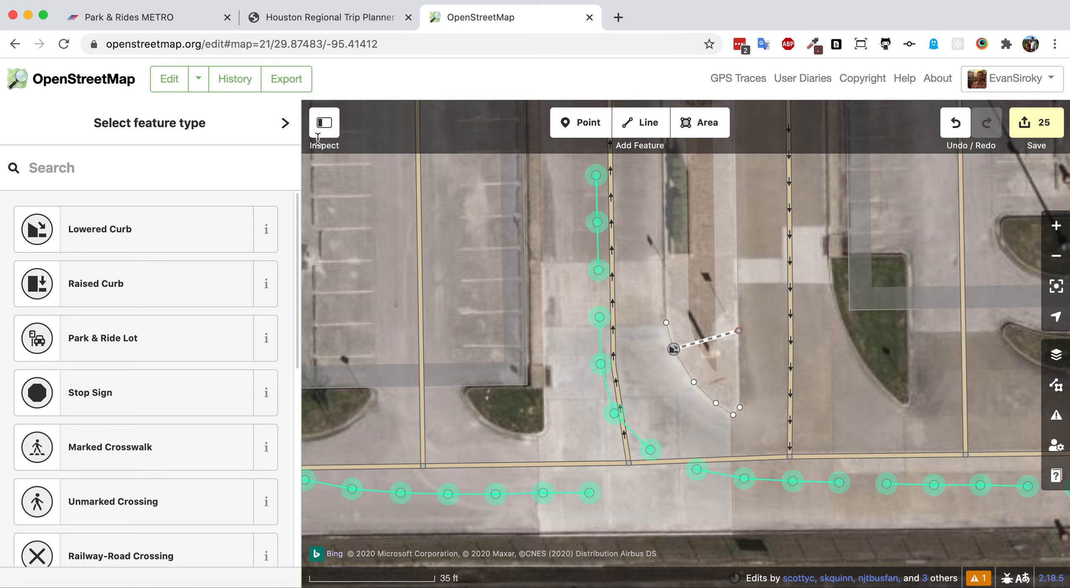
click(284, 123)
click(153, 308)
key(ctrl+v)
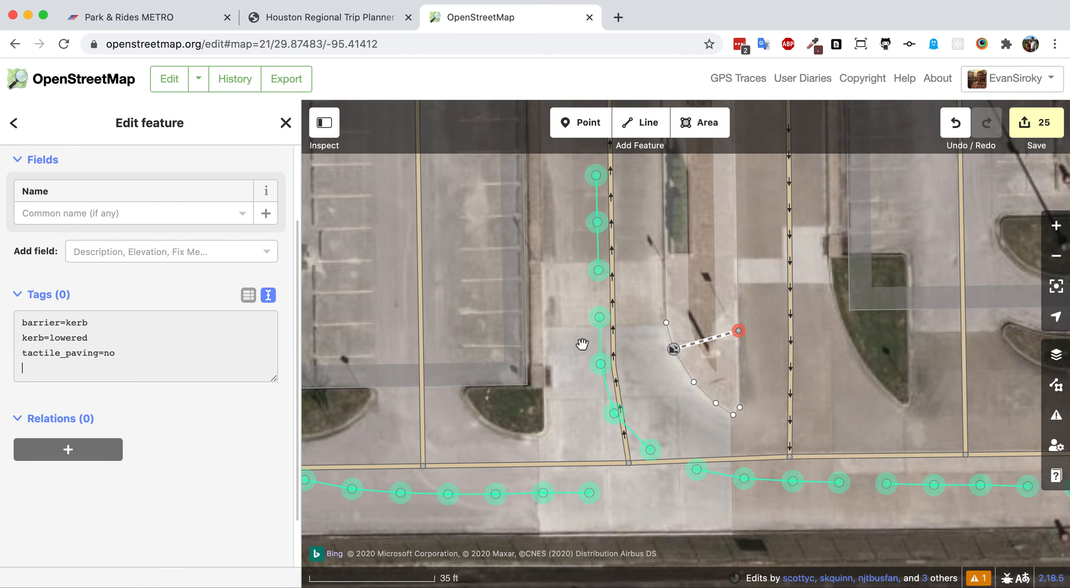
click(765, 360)
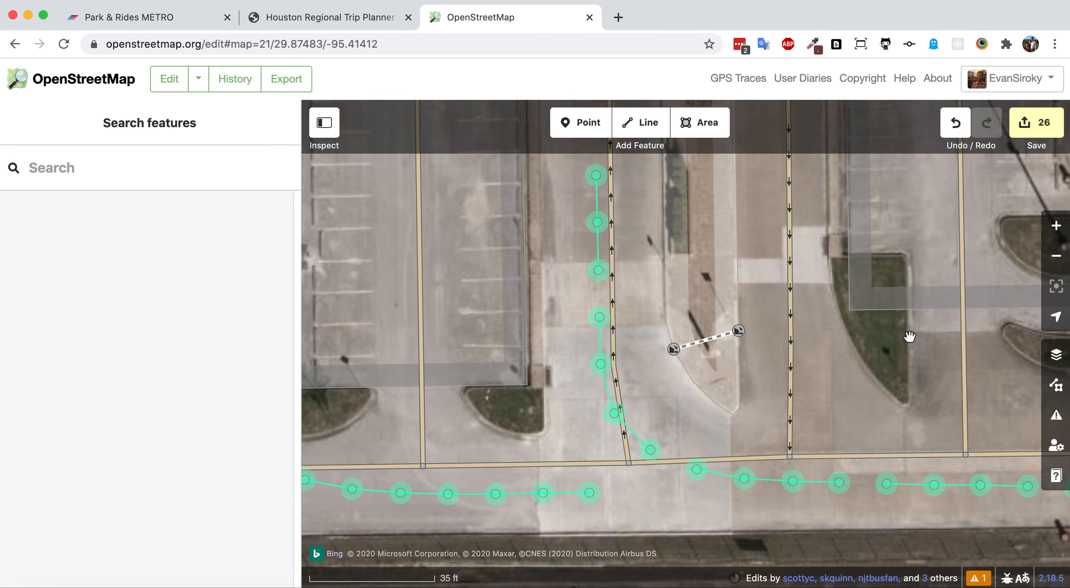
Draw a line from the lowered curb at the west end of the south foot path southward, ending just short of the south driveway
drag(910, 337, 759, 382)
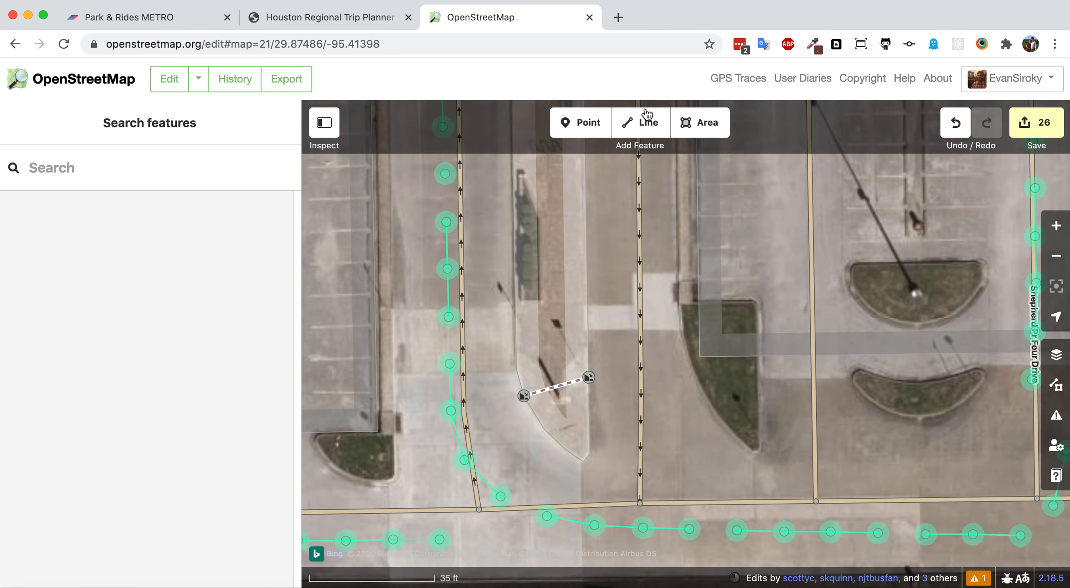
click(641, 121)
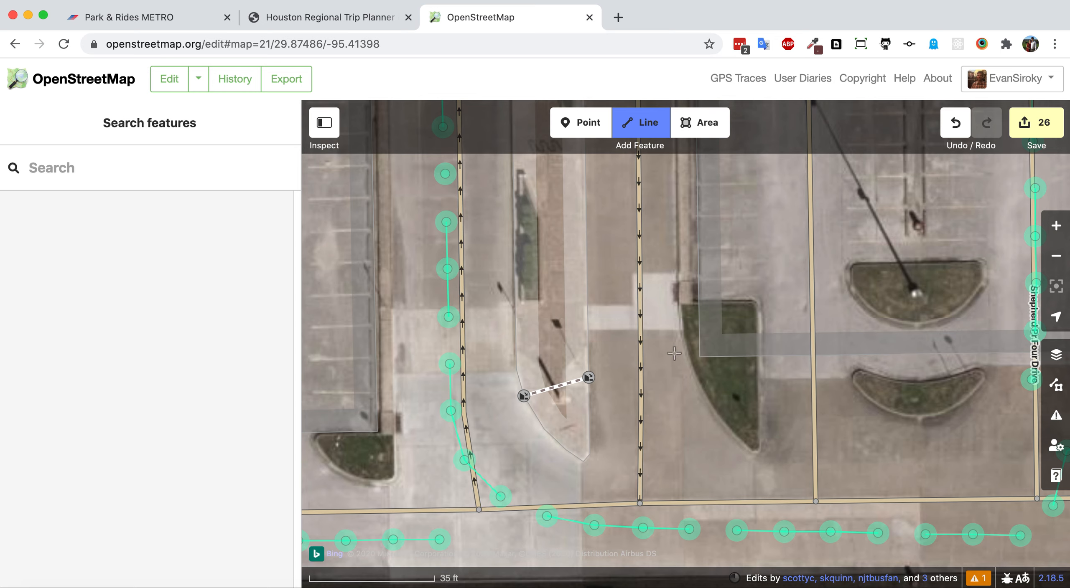
drag(675, 344, 642, 440)
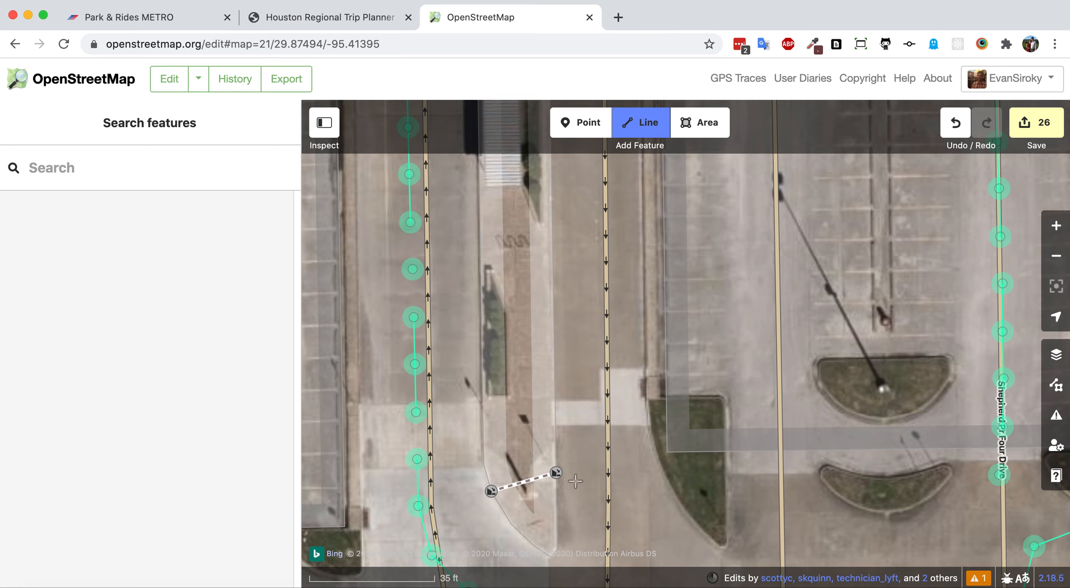
drag(573, 483, 609, 372)
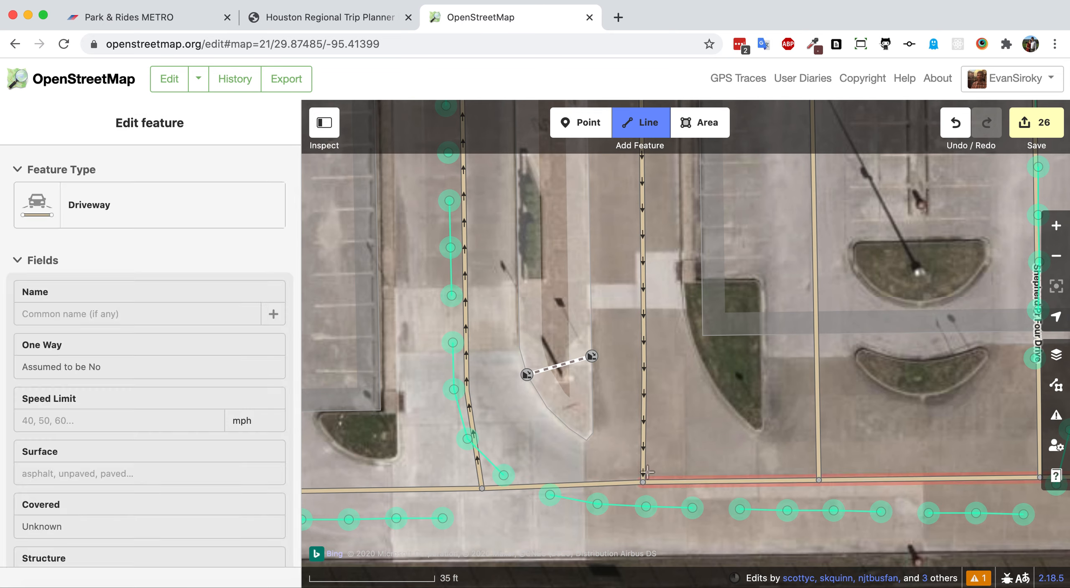
scroll(778, 391, right, 6)
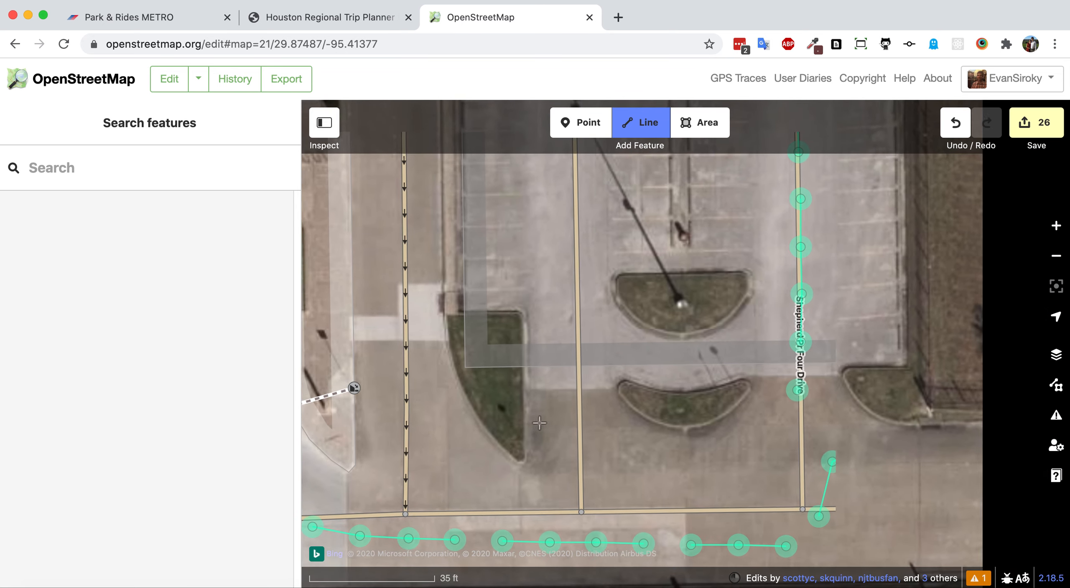
drag(497, 428, 673, 465)
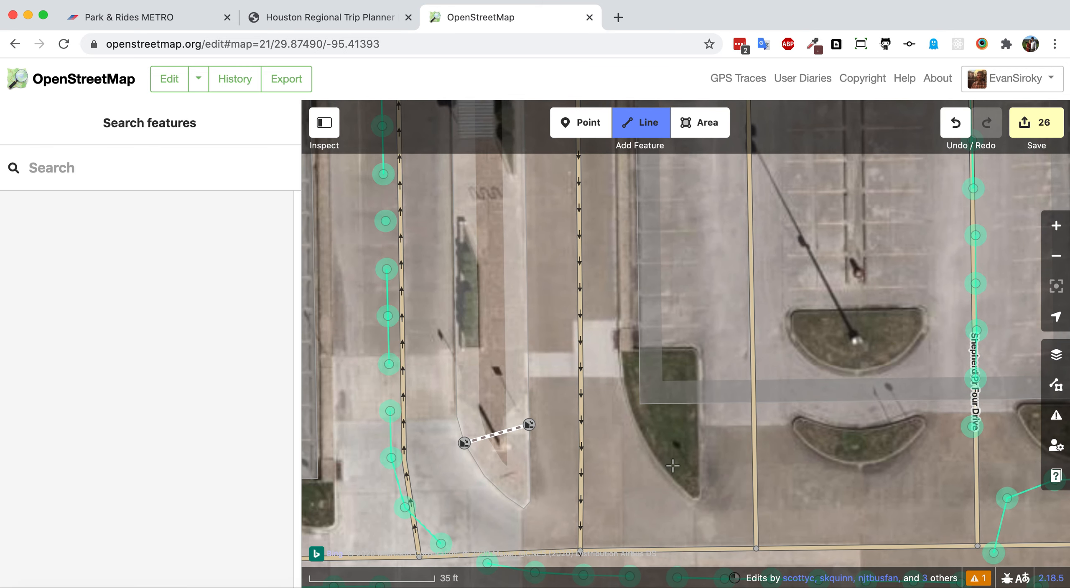
click(529, 425)
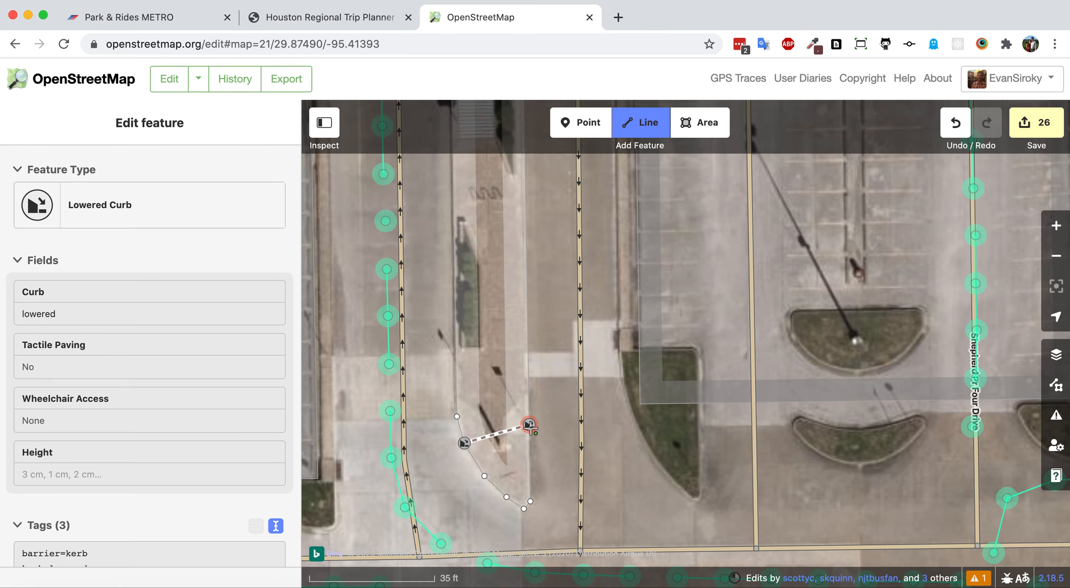
scroll(495, 471, up, 5)
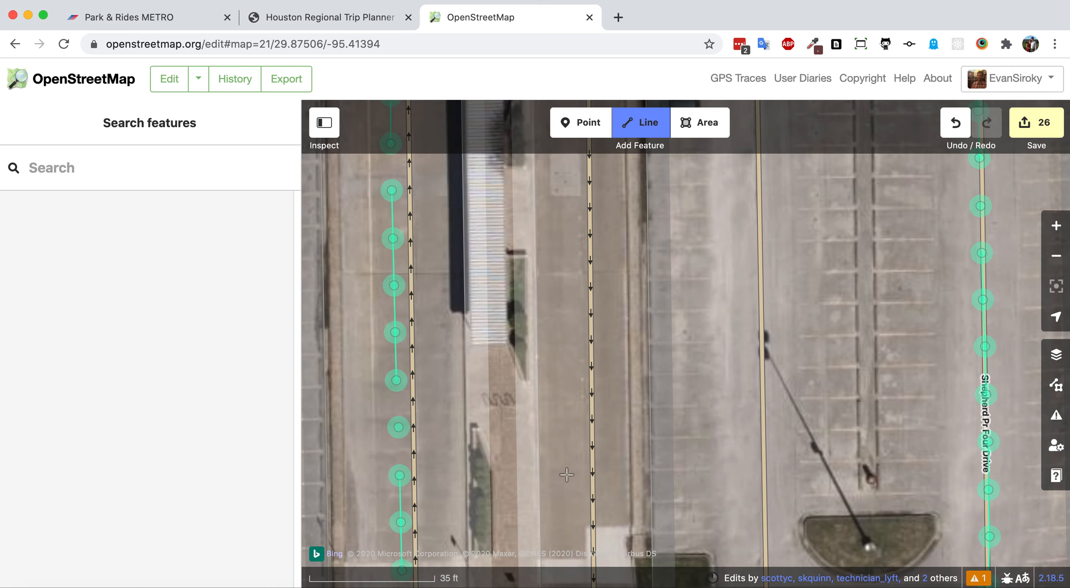
scroll(561, 410, down, 7)
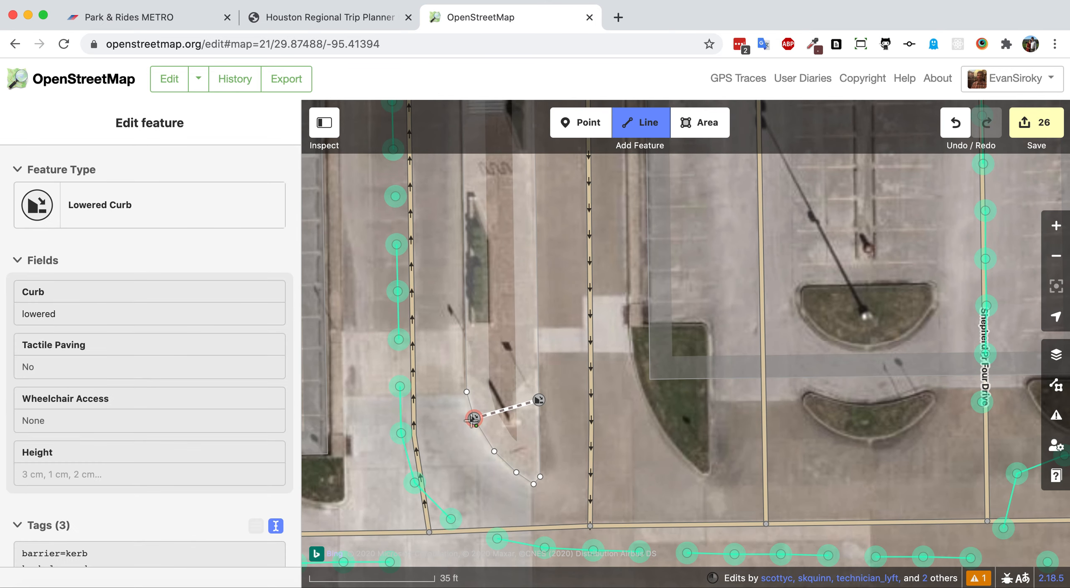
scroll(641, 362, left, 1)
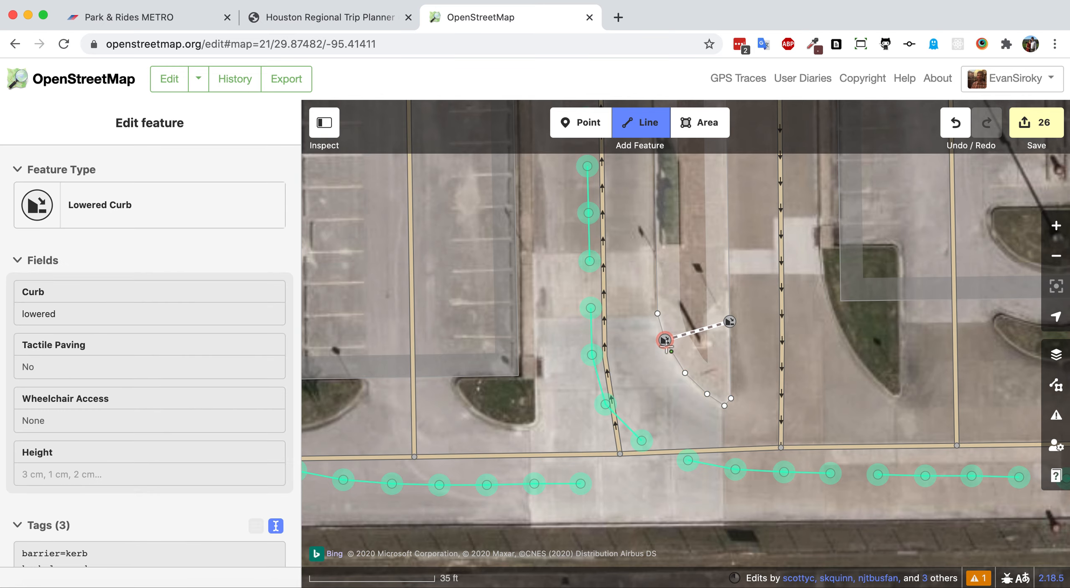
click(664, 340)
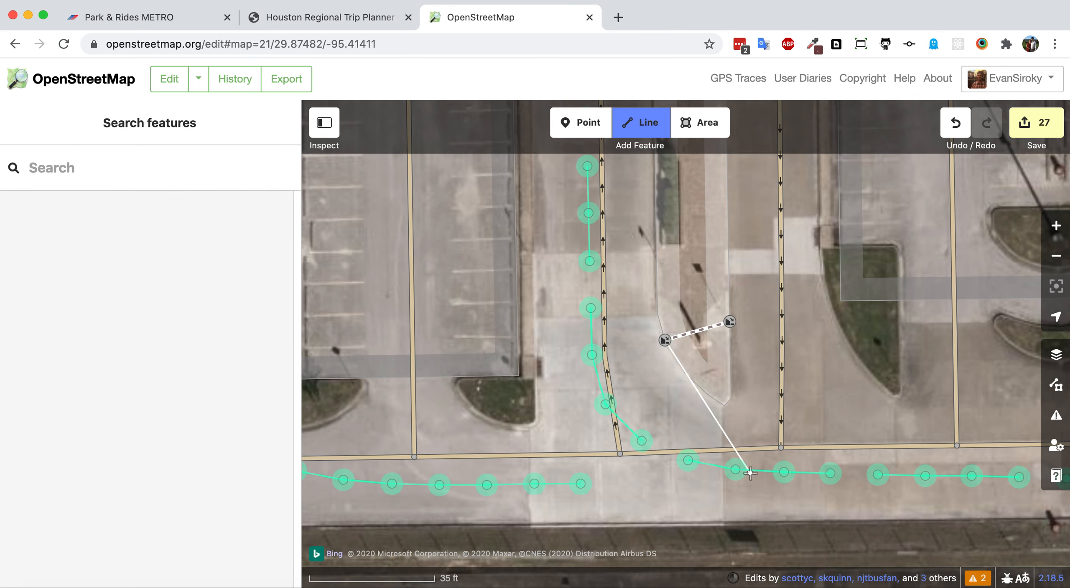
scroll(751, 470, down, 5)
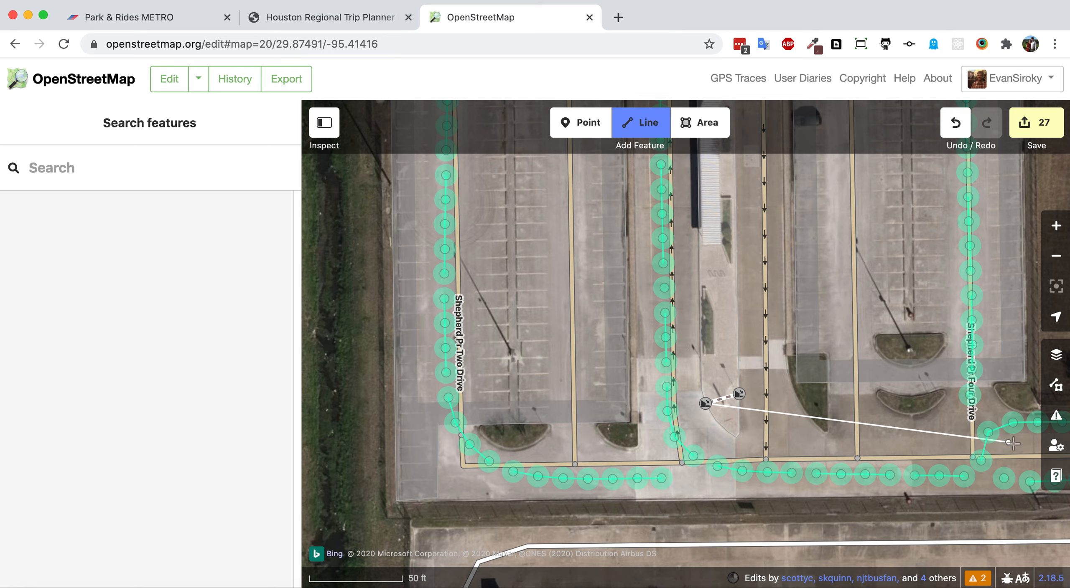
drag(1008, 441, 644, 453)
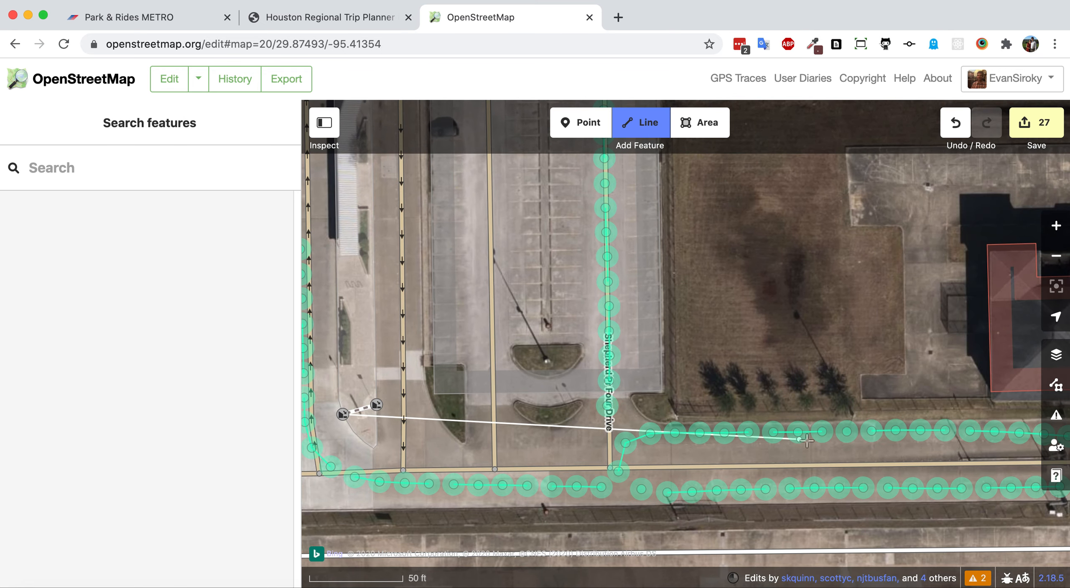
drag(367, 454, 514, 444)
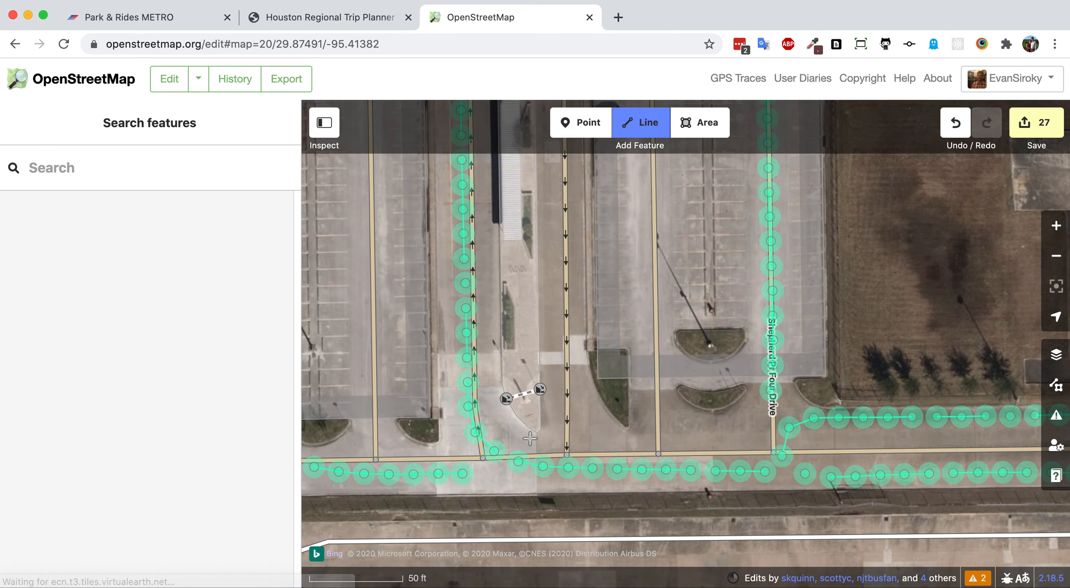
double_click(513, 443)
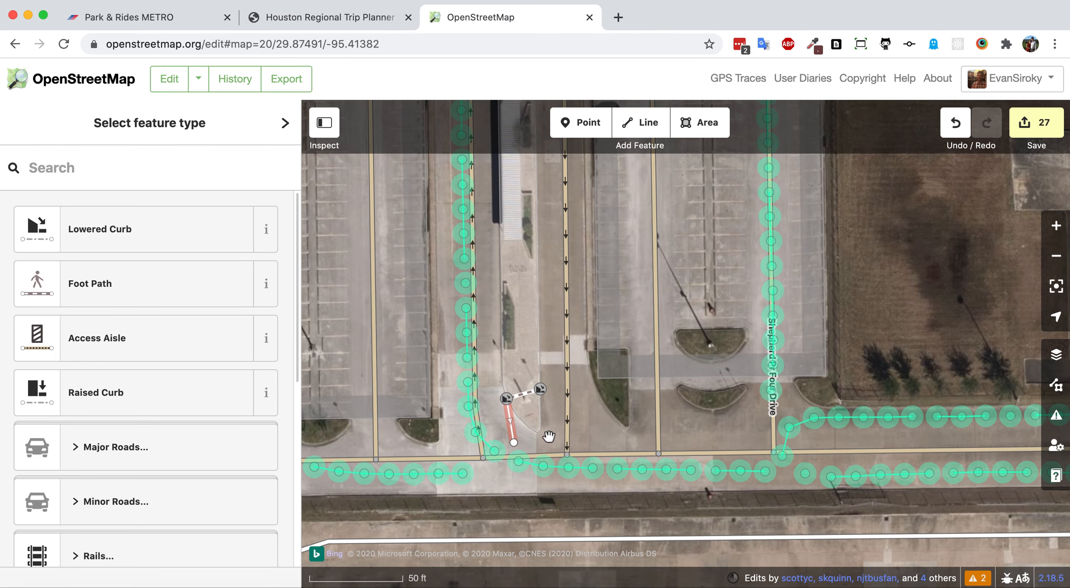
Move the new line's south end onto the driveway south of the bus platform so that they connect
drag(533, 444, 578, 400)
double_click(578, 401)
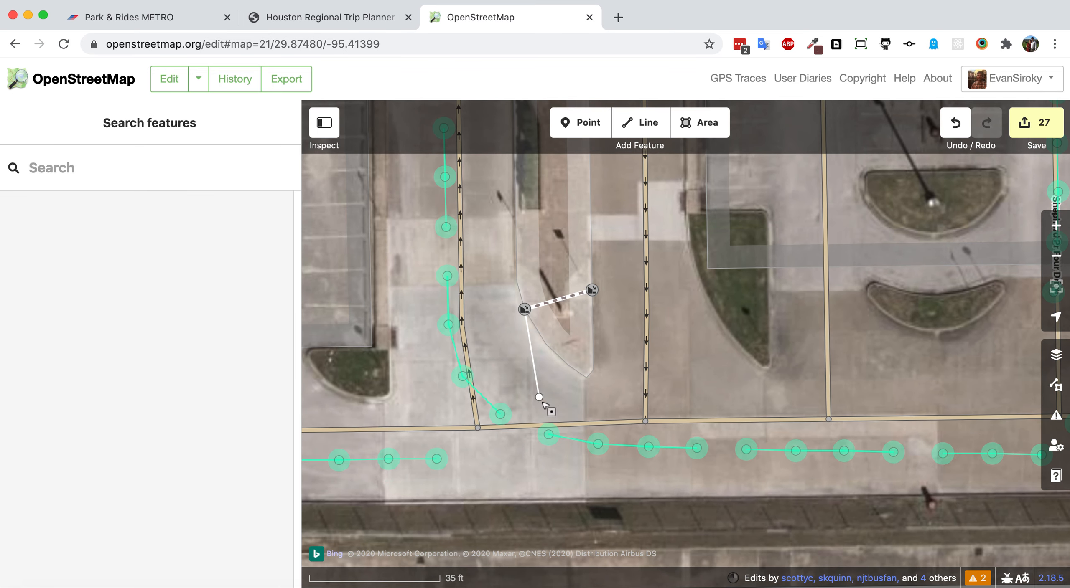
click(538, 397)
drag(539, 397, 558, 425)
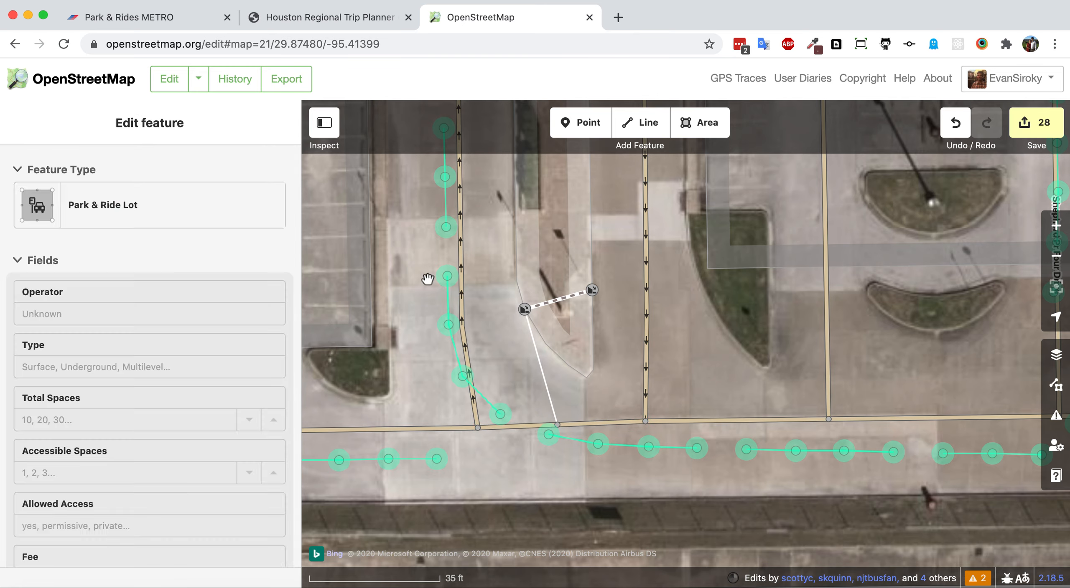
Set the feature type of the line between the west lowered curb and the south driveway to Unmarked Crossing
click(545, 367)
scroll(131, 214, down, 3)
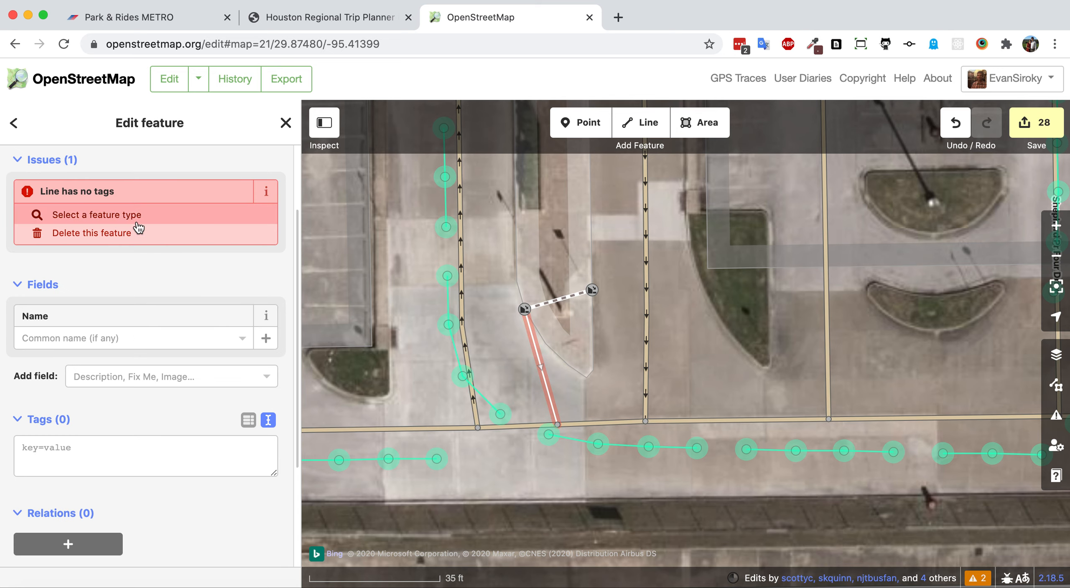
scroll(138, 228, up, 3)
click(138, 227)
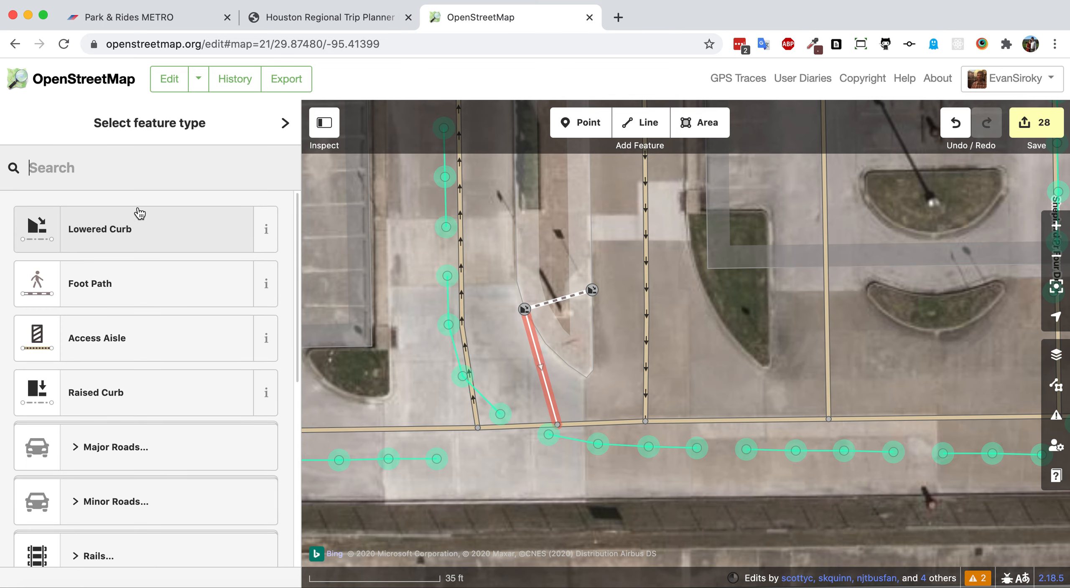
text(unm)
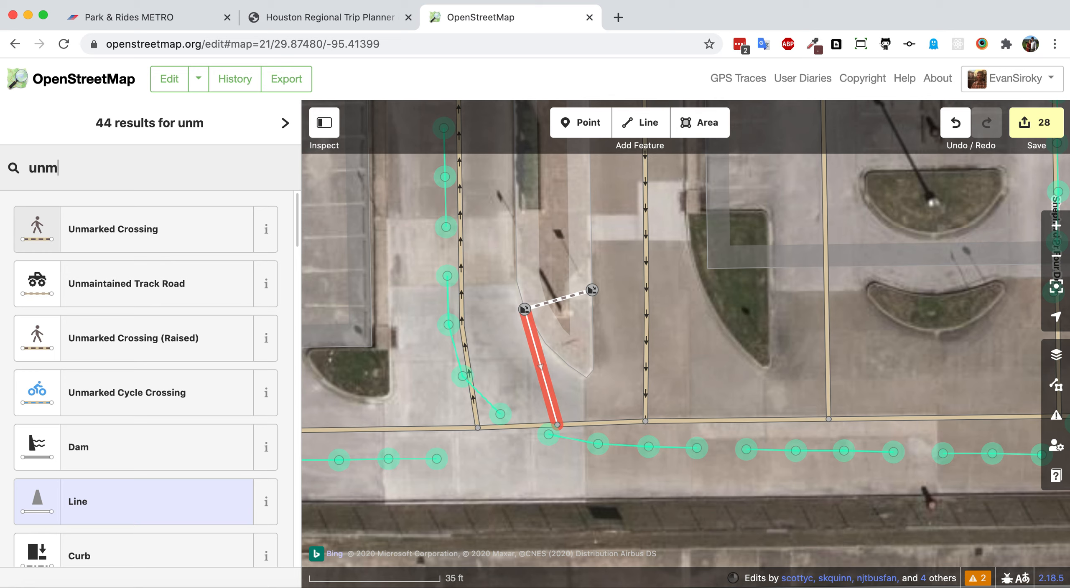
click(135, 229)
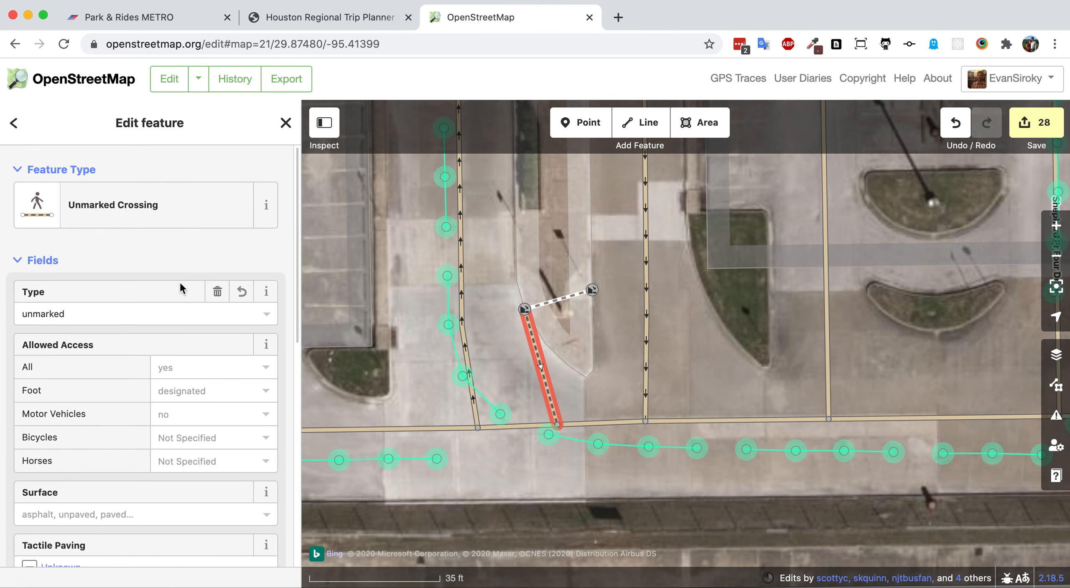
click(614, 324)
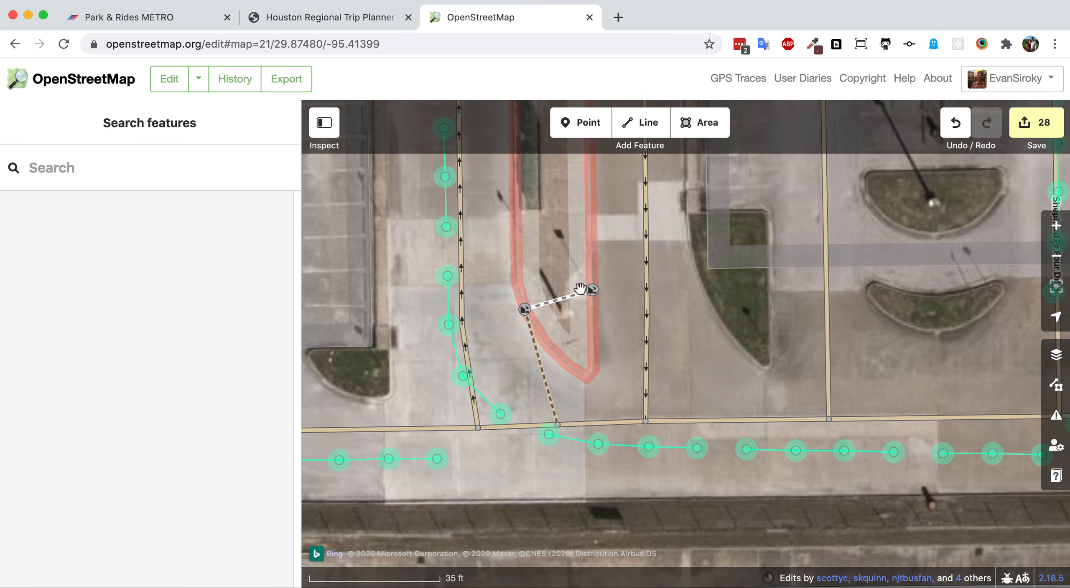
Survey the bus platform northward from its south tip for further pedestrian connections on the aerial imagery
drag(485, 251, 530, 425)
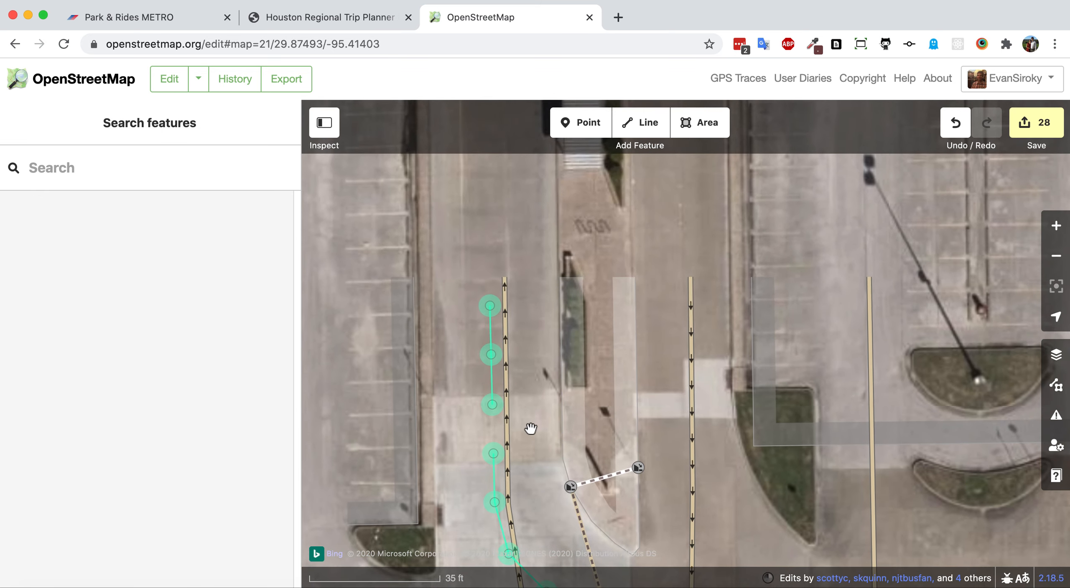
scroll(530, 429, down, 5)
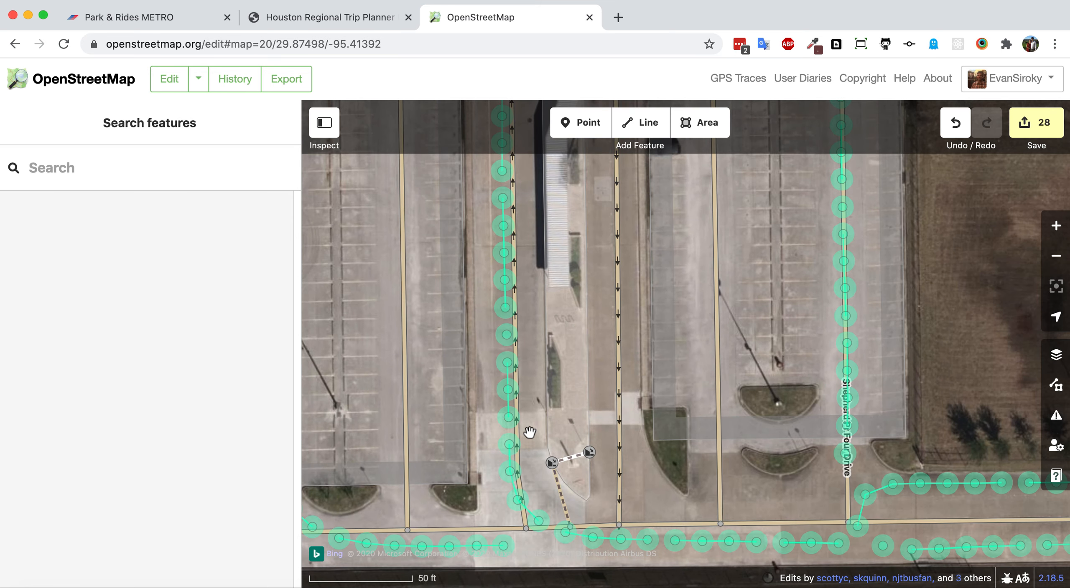
click(539, 297)
click(530, 291)
drag(530, 291, 530, 403)
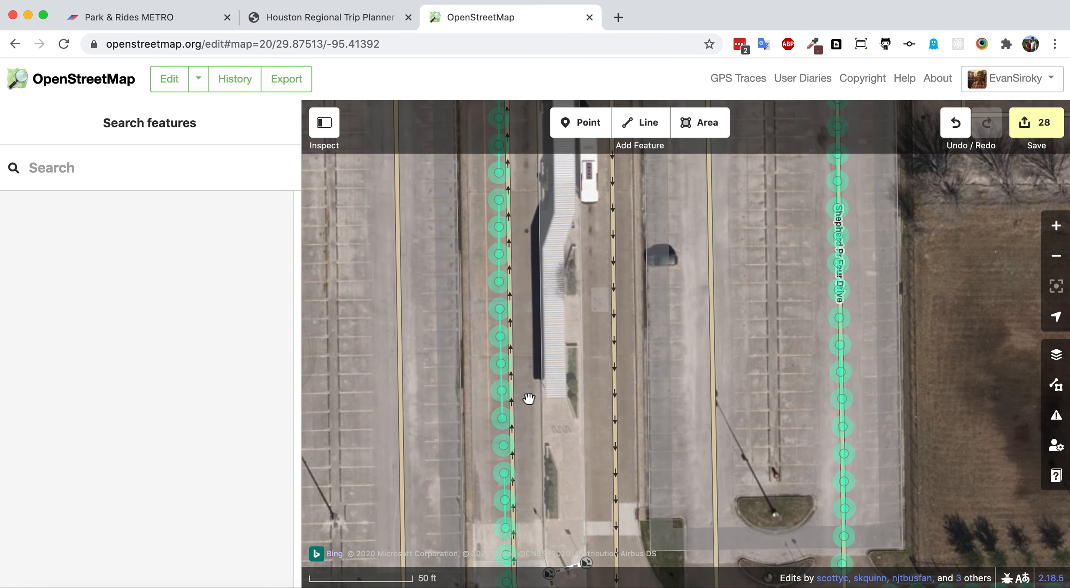
click(557, 328)
key(Escape)
click(572, 319)
key(Escape)
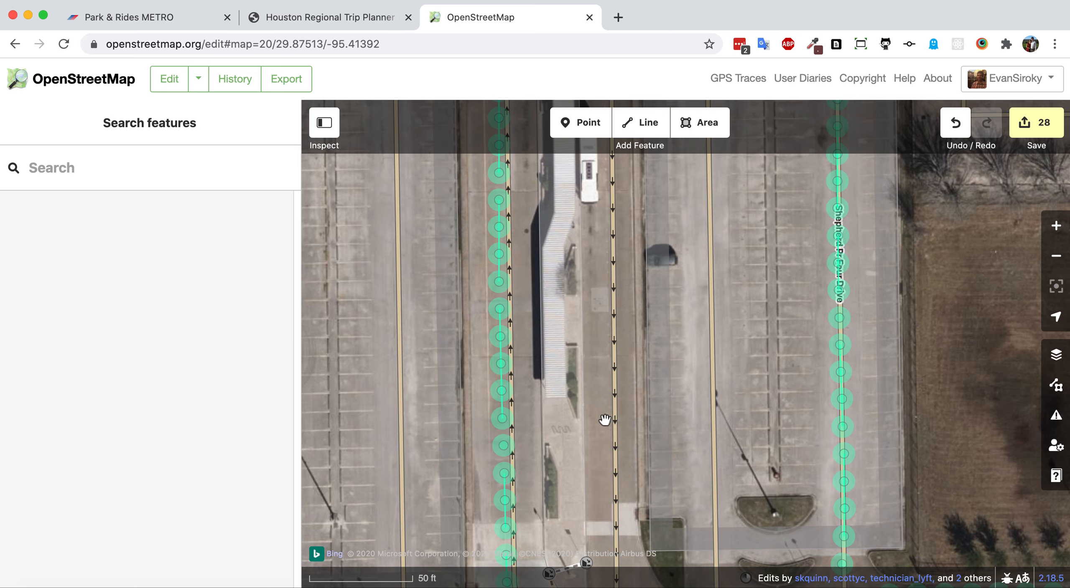
drag(598, 250, 585, 432)
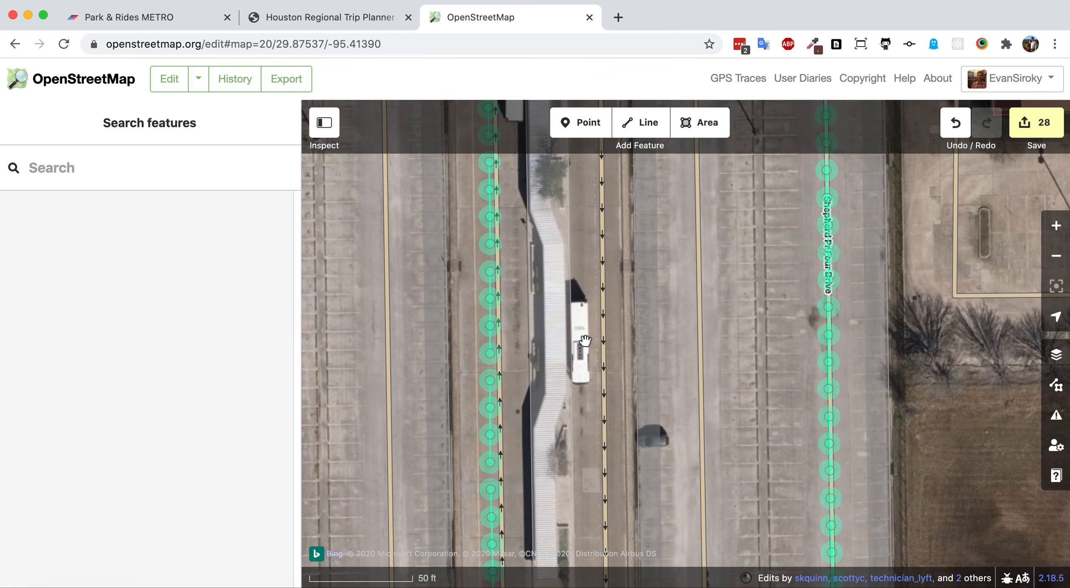
drag(582, 252, 579, 421)
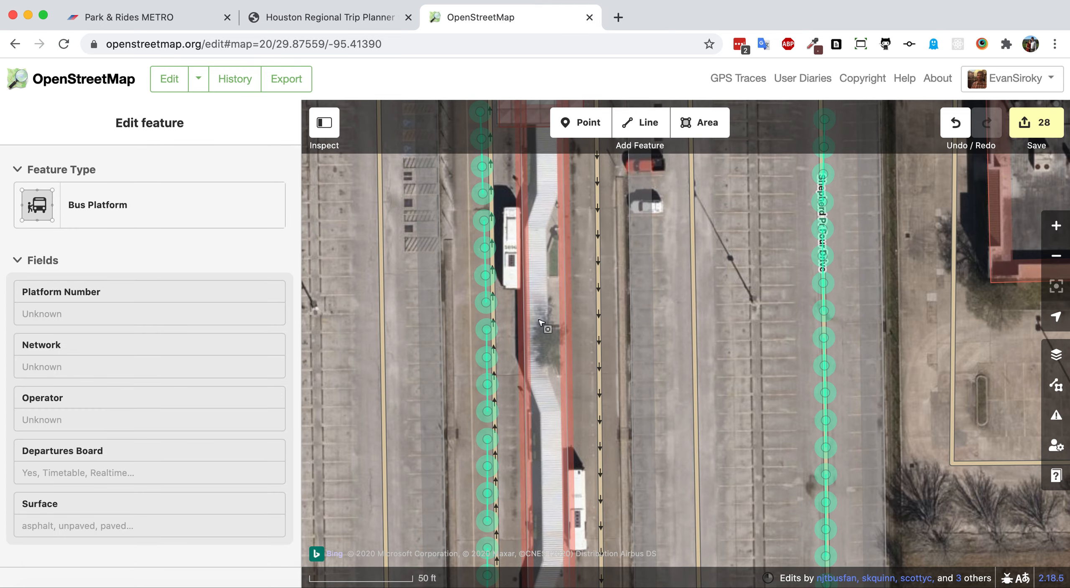
scroll(621, 475, down, 5)
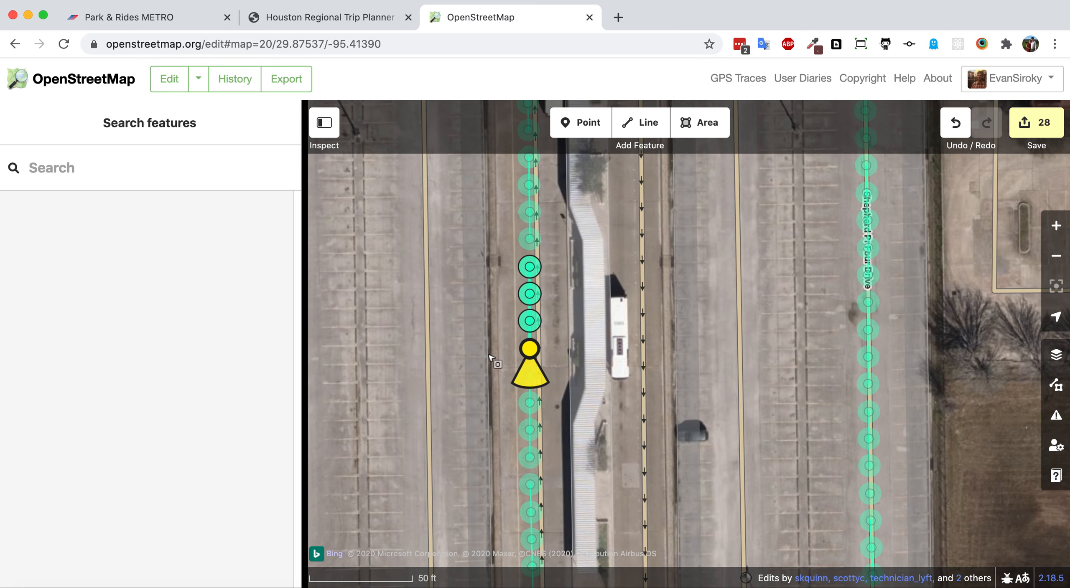
Examine the bus platform's curb, planters and shelter in the street-level photo taken from the bus lane west of the platform
click(492, 359)
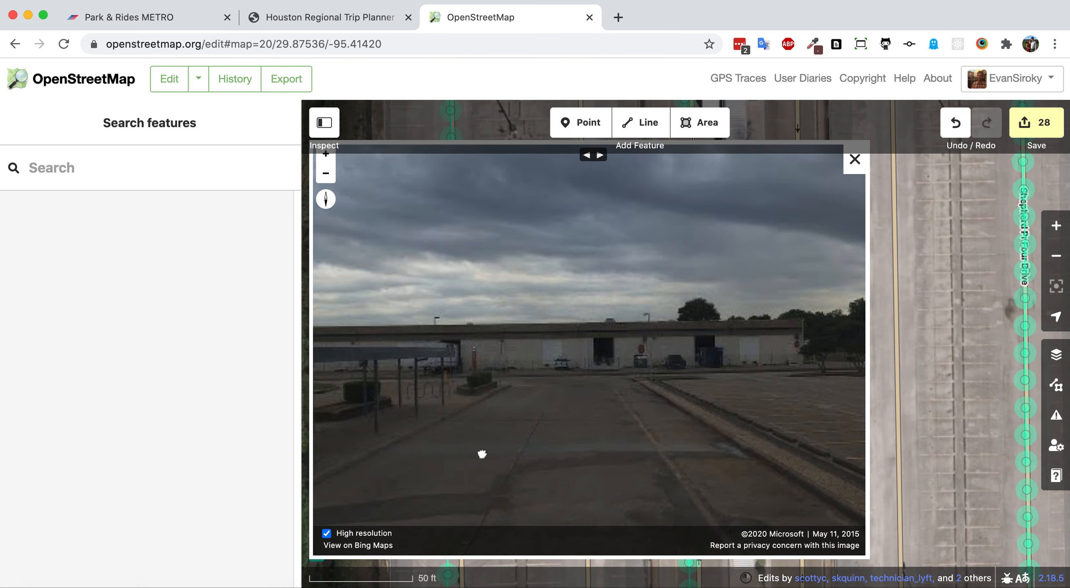
drag(482, 454, 686, 376)
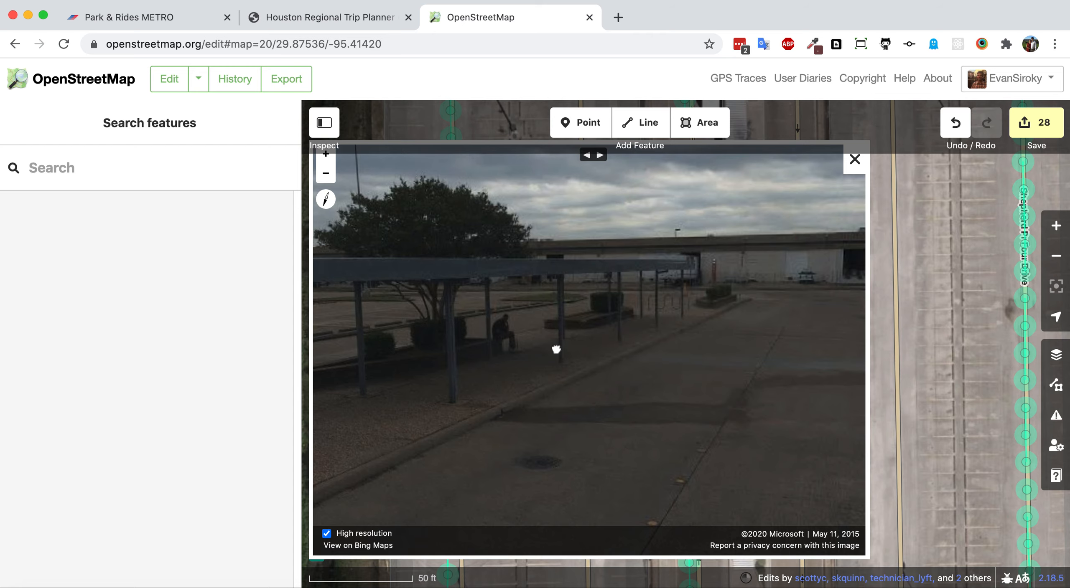
drag(549, 353, 844, 298)
drag(710, 331, 840, 280)
drag(590, 345, 779, 327)
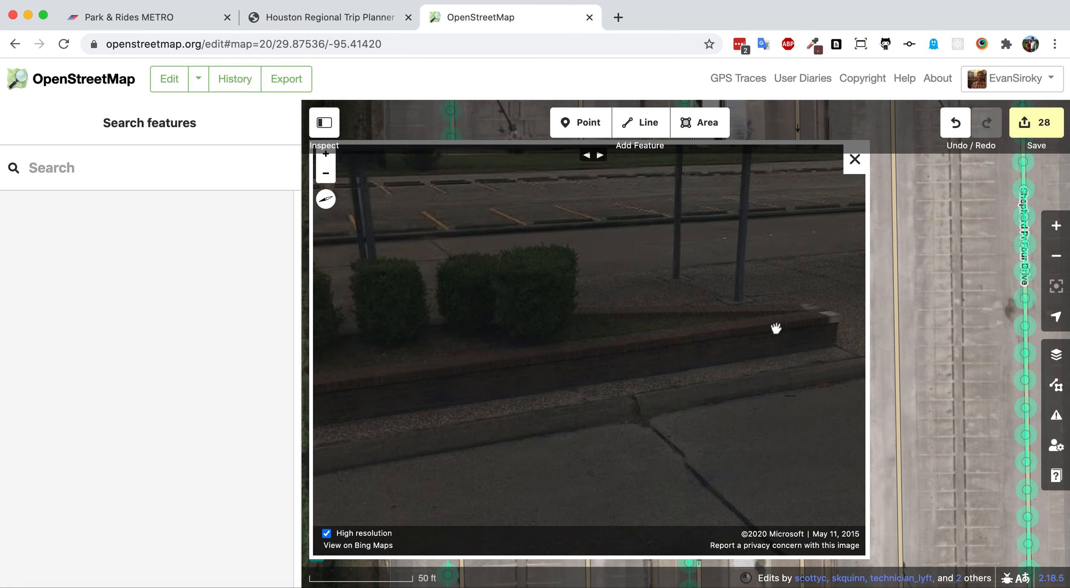
drag(502, 349, 800, 327)
drag(393, 343, 689, 303)
drag(595, 313, 696, 302)
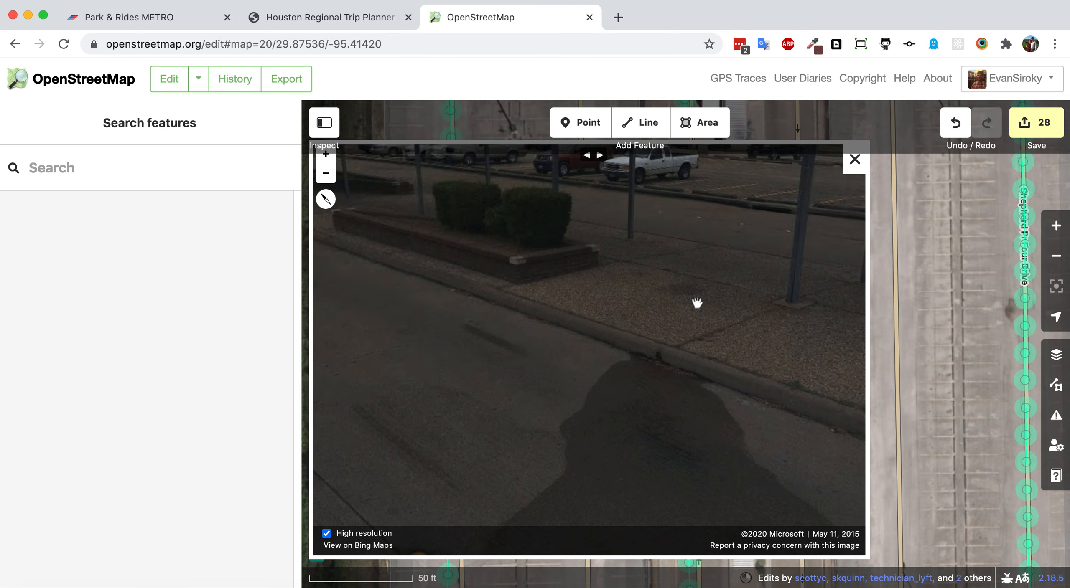
drag(570, 274, 704, 351)
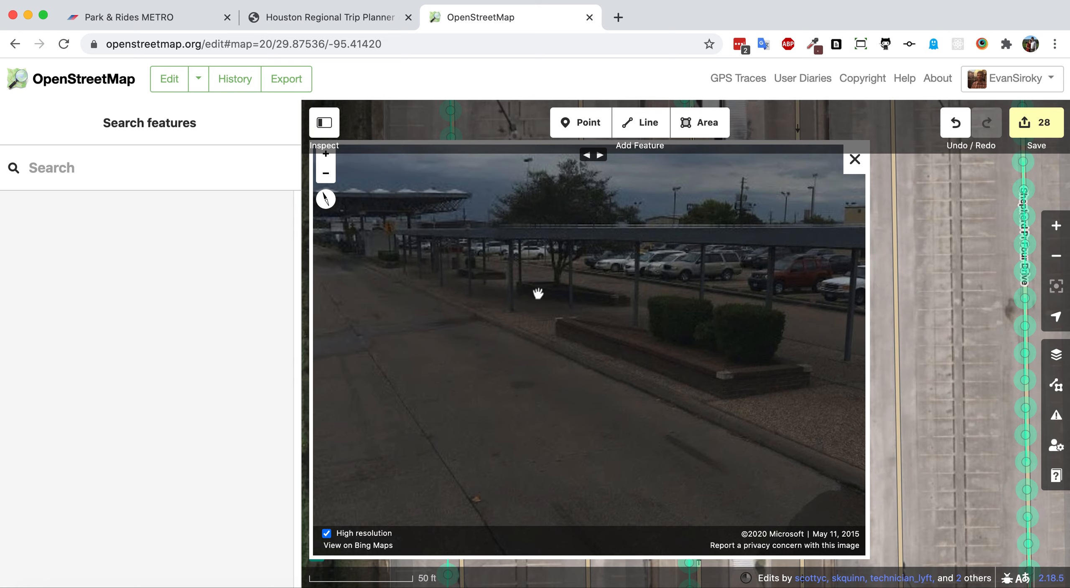
drag(425, 288, 437, 229)
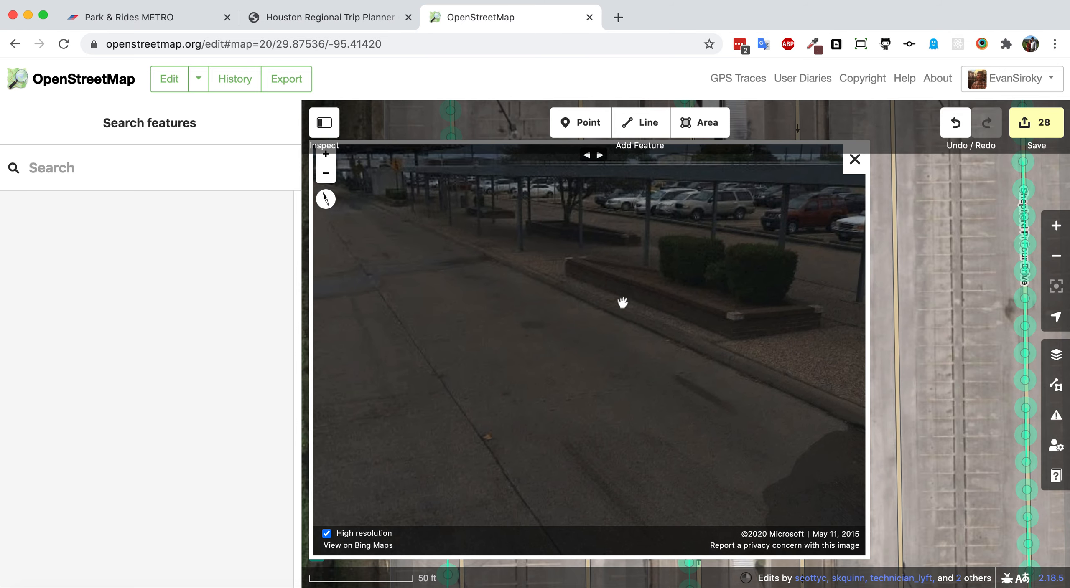
drag(622, 305, 454, 306)
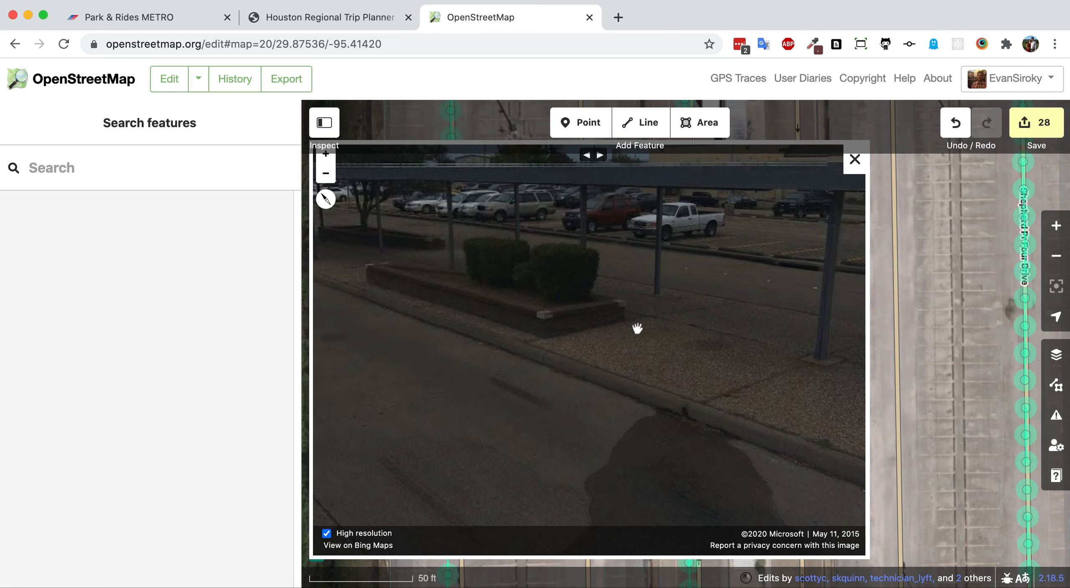
drag(637, 328, 508, 327)
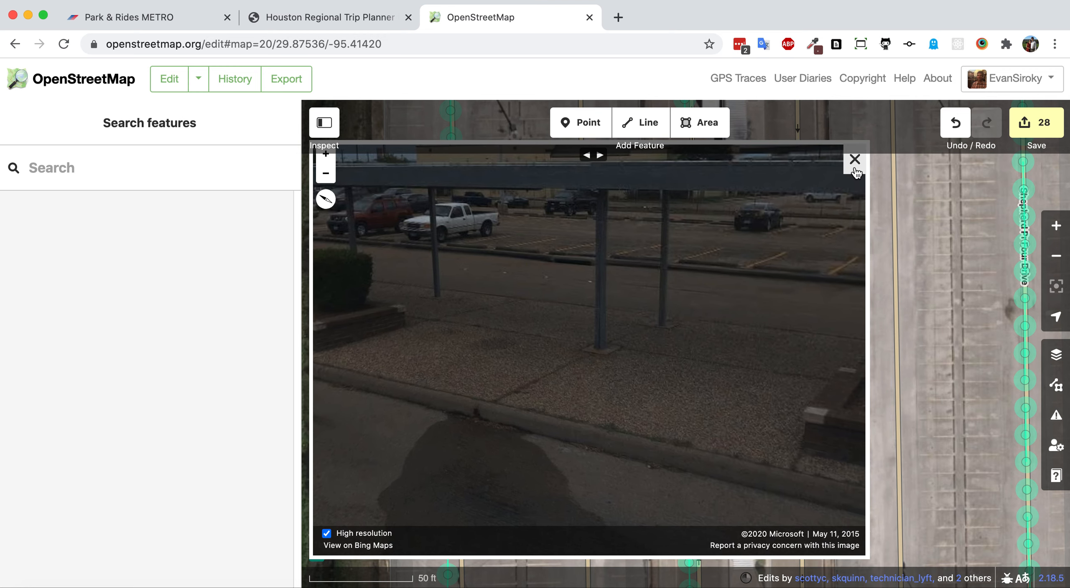
click(854, 163)
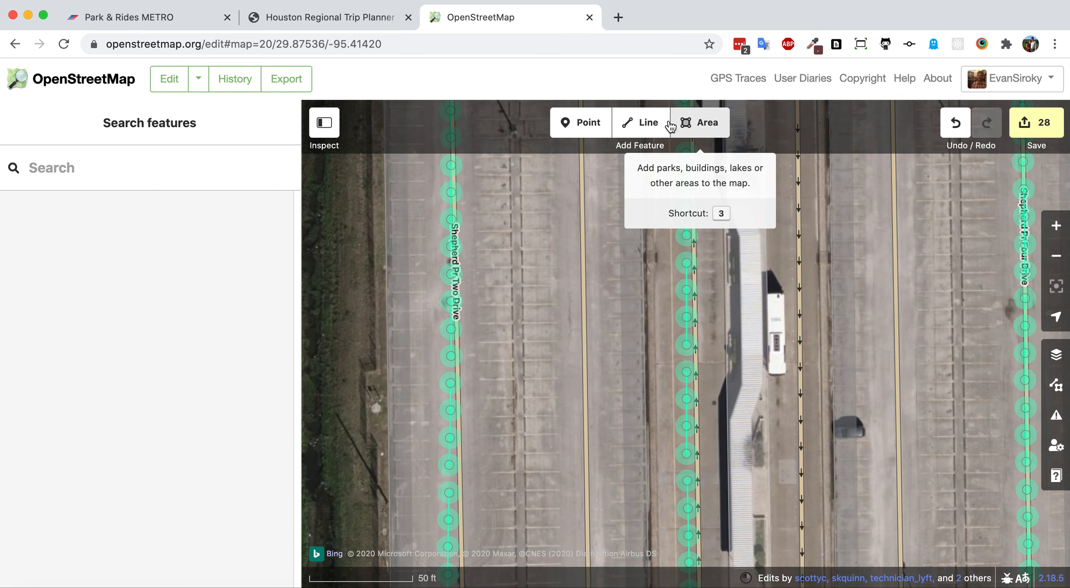
Draw a Foot Path straight across the southern bus platform from its west edge to its east edge, beside the parked bus
click(667, 124)
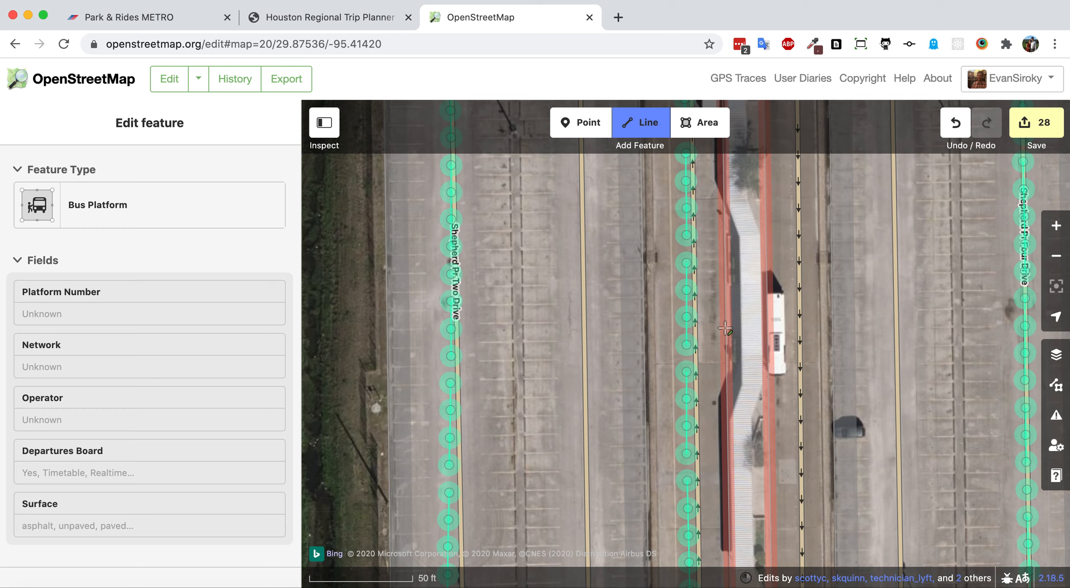
click(725, 327)
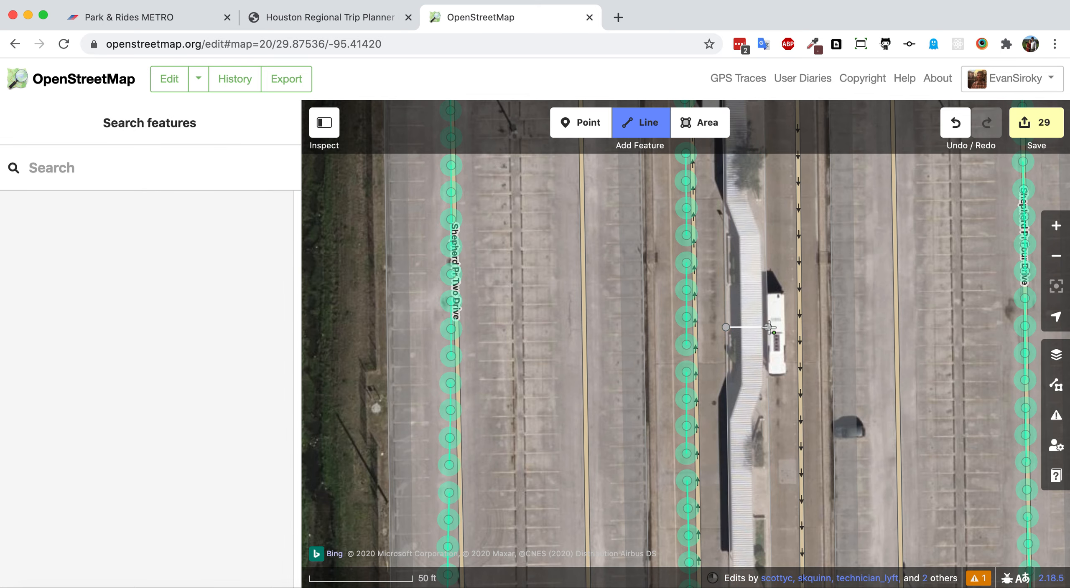
double_click(769, 327)
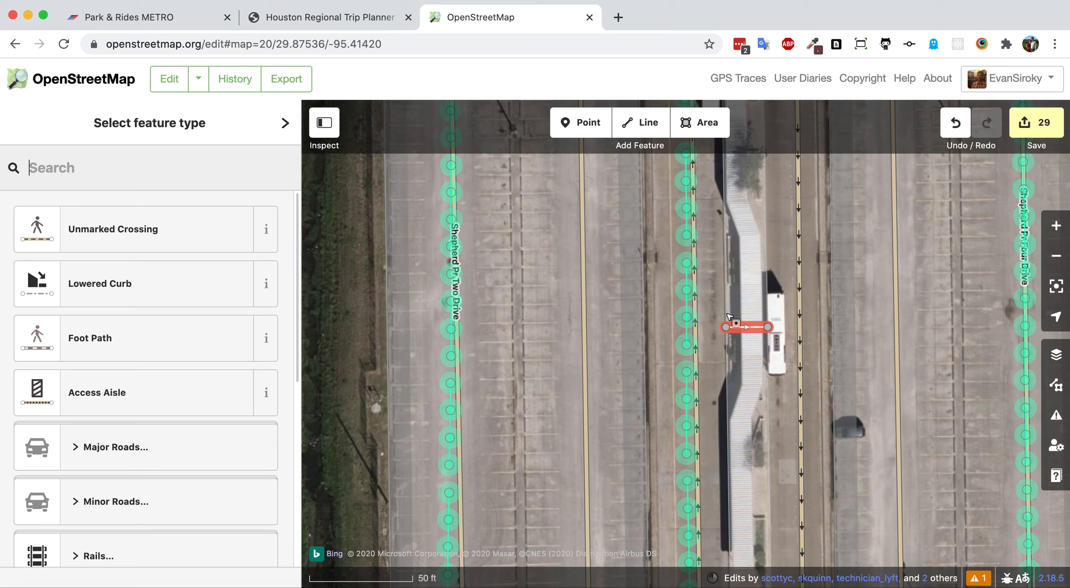
click(148, 332)
Draw a Foot Path across the bus platform north of the large square roof, from its west edge to its east edge
scroll(812, 493, up, 5)
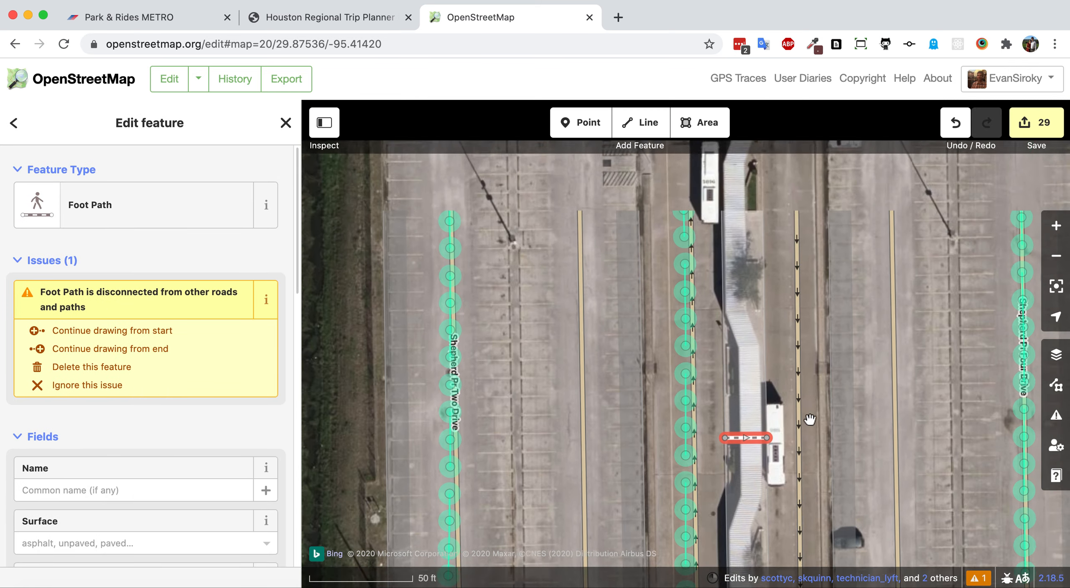
scroll(776, 304, up, 5)
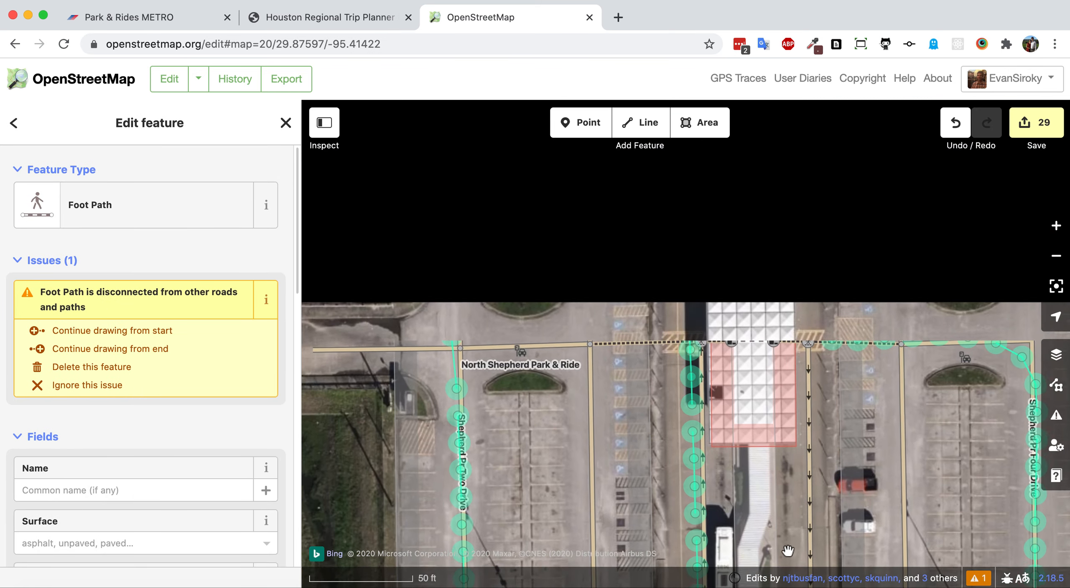
scroll(776, 251, up, 5)
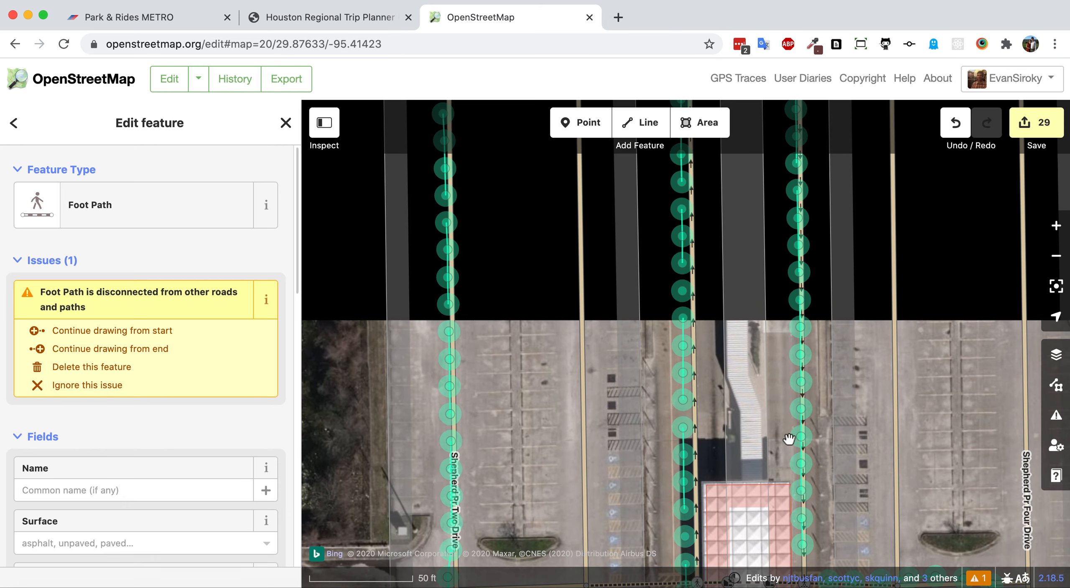
scroll(778, 290, up, 3)
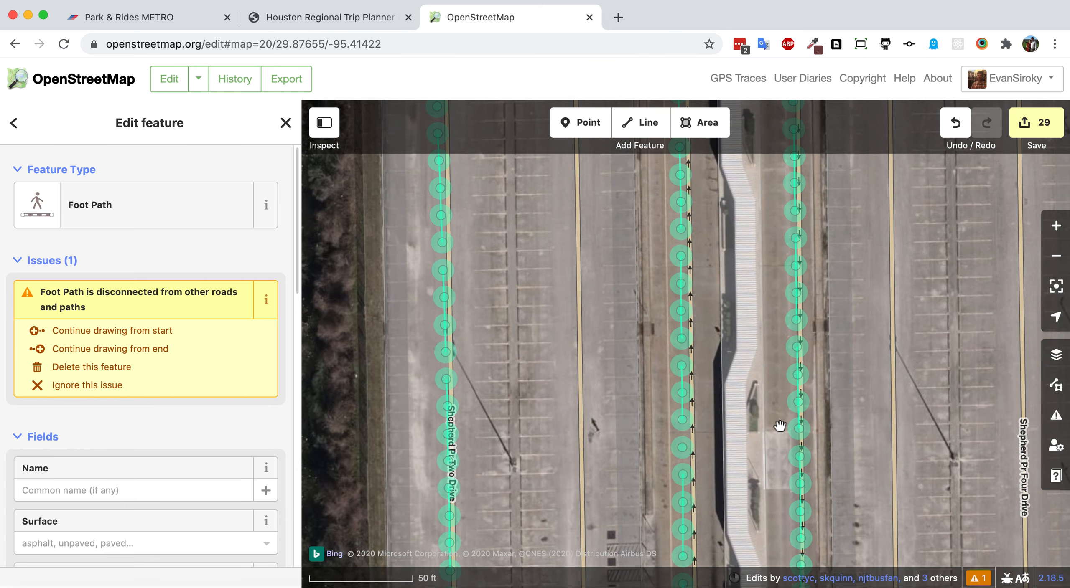
click(640, 122)
click(720, 286)
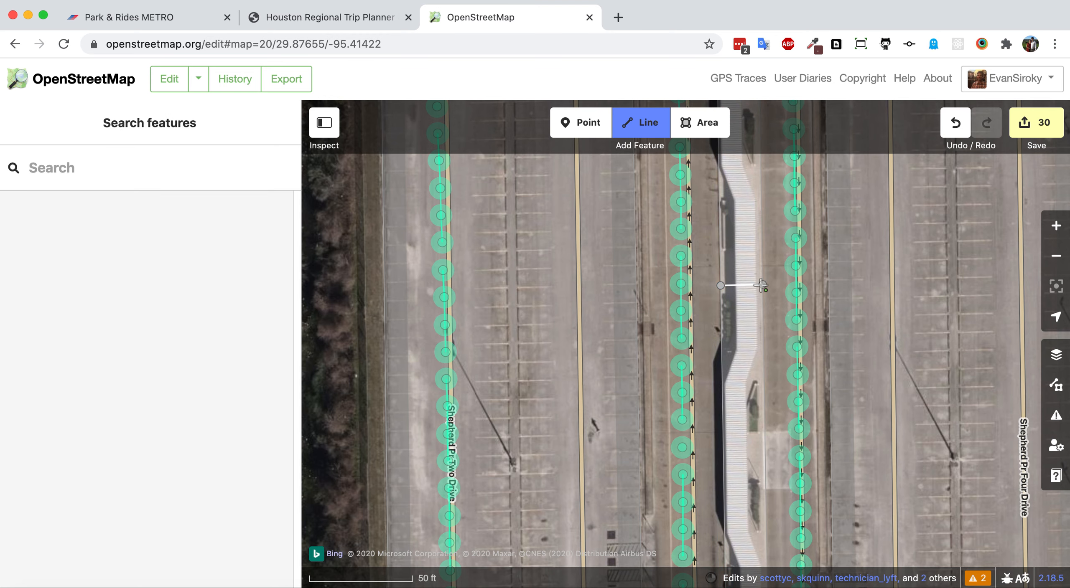
double_click(762, 286)
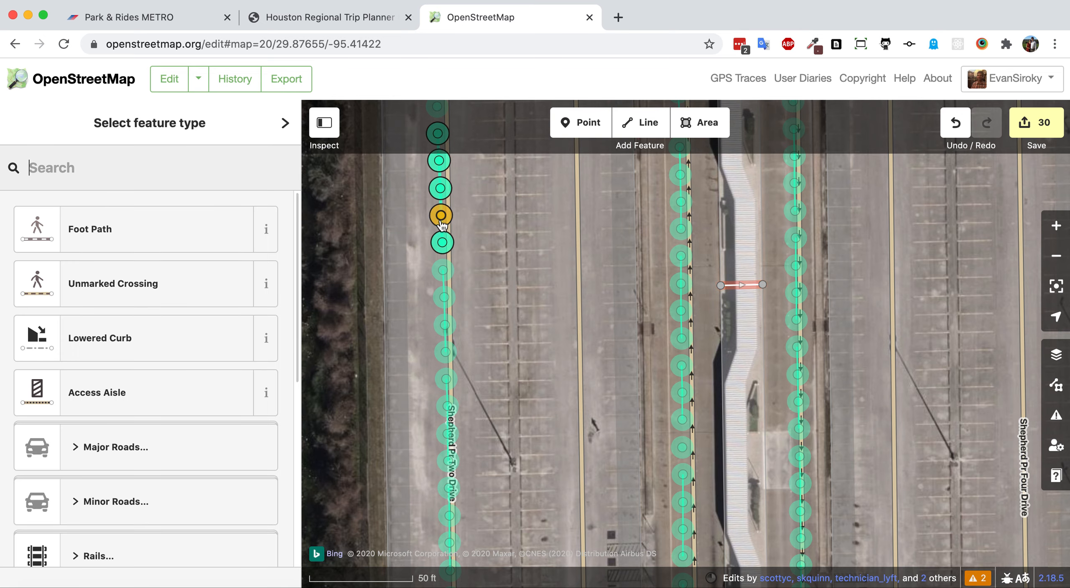
click(186, 224)
Turn off the Bing Streetside photo overlay on the map
drag(705, 296, 699, 353)
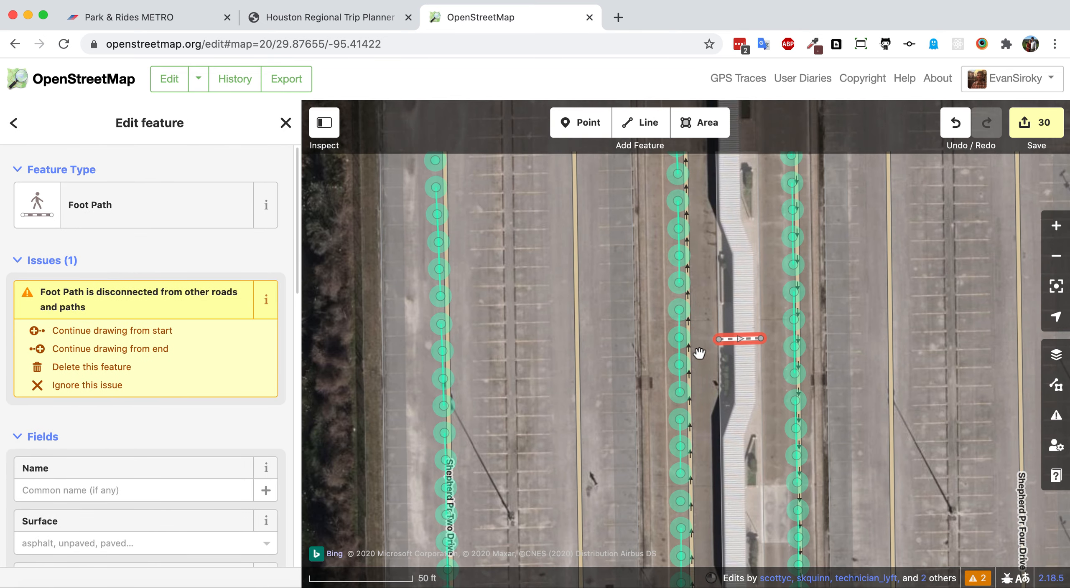
scroll(698, 353, down, 5)
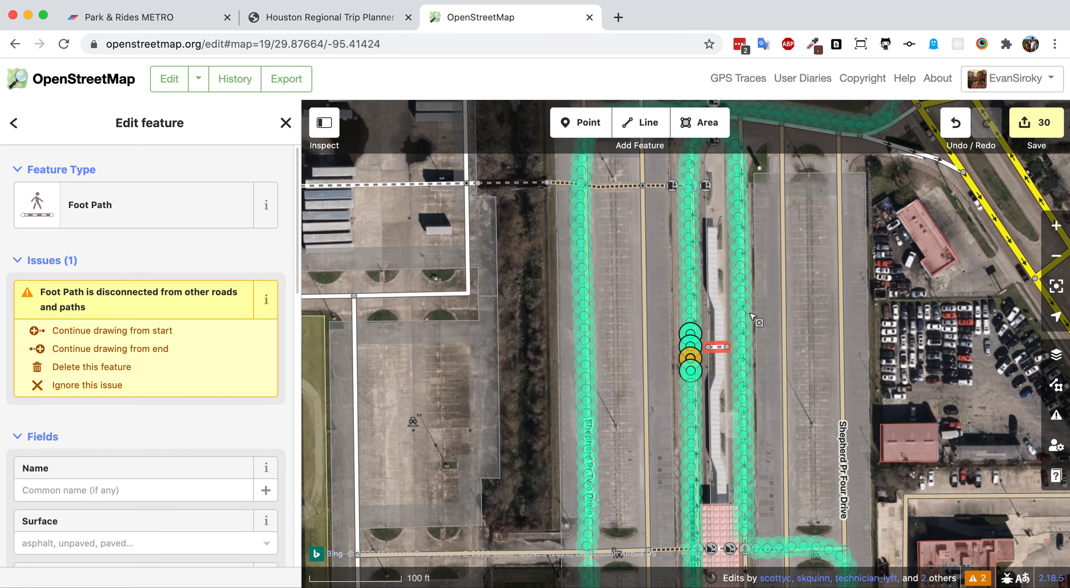
click(1062, 397)
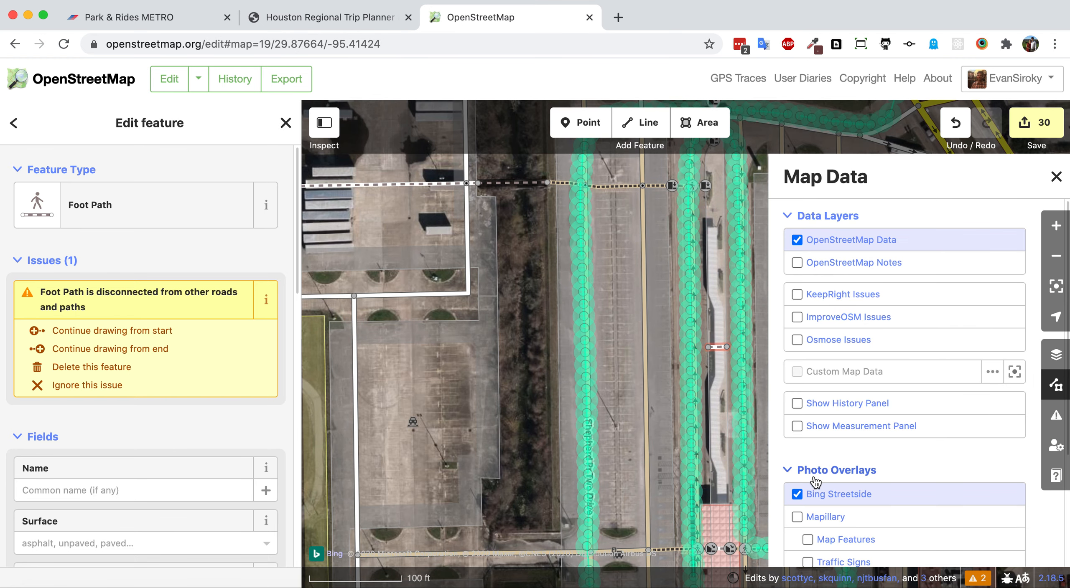
click(799, 492)
click(1056, 176)
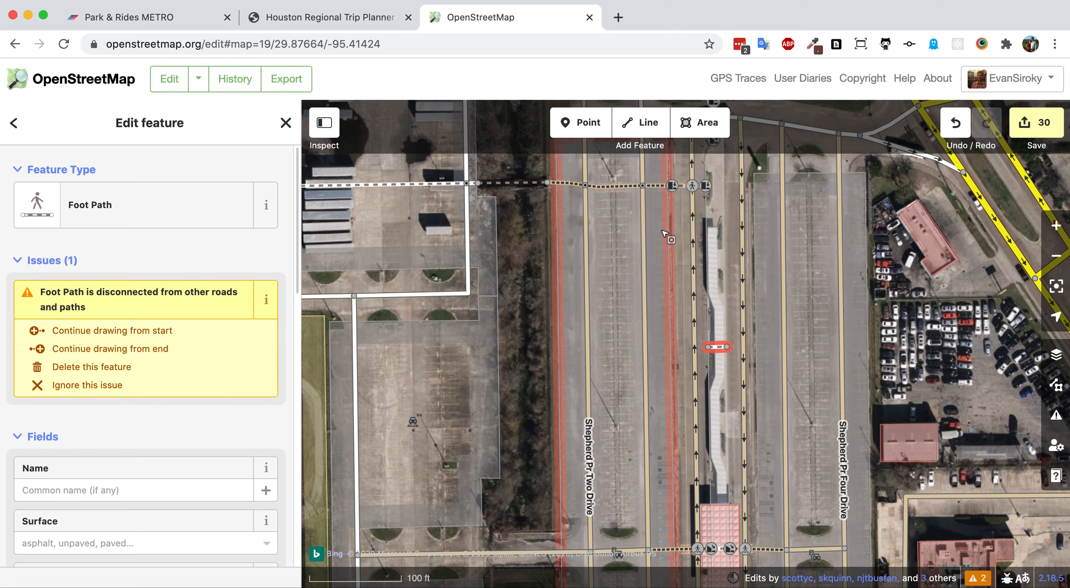
Select the parking lot west of the bus platform and review its fields and tags
click(664, 234)
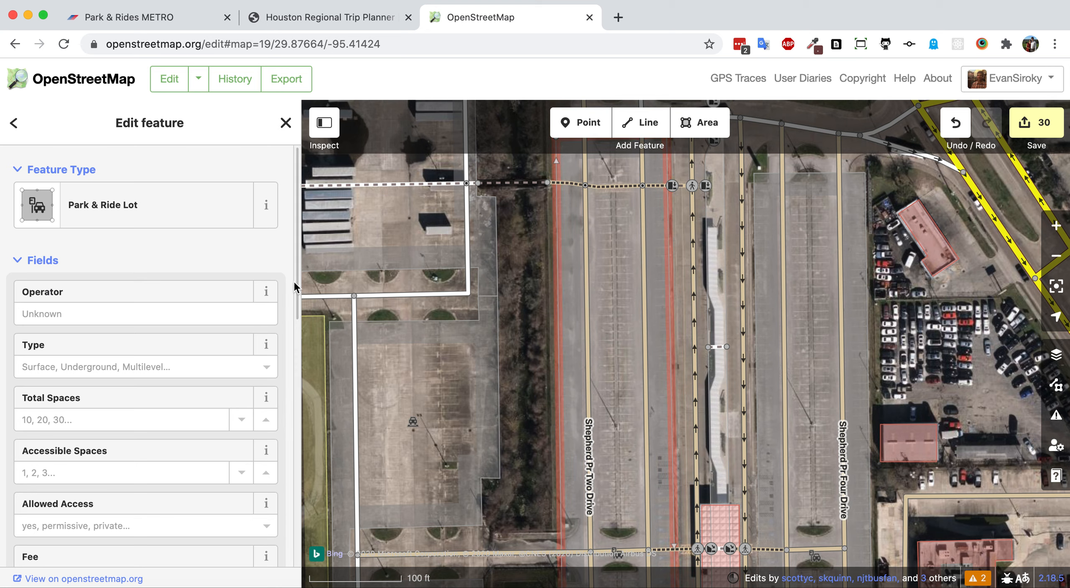
scroll(193, 339, down, 5)
scroll(193, 340, down, 1)
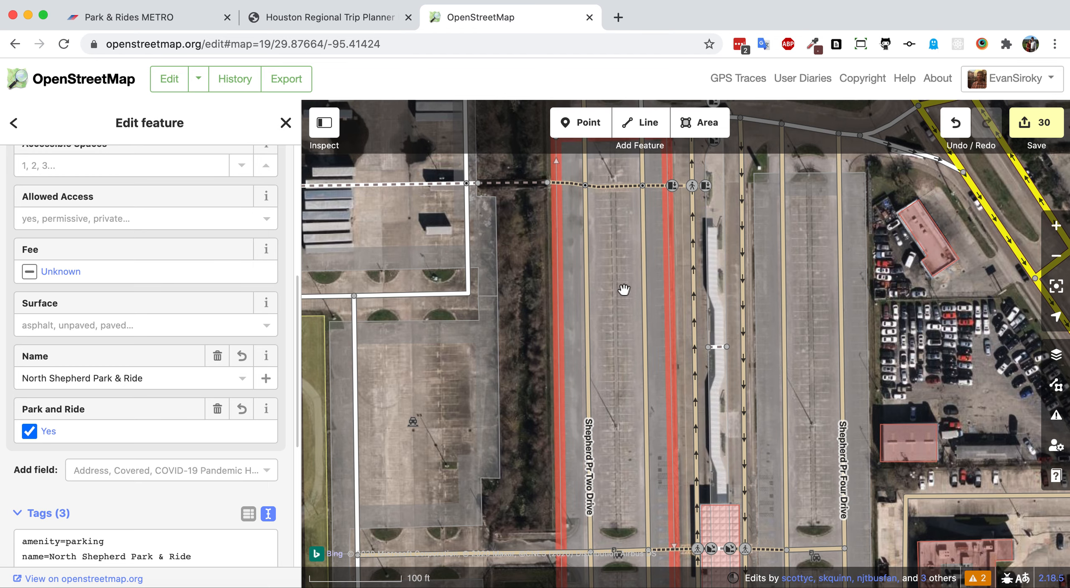
Survey the full length of the bus platform, checking the mapped crossings, lowered curbs and foot paths at both ends and the middle
scroll(618, 209, up, 5)
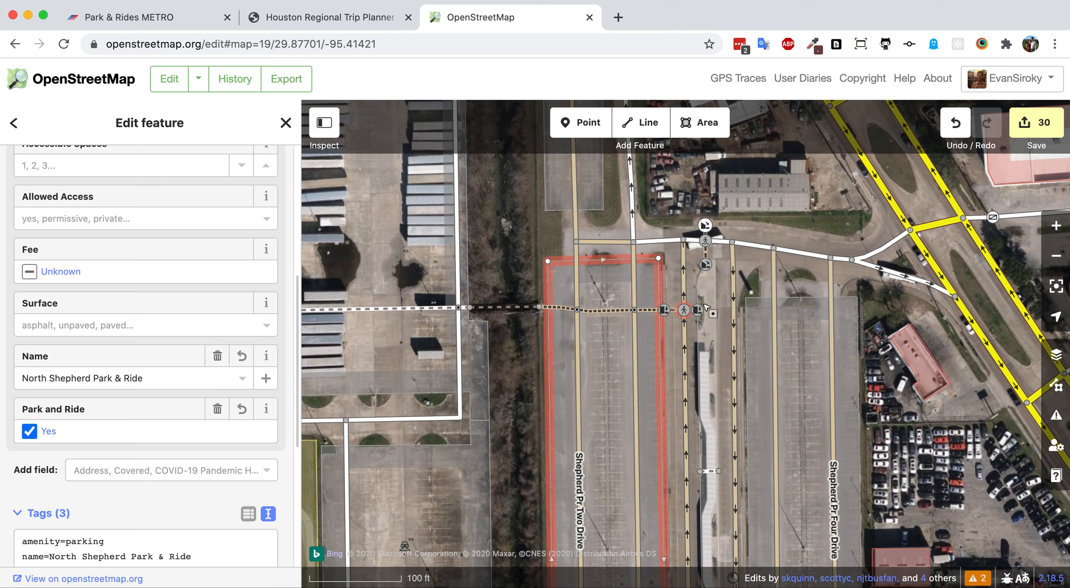
drag(723, 314, 721, 245)
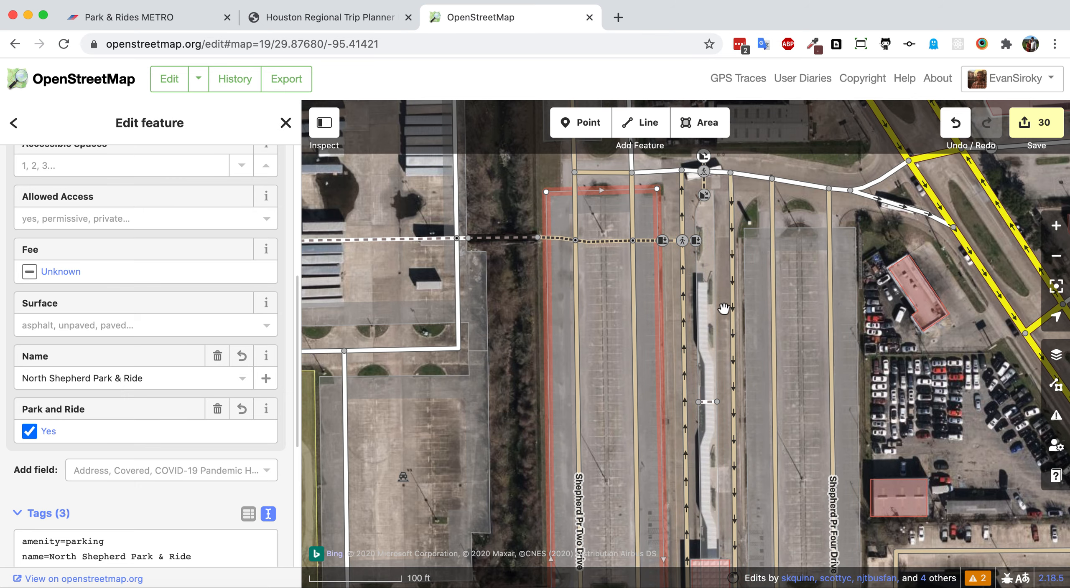
scroll(723, 305, down, 5)
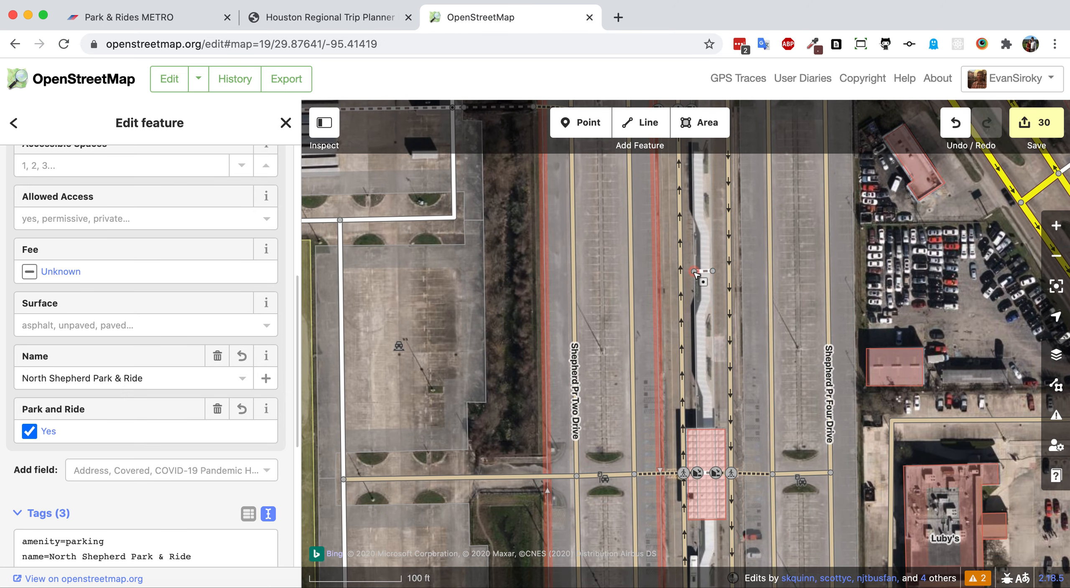
scroll(734, 308, down, 6)
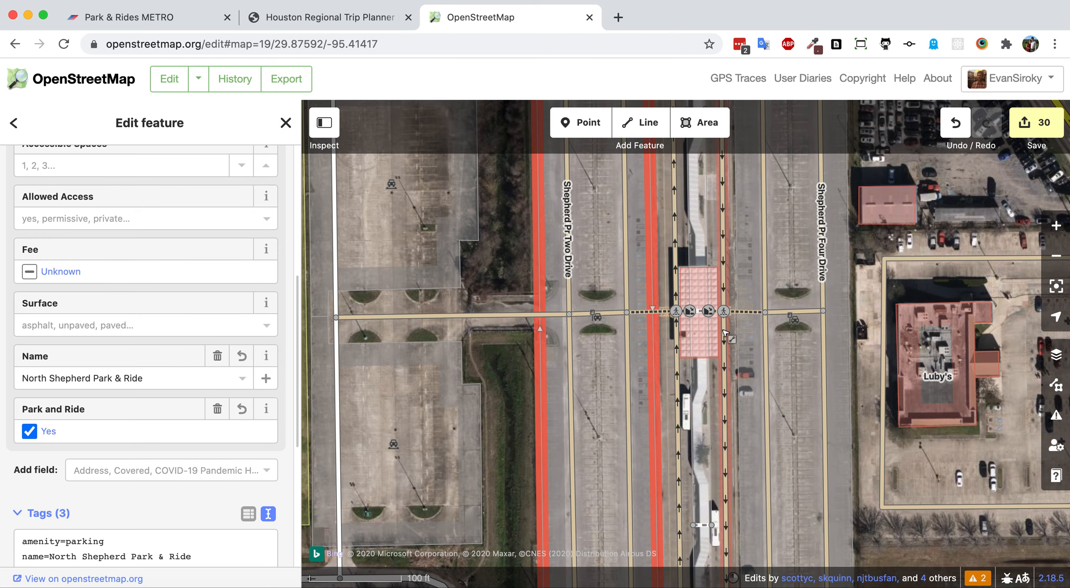
drag(667, 412, 640, 191)
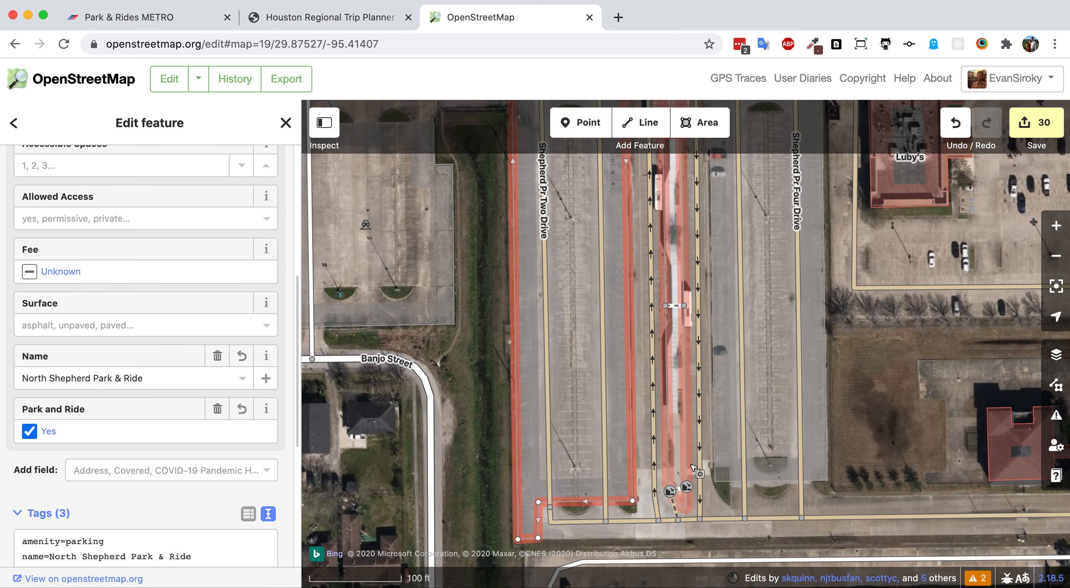
scroll(705, 391, up, 5)
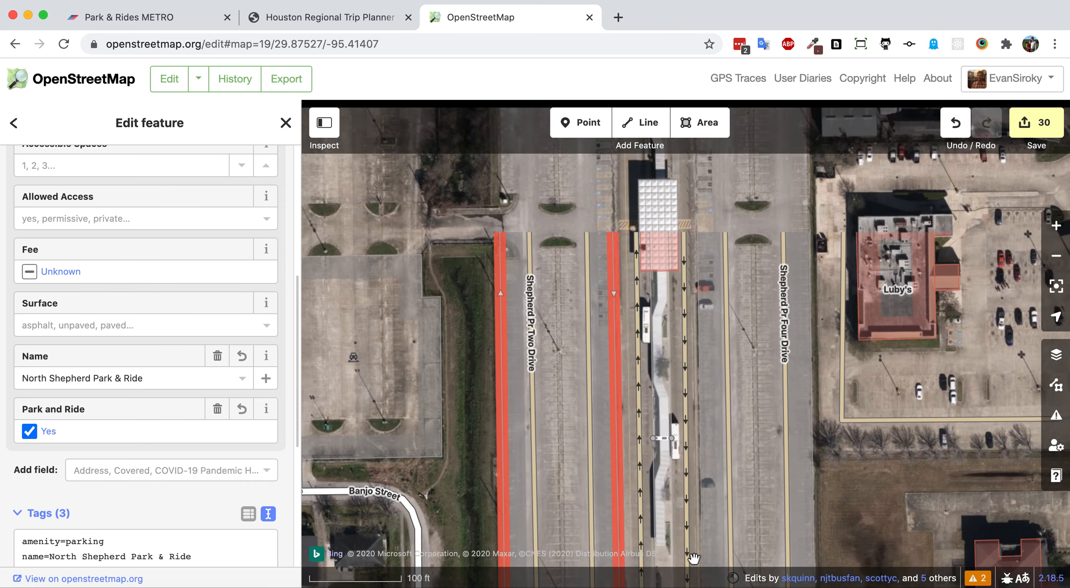
scroll(685, 211, up, 9)
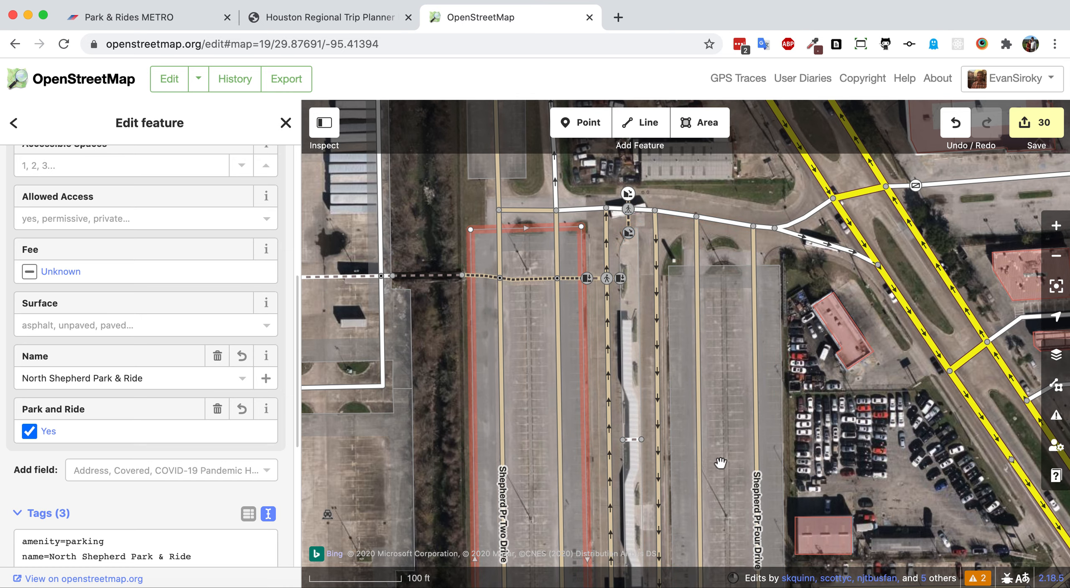
drag(720, 461, 709, 204)
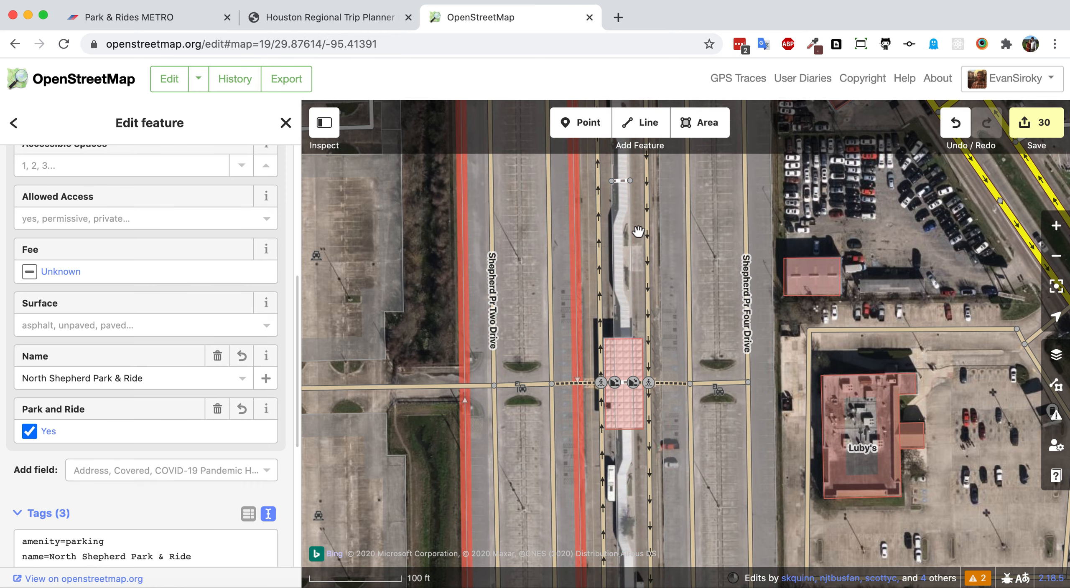
drag(639, 230, 635, 375)
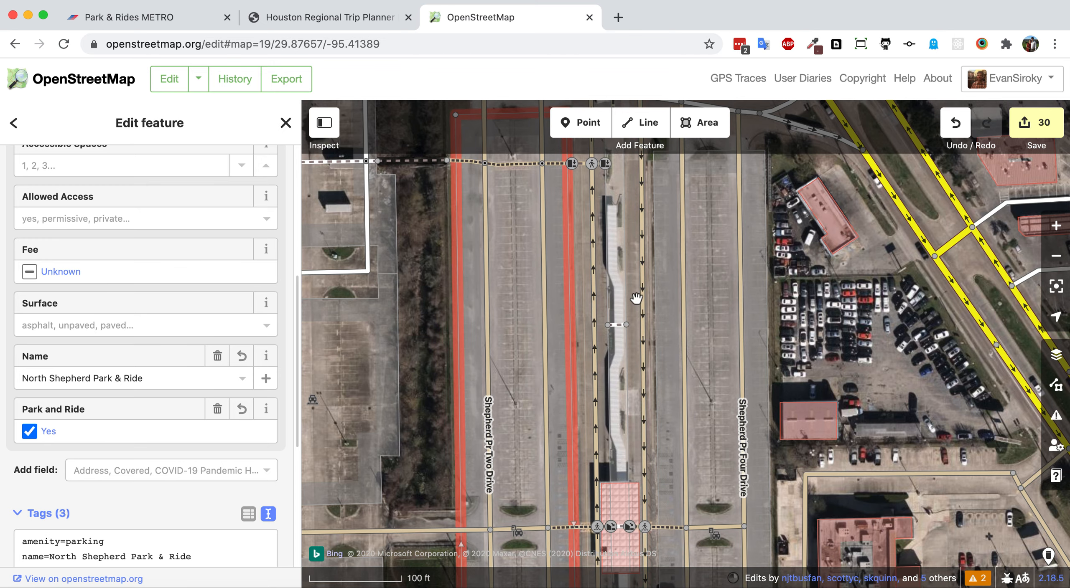
scroll(636, 381, up, 4)
drag(636, 388, 635, 383)
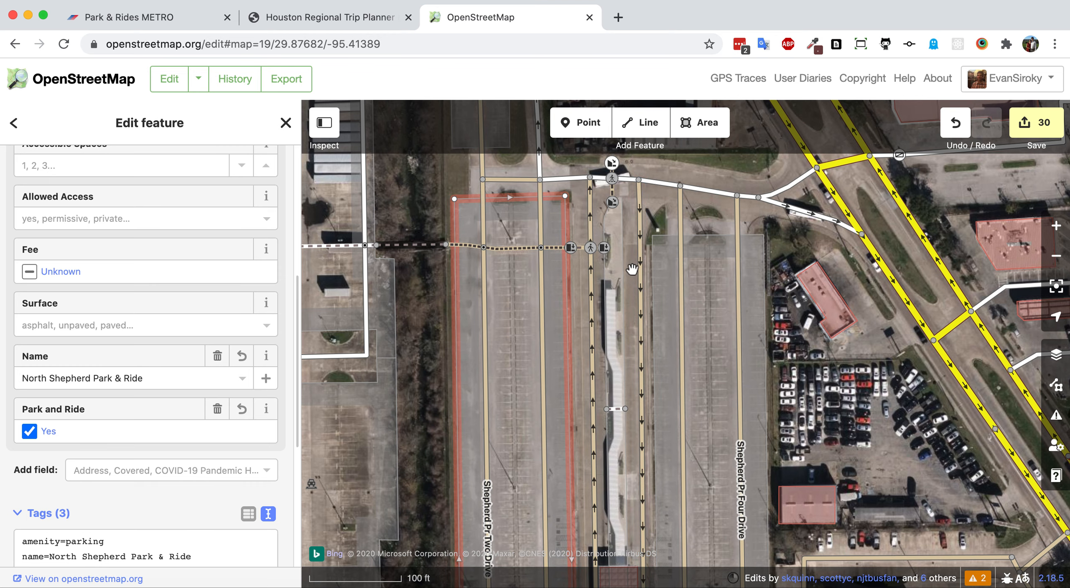
drag(633, 306, 631, 344)
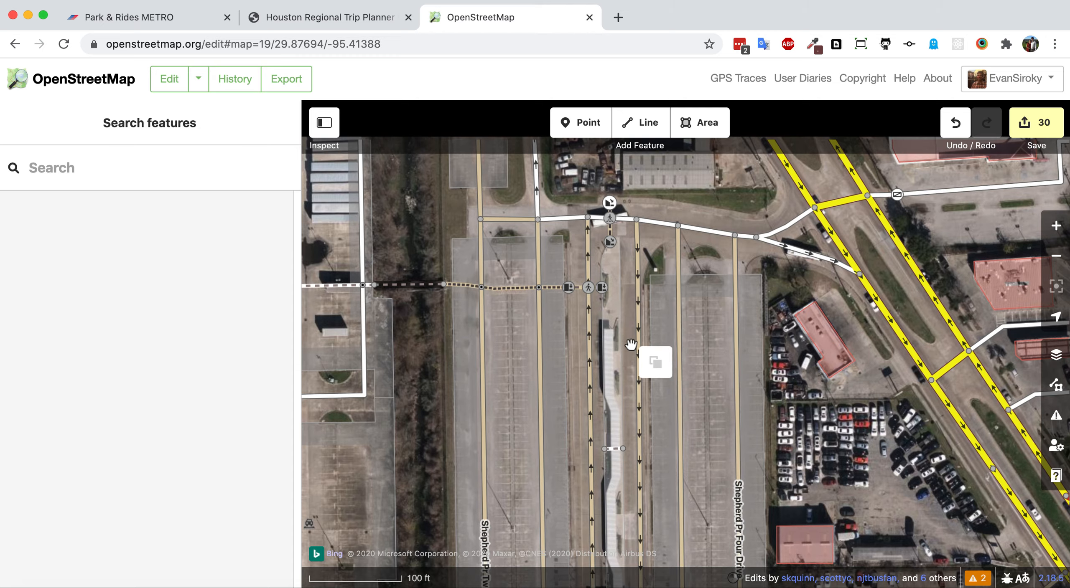
Open the upload review and ignore the disconnected Foot Path warning for the short path across the platform south of the square roof
scroll(631, 345, down, 5)
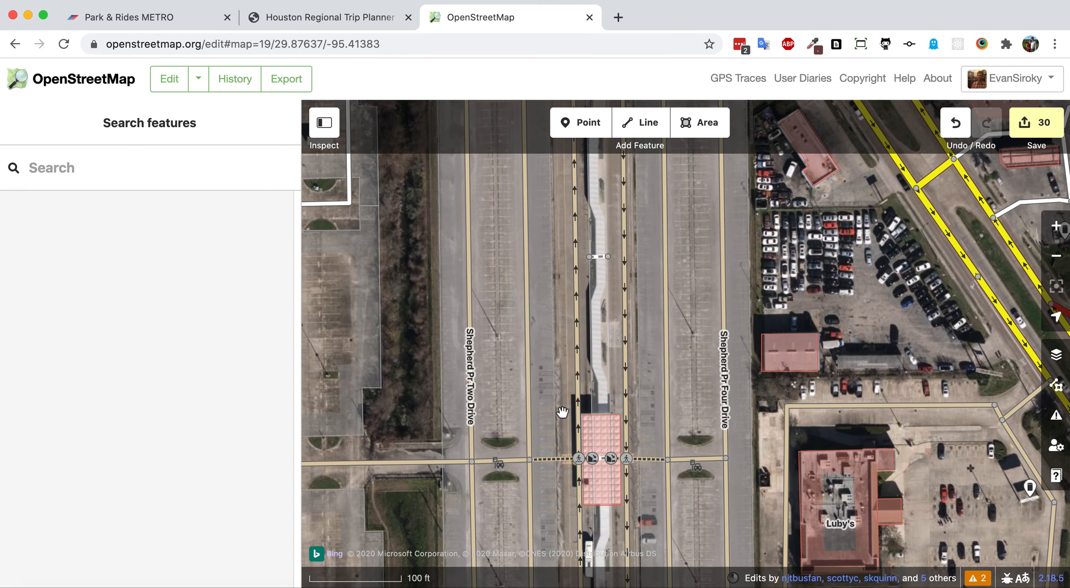
drag(562, 413, 554, 202)
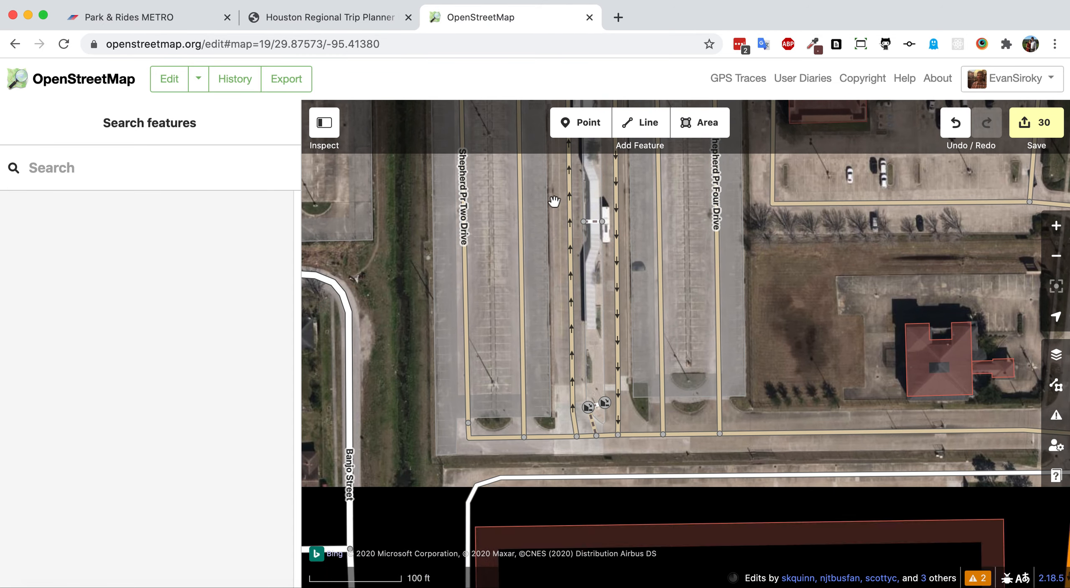
click(1033, 125)
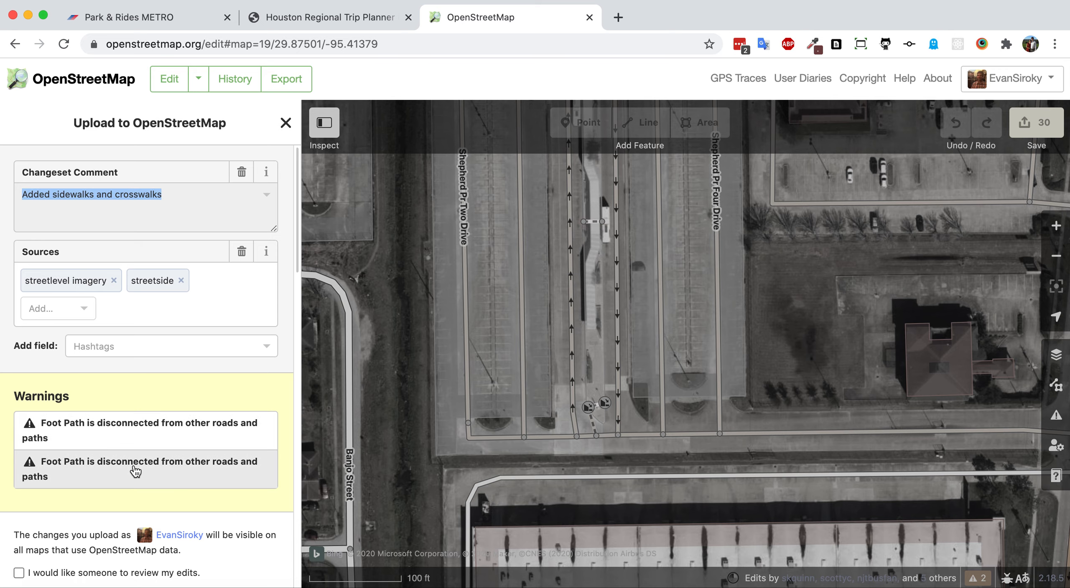
click(142, 439)
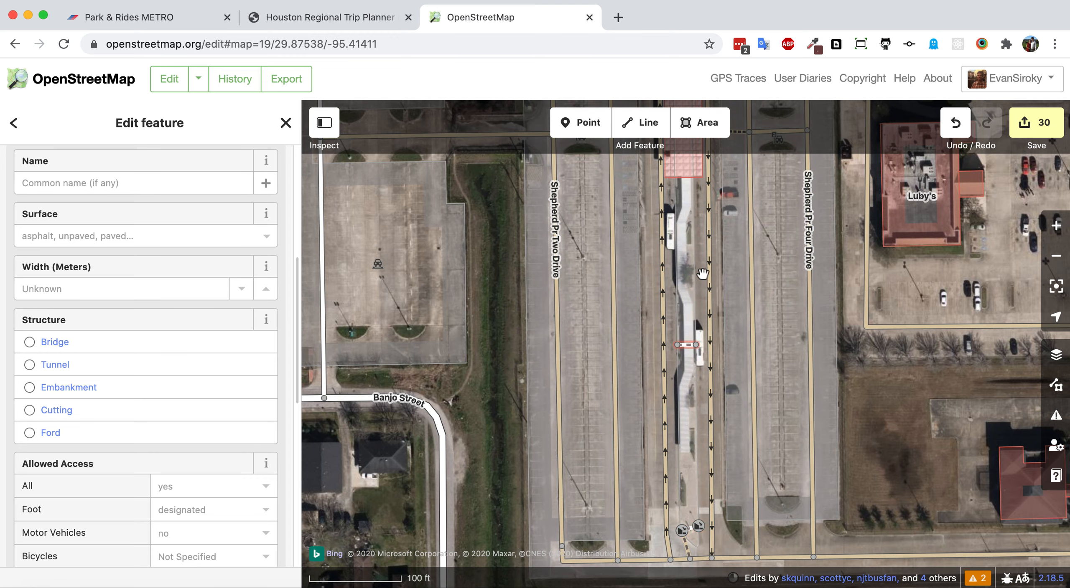
scroll(164, 340, up, 5)
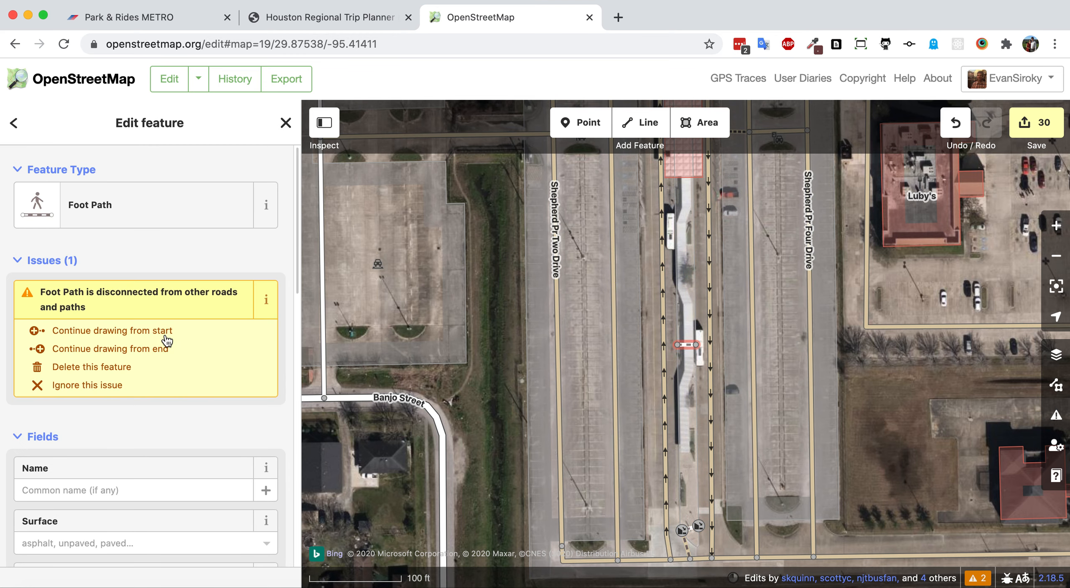
click(135, 393)
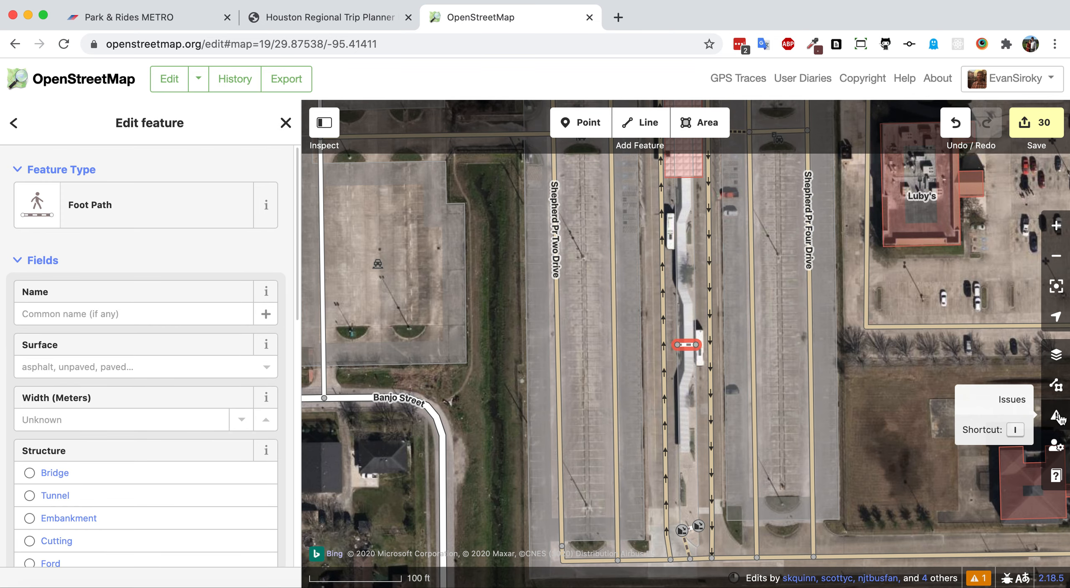
Ignore the disconnected Foot Path issue on the short path across the platform north of the square roof, and reopen the upload form
click(1057, 417)
click(849, 315)
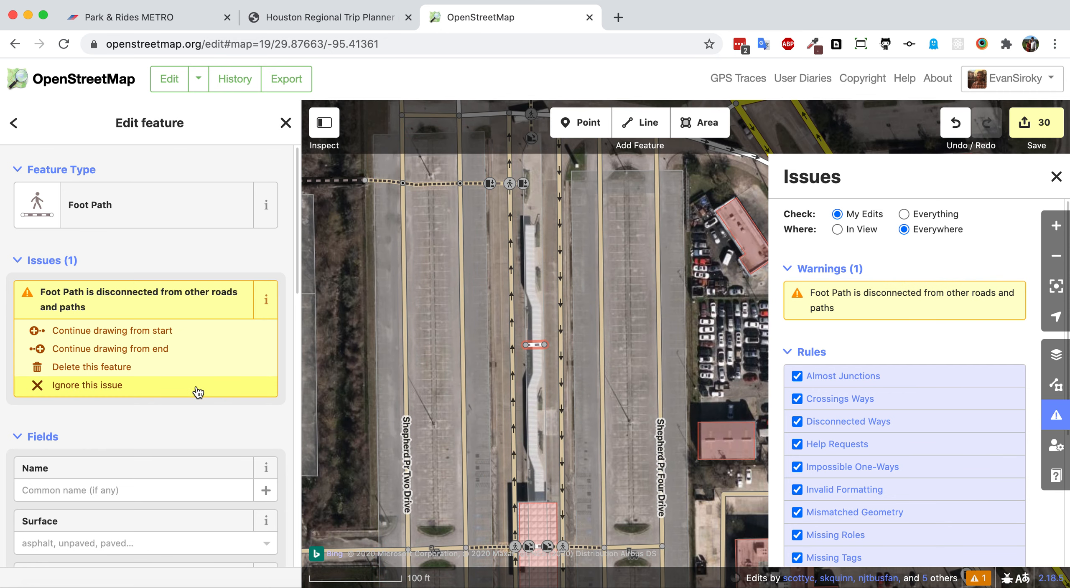
click(198, 393)
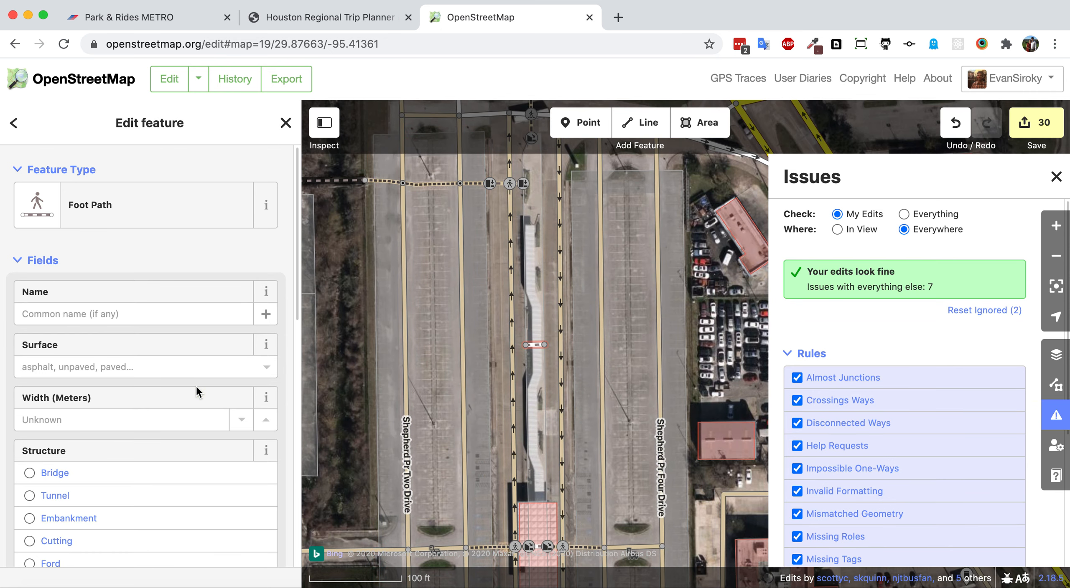
click(1045, 178)
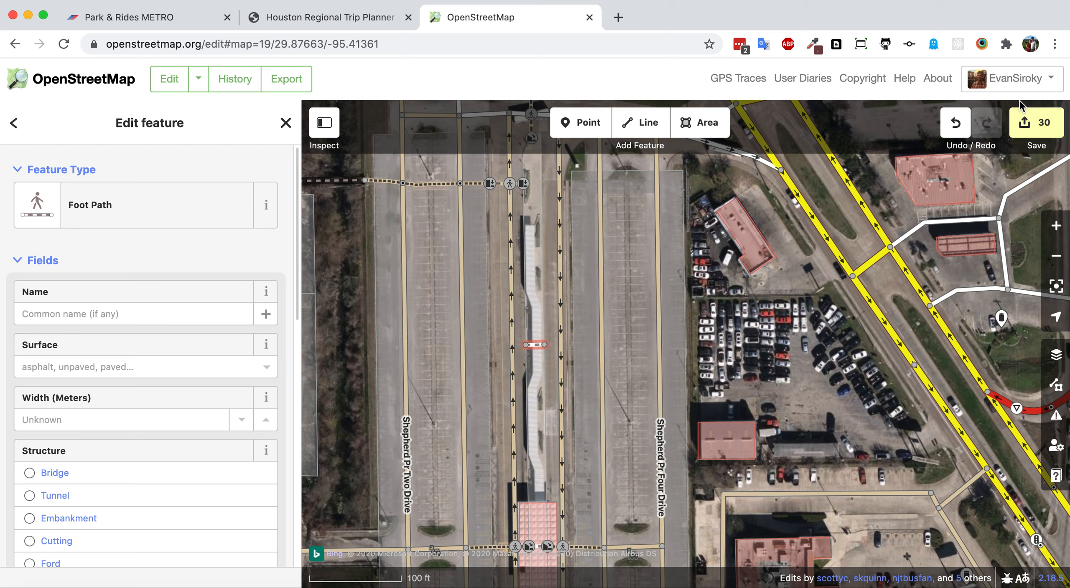
click(1035, 124)
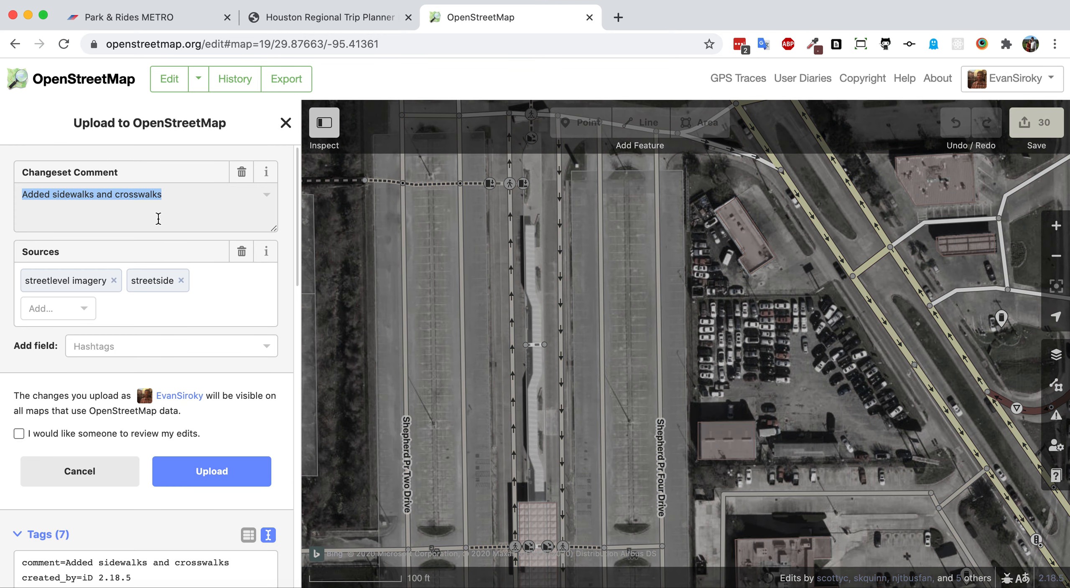
text(Impr)
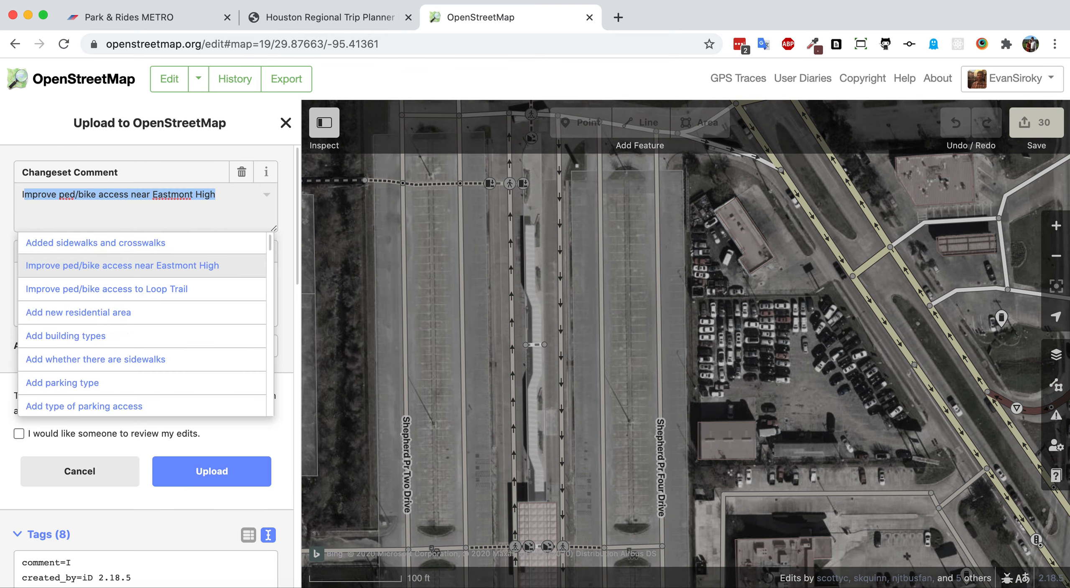
text(oved)
text(barrier=kerb kerb=lowered tactile_paving=no)
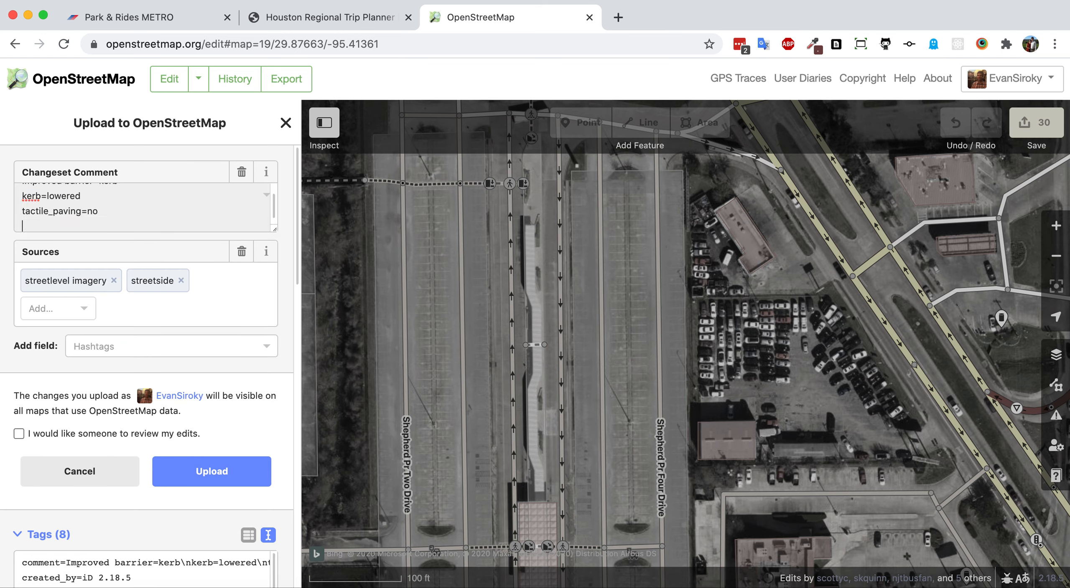
key(super+a)
key(BackSpace)
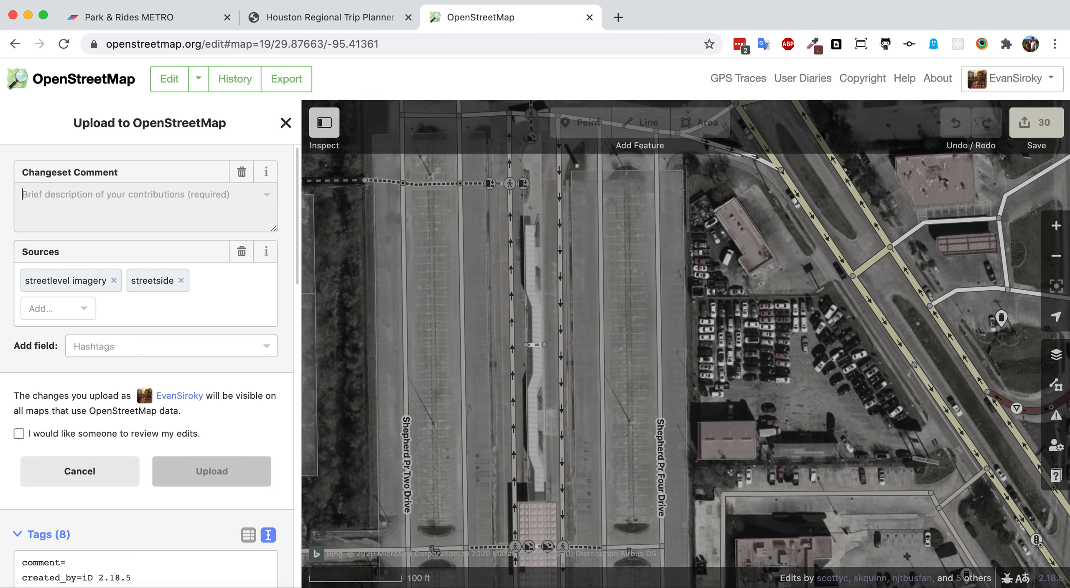
Set the changeset comment to "Improve park and ride" and upload the edits to OpenStreetMap
text(Impro)
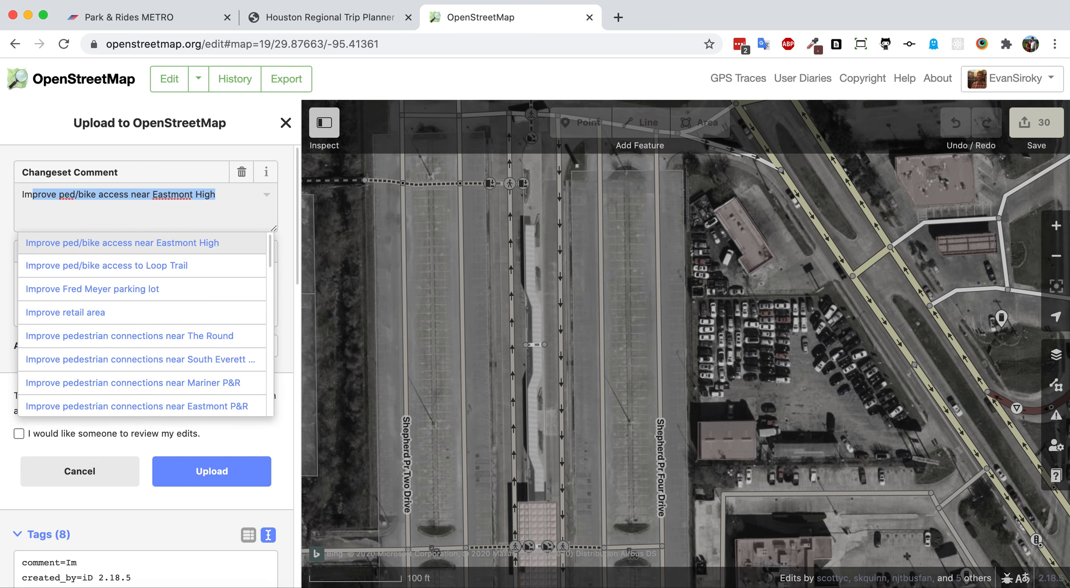
text(ve Pa)
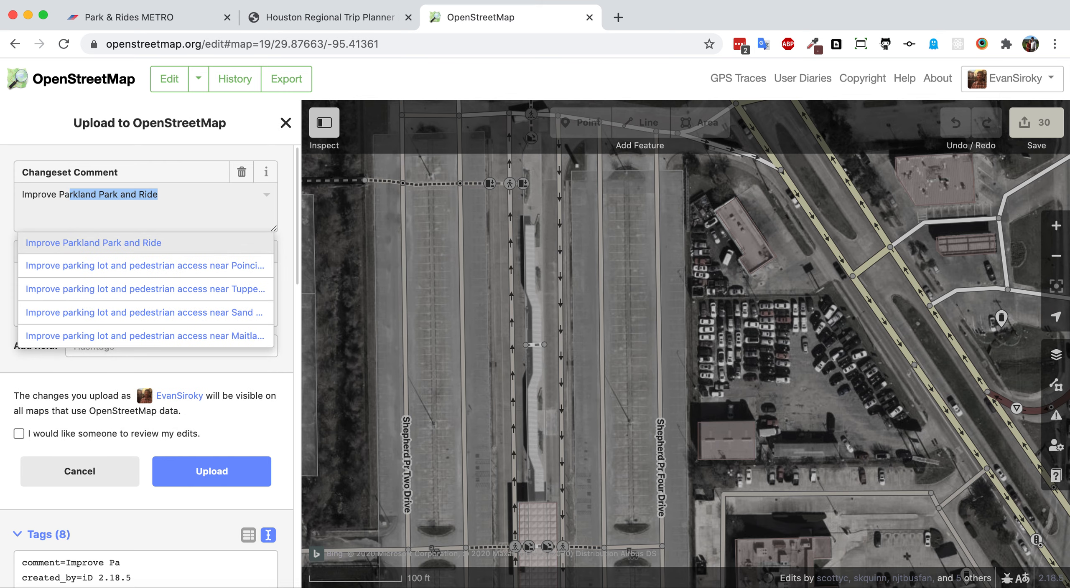
key(BackSpace)
key(BackSpace)
text(North Sh)
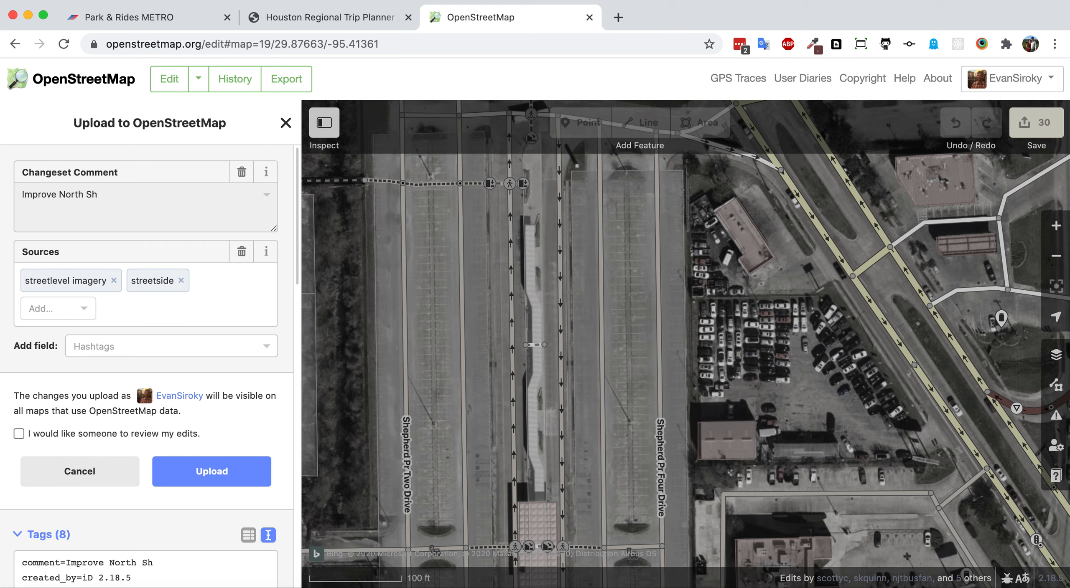
text(par)
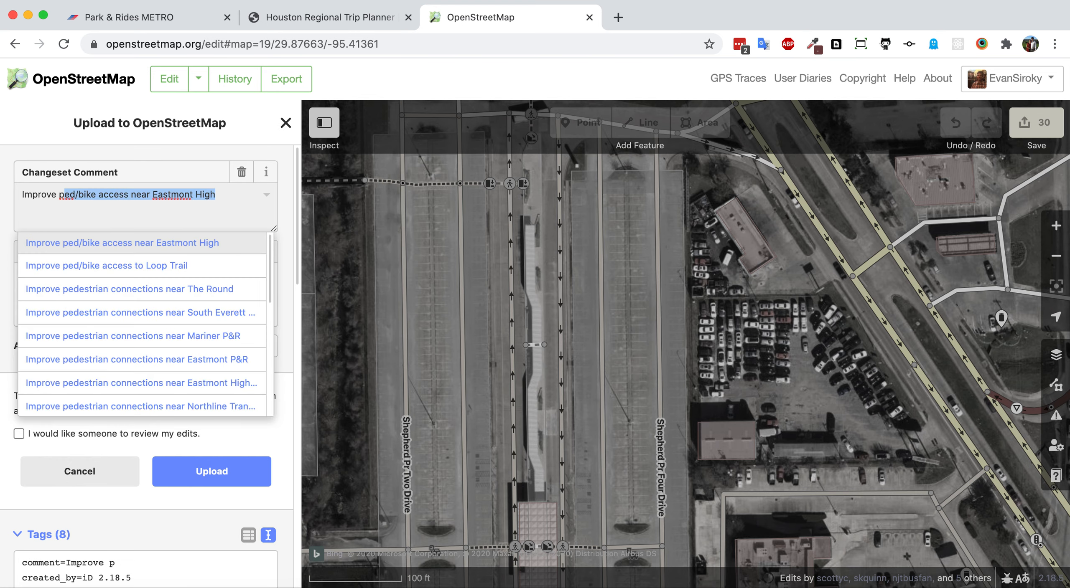
text(k)
key(BackSpace)
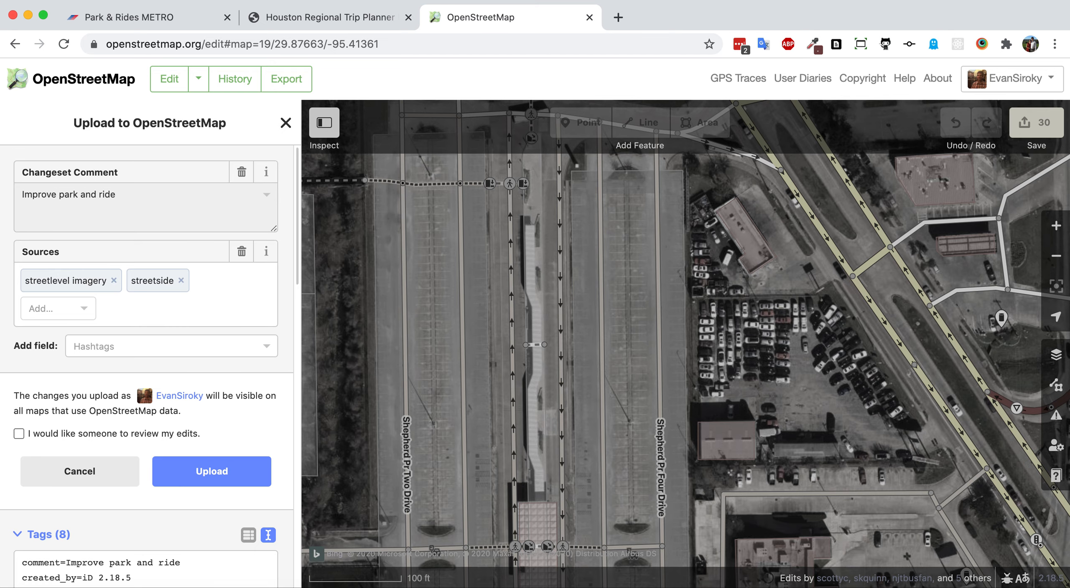
scroll(184, 310, down, 5)
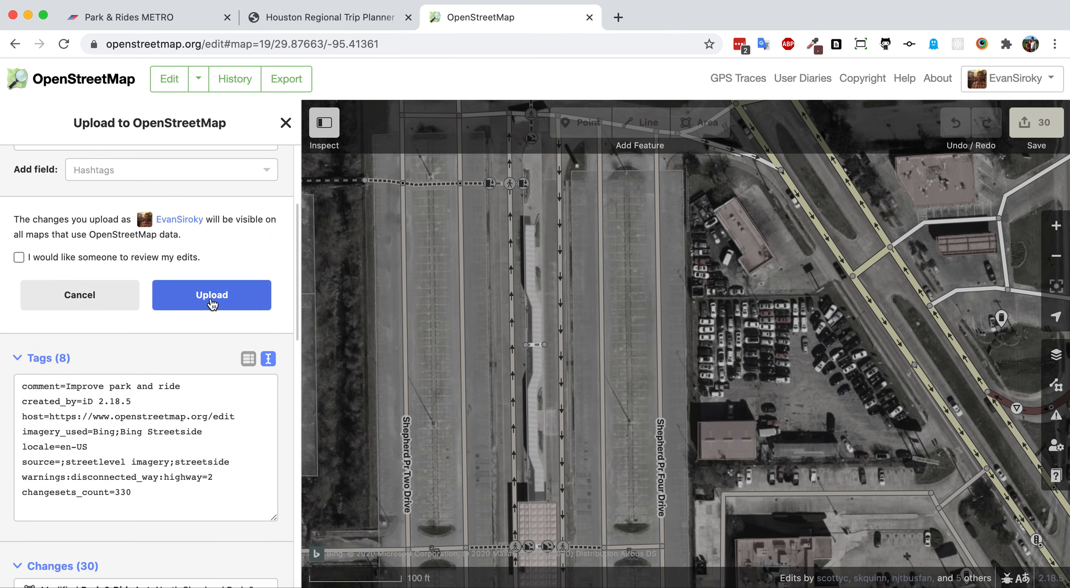
click(264, 282)
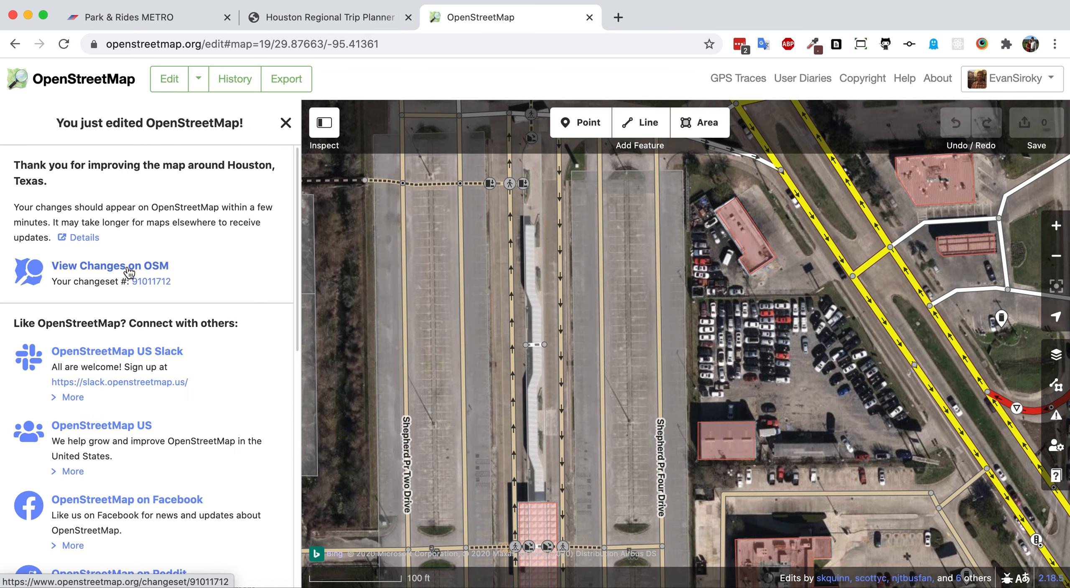
Return to the standard OpenStreetMap view around North Shepherd Park & Ride and glance at the open Houston Regional Trip Planner page
click(86, 82)
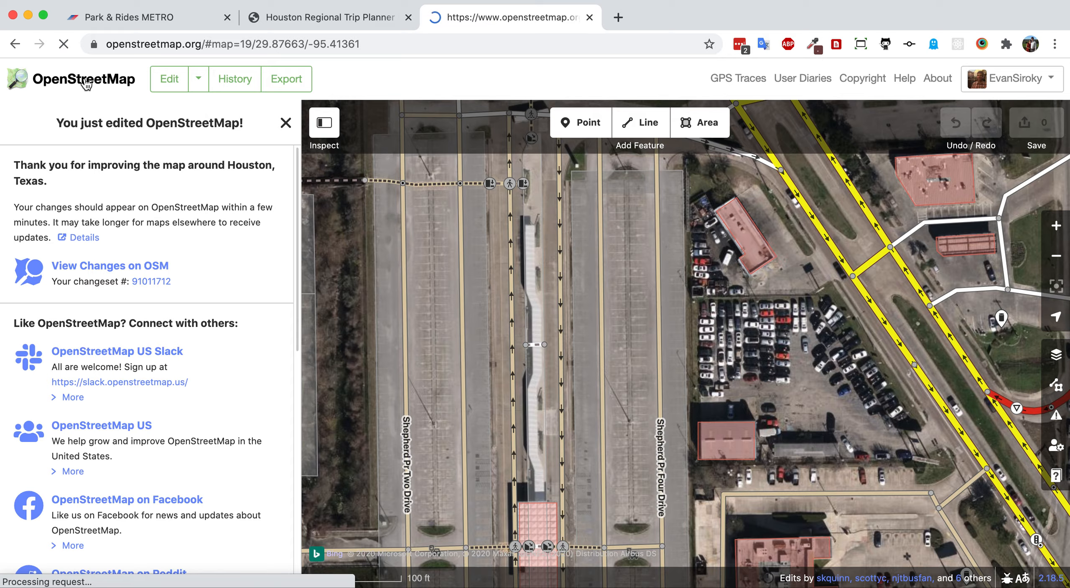
scroll(447, 291, down, 3)
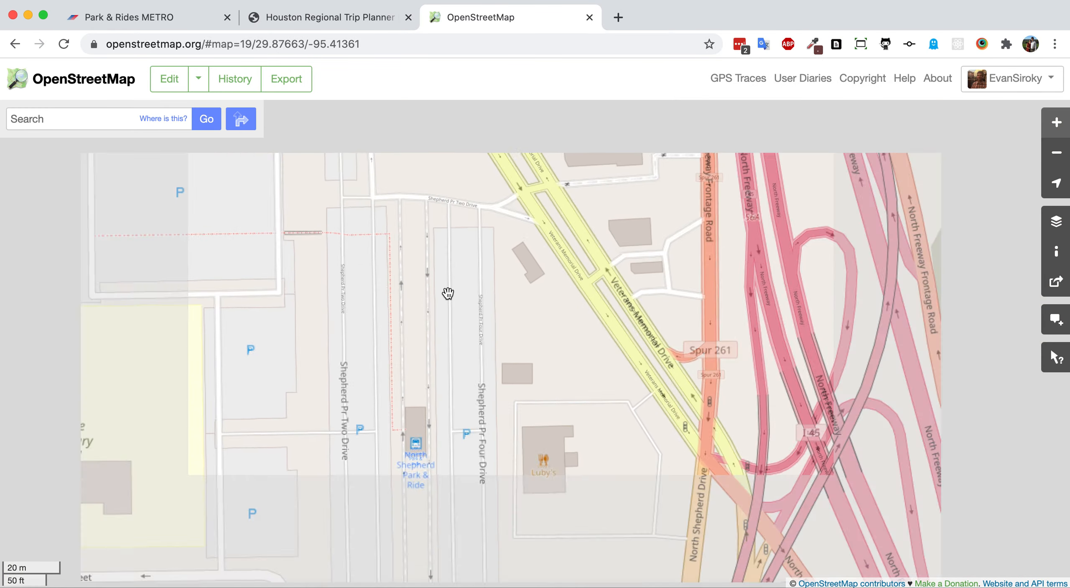
drag(433, 330, 509, 271)
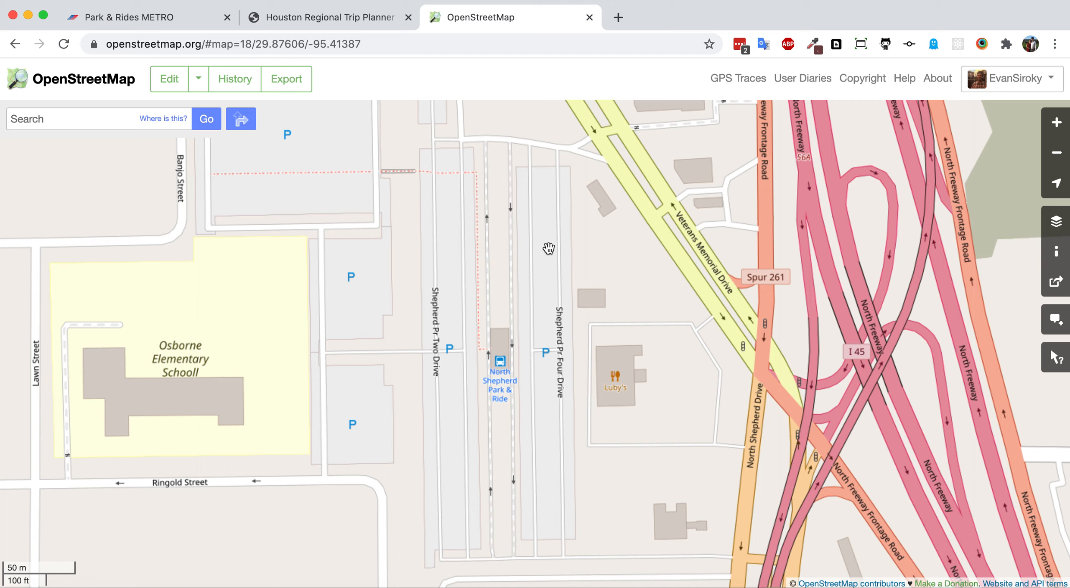
click(343, 17)
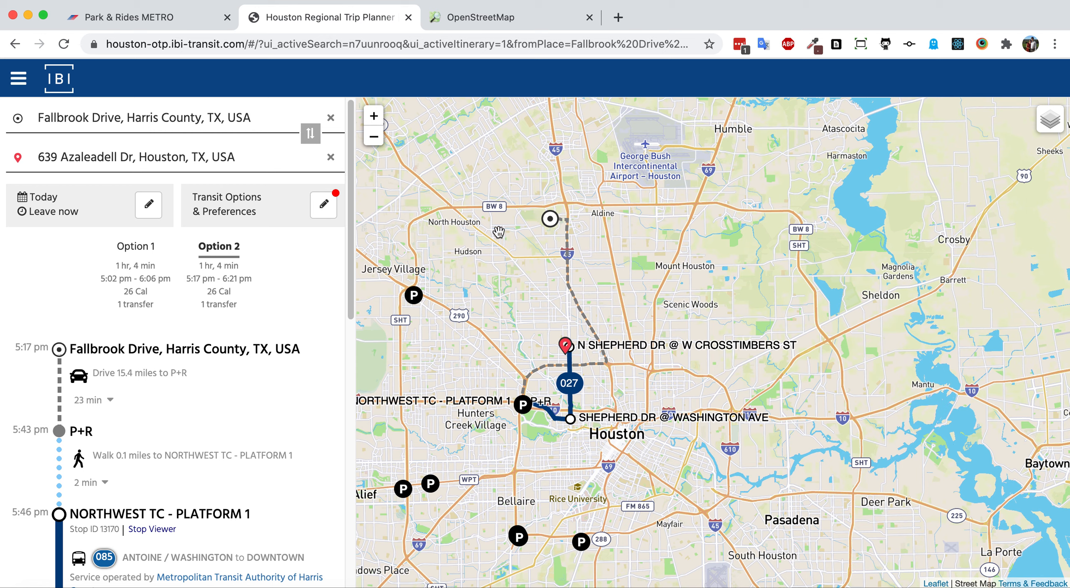
click(468, 18)
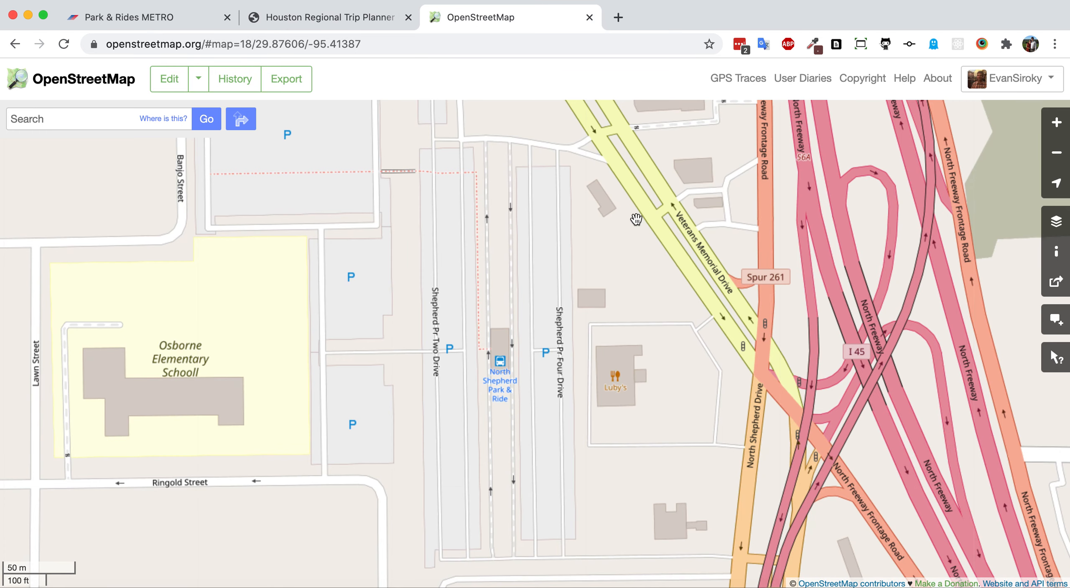
Examine the rendered map around the North Shepherd Park & Ride building and the bus lanes north of it for the uploaded edits
drag(508, 336, 539, 298)
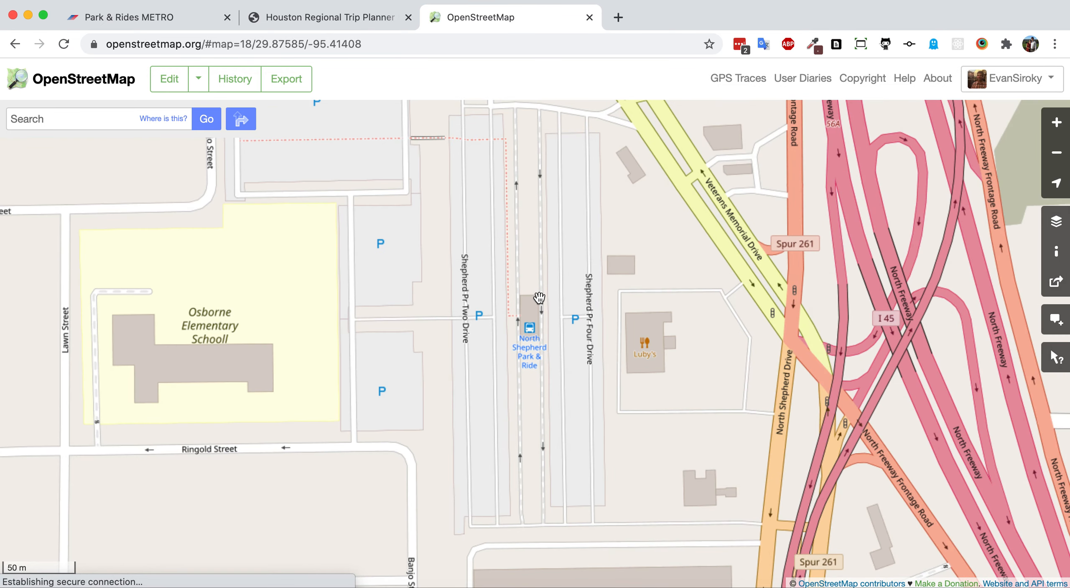
scroll(539, 298, up, 1)
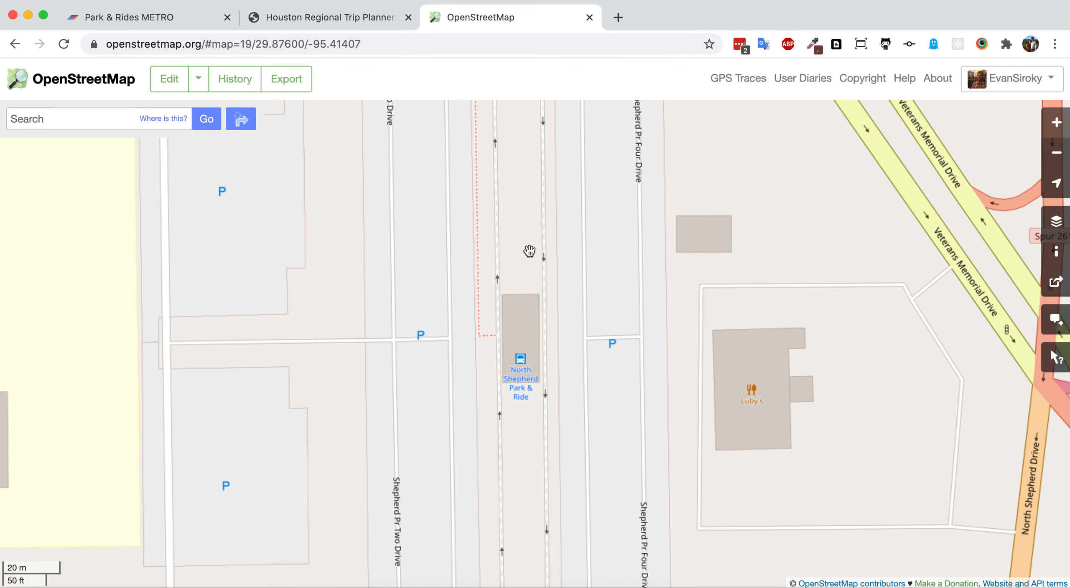
drag(530, 251, 530, 467)
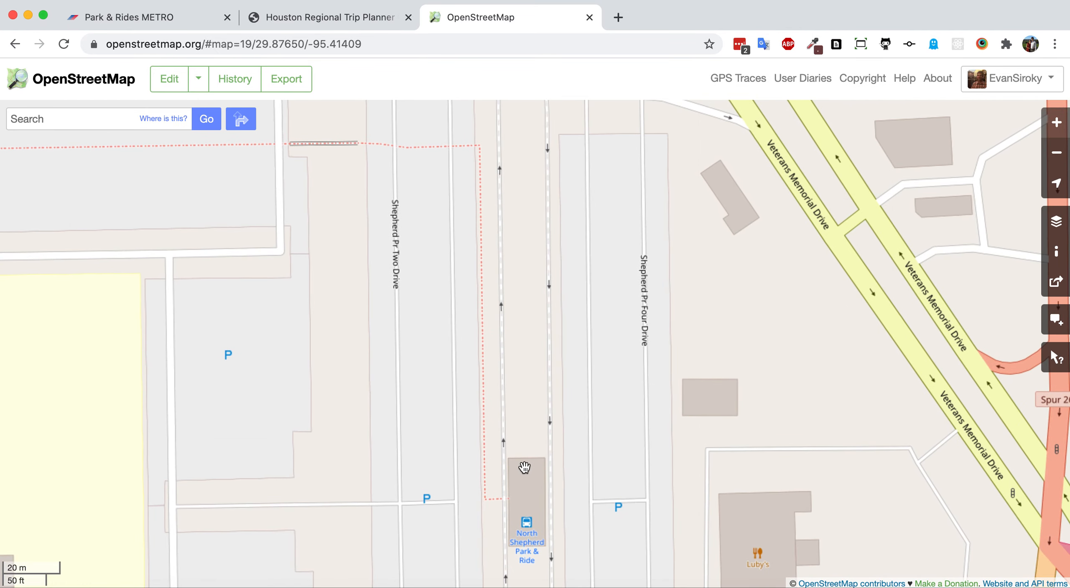
scroll(522, 462, down, 2)
scroll(522, 461, up, 2)
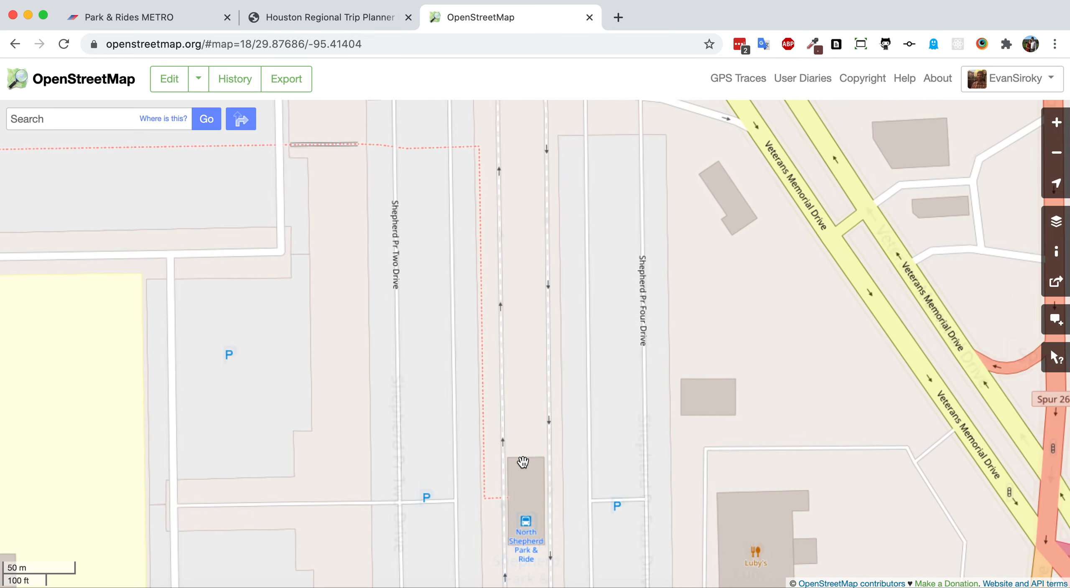
drag(529, 471, 530, 273)
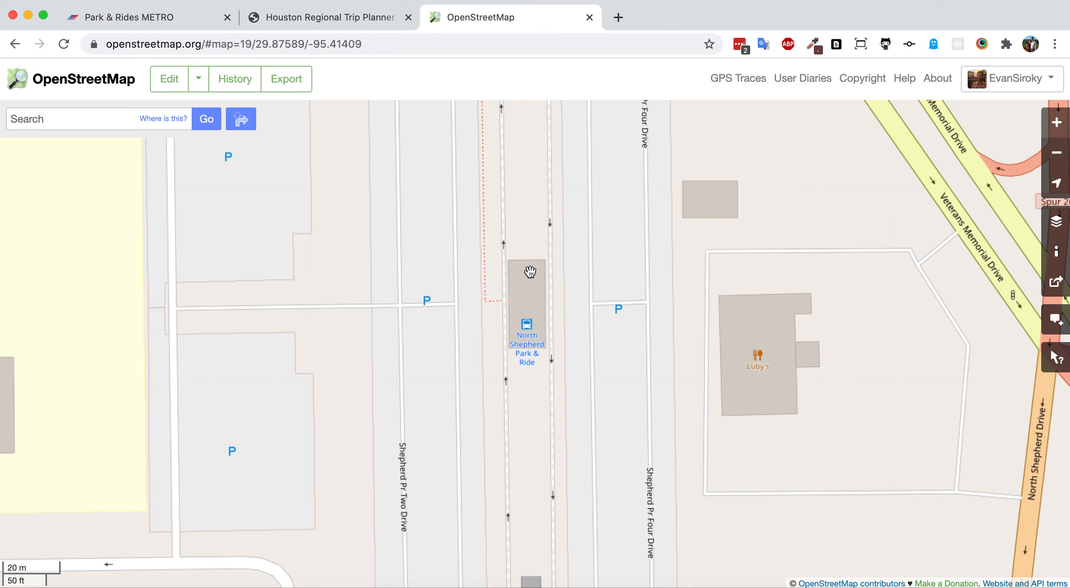
Reload the map and inspect the rendered platform, foot paths and parking lots from the northern end to the southern end
key(super+r)
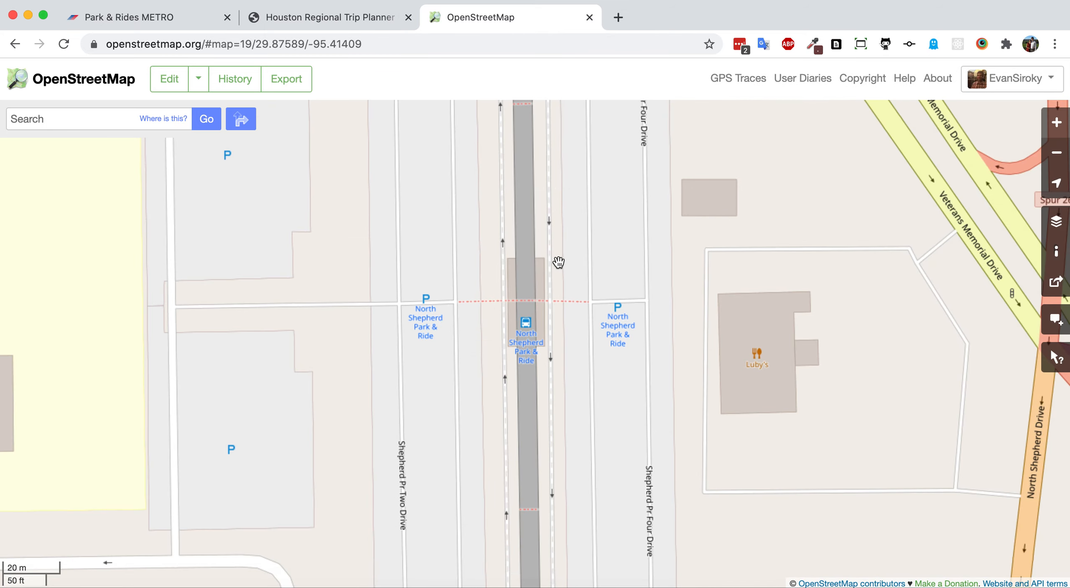
drag(523, 210, 511, 446)
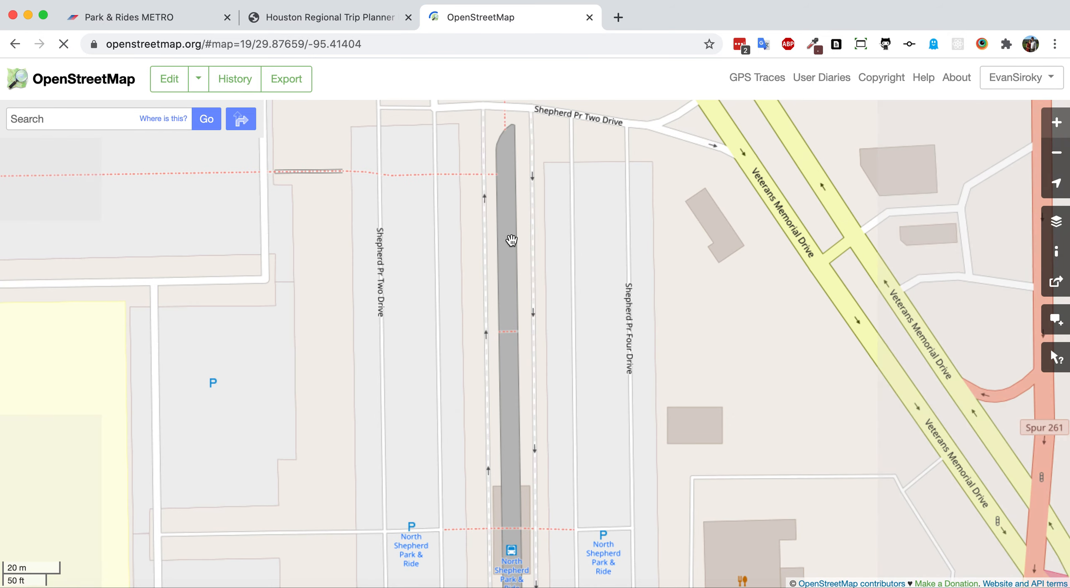
drag(513, 233, 539, 479)
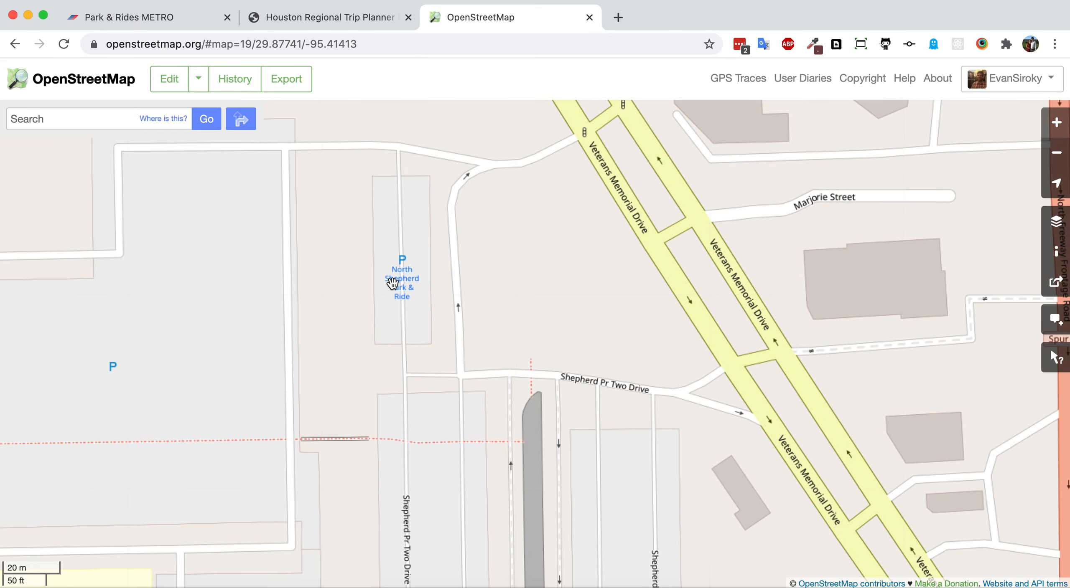
drag(432, 430, 422, 176)
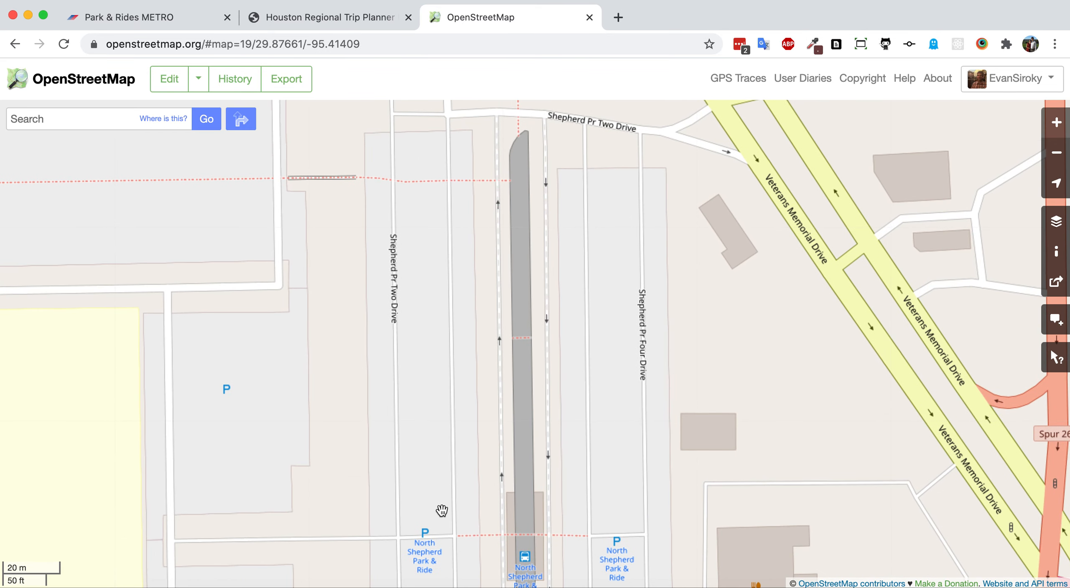
drag(554, 523, 548, 242)
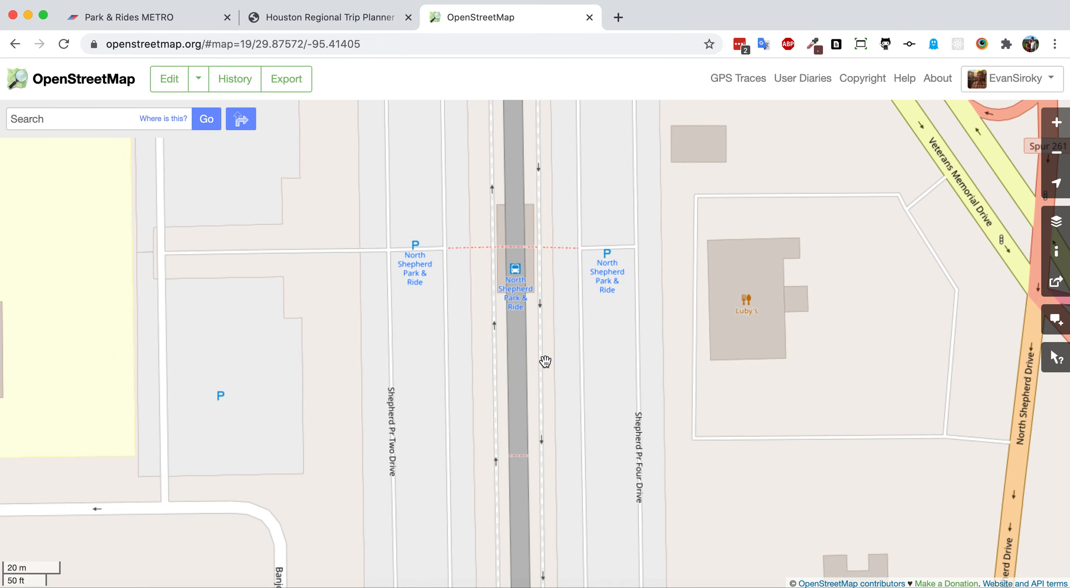
drag(531, 431, 523, 225)
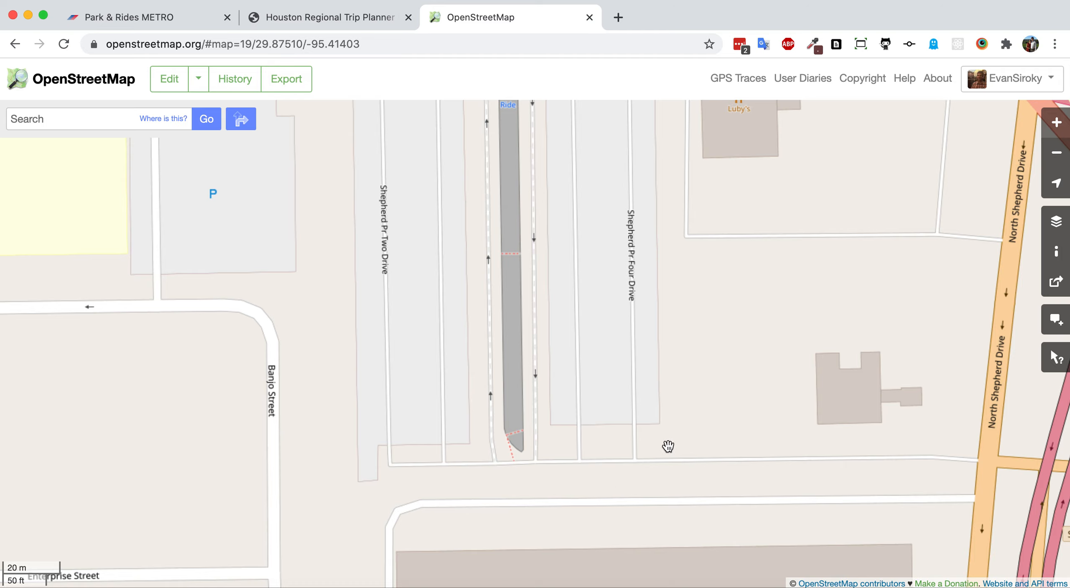
drag(545, 180, 549, 409)
drag(546, 290, 545, 358)
scroll(544, 359, down, 3)
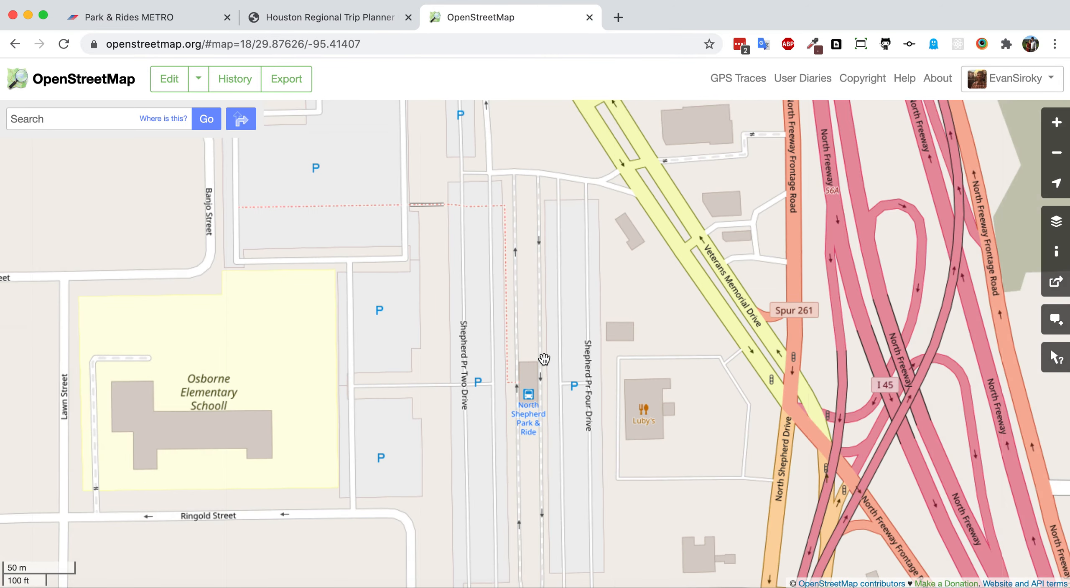